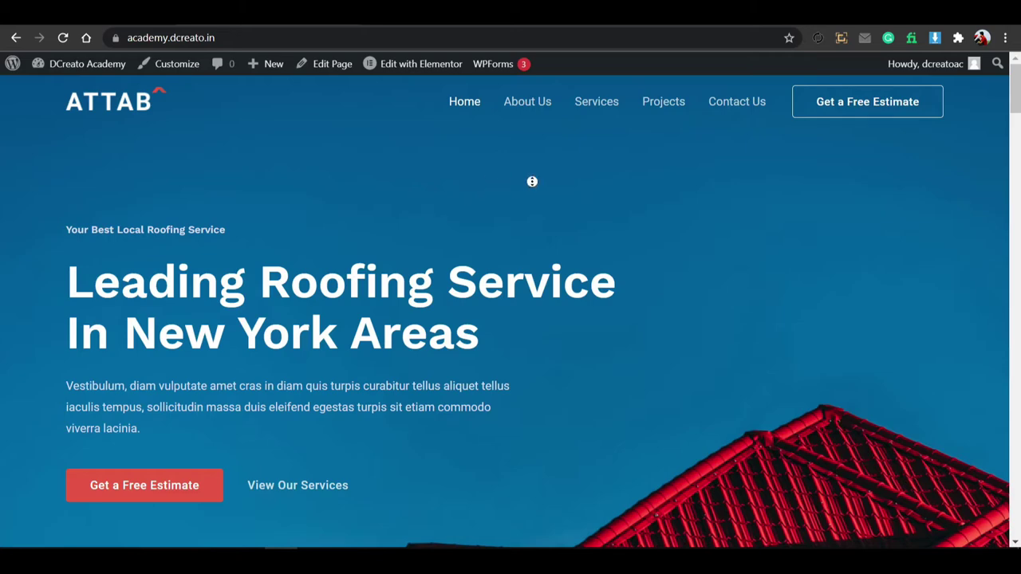
Look through the finished roofing homepage from the hero section to the footer.
scroll(515, 263, "down", 5)
scroll(516, 264, "down", 9)
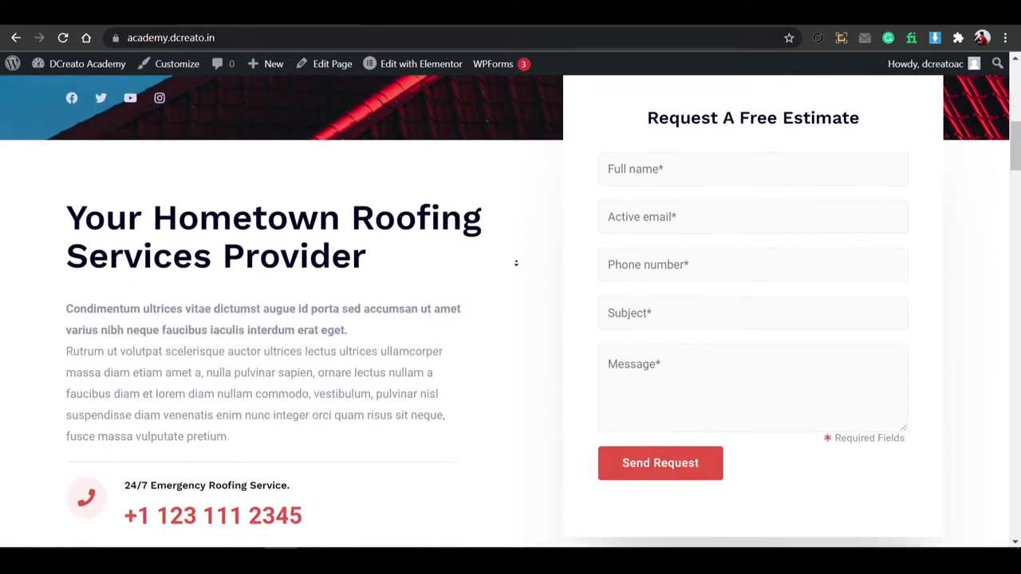
scroll(515, 263, "down", 9)
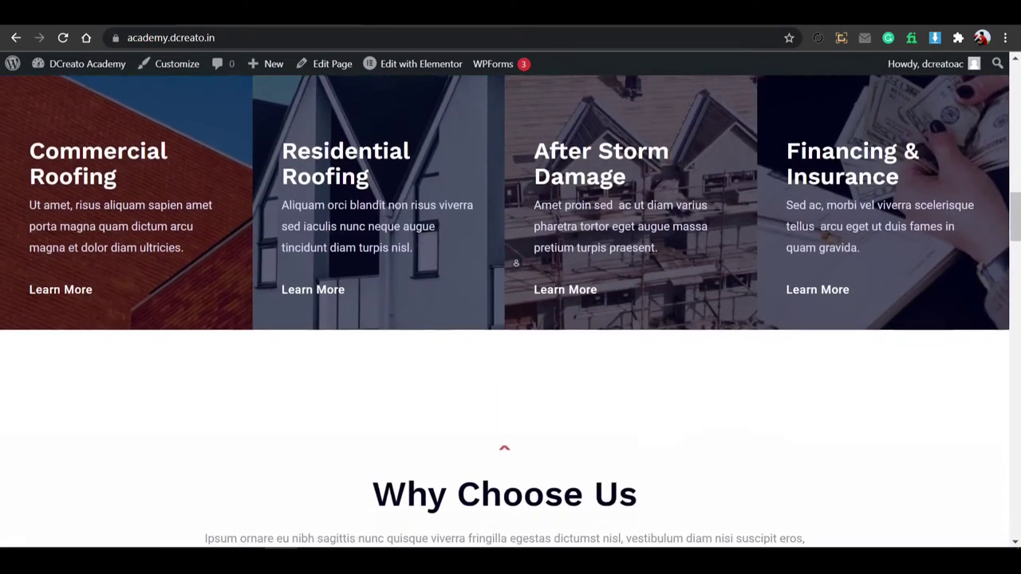
scroll(515, 264, "down", 10)
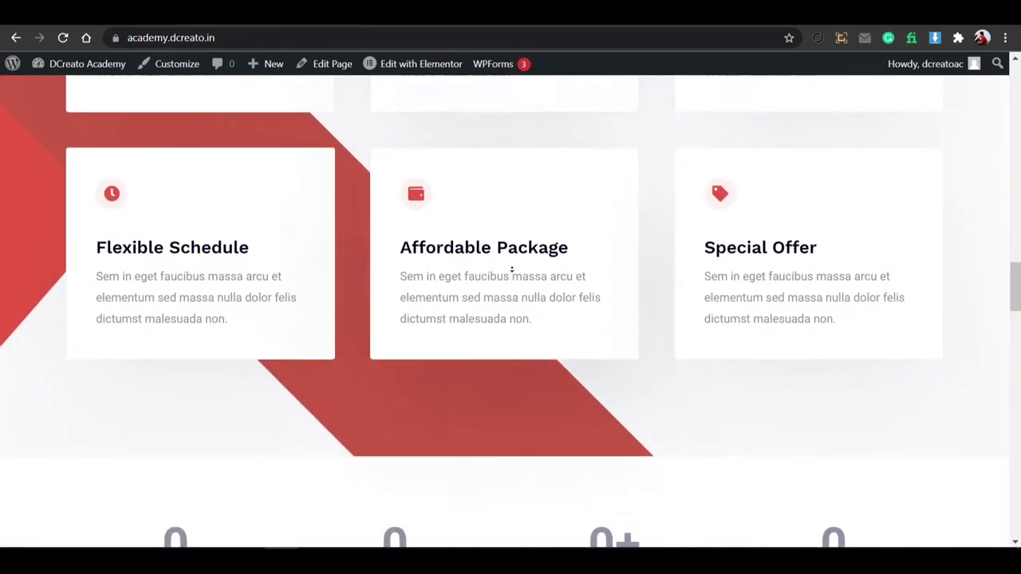
scroll(511, 269, "down", 10)
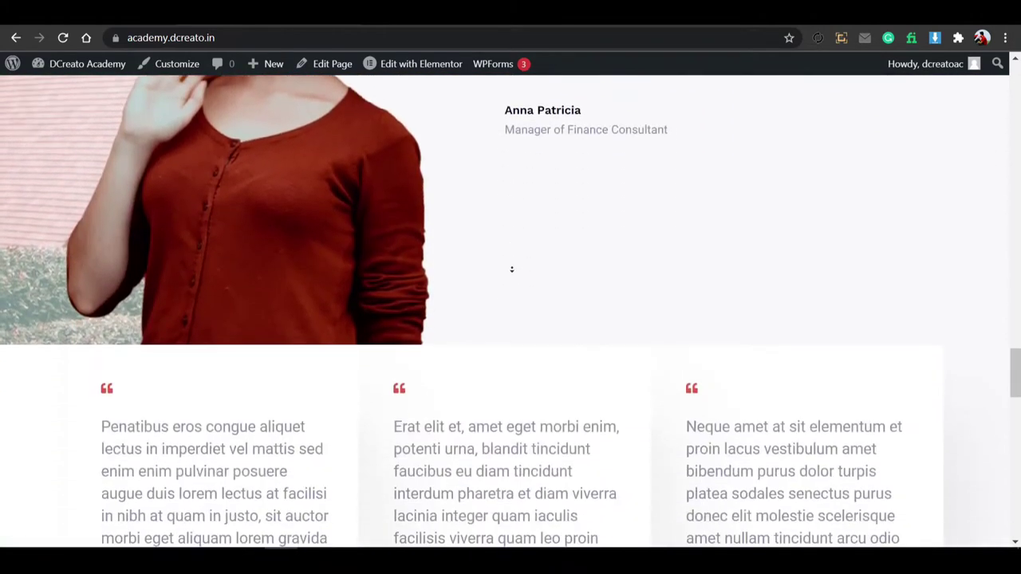
scroll(511, 269, "down", 10)
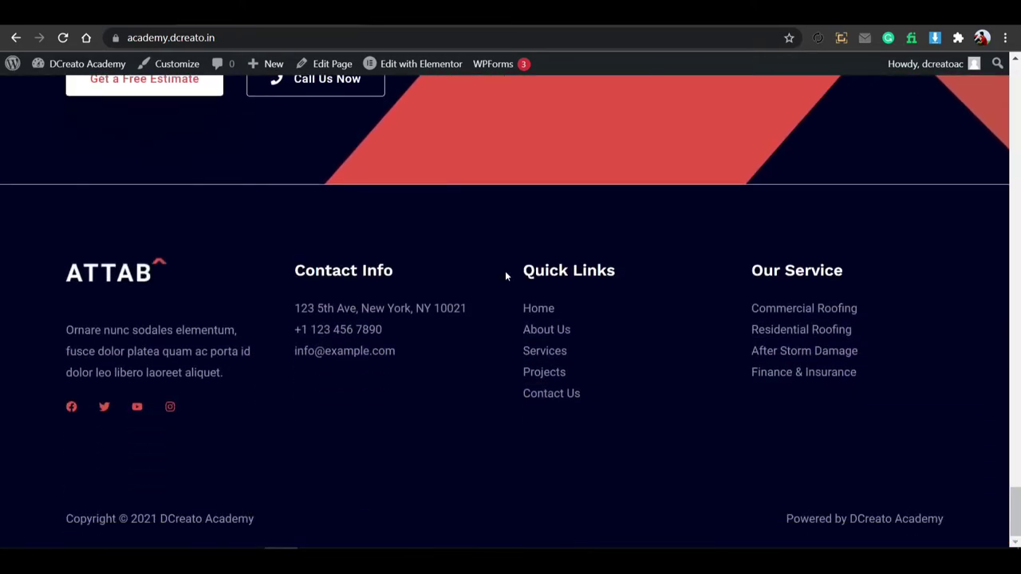
scroll(505, 271, "up", 15)
scroll(504, 271, "up", 10)
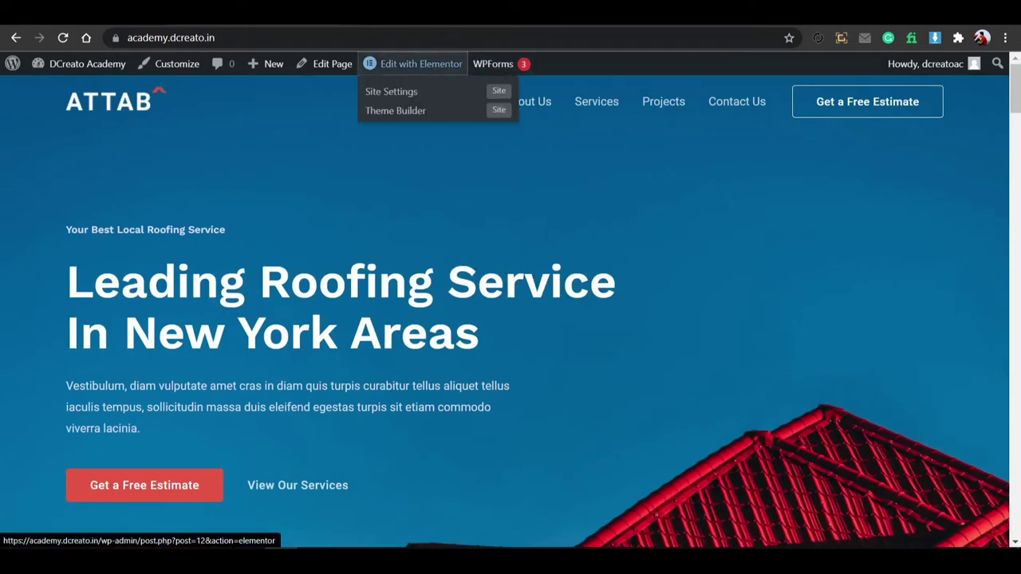
Open the homepage in Elementor and replace the word "Leading" in the main hero heading with "Heading".
left_click(415, 64)
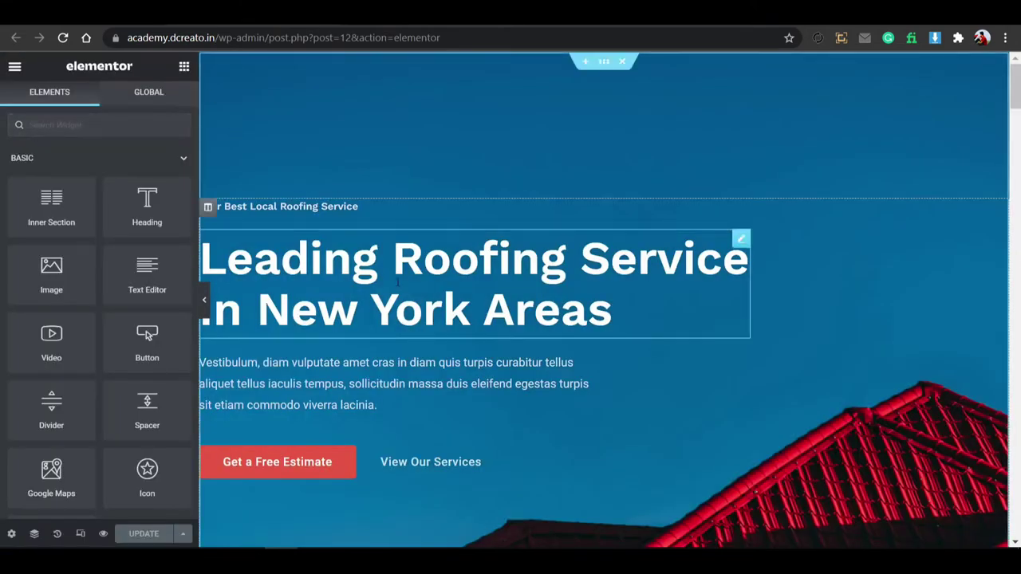
left_click(606, 309)
double_click(36, 194)
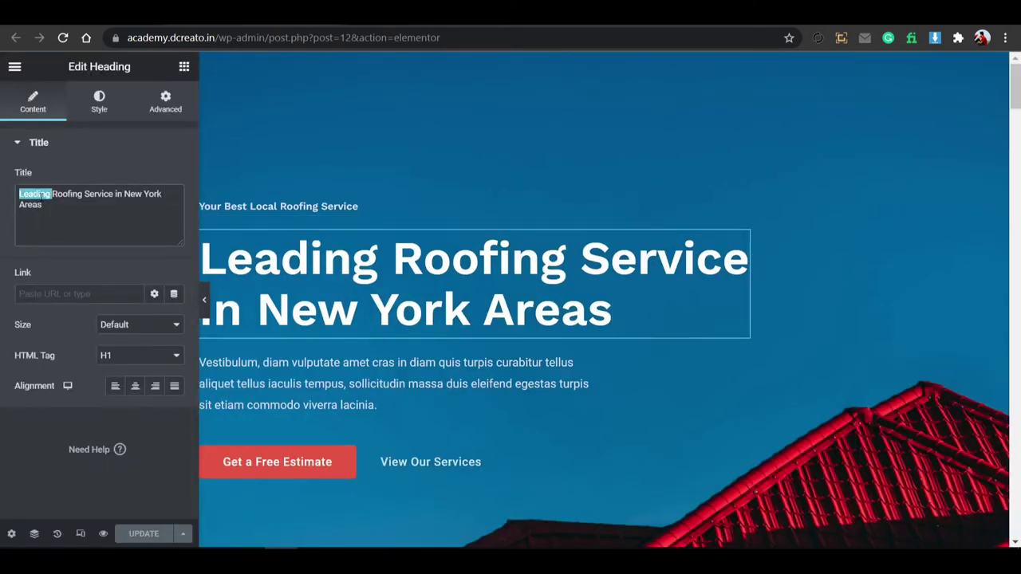
type("Heading")
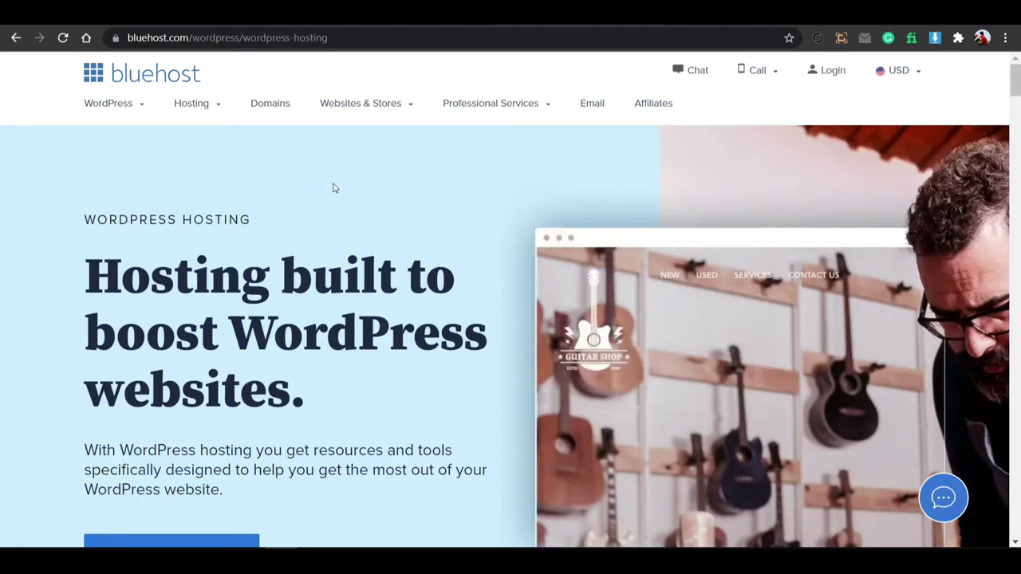
Go to Bluehost's WordPress Hosting page and bring up the 12-month plan pricing.
mouse_move(136, 188)
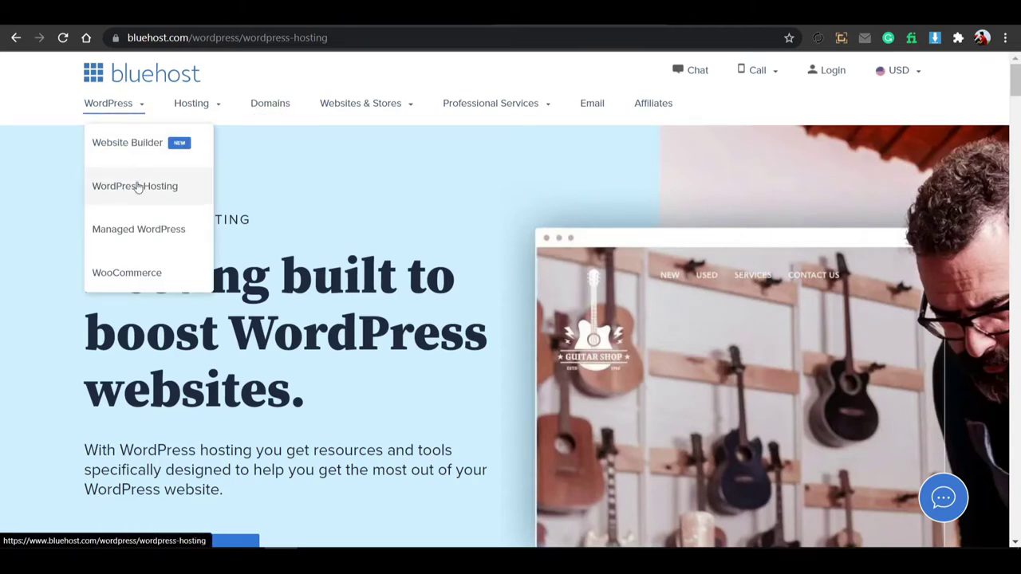
left_click(192, 188)
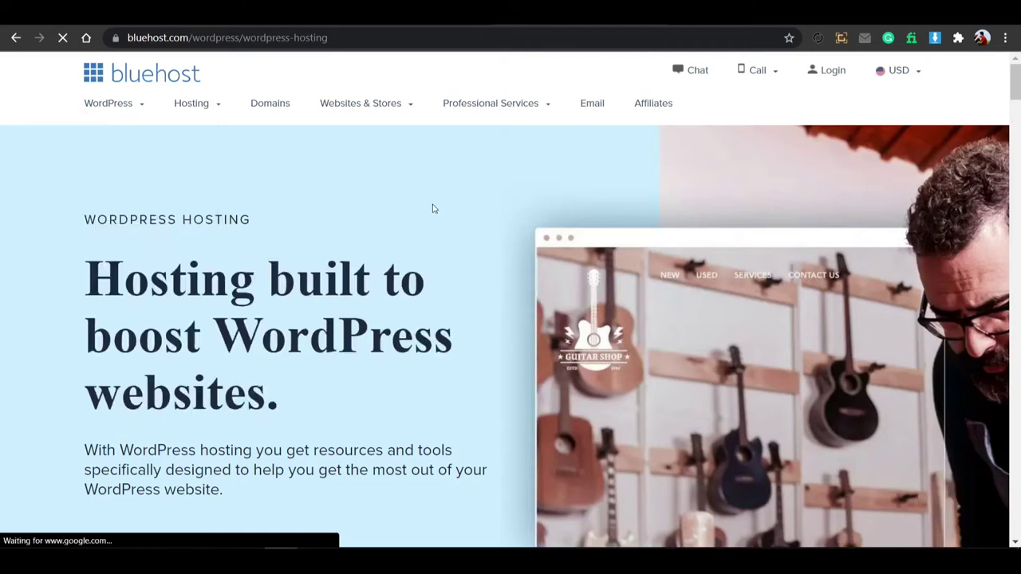
scroll(355, 191, "down", 5)
scroll(357, 193, "down", 5)
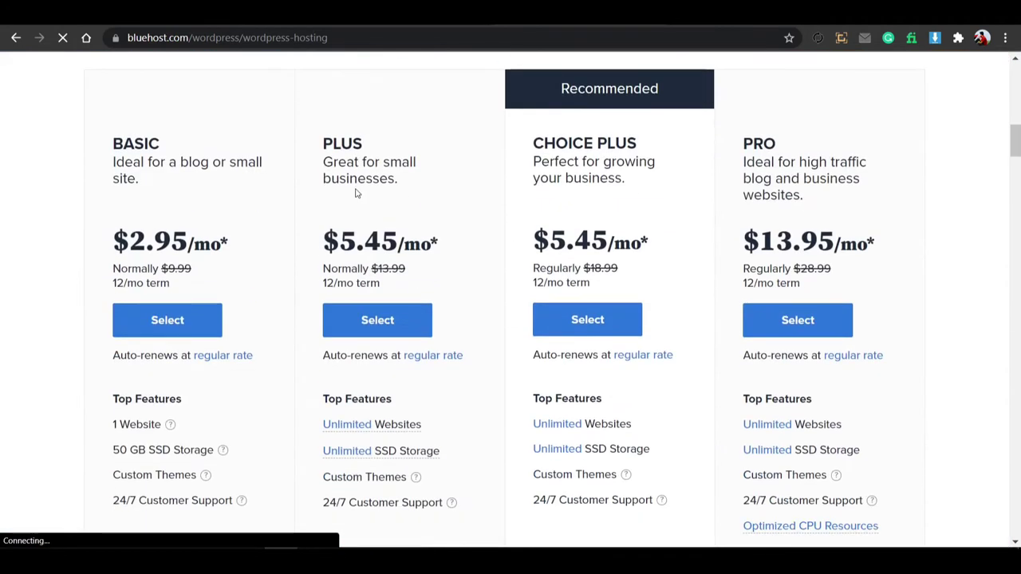
scroll(802, 252, "up", 1)
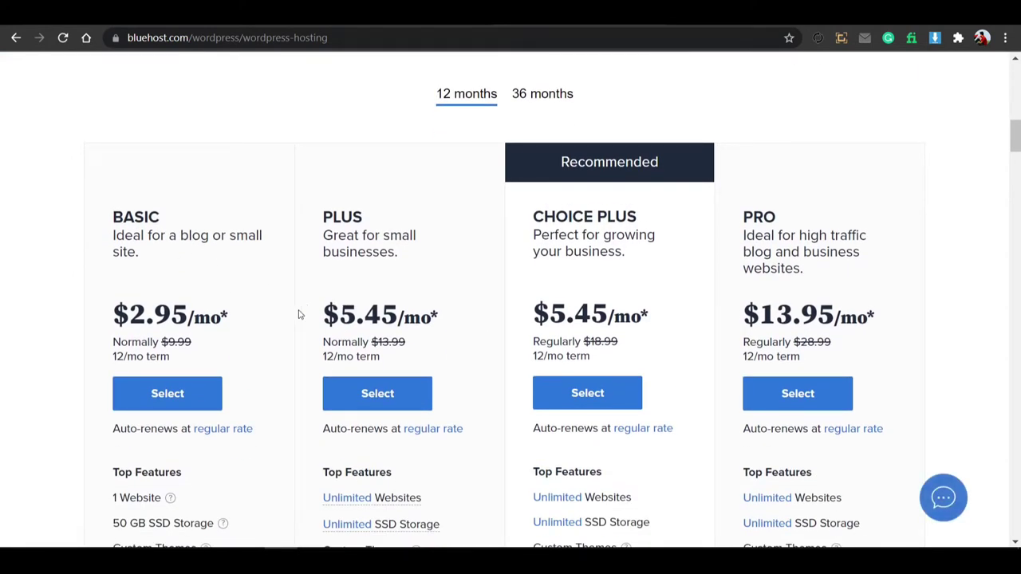
scroll(300, 314, "down", 1)
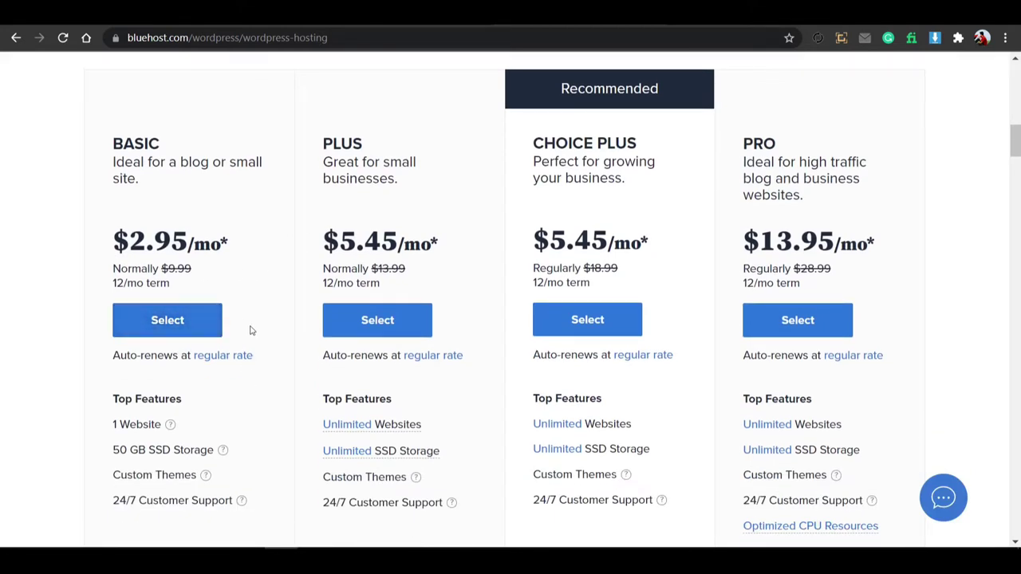
Compare the Basic, Plus, Choice Plus and Pro hosting plans by their prices and included features.
double_click(135, 144)
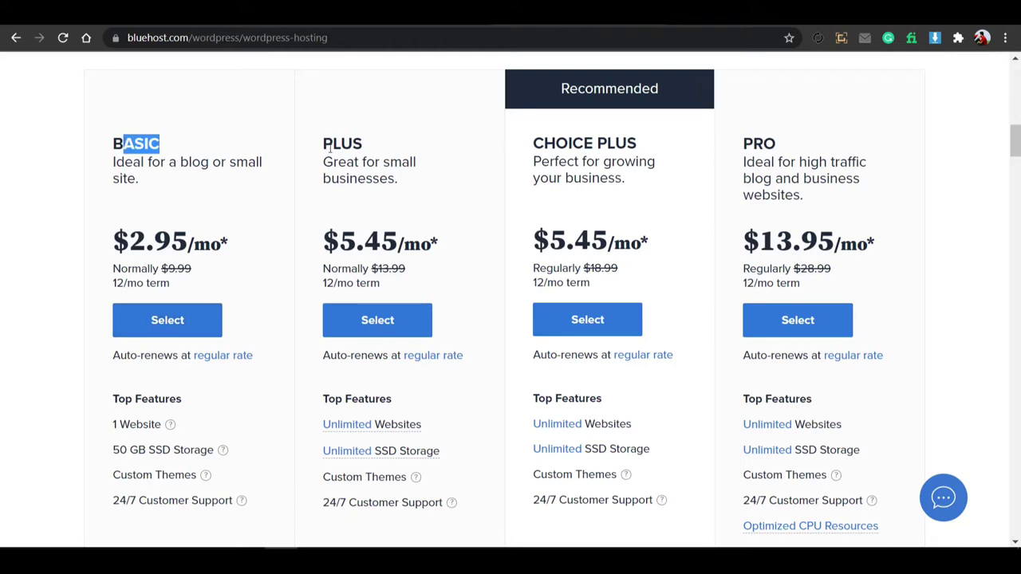
double_click(336, 148)
triple_click(607, 143)
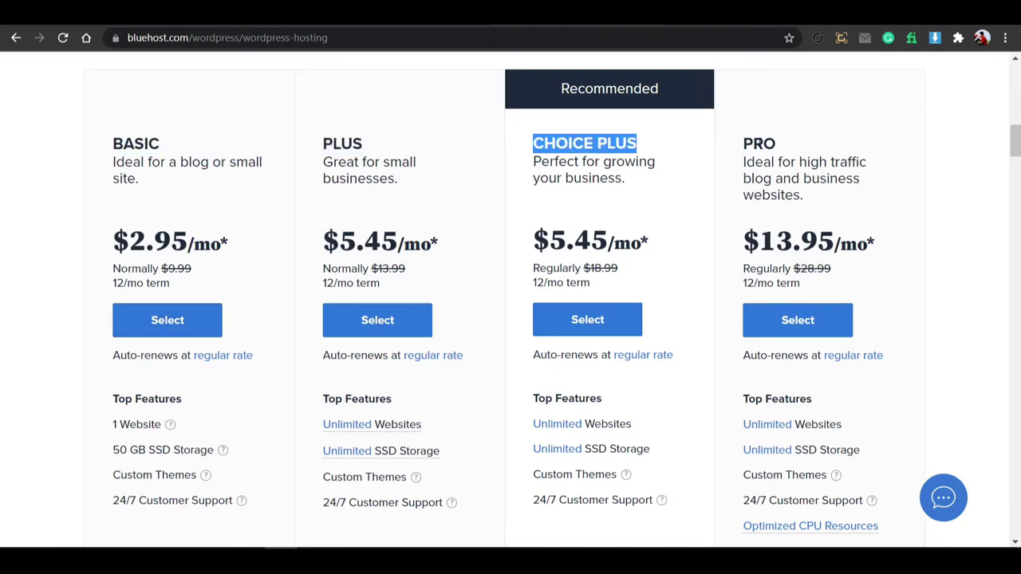
double_click(760, 144)
left_click(764, 145)
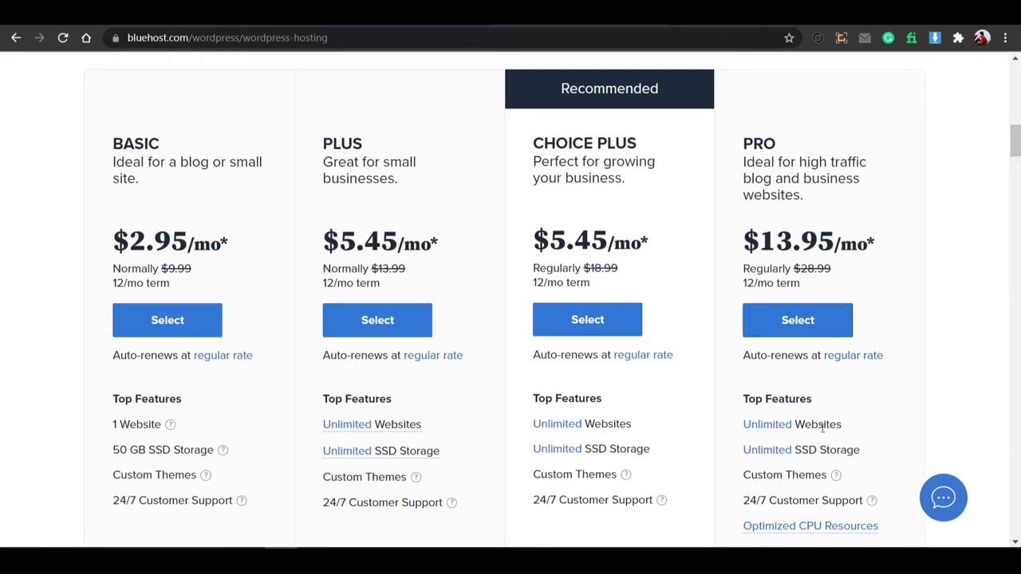
scroll(822, 430, "down", 5)
scroll(878, 406, "down", 2)
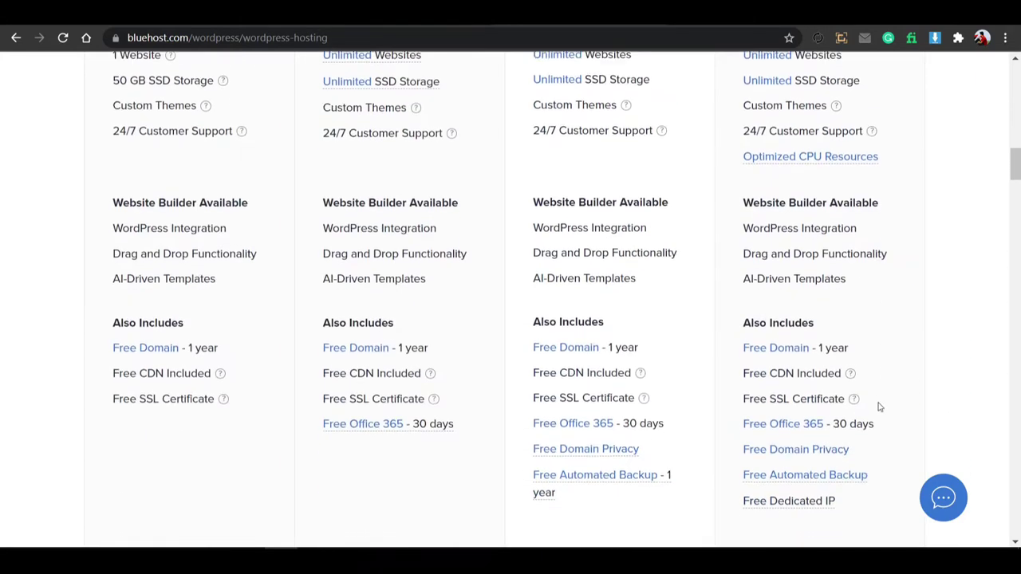
scroll(869, 412, "up", 7)
scroll(798, 472, "down", 1)
scroll(799, 471, "down", 1)
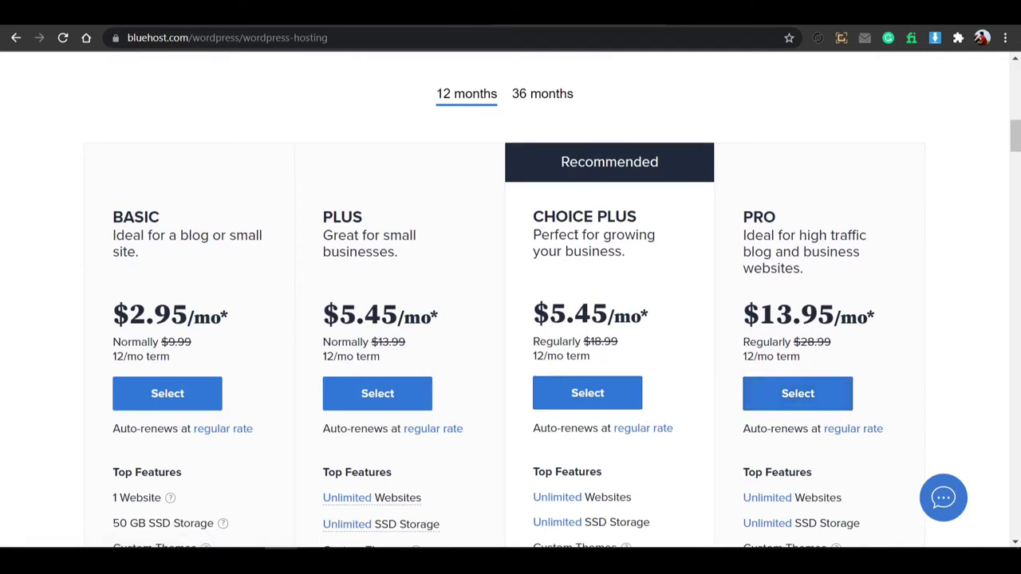
Review the website and SSD storage allowances among the Choice Plus plan's top features.
scroll(643, 375, "down", 2)
left_click_drag(636, 354, 604, 351)
left_click(620, 364)
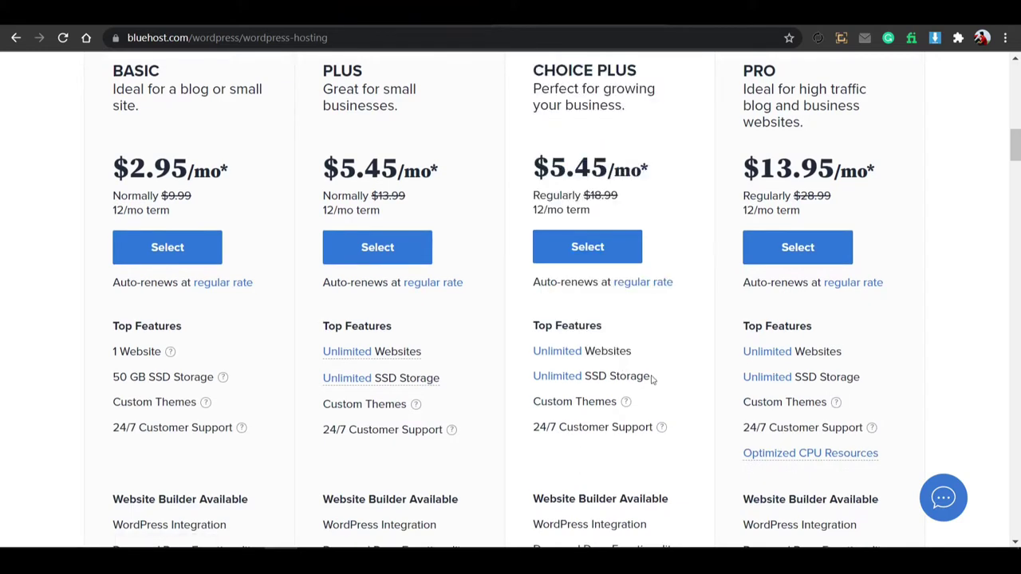
left_click_drag(653, 380, 534, 374)
left_click(616, 375)
left_click_drag(659, 381, 529, 383)
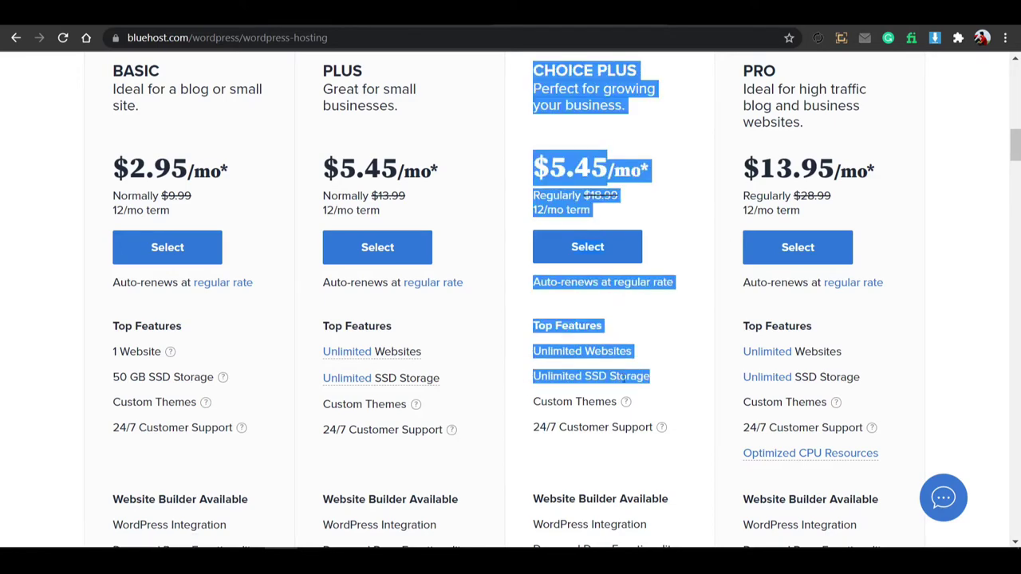
left_click(632, 419)
scroll(634, 419, "down", 2)
scroll(550, 379, "down", 2)
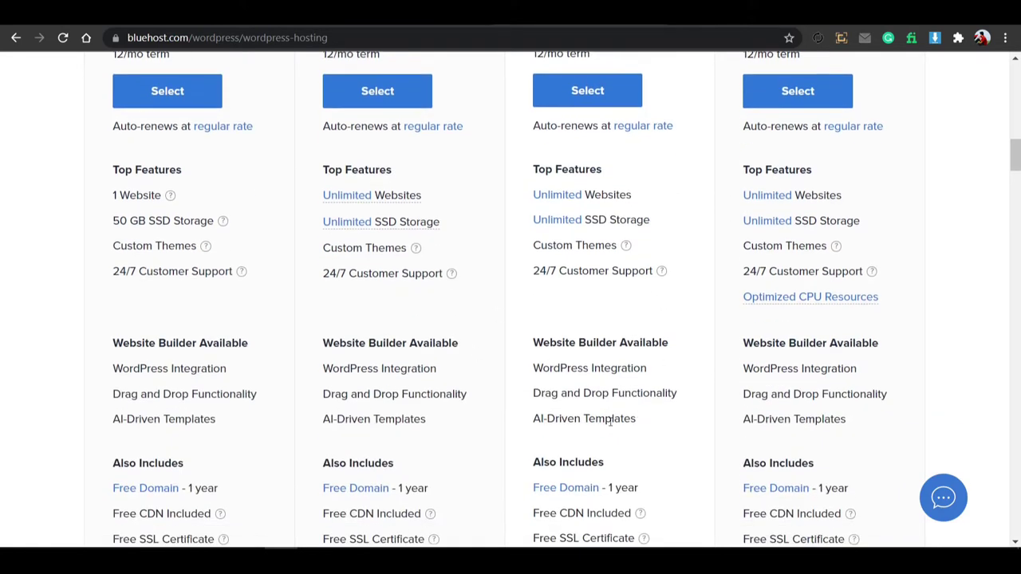
Examine the free domain, CDN and SSL certificate entries under the Choice Plus plan's inclusions.
triple_click(630, 352)
left_click(633, 349)
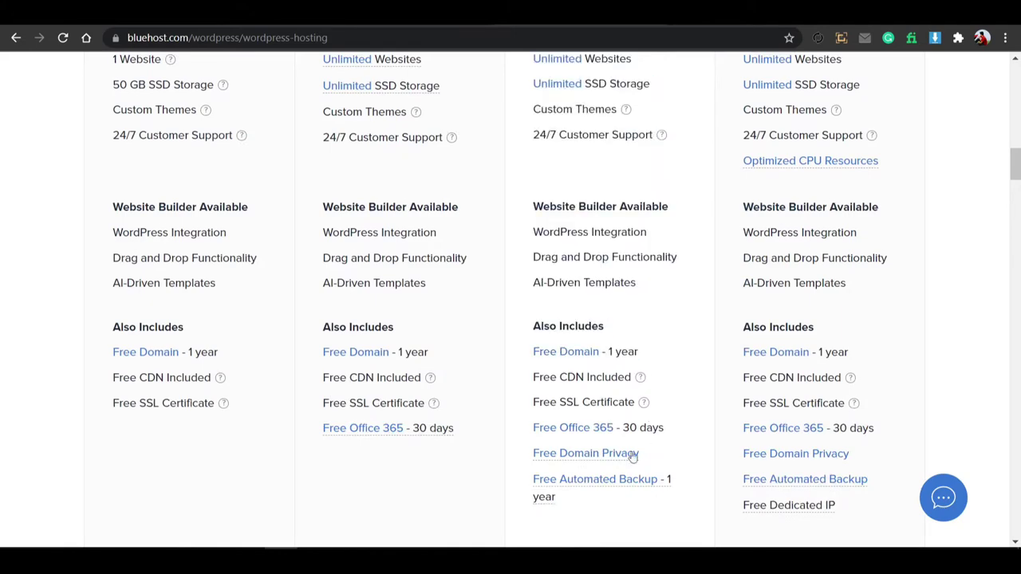
mouse_move(650, 407)
left_click_drag(529, 405, 619, 403)
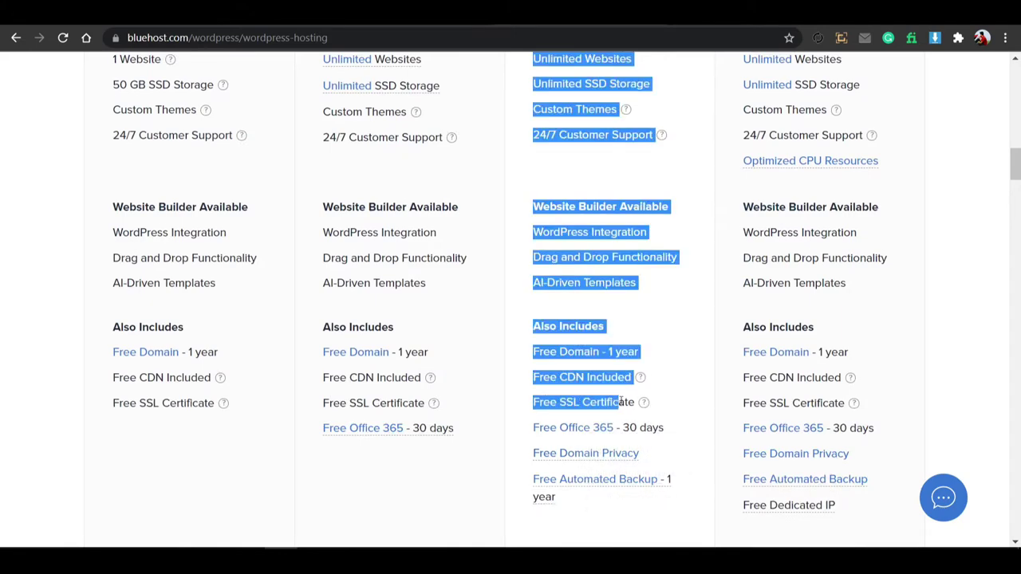
left_click(590, 395)
left_click_drag(528, 380, 563, 377)
left_click(559, 377)
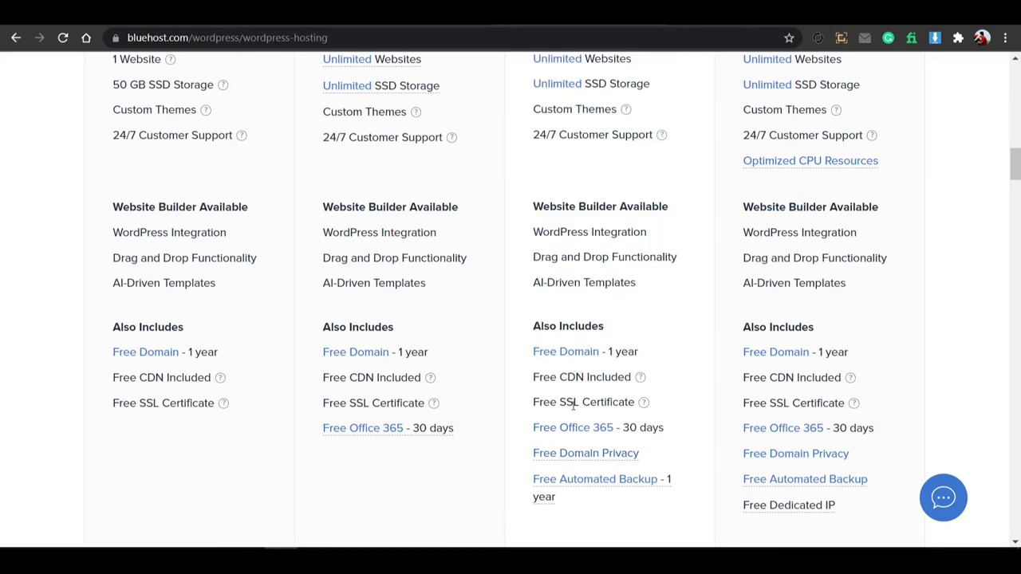
left_click_drag(558, 402, 577, 405)
left_click(575, 401)
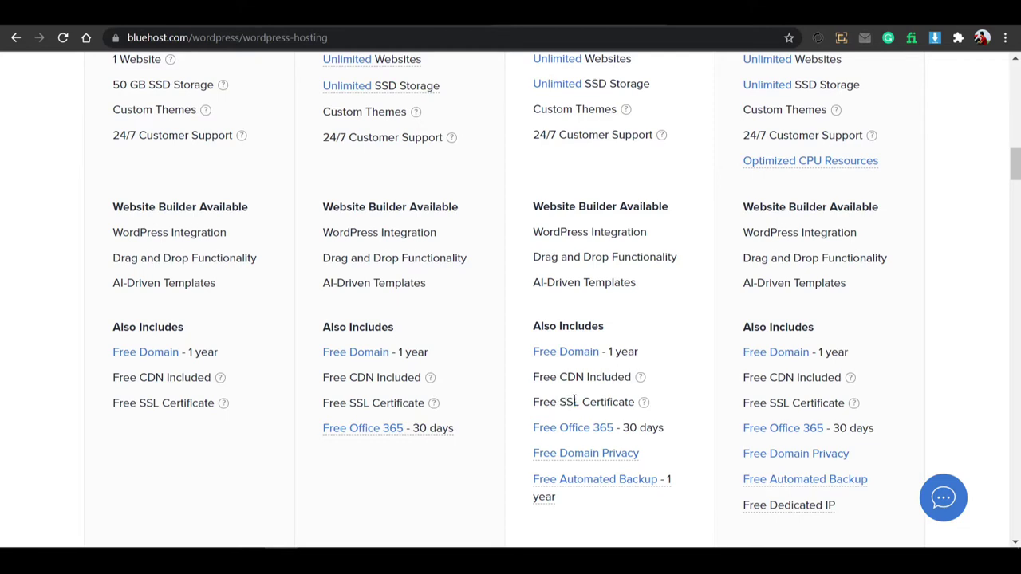
Check the connection security information for bluehost.com and for the academy.dcreato.in website.
left_click(117, 40)
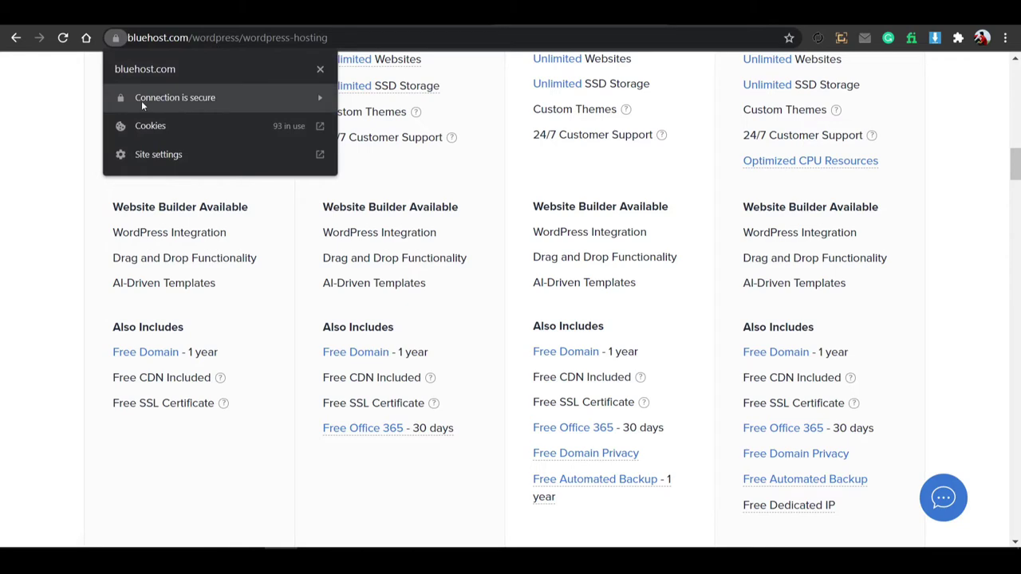
left_click(13, 114)
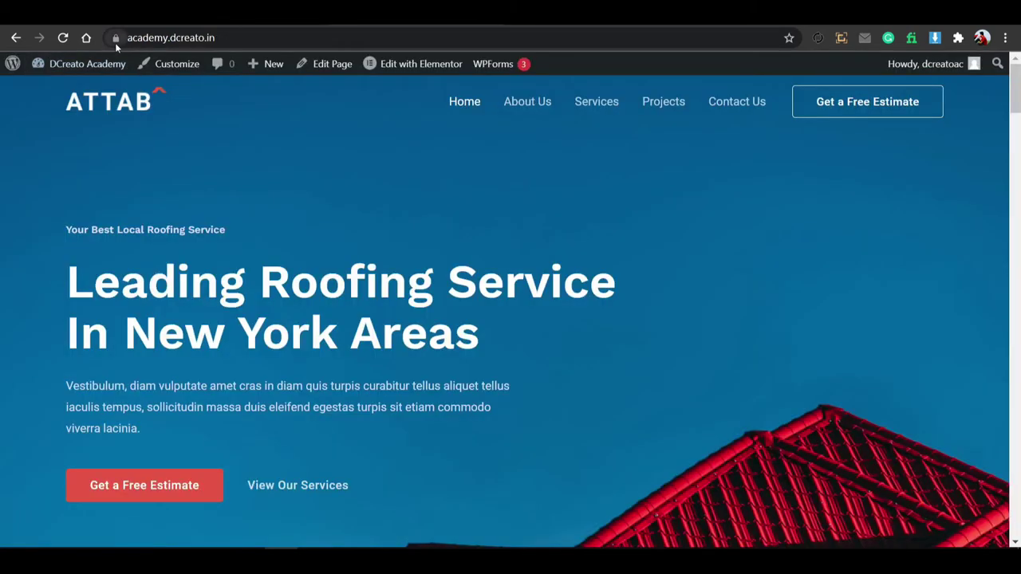
left_click(116, 39)
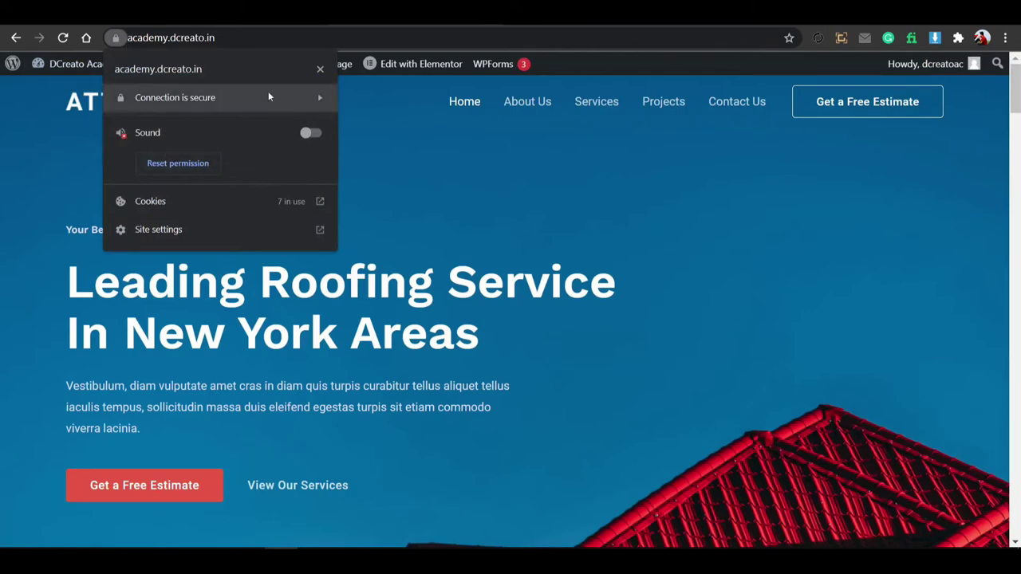
left_click(354, 120)
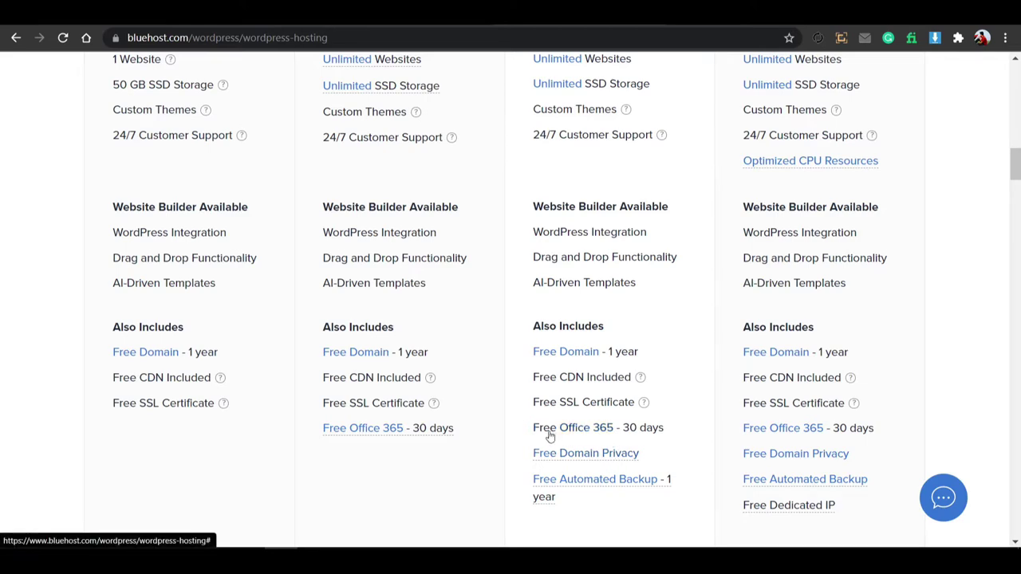
Review the Choice Plus plan's Free Office 365 and automated backup inclusions against the Basic plan's features.
left_click(550, 435)
left_click(695, 212)
left_click_drag(104, 409, 113, 79)
left_click(199, 417)
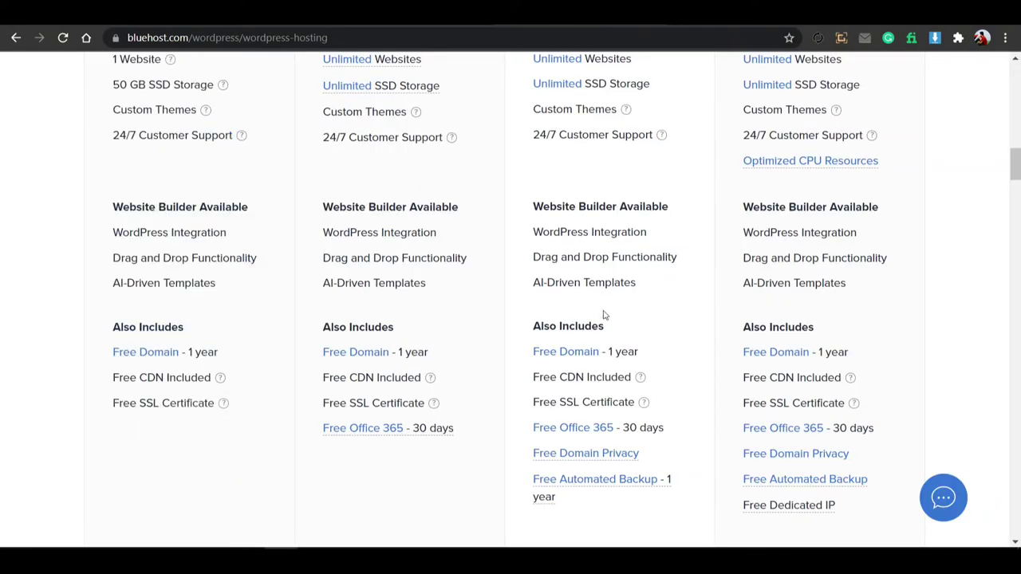
left_click_drag(518, 481, 565, 497)
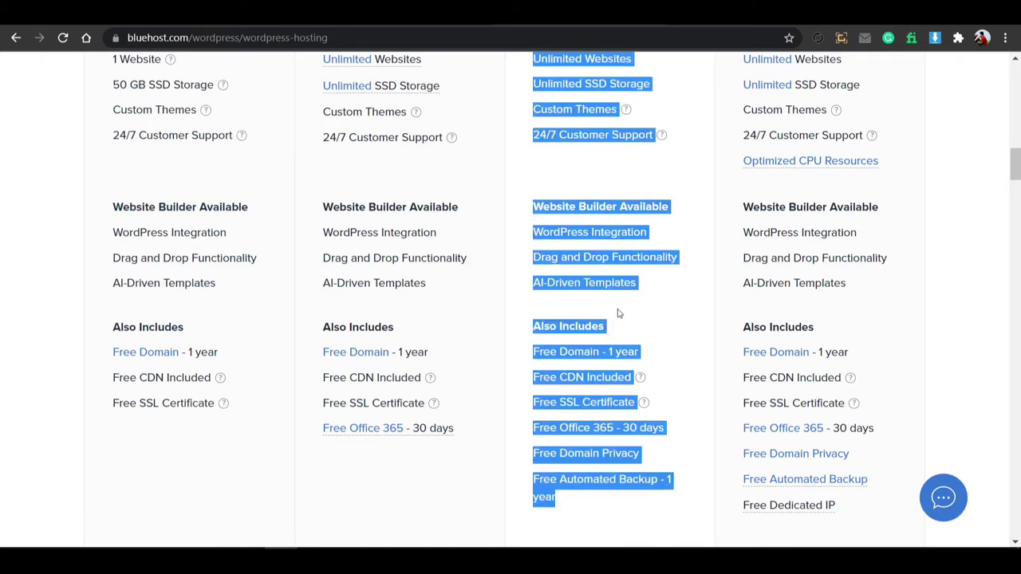
left_click(611, 283)
Select the Choice Plus hosting plan with the 12-month term.
scroll(587, 403, "up", 5)
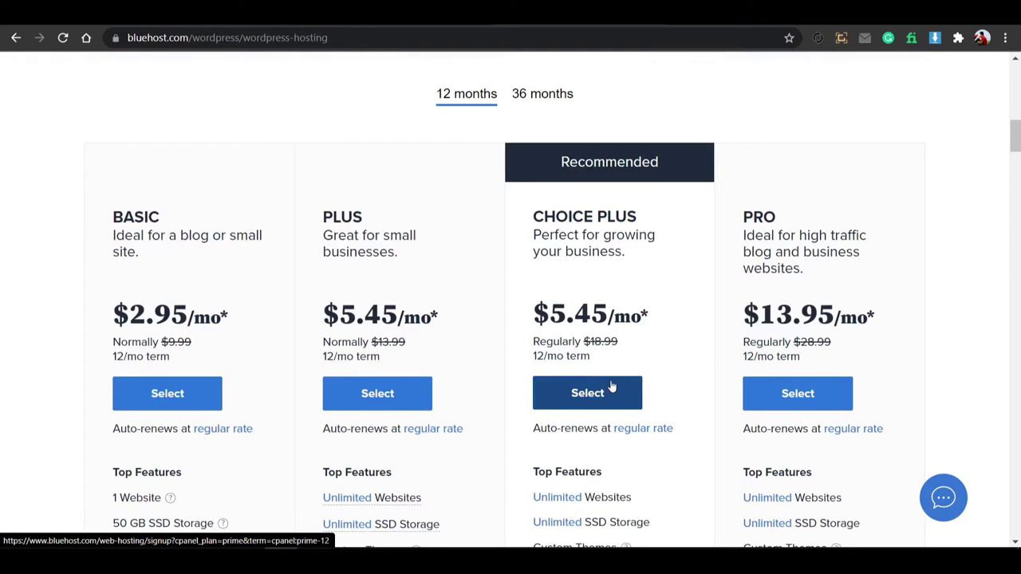
left_click(612, 387)
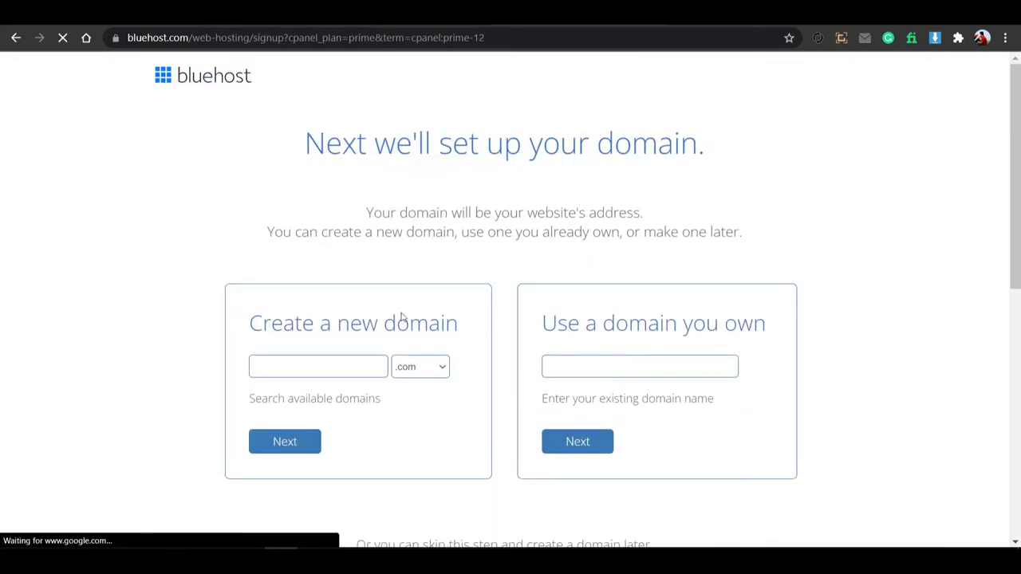
Check the availability of soumyaecommerce with the .com extension as a new domain.
left_click(286, 364)
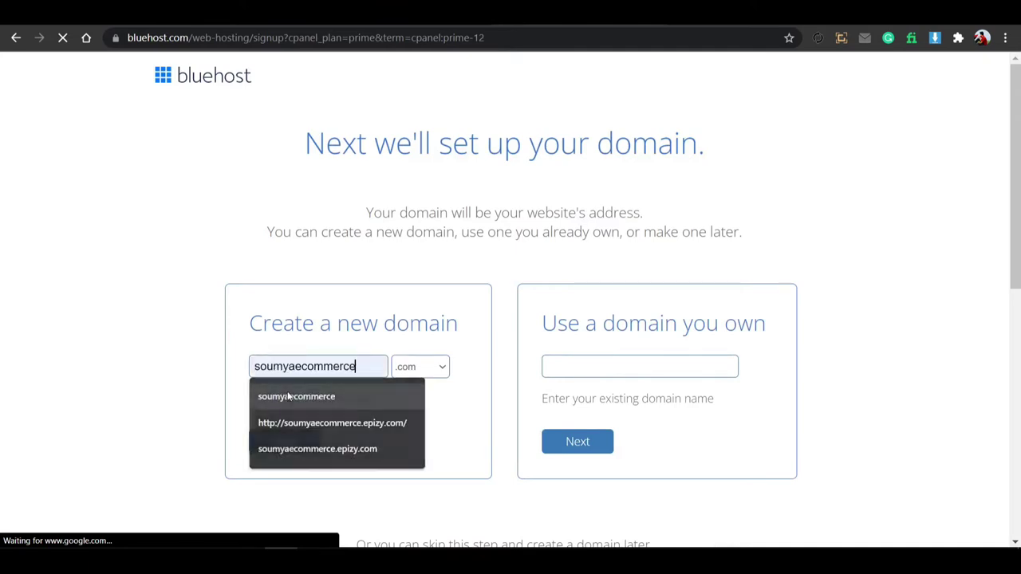
left_click(297, 394)
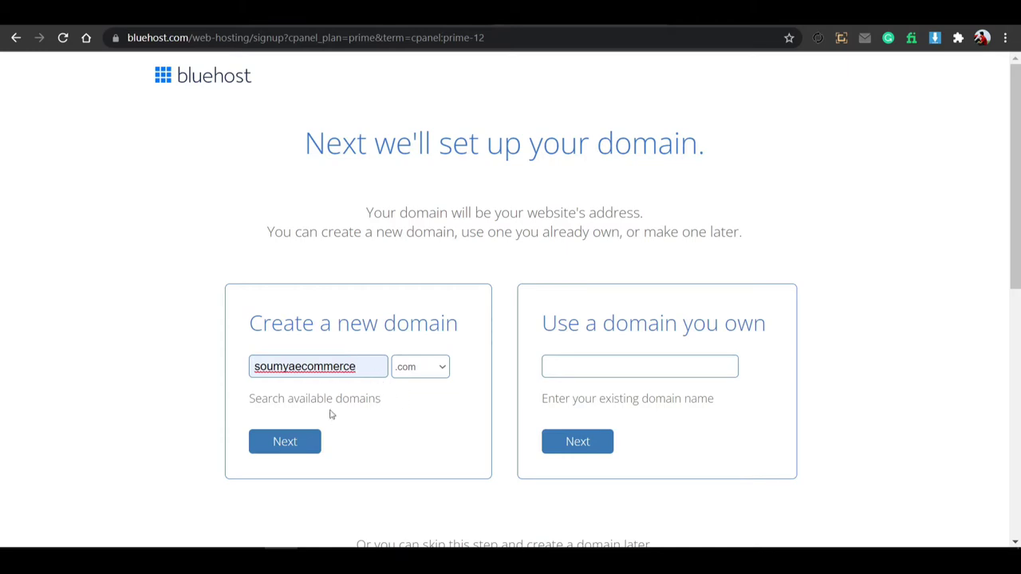
left_click(292, 441)
left_click(425, 372)
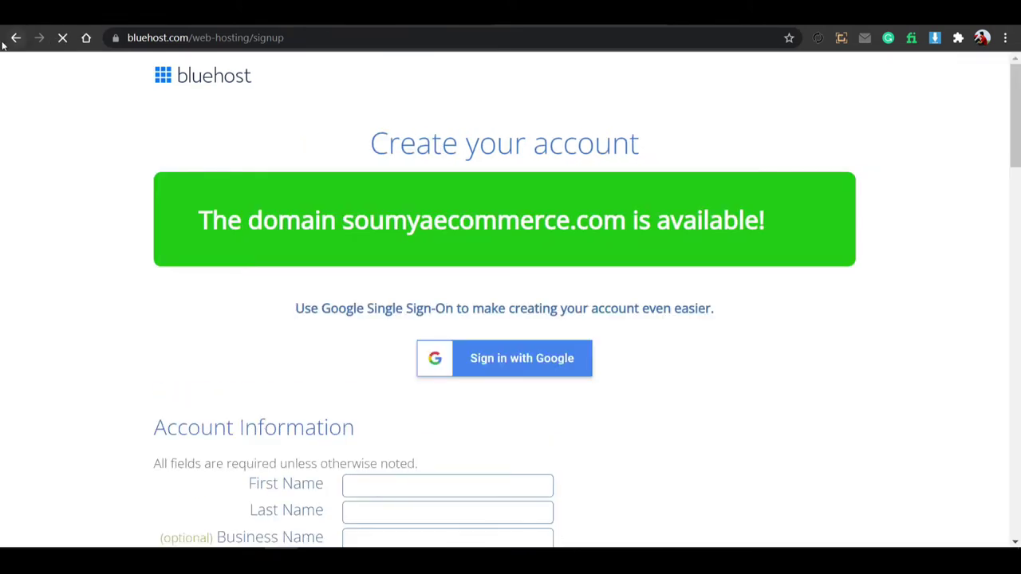
Return to the domain setup page and review the available extensions for the new domain, choosing .com.
key("alt+Left")
left_click(425, 365)
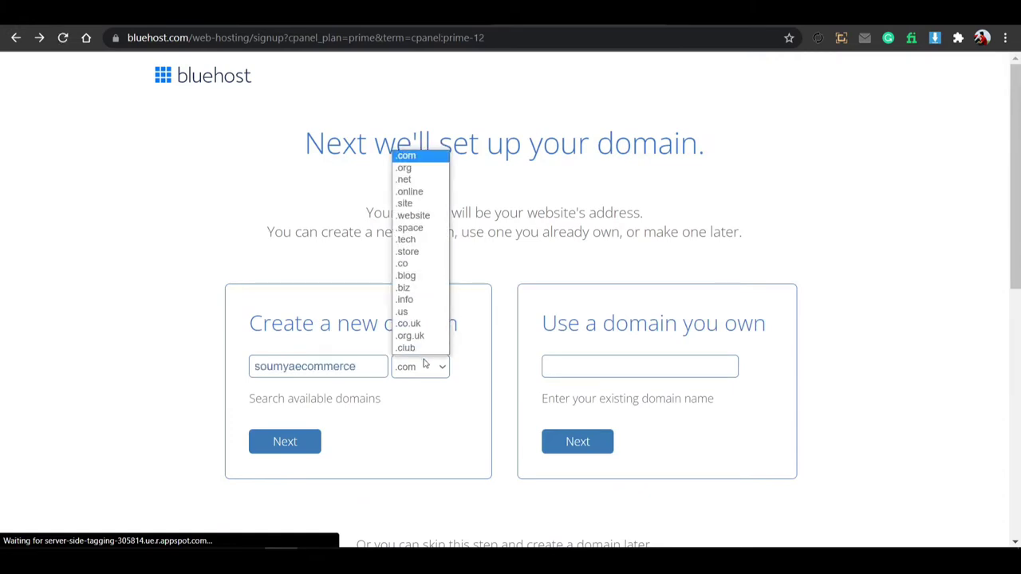
left_click(425, 372)
left_click(423, 366)
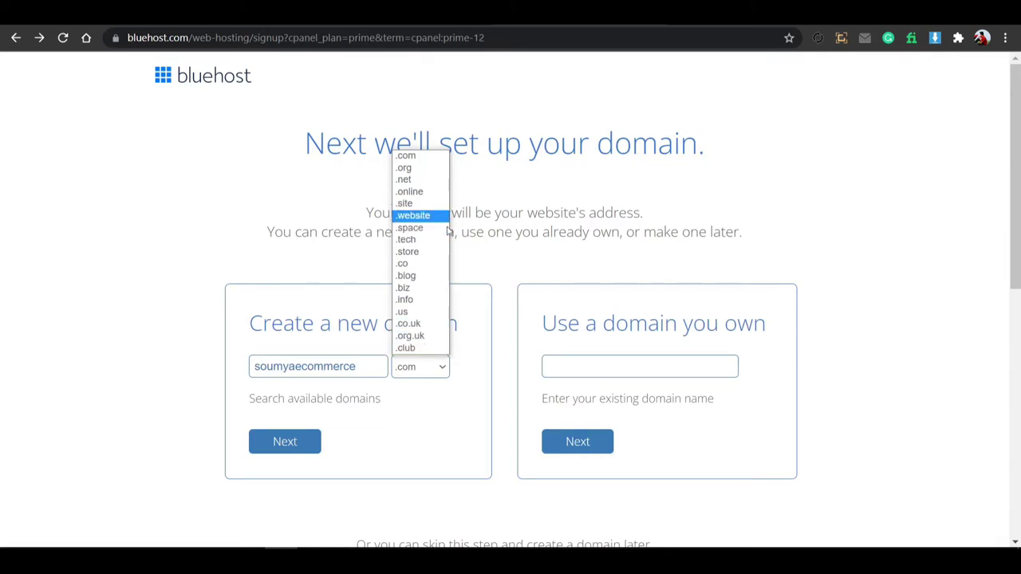
left_click(316, 268)
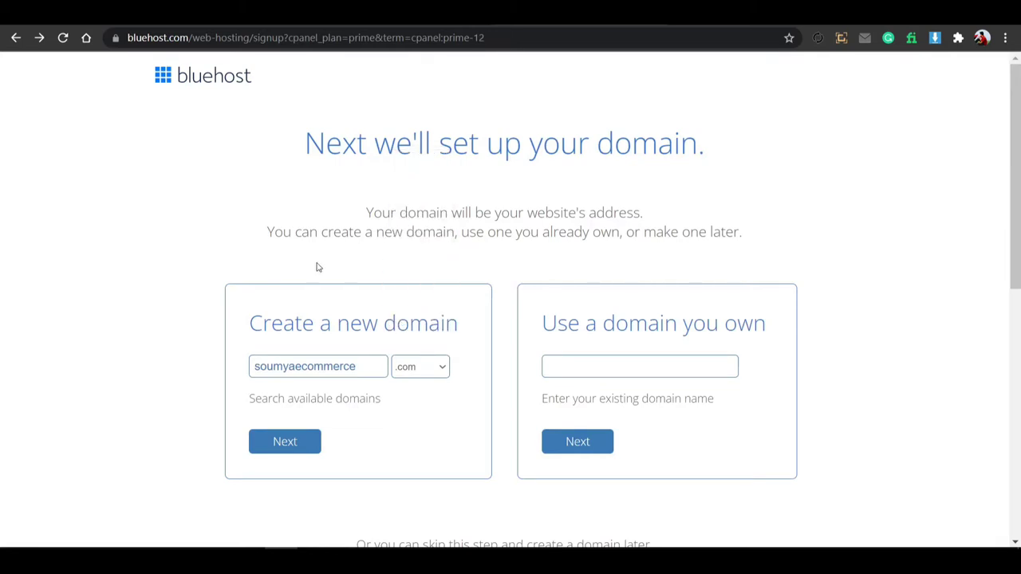
left_click(414, 366)
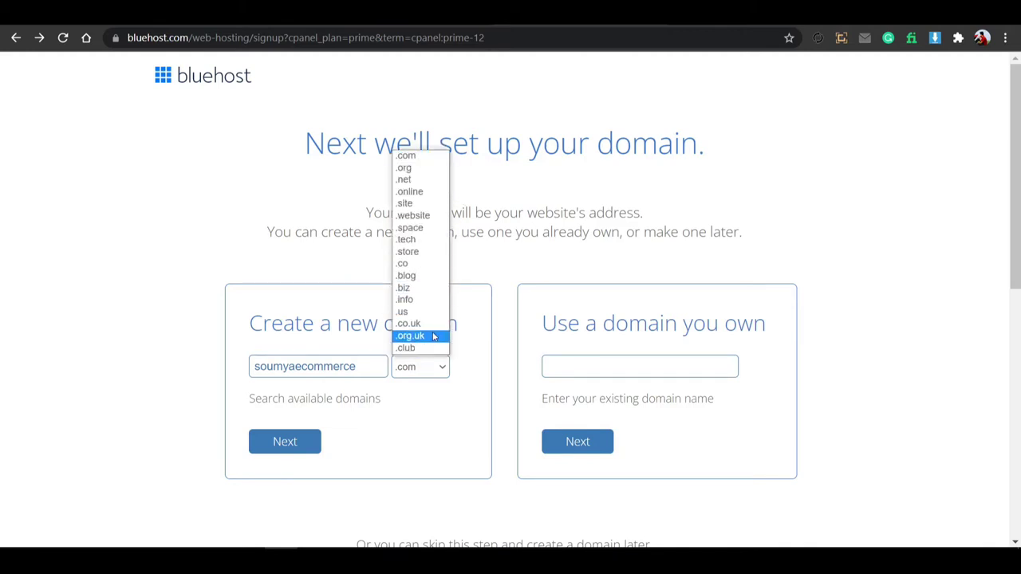
left_click(380, 400)
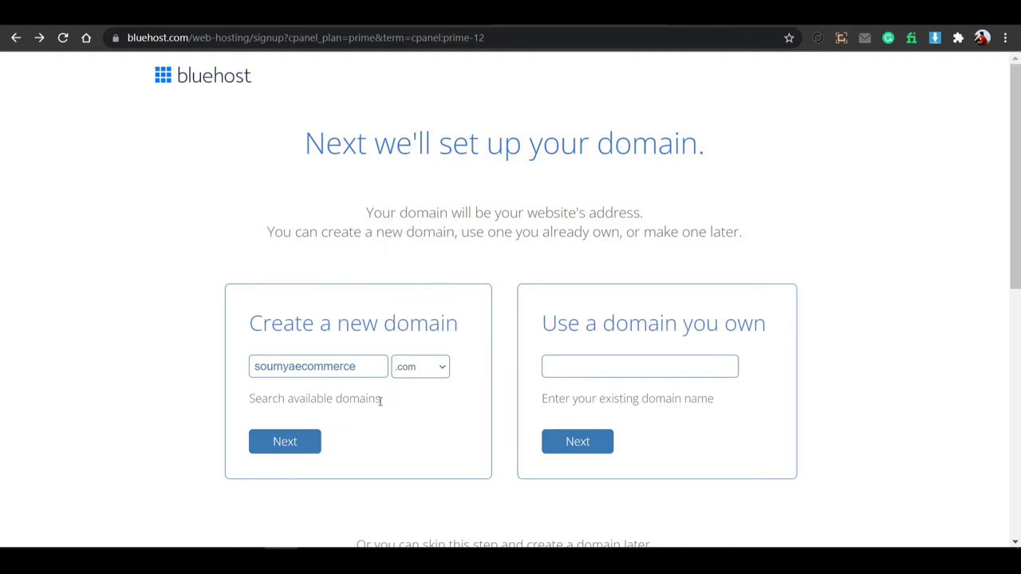
double_click(364, 367)
left_click(238, 376)
left_click(416, 368)
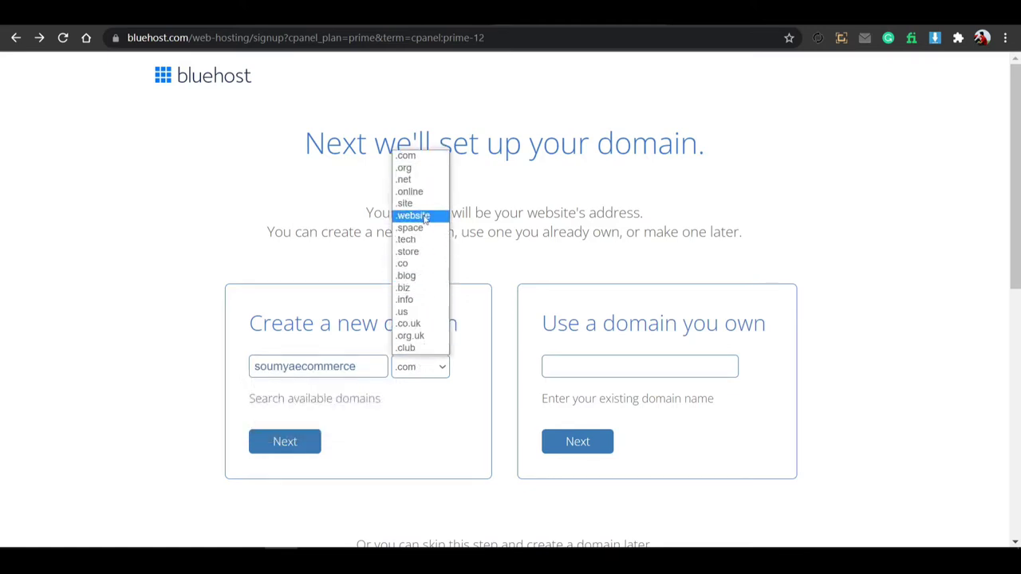
left_click(420, 156)
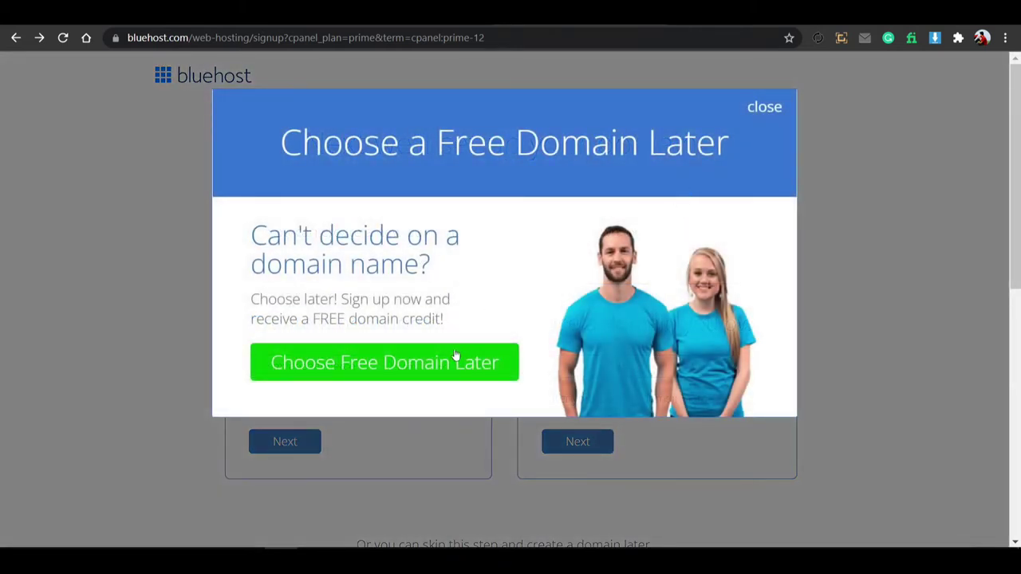
Dismiss the offer to choose a free domain later and continue signup with the new domain soumyaecommerce.com.
left_click(767, 119)
scroll(478, 388, "down", 4)
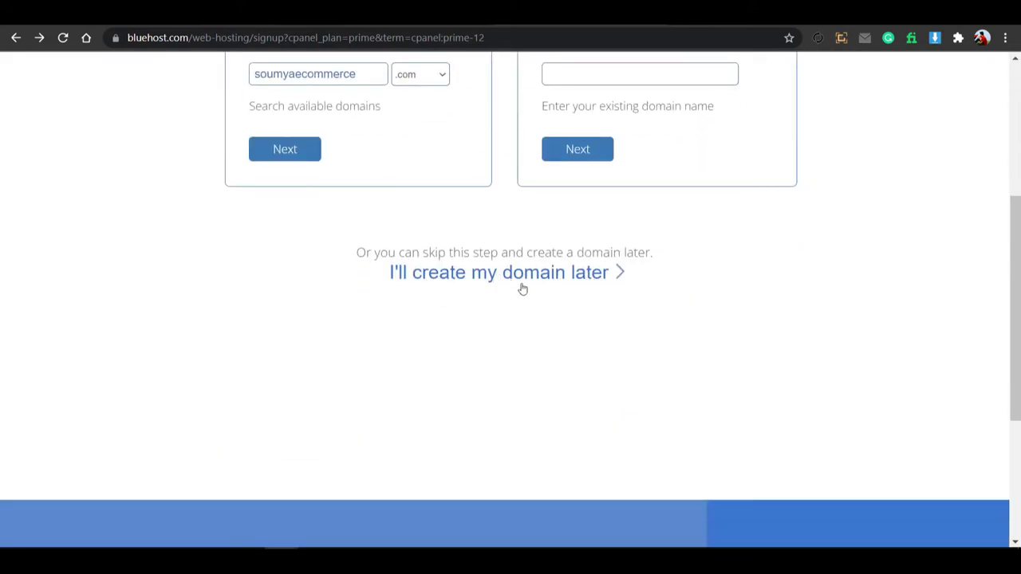
scroll(515, 287, "up", 4)
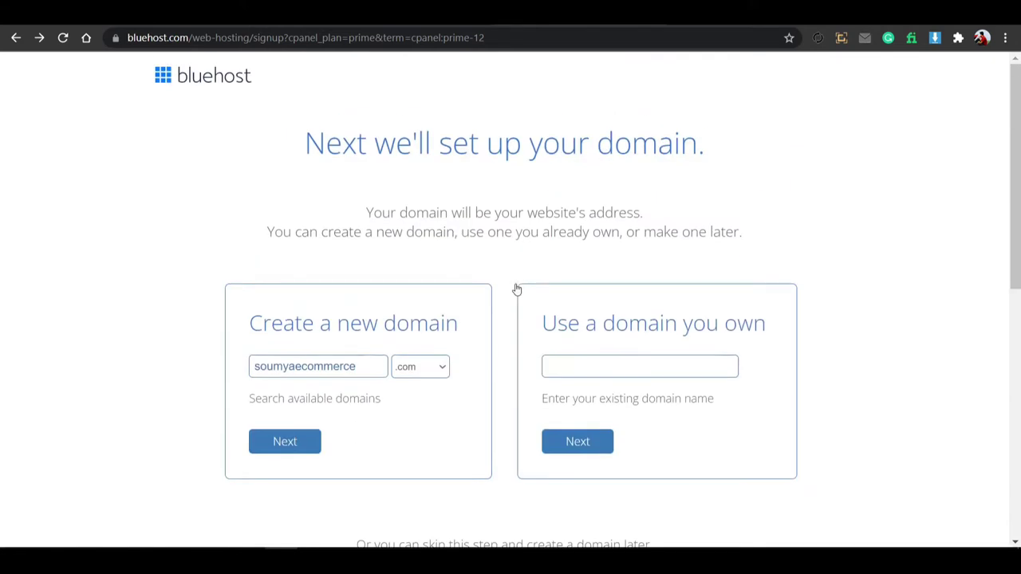
left_click(275, 452)
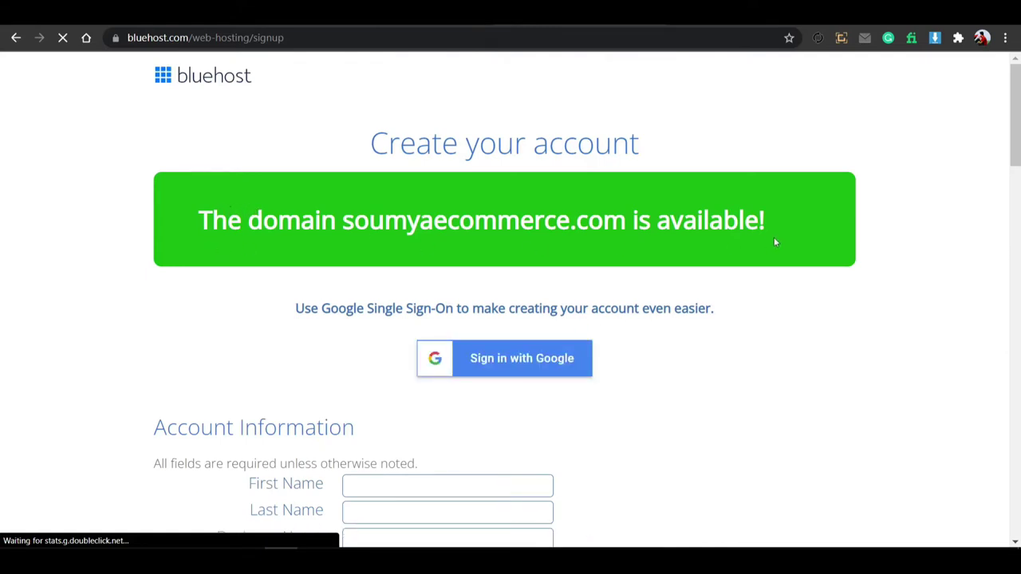
Highlight the domain availability notice on the account creation page to examine it.
left_click_drag(774, 238, 244, 247)
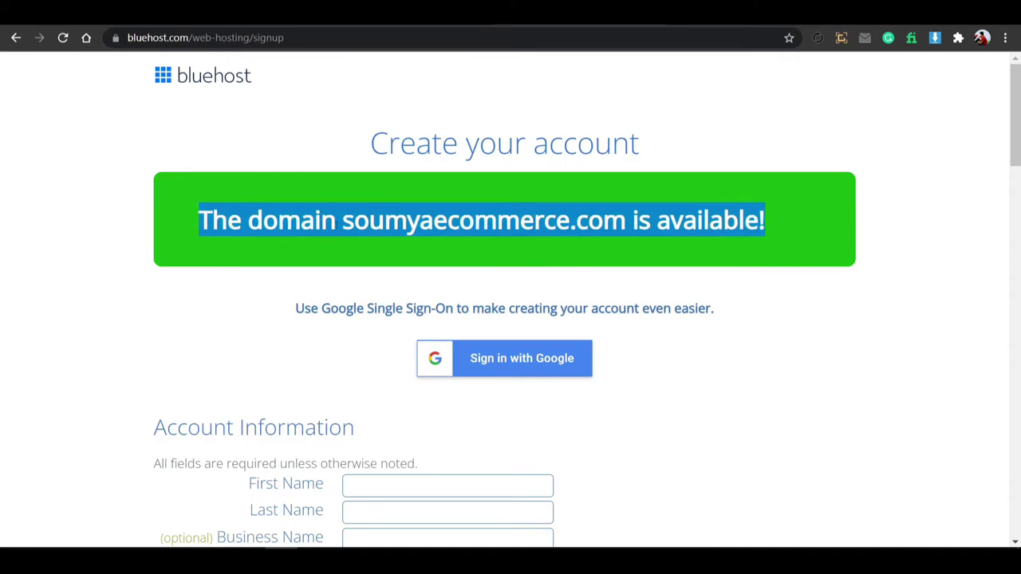
left_click(600, 212)
left_click_drag(335, 228, 606, 223)
left_click(622, 225)
Review the signup form's account fields, payment details and auto-renewal terms, and dismiss the special sign-up offer.
scroll(380, 363, "down", 4)
scroll(383, 365, "up", 2)
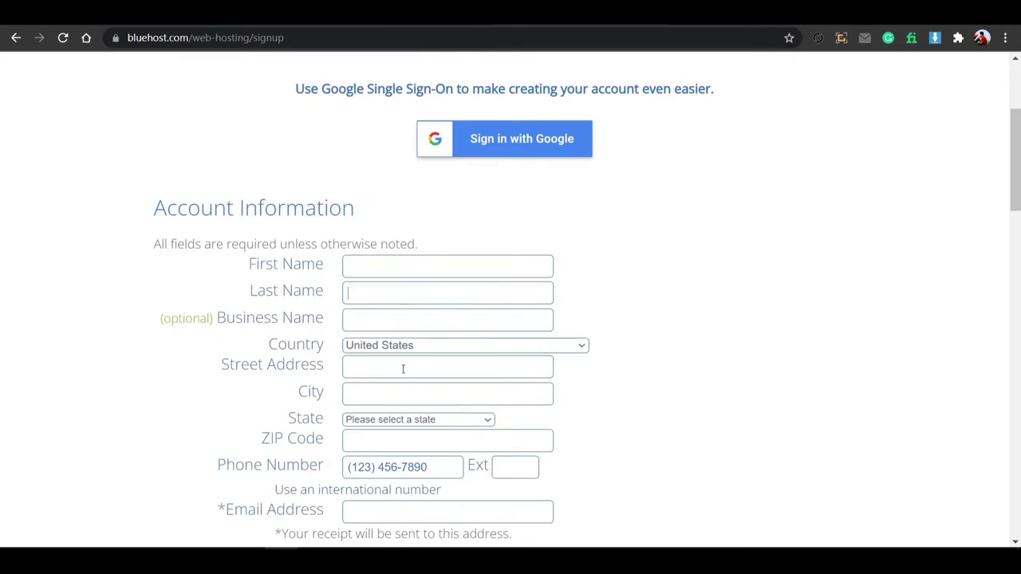
scroll(403, 368, "down", 12)
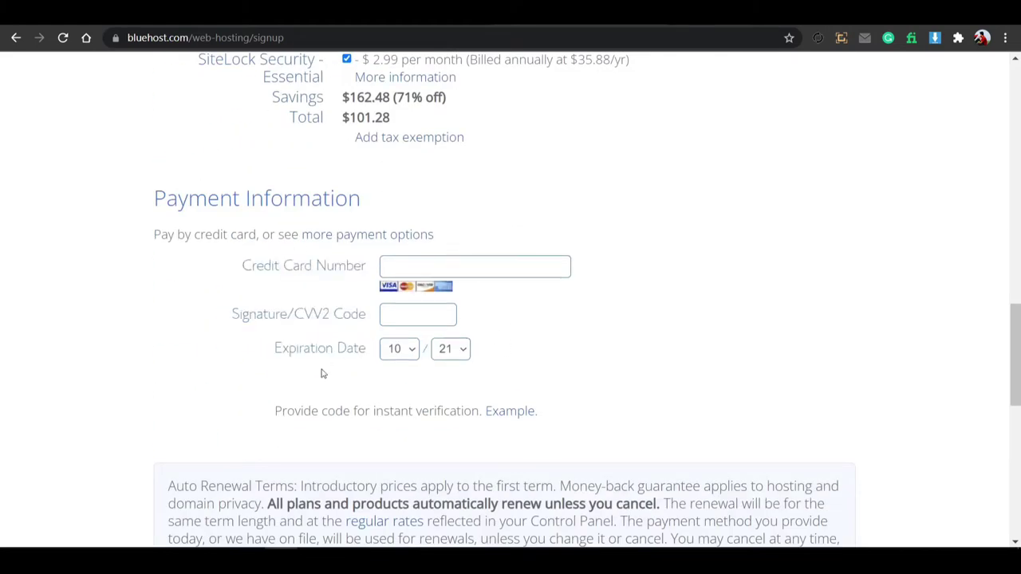
scroll(322, 373, "down", 3)
scroll(451, 372, "up", 3)
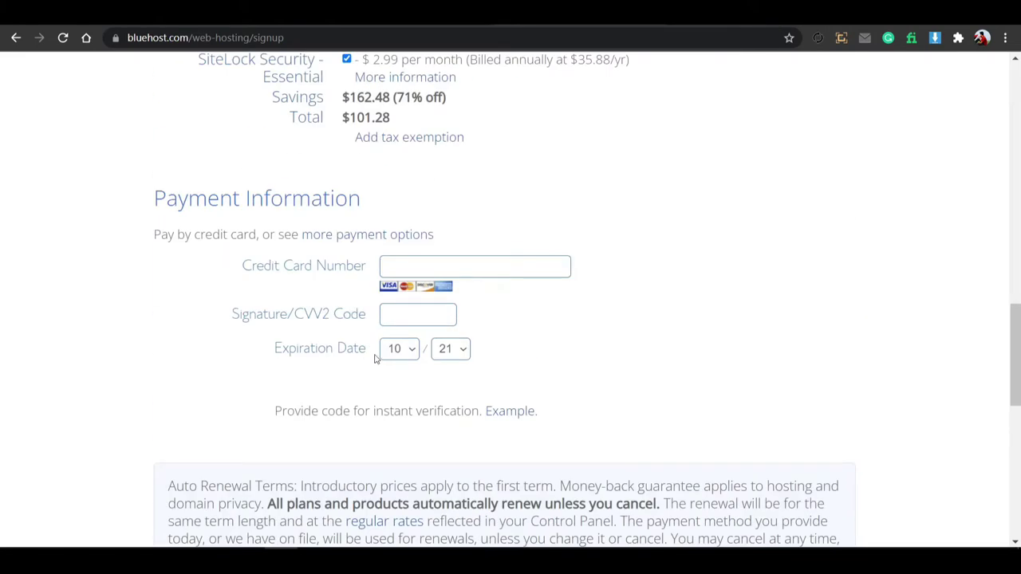
left_click(393, 271)
scroll(259, 334, "down", 3)
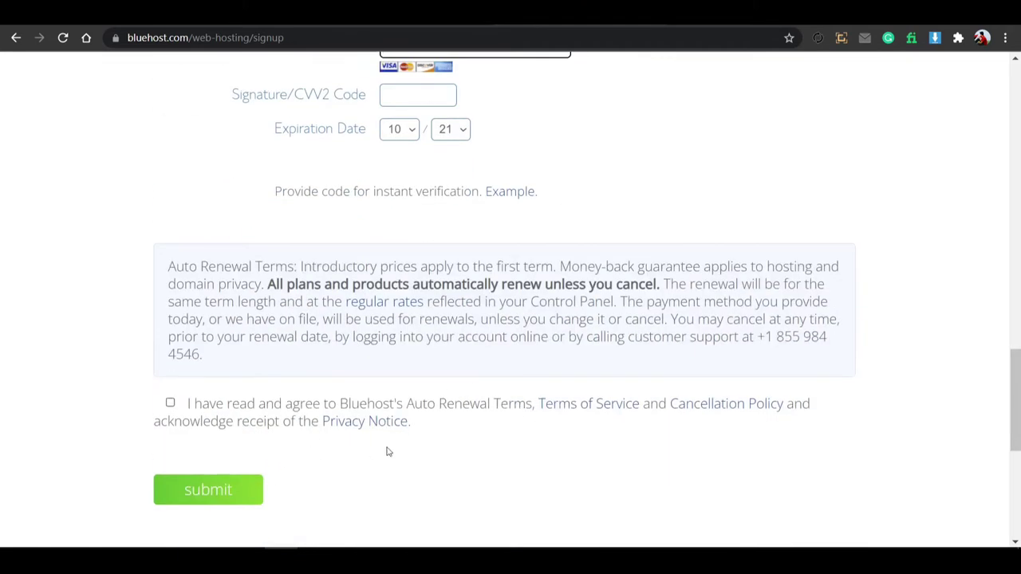
scroll(460, 451, "down", 5)
scroll(598, 402, "up", 6)
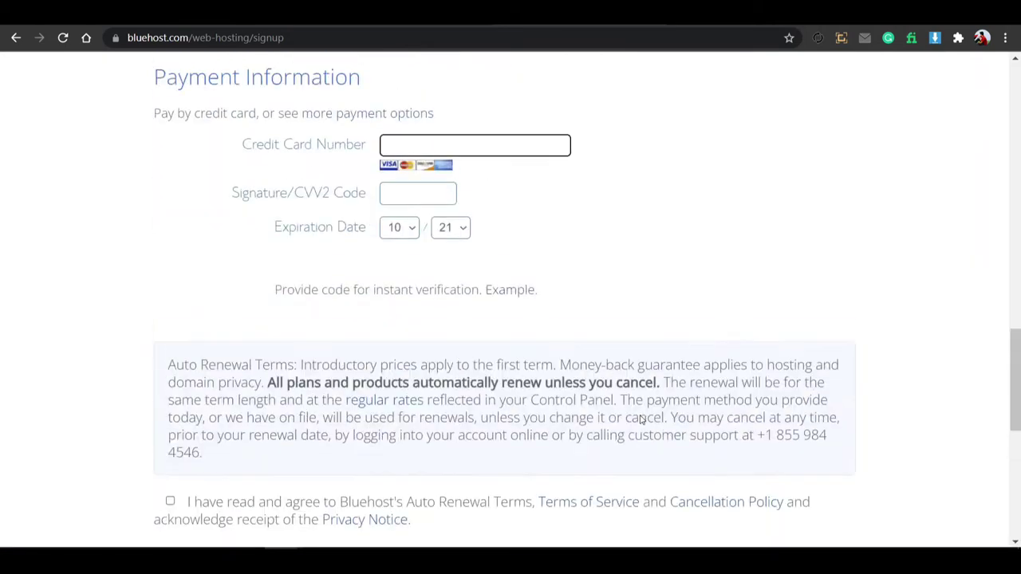
scroll(641, 419, "up", 10)
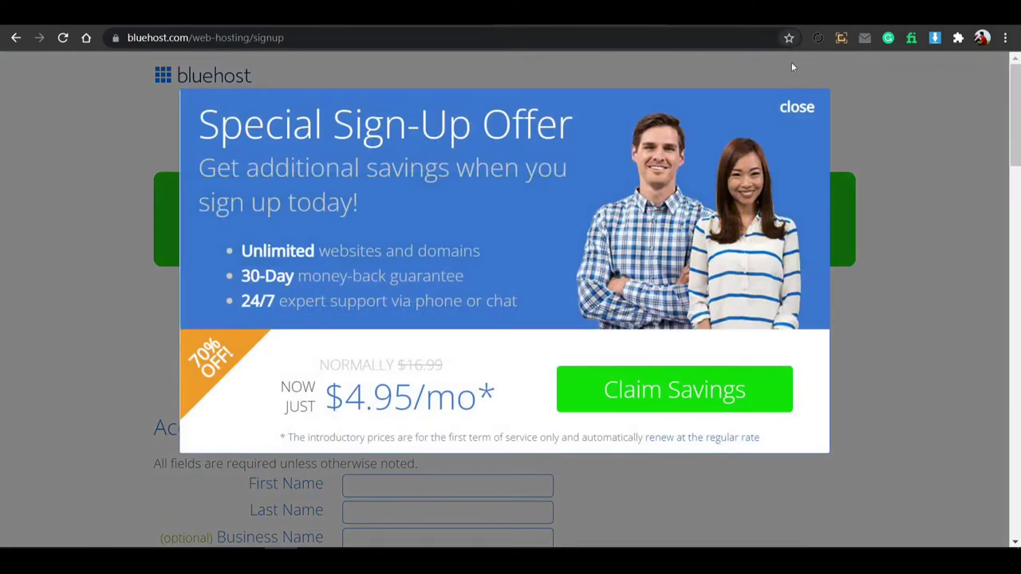
left_click(796, 112)
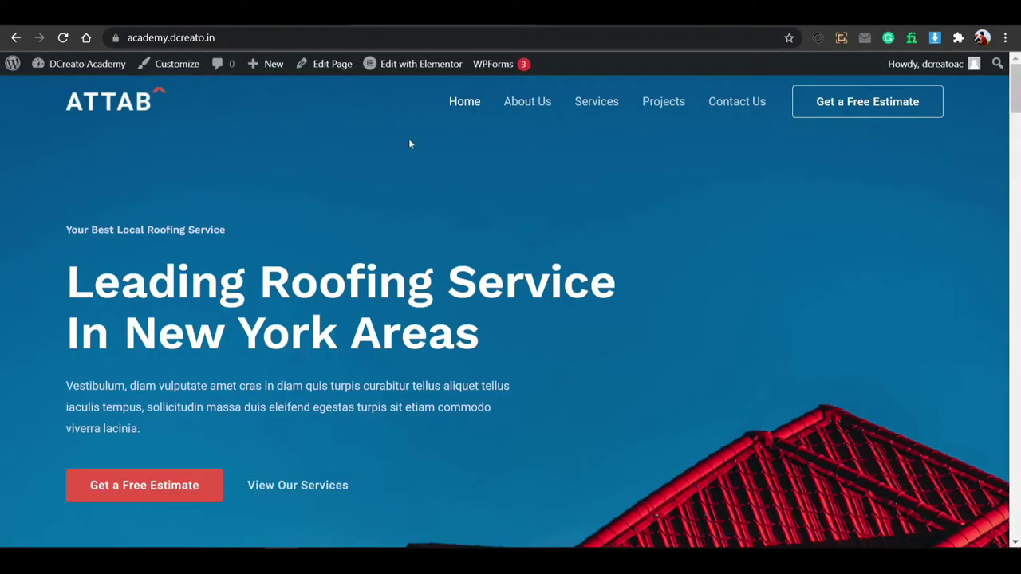
Browse the academy.dcreato.in home page and examine the input fields of its Request A Free Estimate form.
scroll(424, 322, "down", 10)
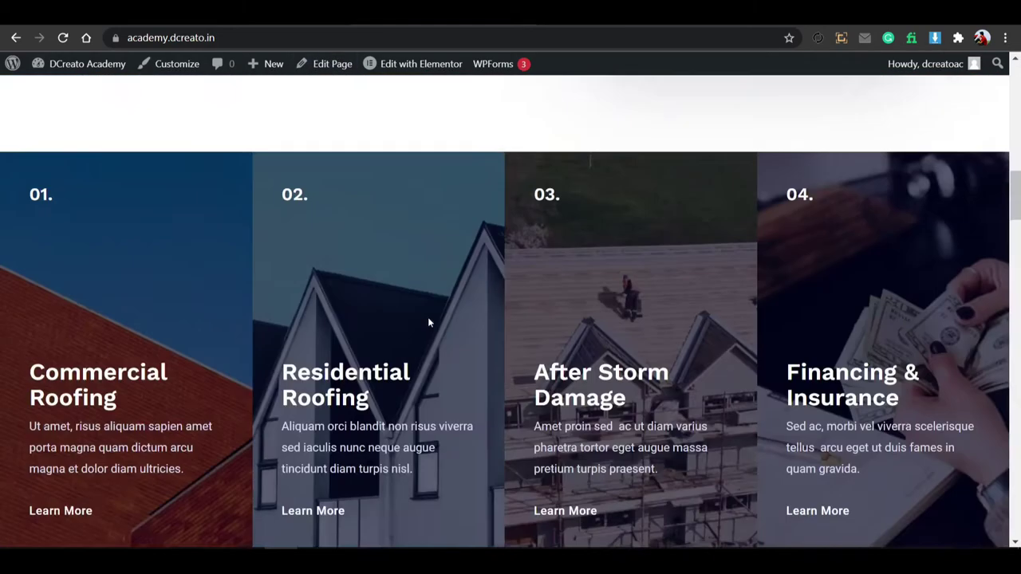
scroll(428, 321, "up", 10)
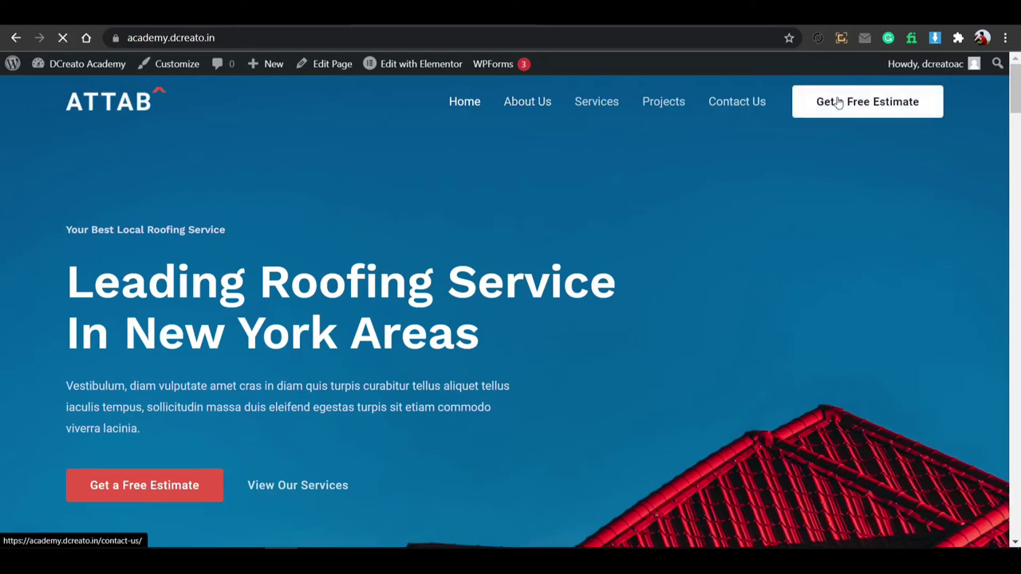
scroll(250, 353, "down", 5)
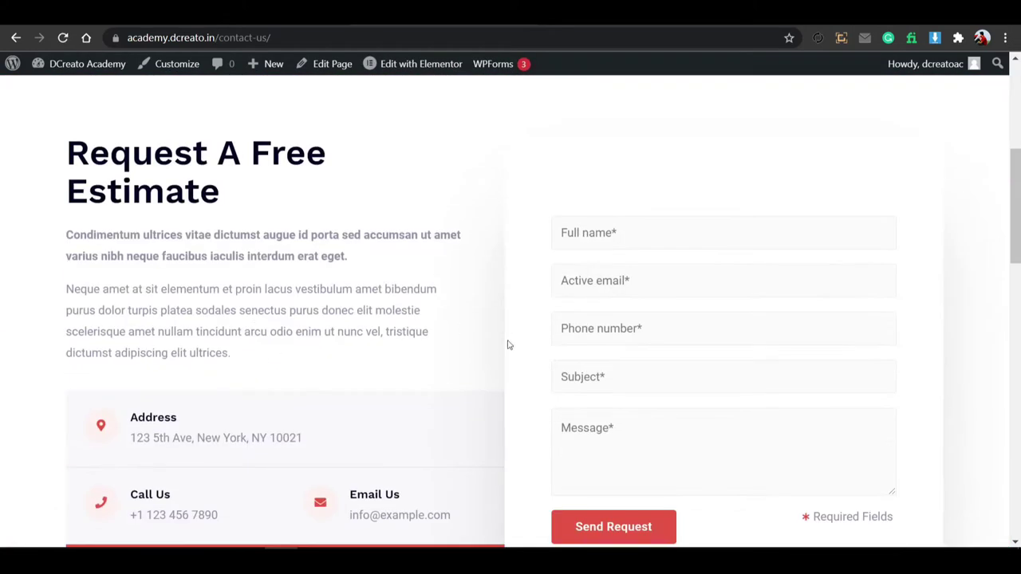
left_click(602, 237)
left_click(597, 275)
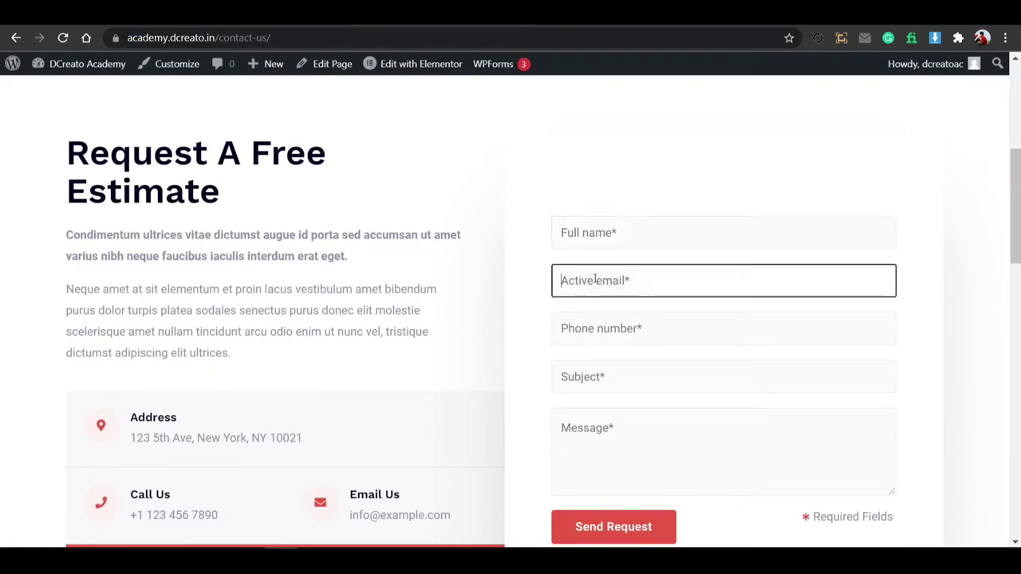
left_click(631, 420)
left_click(617, 377)
left_click(620, 326)
left_click(632, 239)
left_click(627, 280)
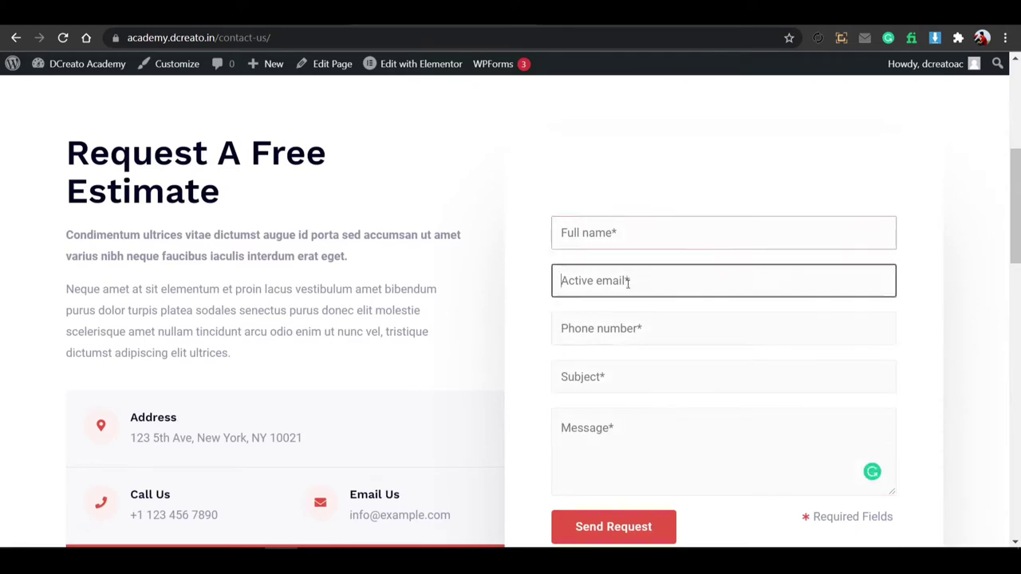
left_click(625, 338)
Review the contact details, emergency service block and map on the roofing site's contact page.
scroll(603, 527, "down", 3)
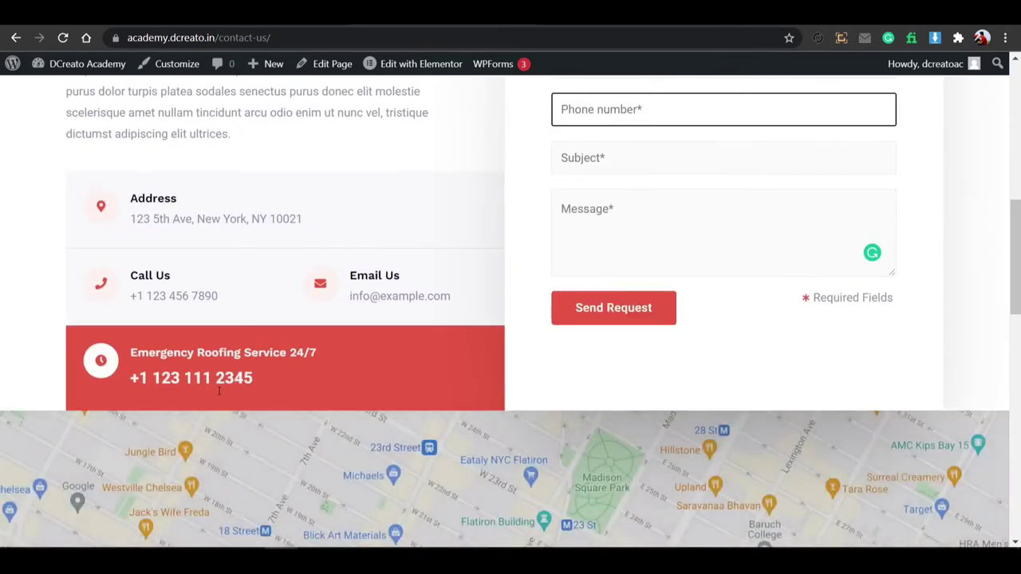
scroll(537, 427, "down", 1)
scroll(602, 417, "down", 3)
scroll(610, 423, "up", 10)
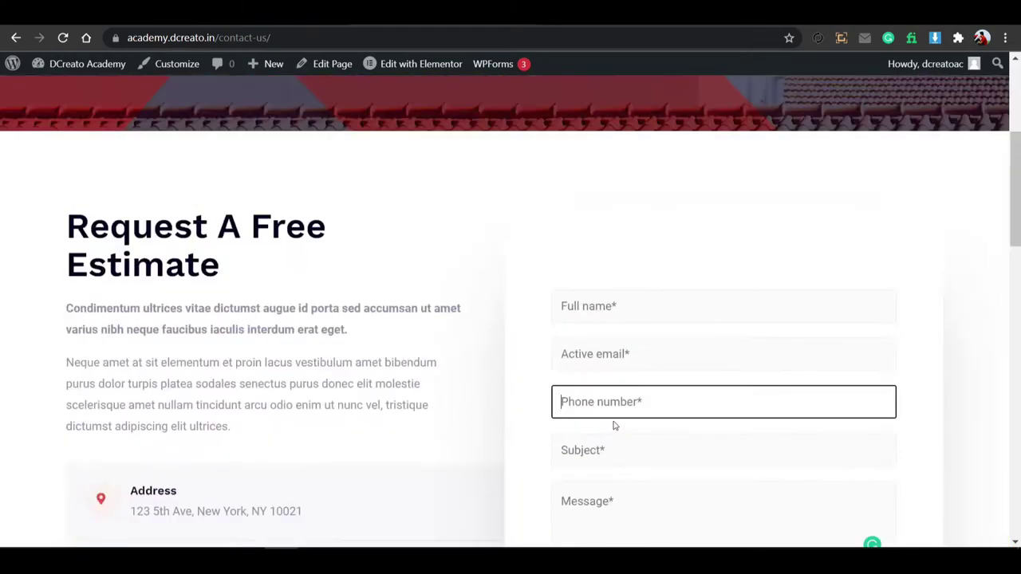
Look through the roofing site's About Us page, including its core values and awards sections.
left_click(522, 111)
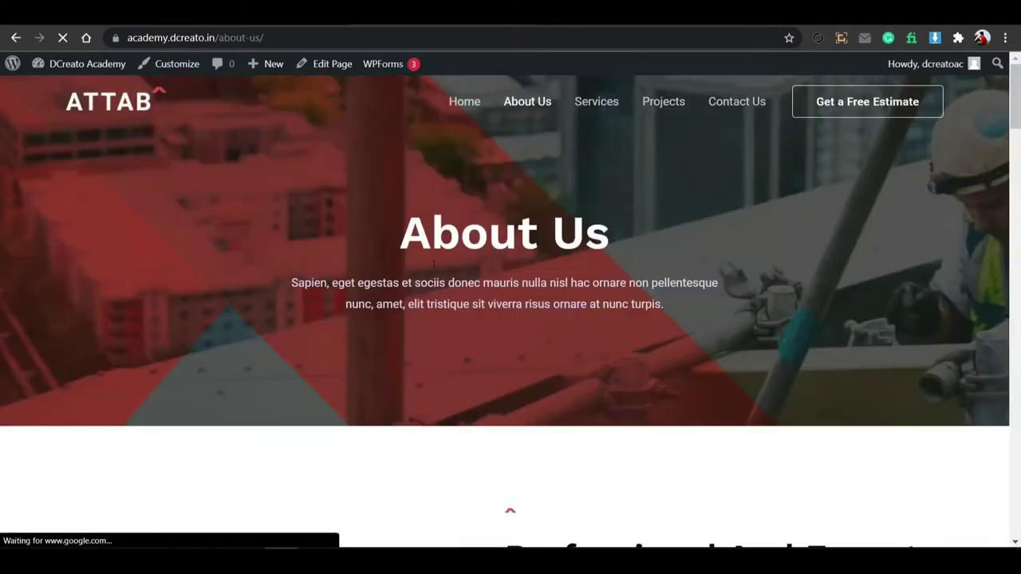
scroll(511, 303, "down", 4)
scroll(511, 306, "down", 12)
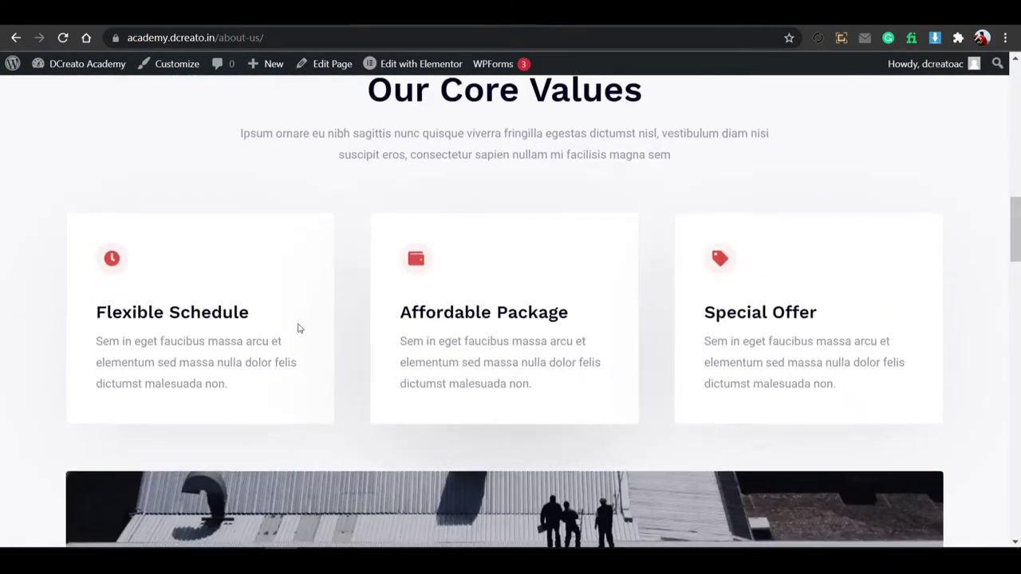
scroll(416, 405, "down", 15)
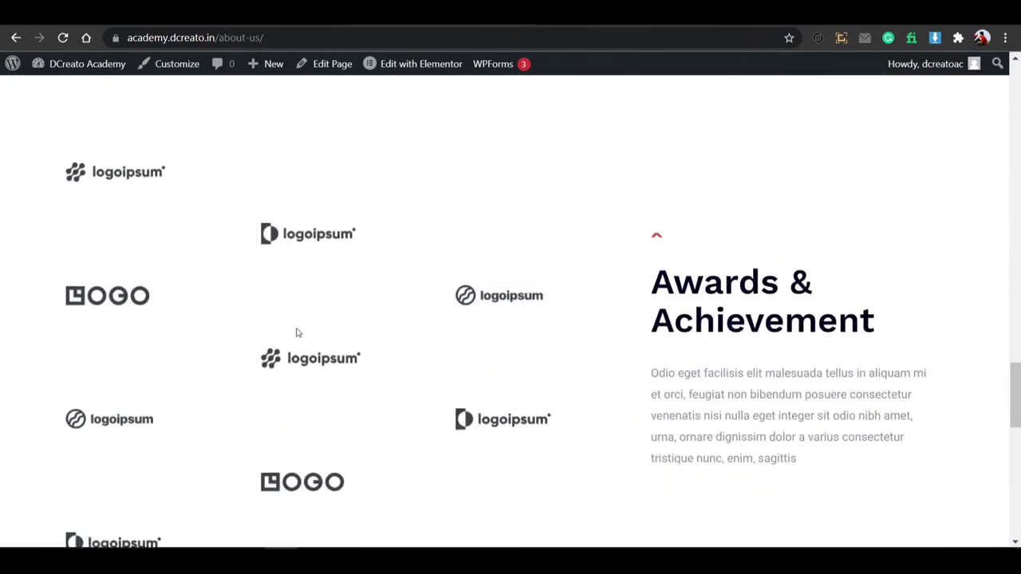
scroll(612, 340, "up", 20)
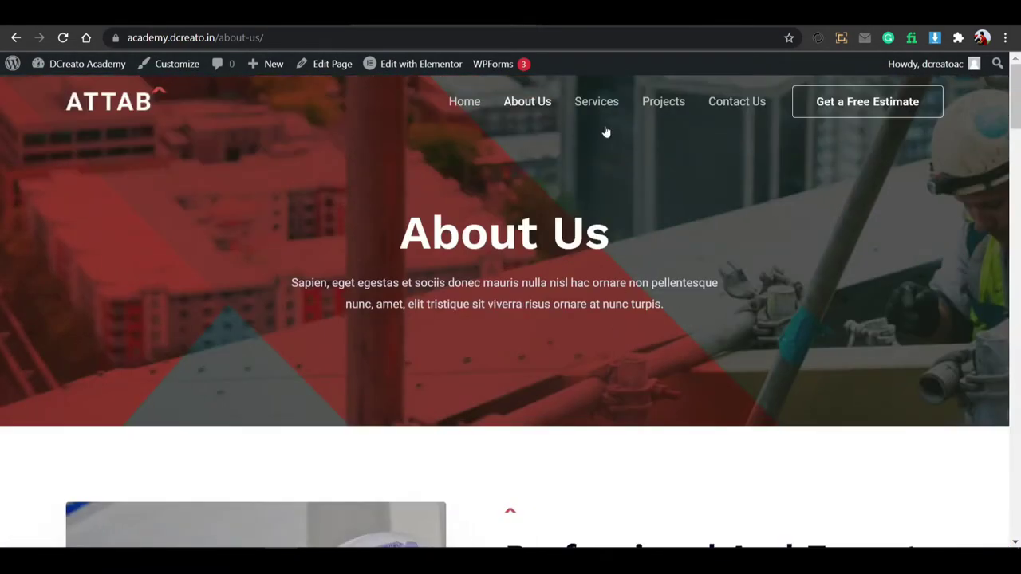
Look through the roofing site's Services page, including its roof service cards and Commercial Roofing section.
left_click(610, 101)
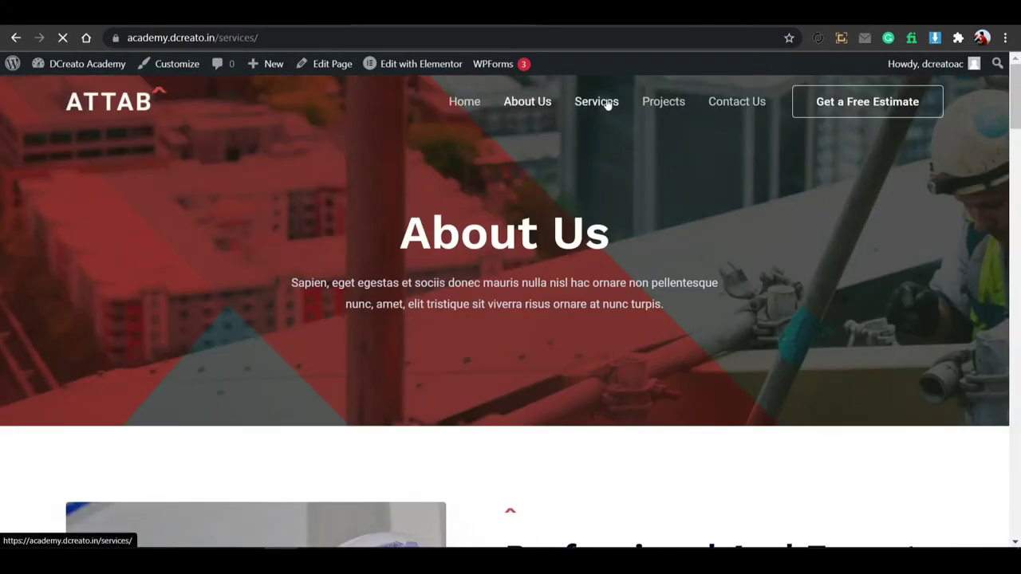
scroll(515, 322, "down", 12)
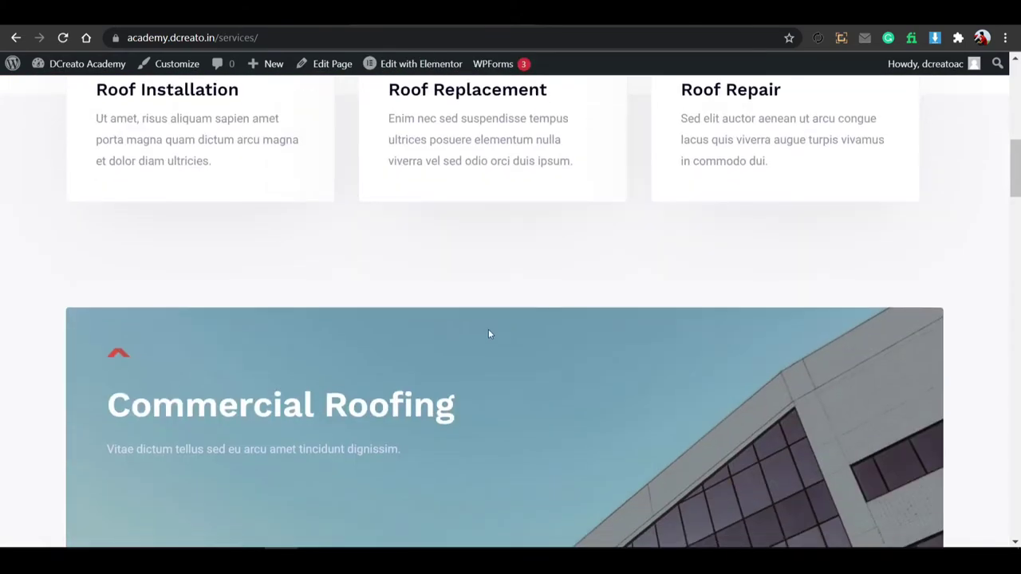
scroll(483, 338, "down", 4)
scroll(482, 335, "up", 15)
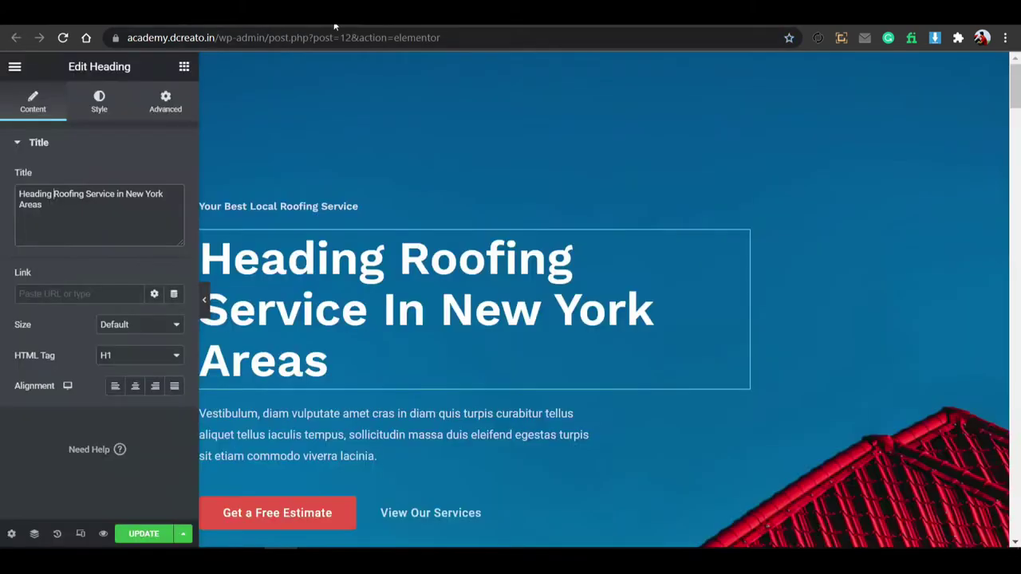
Leave the Elementor page editor without saving its changes and open the WP Reset tool for the site.
left_click(337, 28)
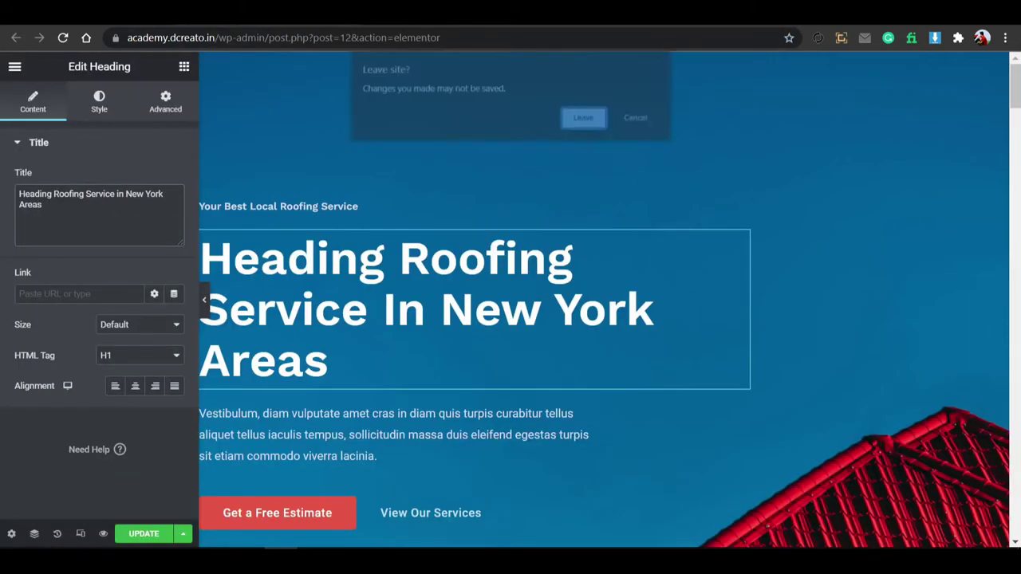
left_click(584, 118)
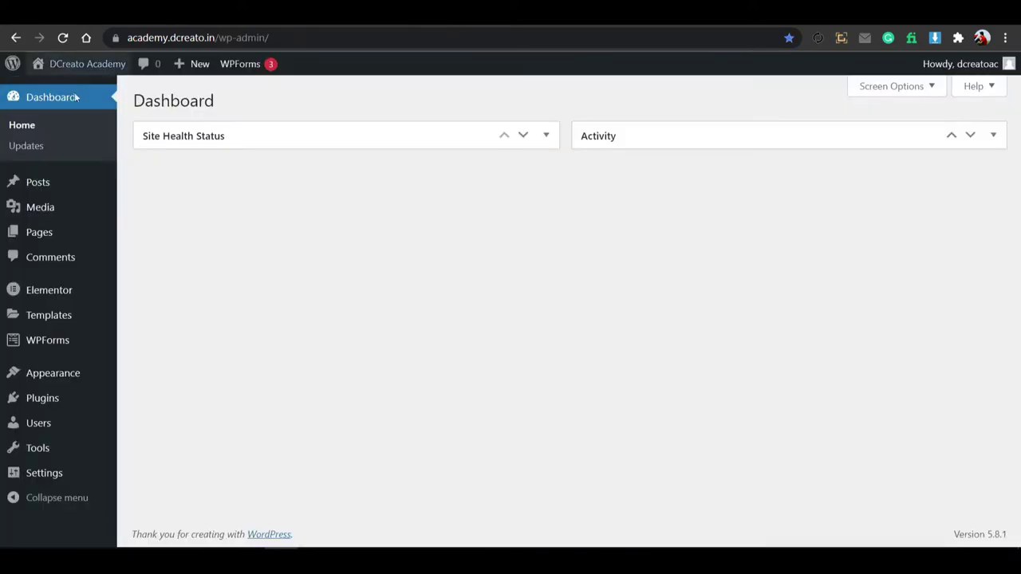
mouse_move(80, 423)
mouse_move(73, 444)
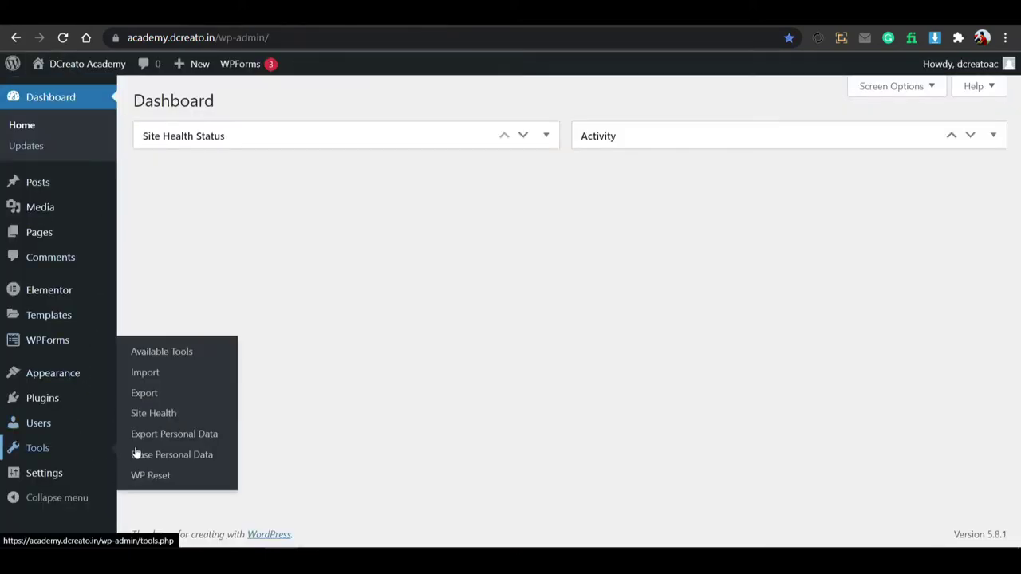
left_click(162, 475)
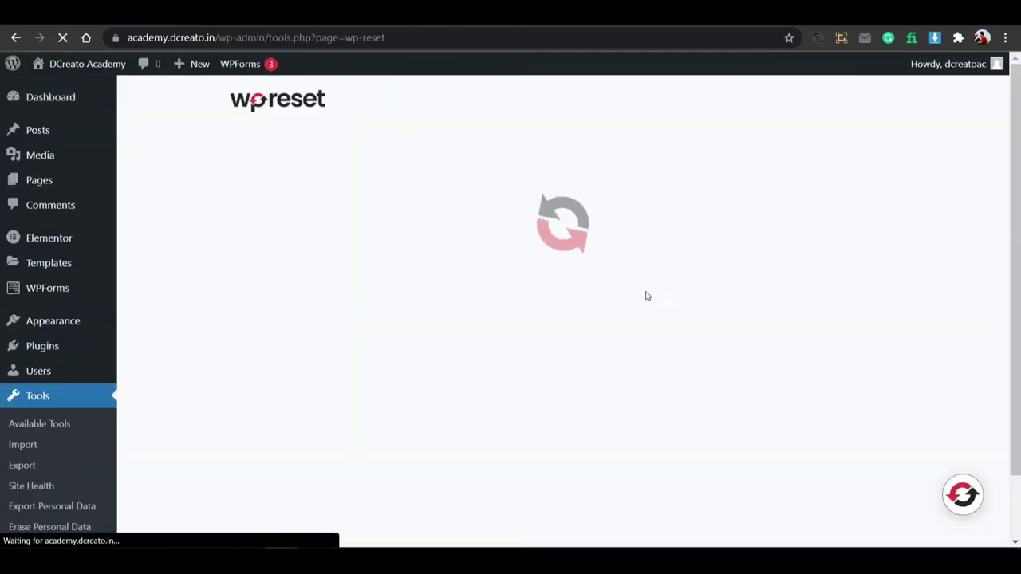
Run a Site Reset, keeping only the WP Reset plugin set for reactivation and confirming with the word "reset".
scroll(494, 414, "down", 5)
scroll(494, 414, "down", 10)
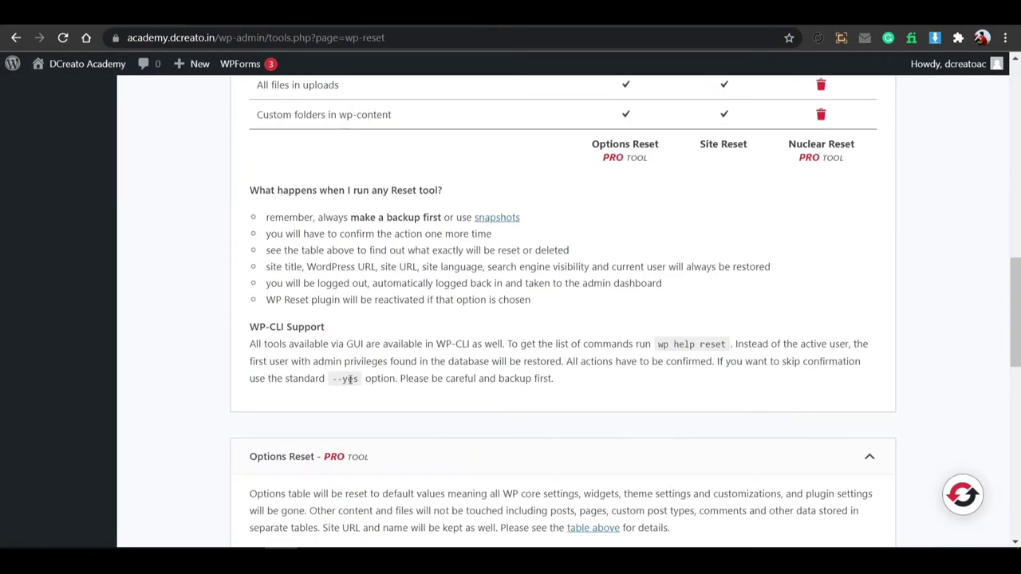
left_click(303, 383)
type("re")
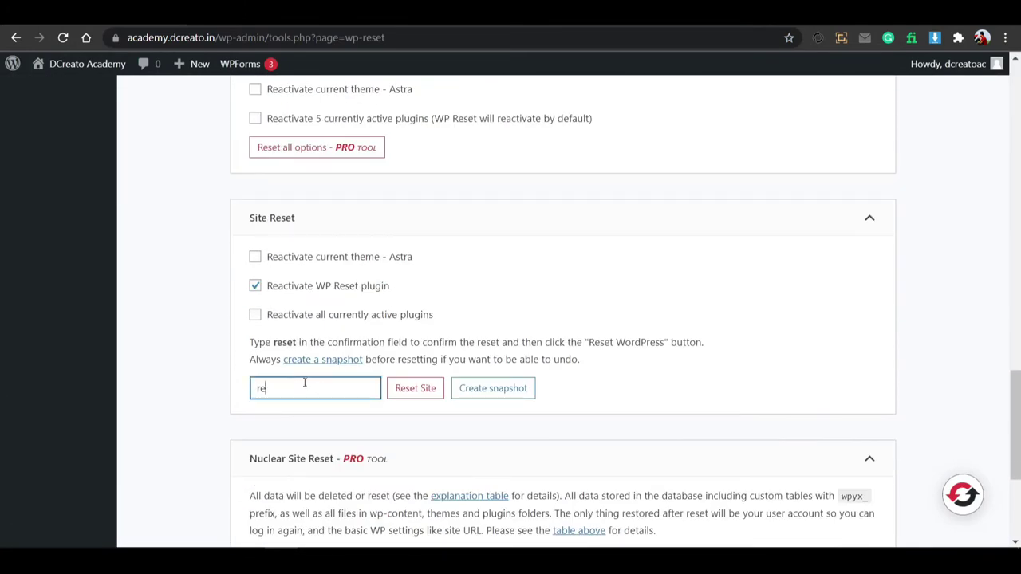
type("set")
left_click(415, 389)
left_click(431, 411)
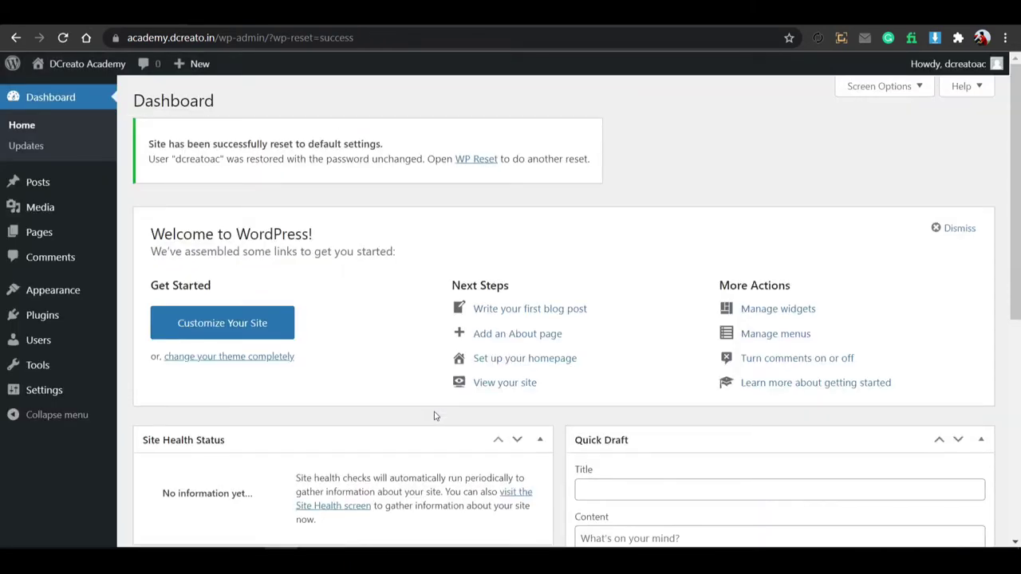
Log out of the WordPress admin and log back in with the saved credentials.
mouse_move(953, 63)
left_click(898, 139)
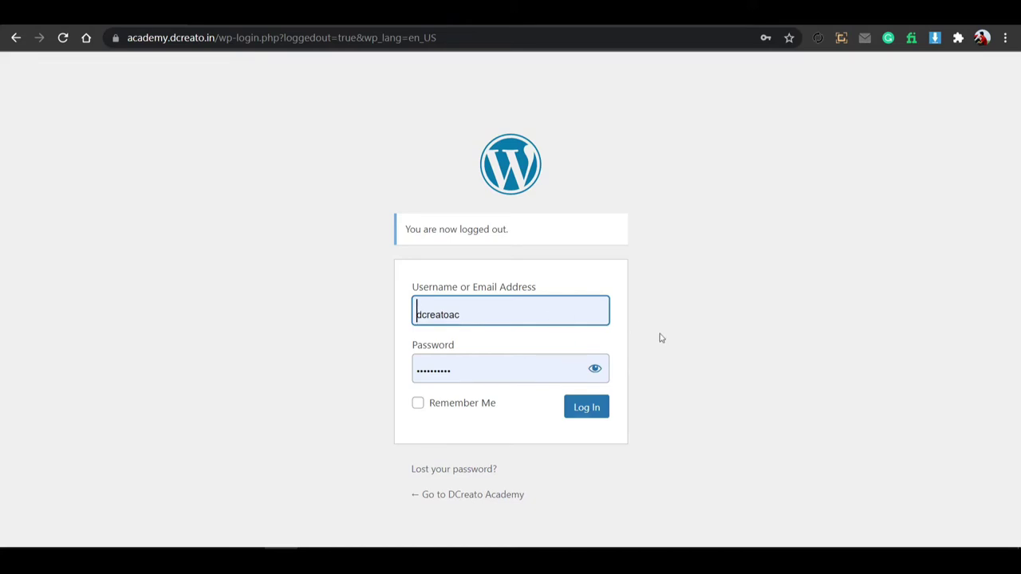
left_click(603, 414)
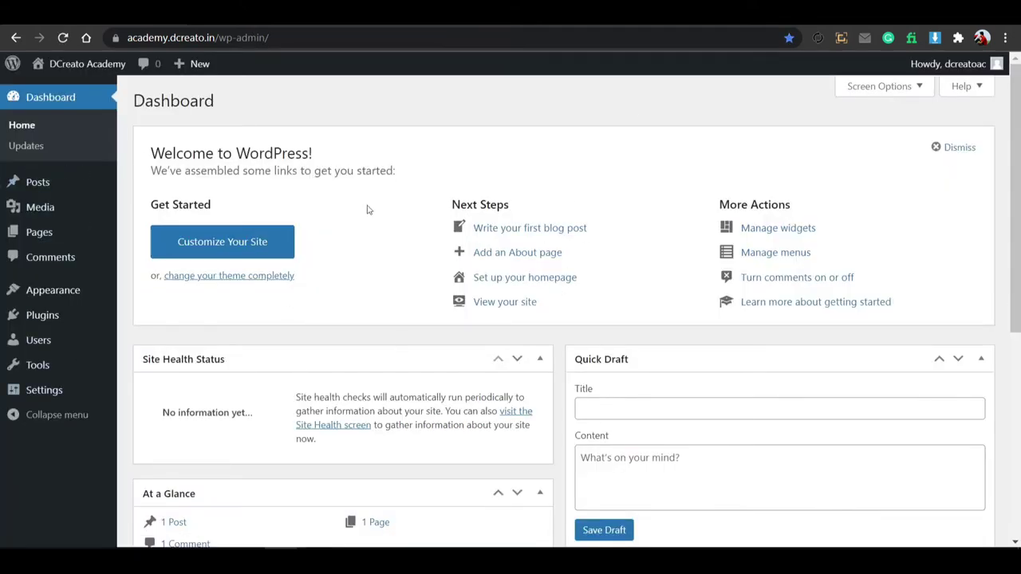
Hide the At a Glance, Quick Draft, WordPress Events and News and Welcome dashboard boxes, keeping Site Health Status and Activity.
left_click(910, 90)
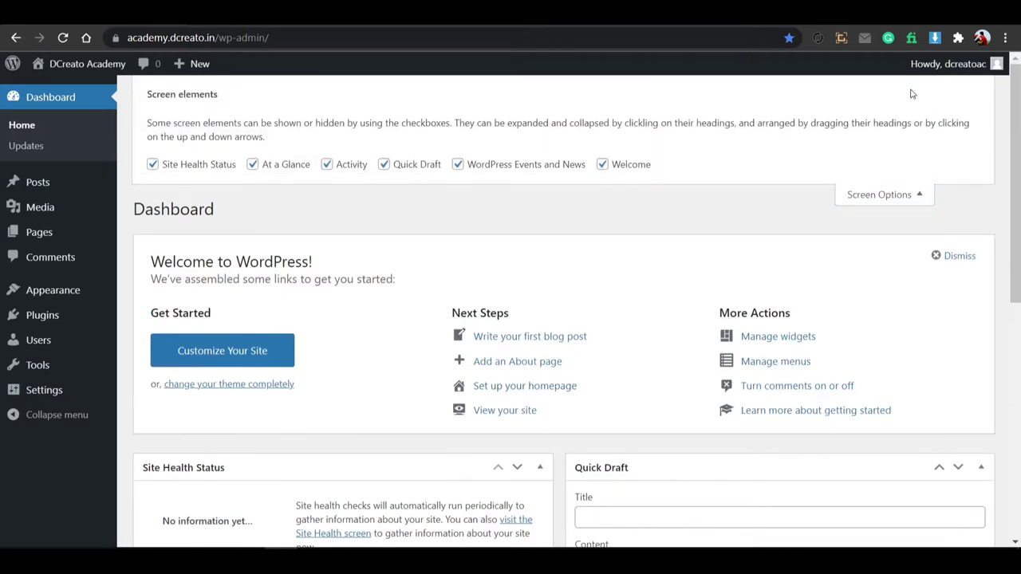
left_click(187, 169)
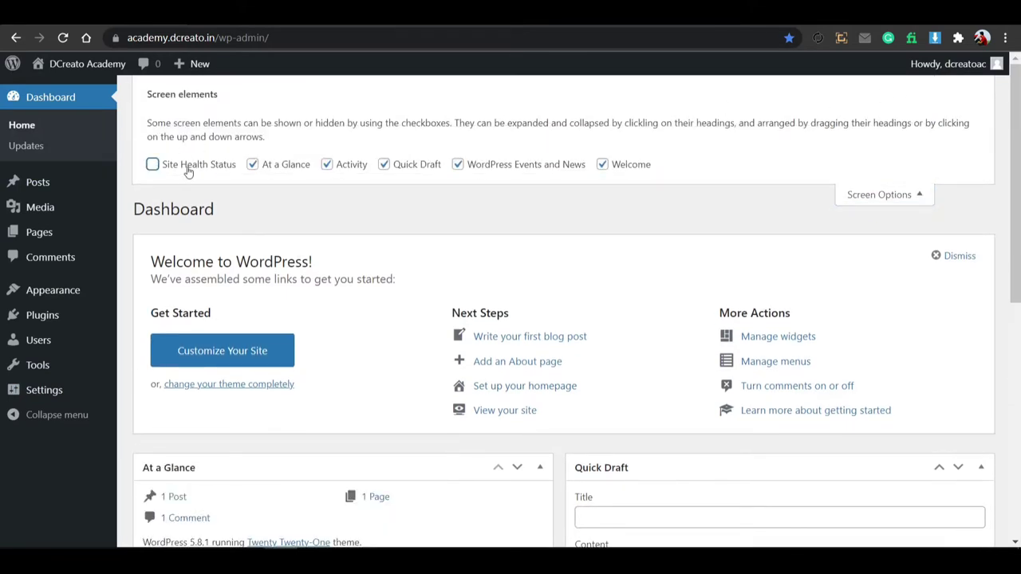
left_click(280, 165)
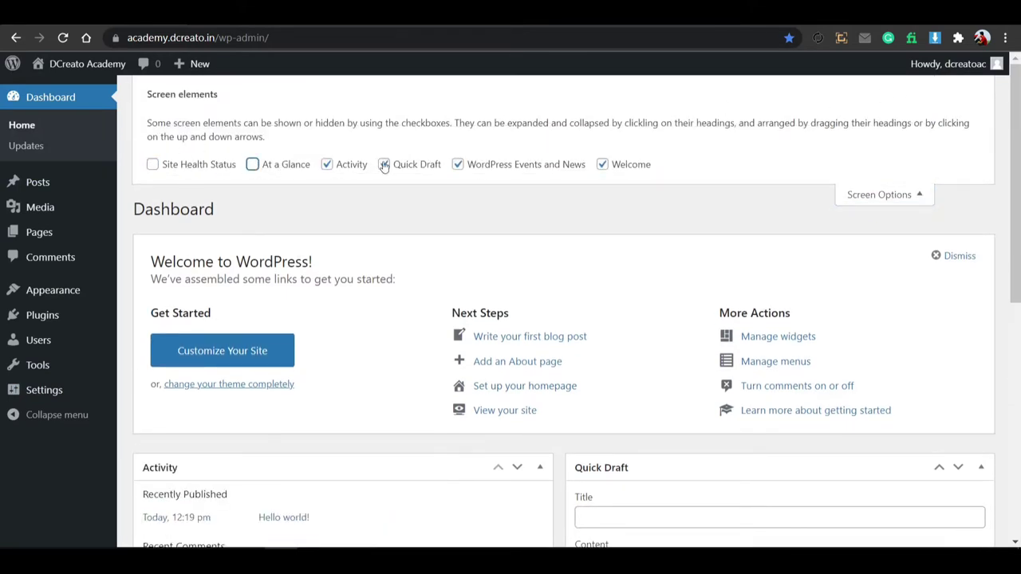
left_click(399, 165)
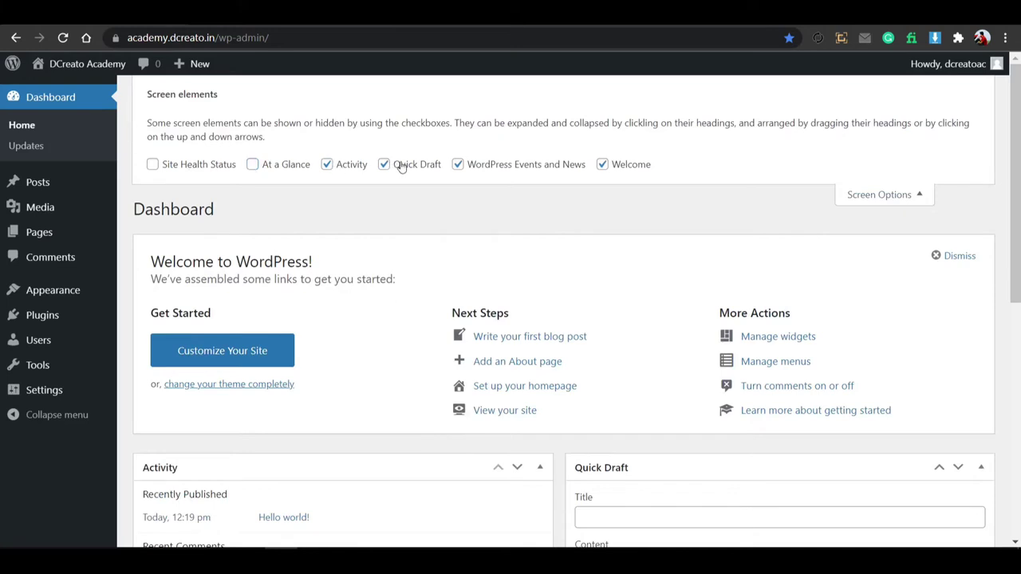
left_click(489, 165)
left_click(614, 168)
left_click(218, 167)
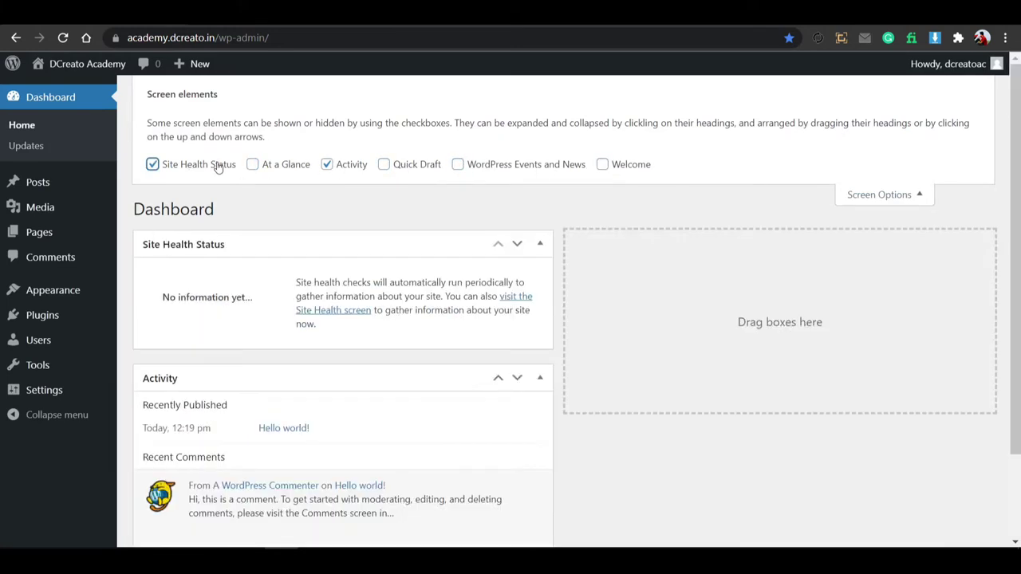
left_click(874, 194)
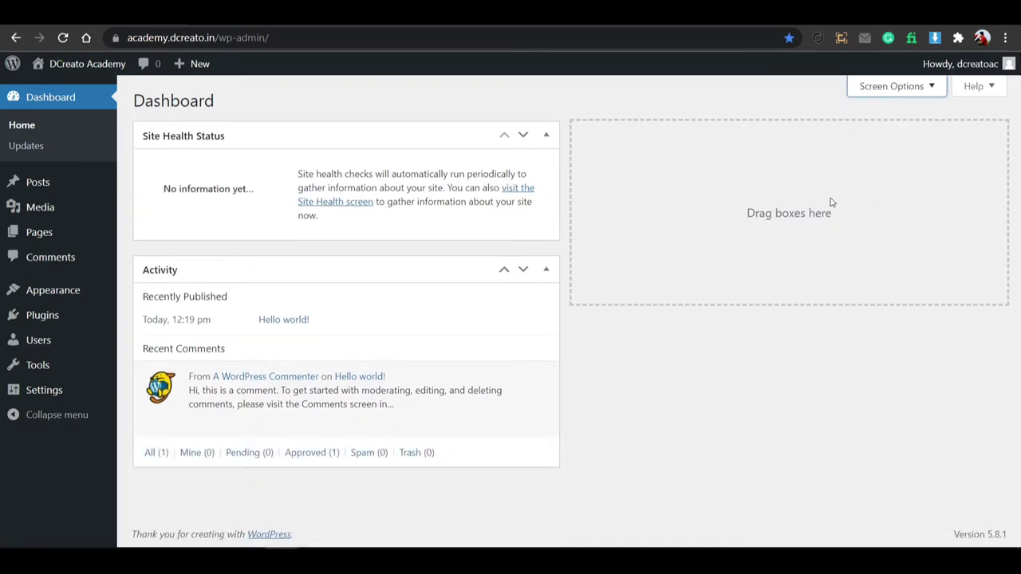
Move the Activity box beside Site Health Status on the dashboard and collapse both boxes.
left_click_drag(460, 269, 672, 133)
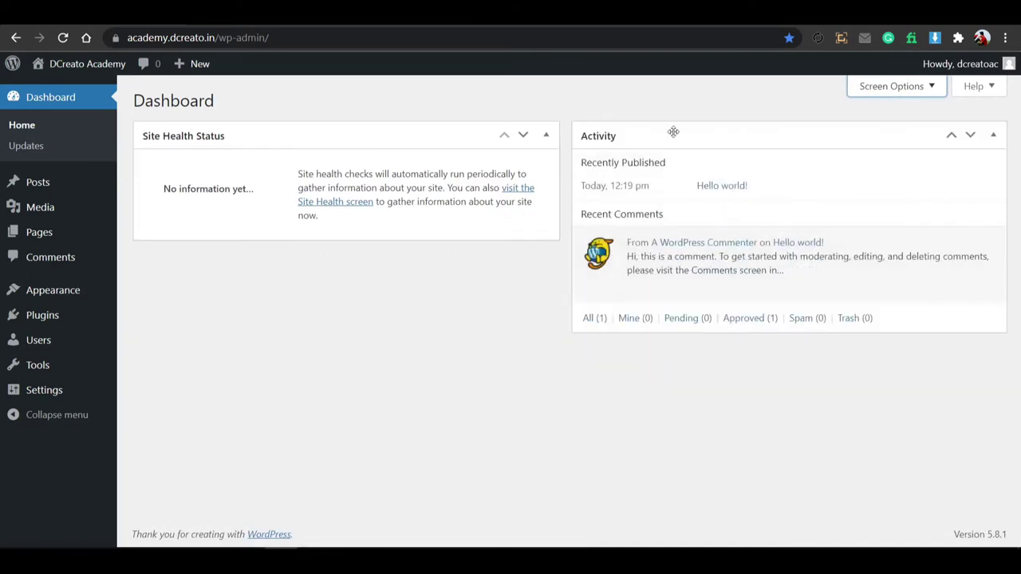
left_click(555, 136)
left_click(991, 137)
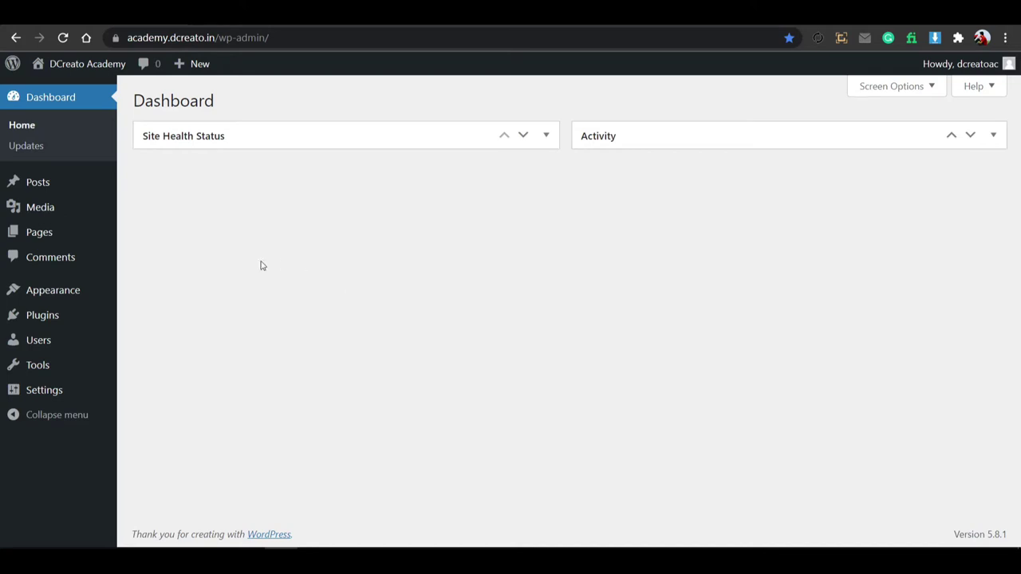
Search the theme directory for "astra" and activate the Astra theme.
mouse_move(75, 292)
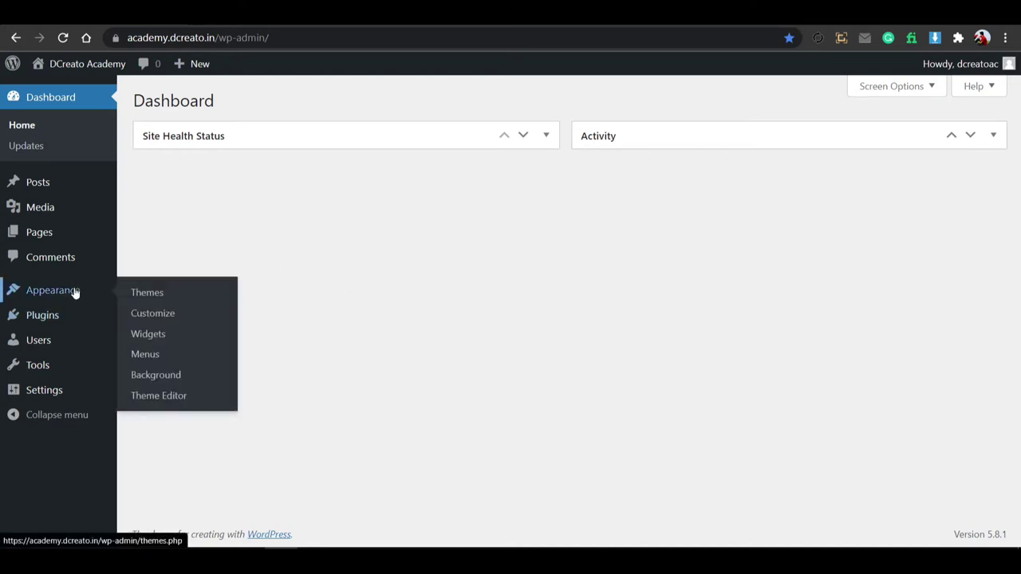
left_click(165, 295)
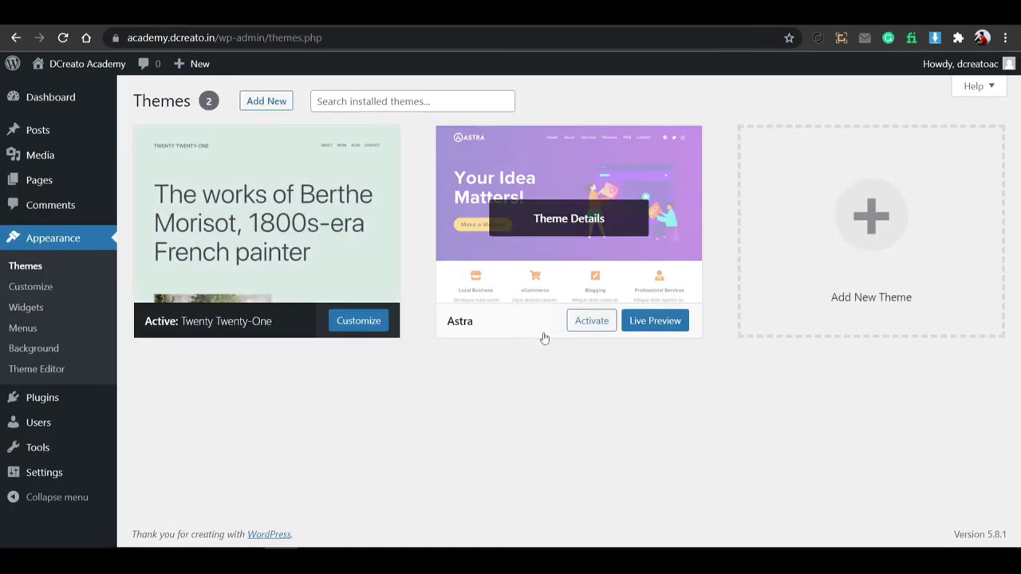
left_click(266, 102)
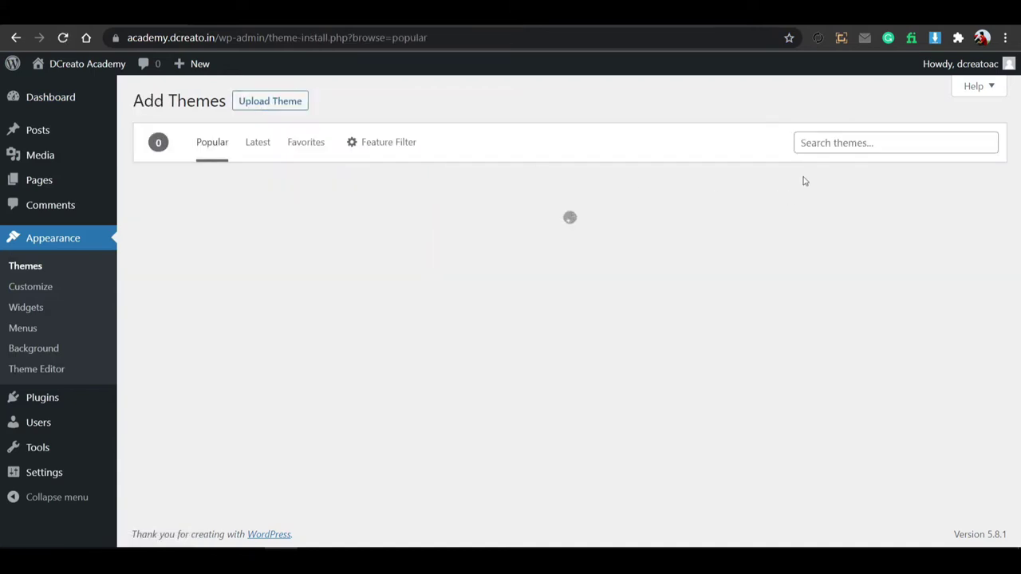
left_click(828, 143)
type("astra")
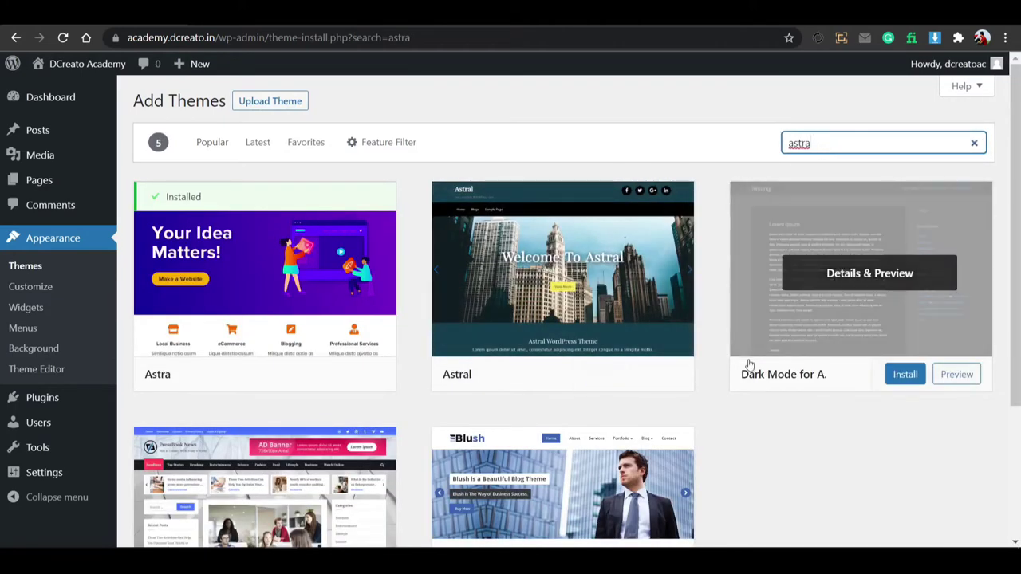
mouse_move(579, 326)
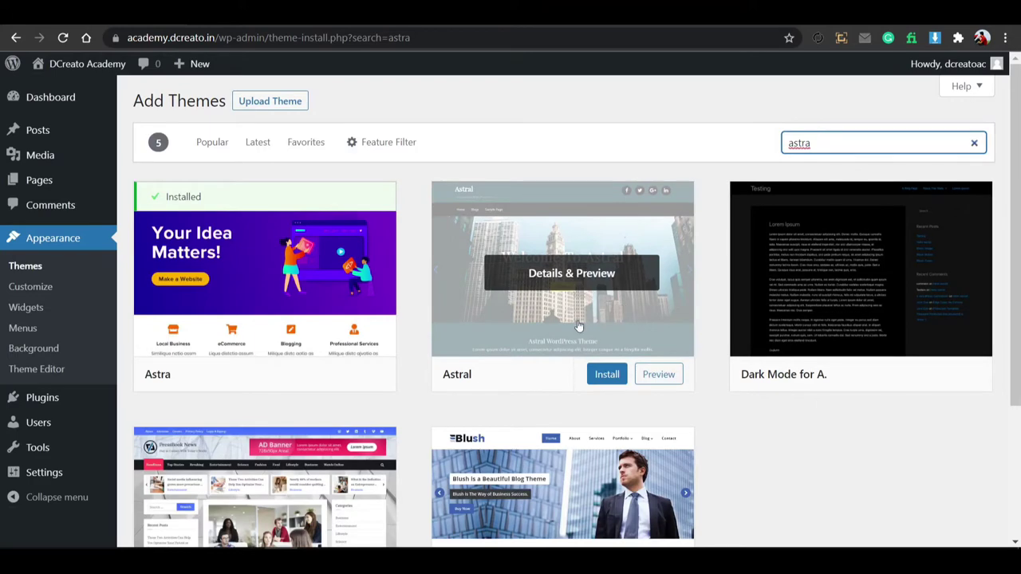
mouse_move(295, 368)
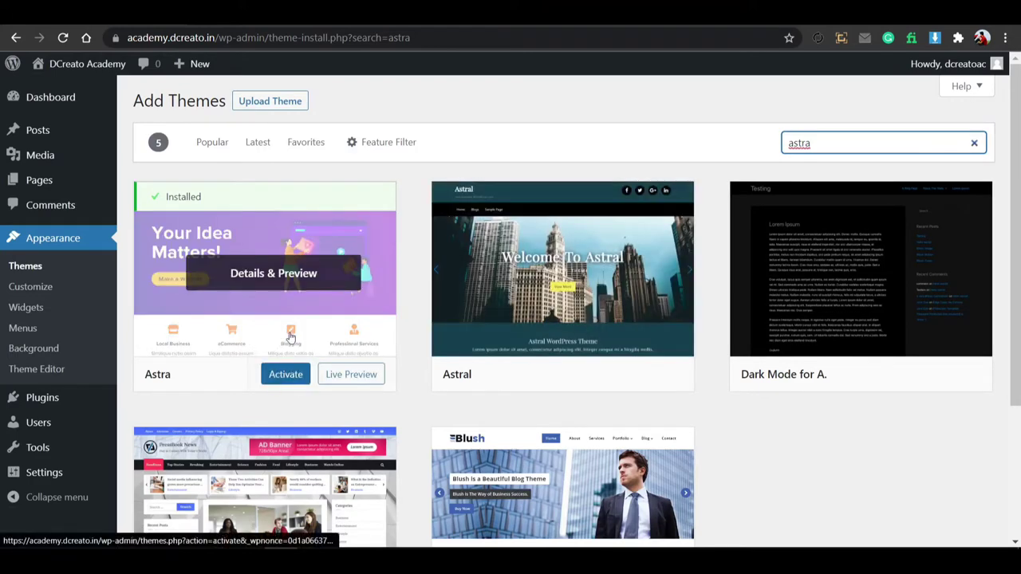
mouse_move(599, 383)
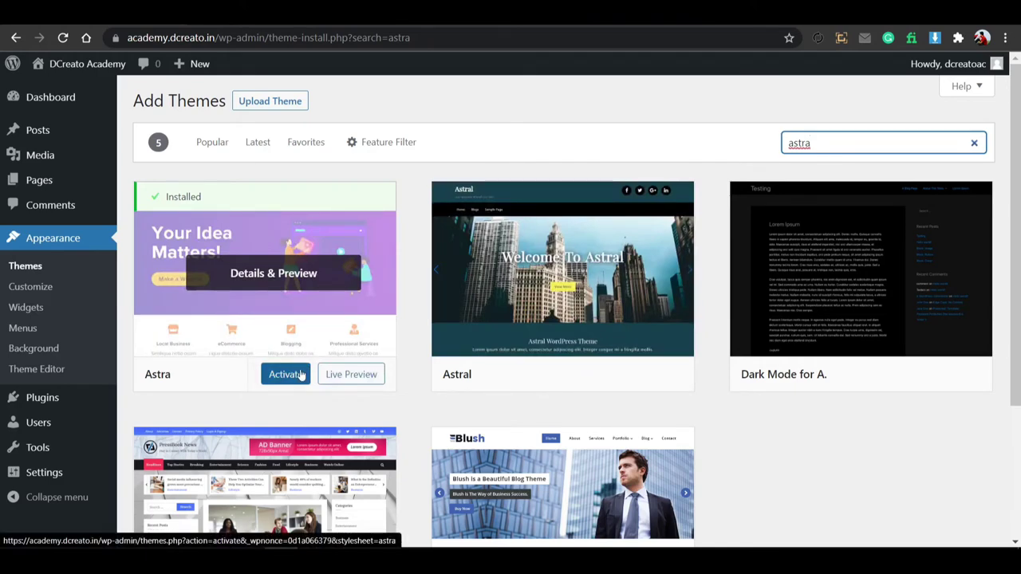
left_click(302, 375)
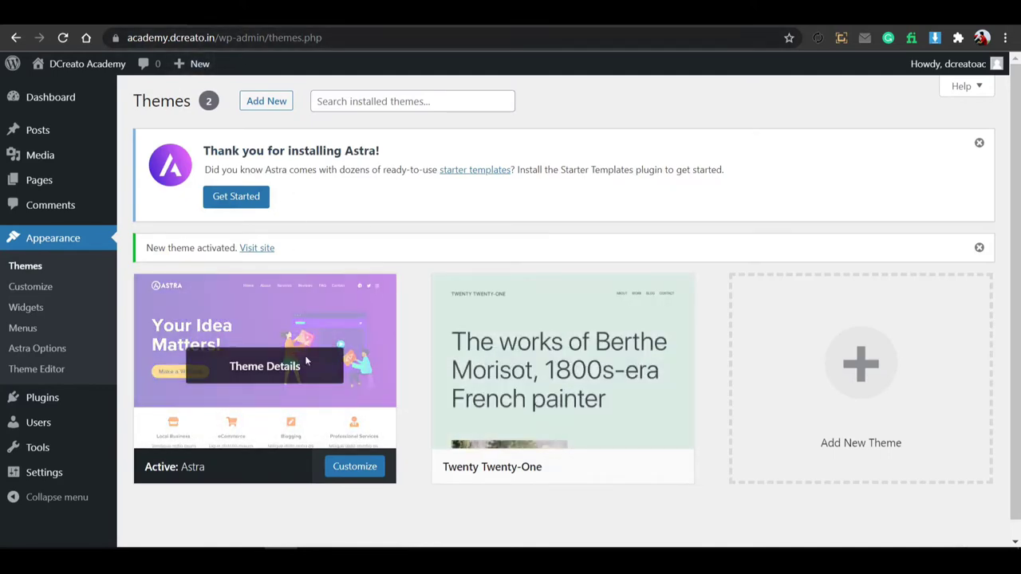
Activate the Twenty Twenty-One theme and open the live site to view its design.
left_click(582, 467)
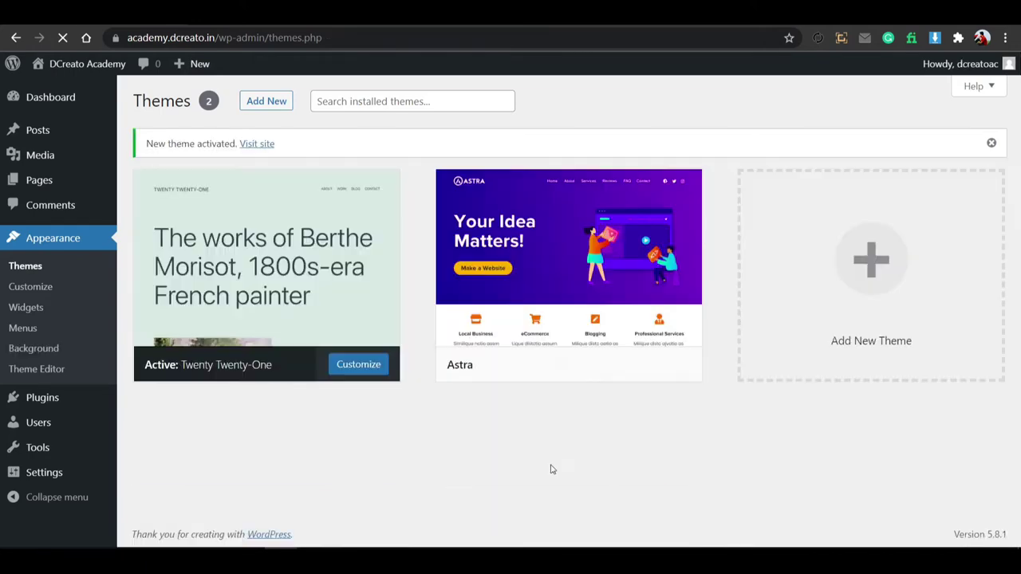
mouse_move(87, 72)
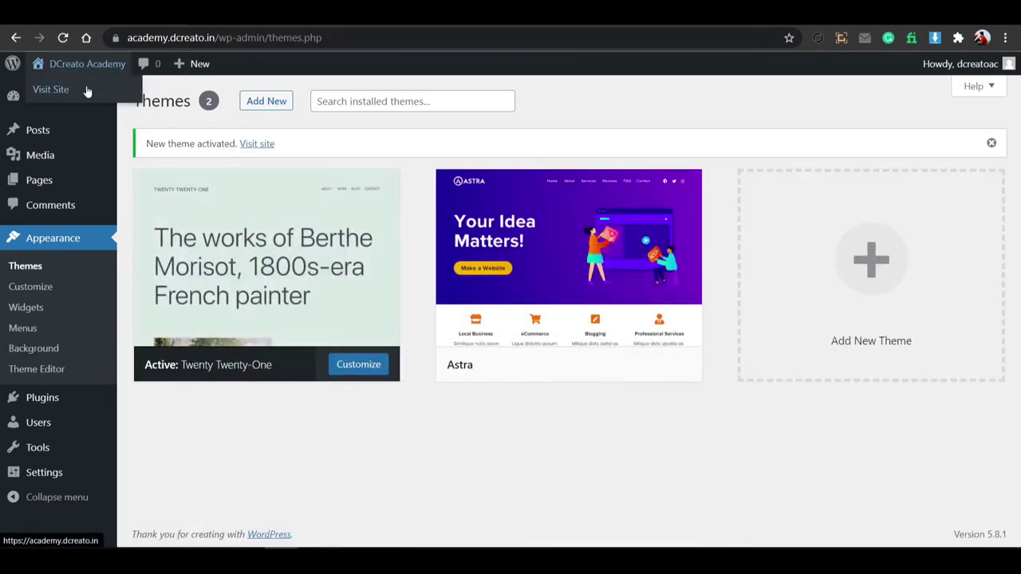
left_click(88, 93)
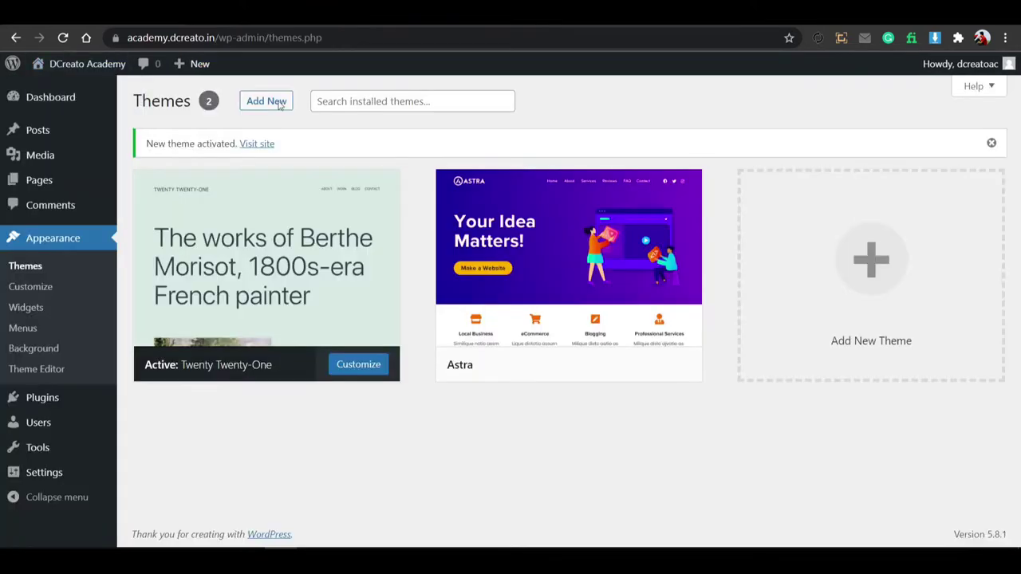
Reactivate the Astra theme, reload the live site to compare its look, and return to the themes page.
left_click(588, 363)
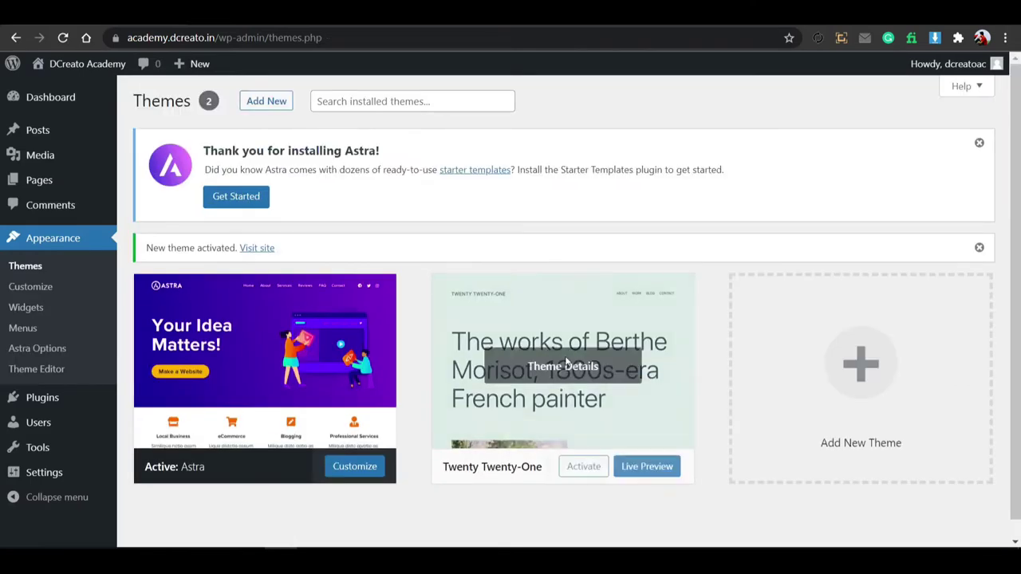
left_click(16, 38)
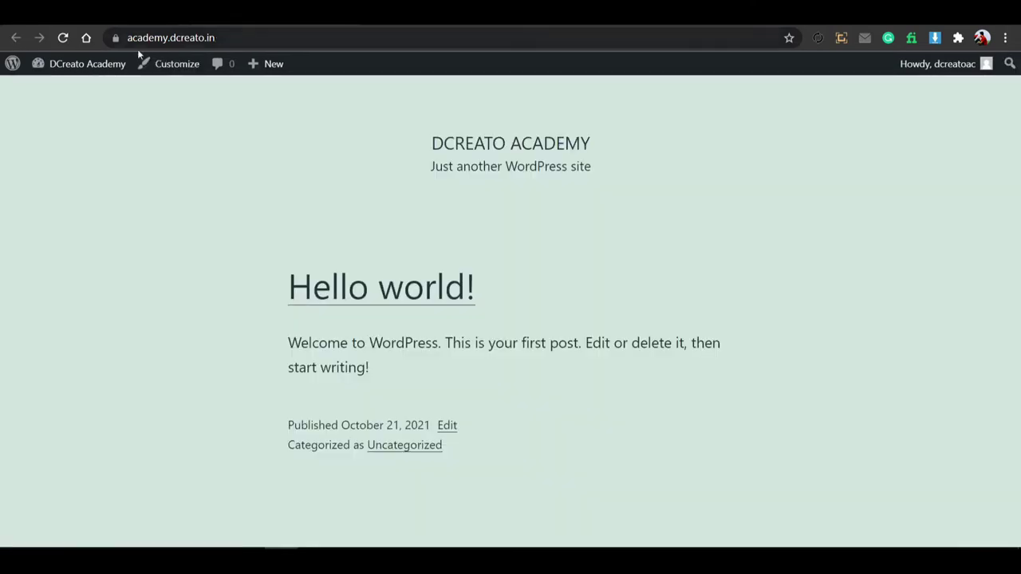
left_click(59, 38)
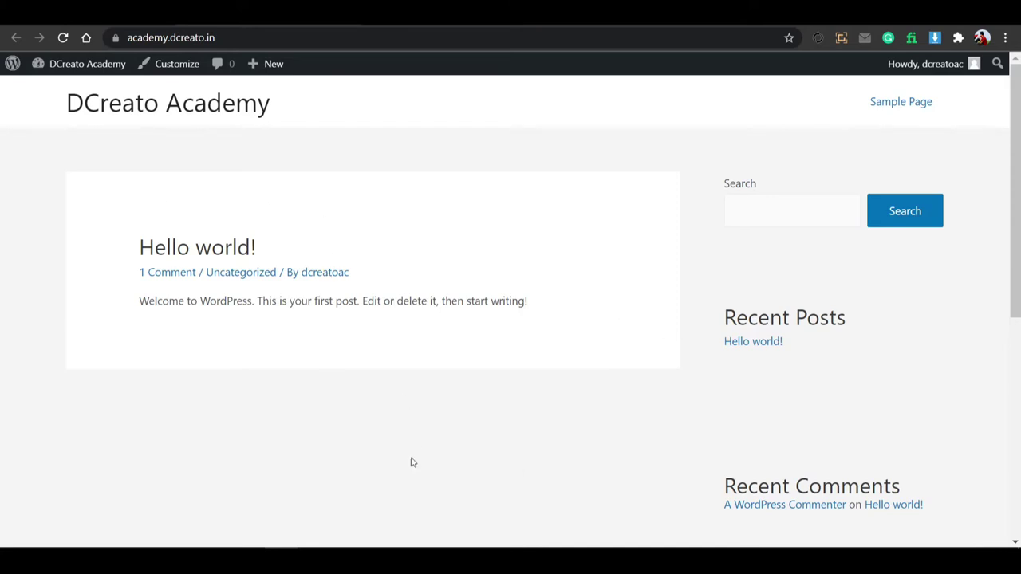
key("ctrl+w")
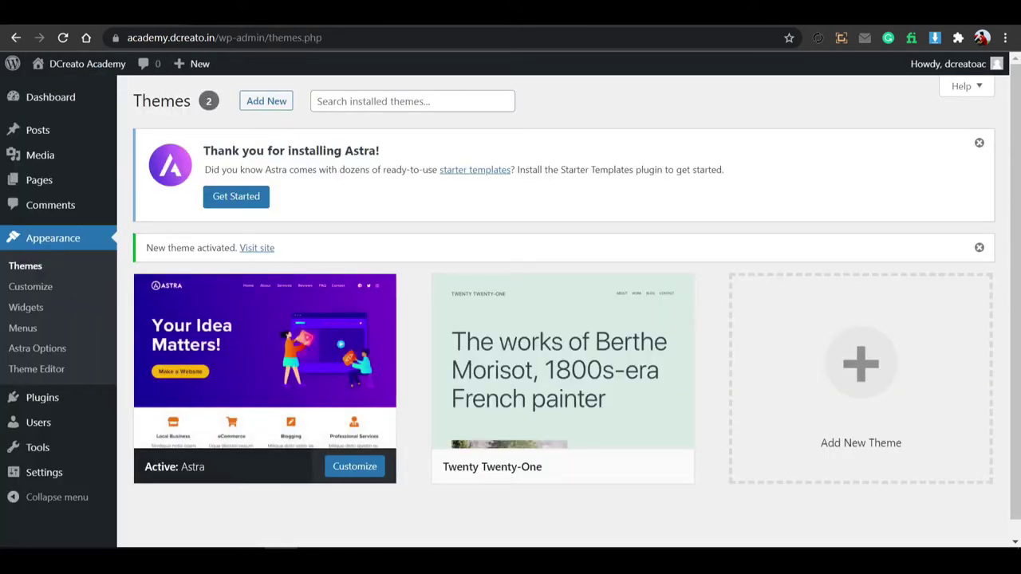
key("ctrl+Tab")
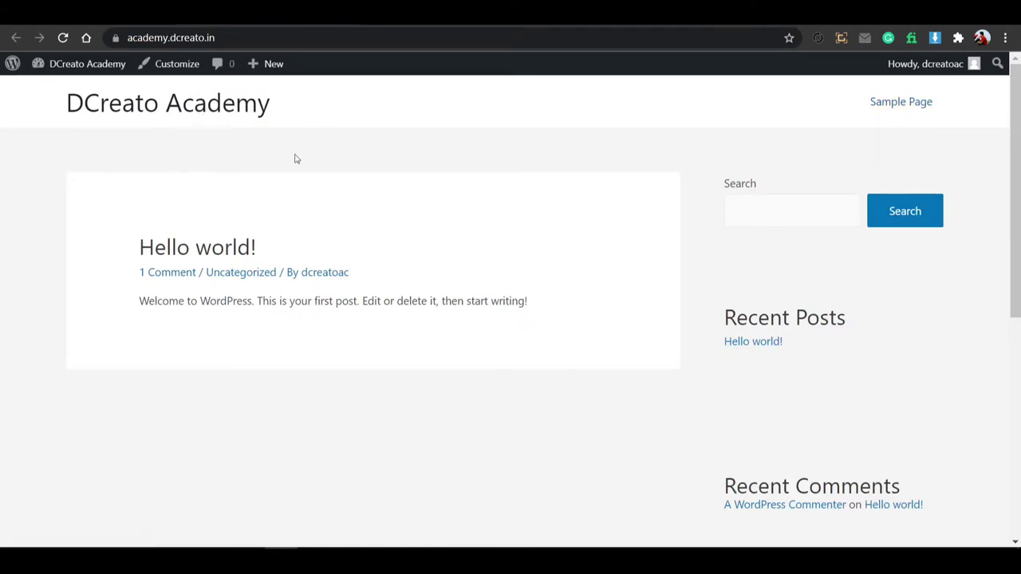
key("ctrl+Tab")
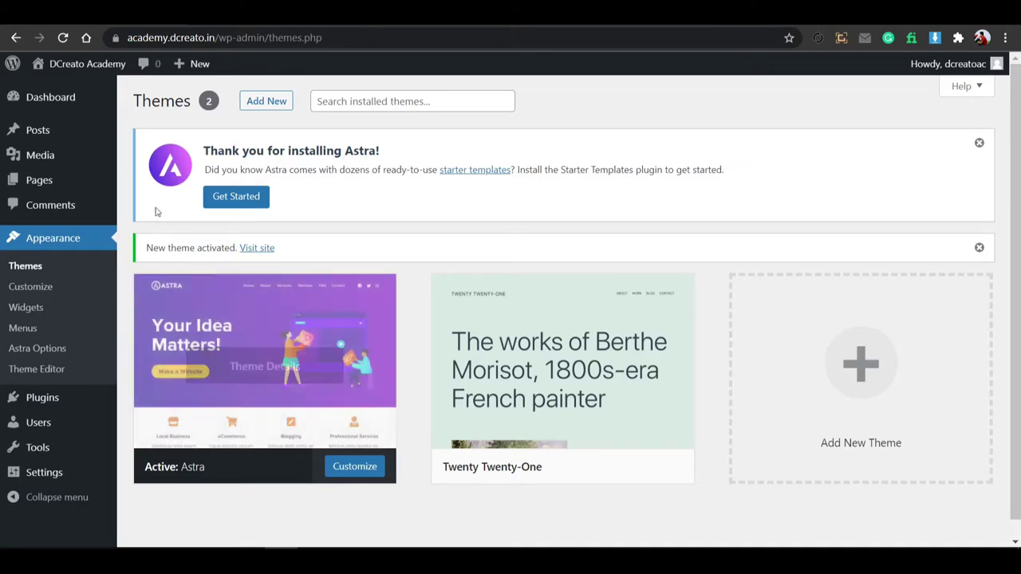
Open the installed plugins page in a new tab and look through the list.
mouse_move(57, 392)
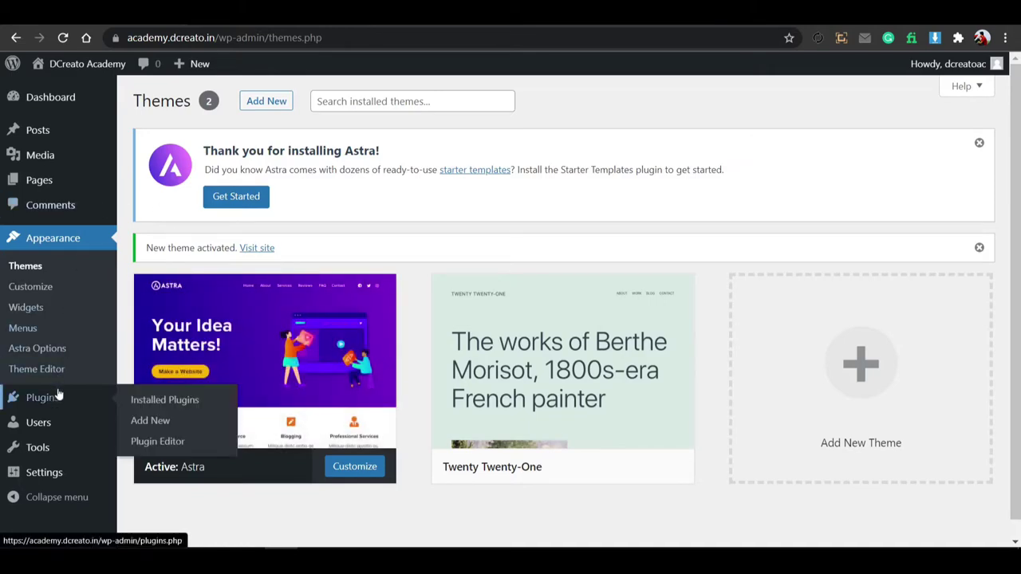
right_click(176, 404)
key("Escape")
left_click(181, 410)
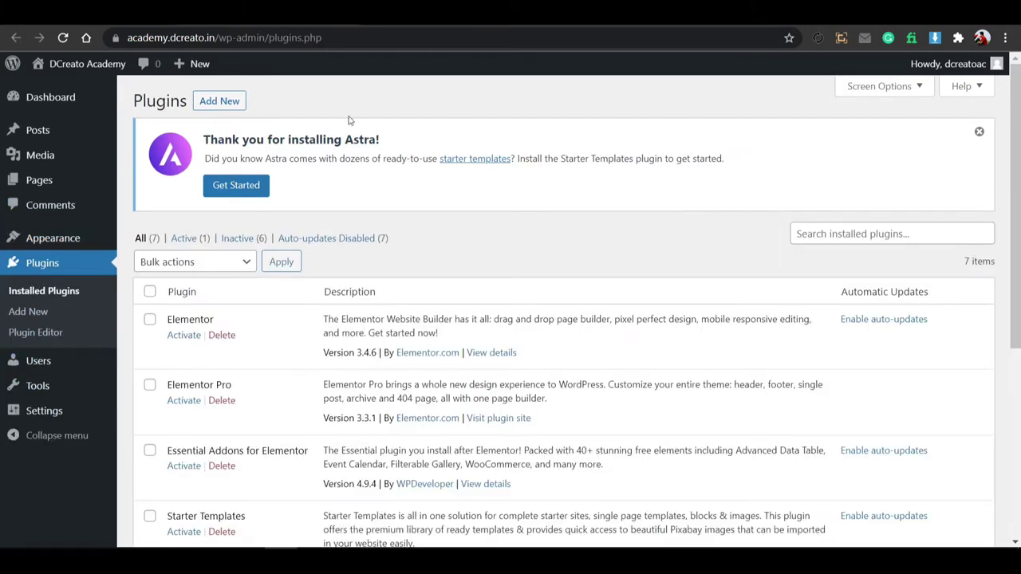
scroll(346, 190, "down", 5)
scroll(349, 192, "up", 5)
Search the plugin directory for "elementor" and activate Elementor Website Builder.
left_click(219, 104)
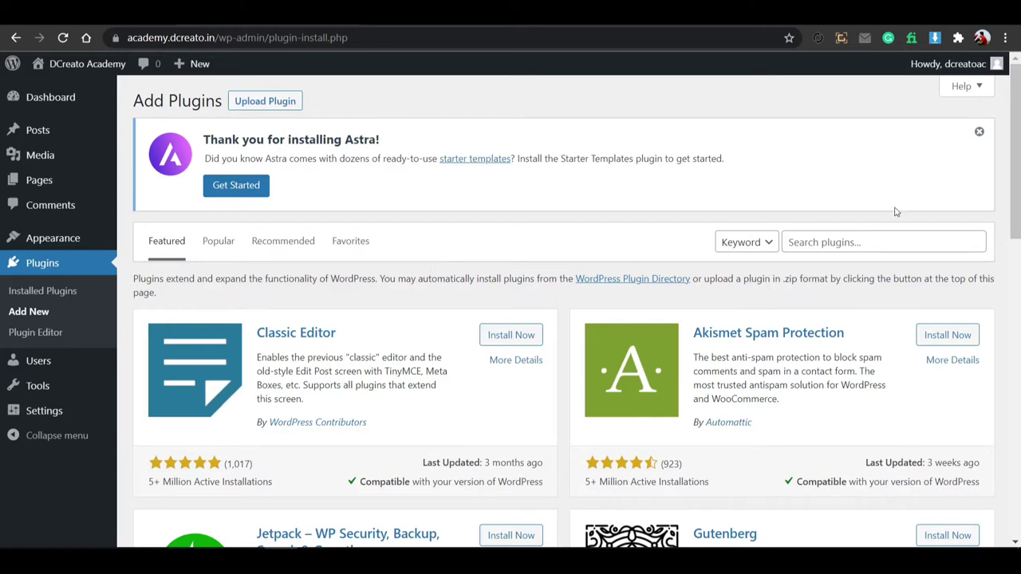
left_click(871, 237)
left_click(825, 299)
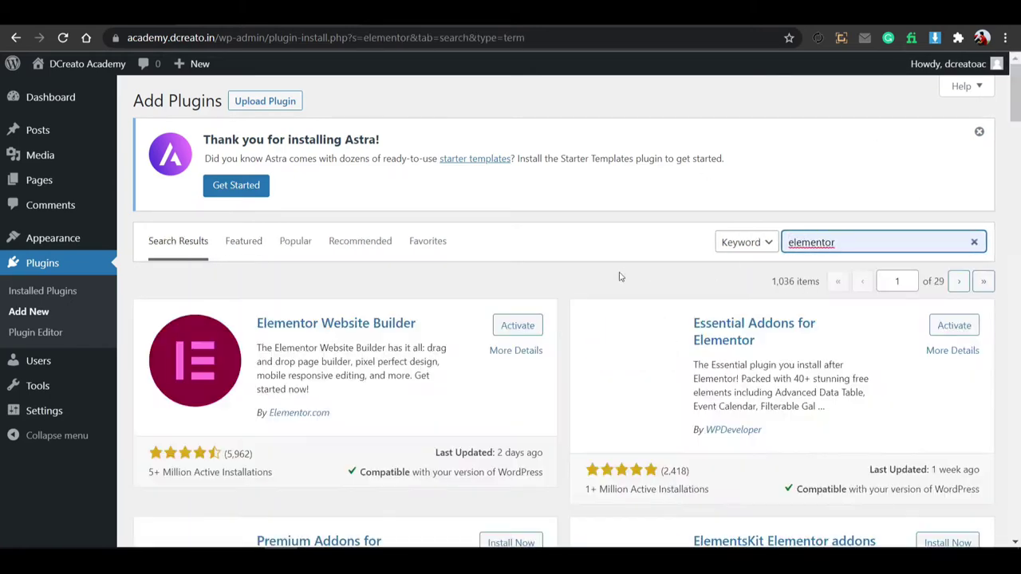
left_click(502, 326)
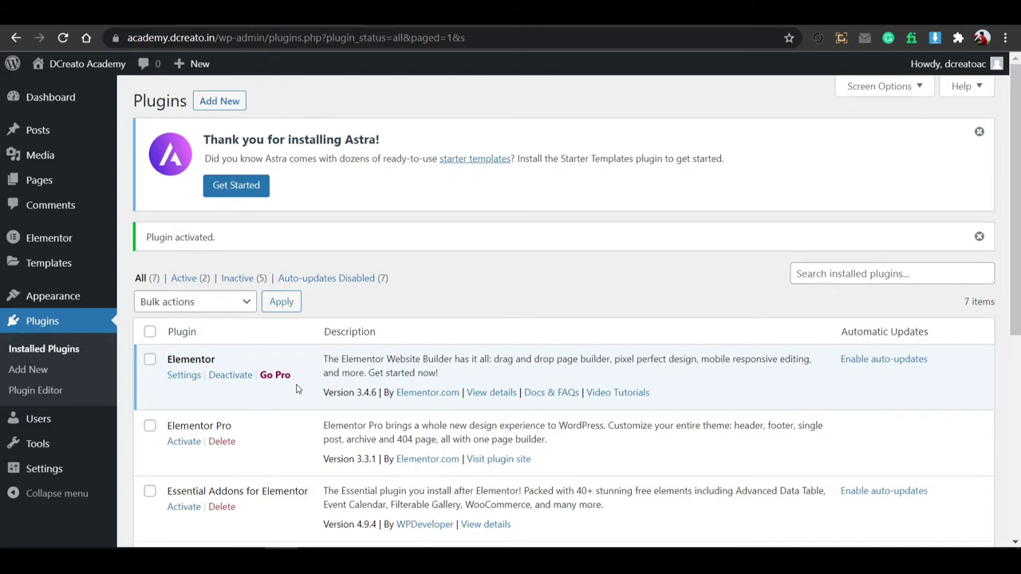
Look over the installed plugins, then search the plugin directory for "elementor" again and examine the Essential Addons for Elementor entry.
scroll(296, 388, "down", 5)
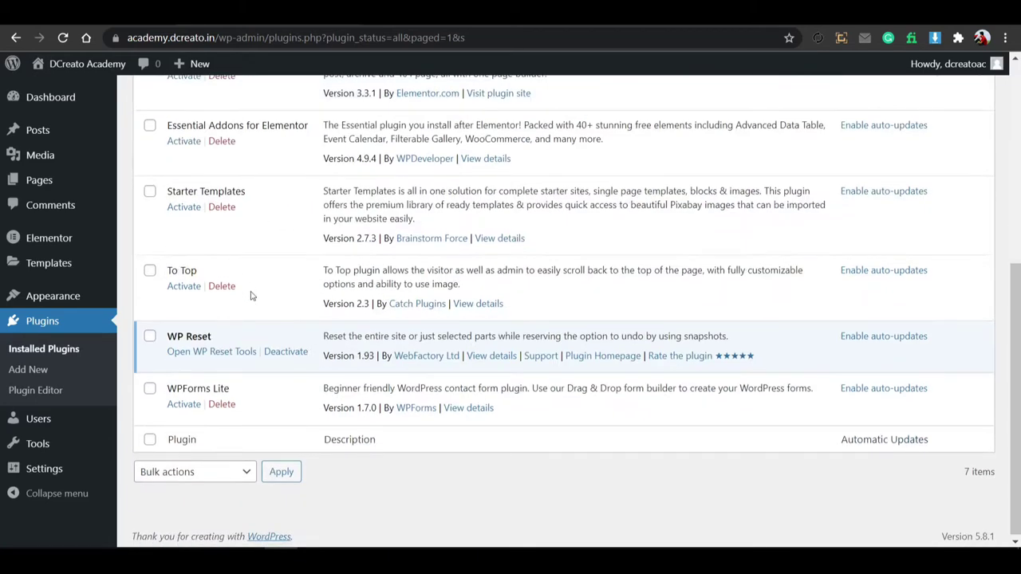
left_click(194, 285)
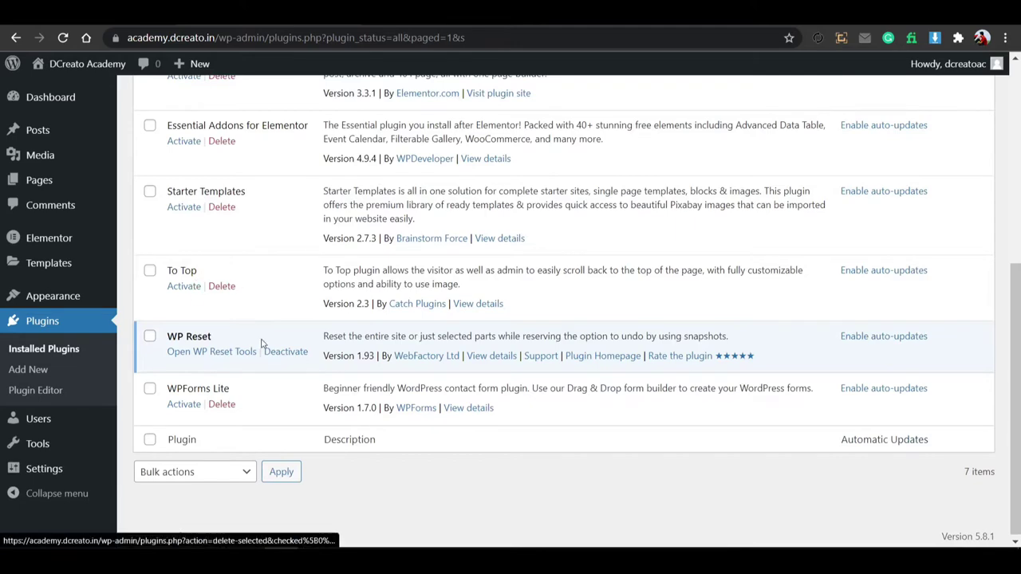
left_click(80, 372)
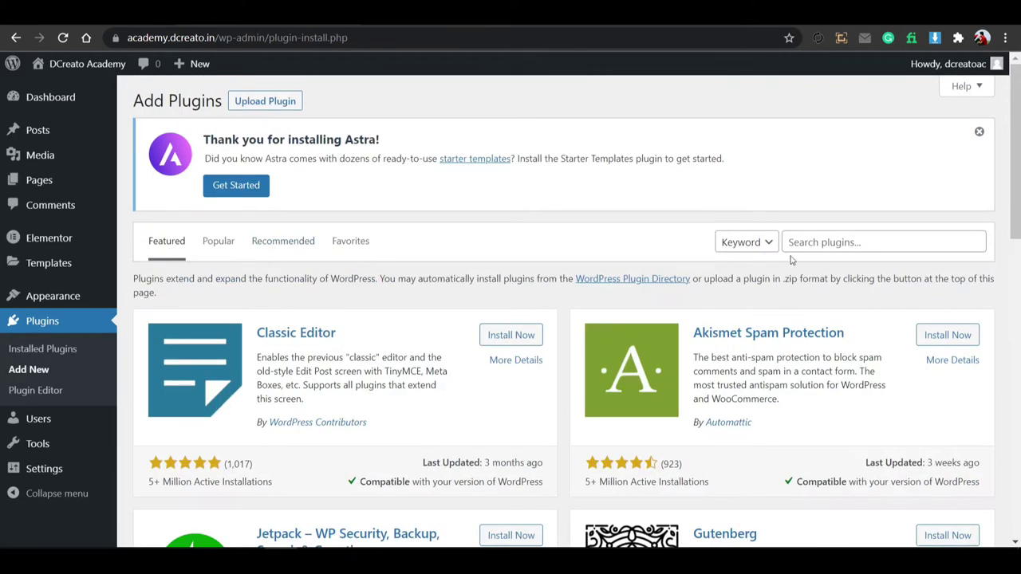
left_click(798, 243)
left_click(808, 295)
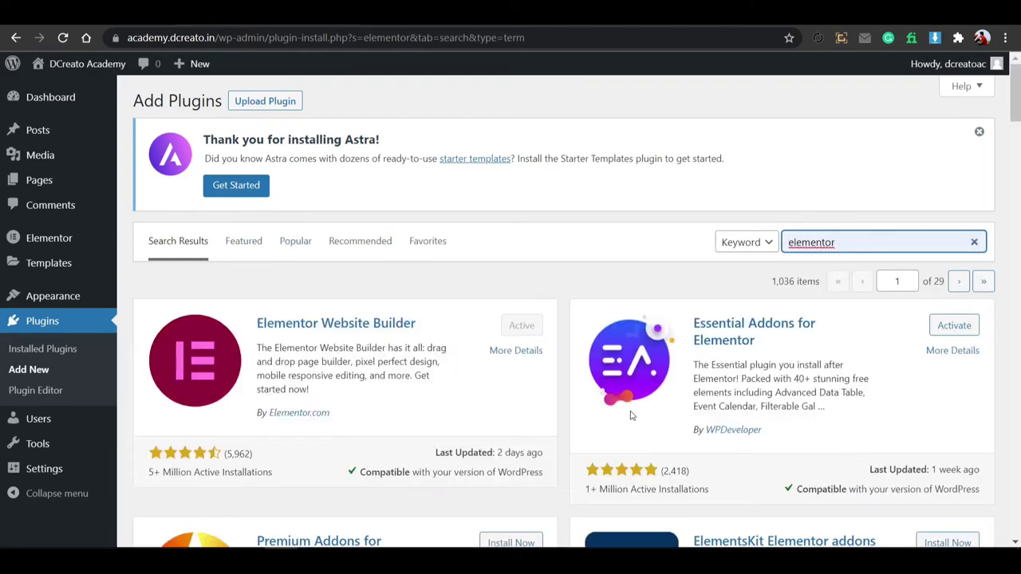
left_click(693, 326)
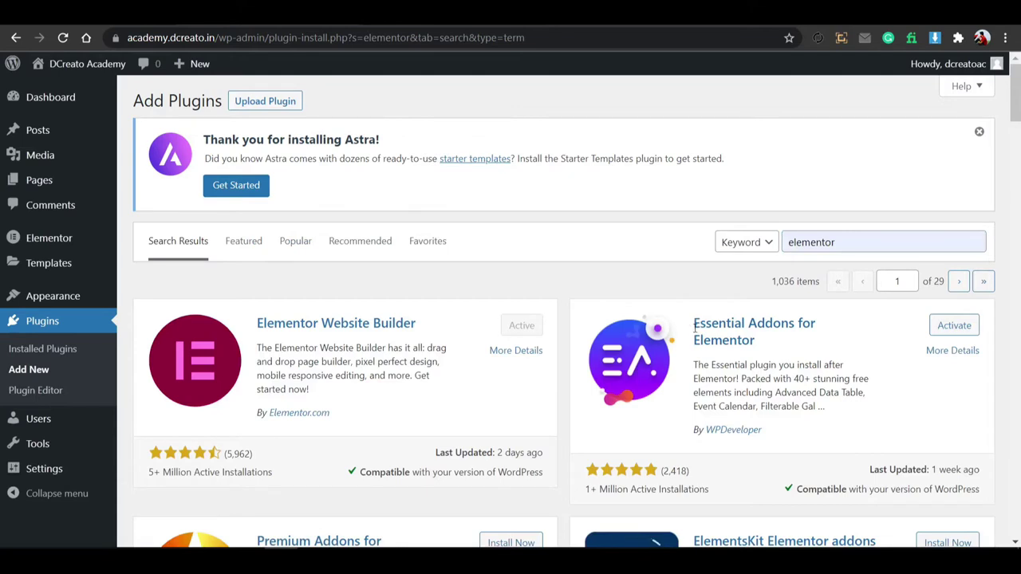
left_click_drag(694, 327, 760, 344)
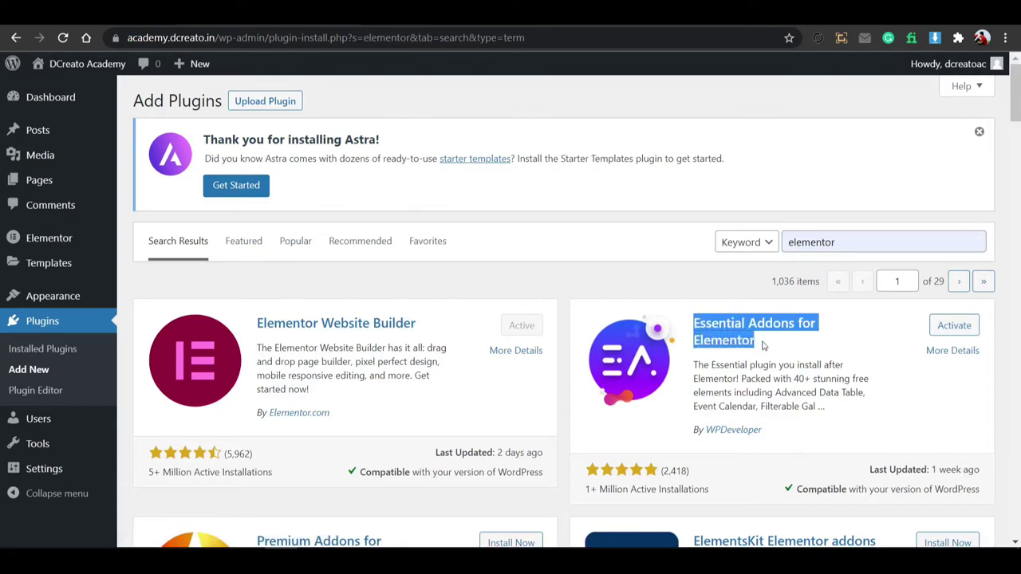
left_click(689, 311)
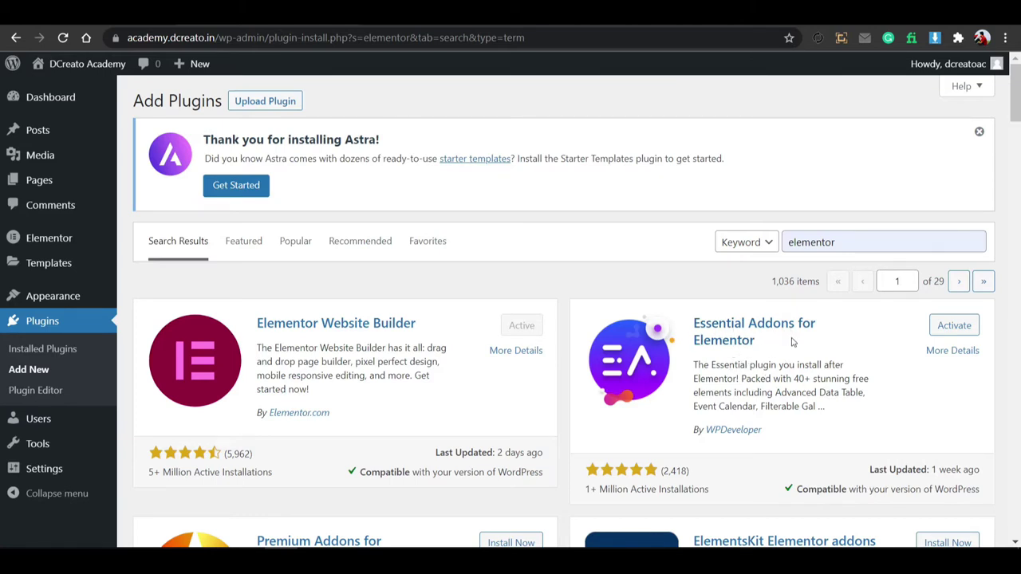
Replace the plugin search with "starter" and activate Starter Templates by Brainstorm Force.
left_click(973, 243)
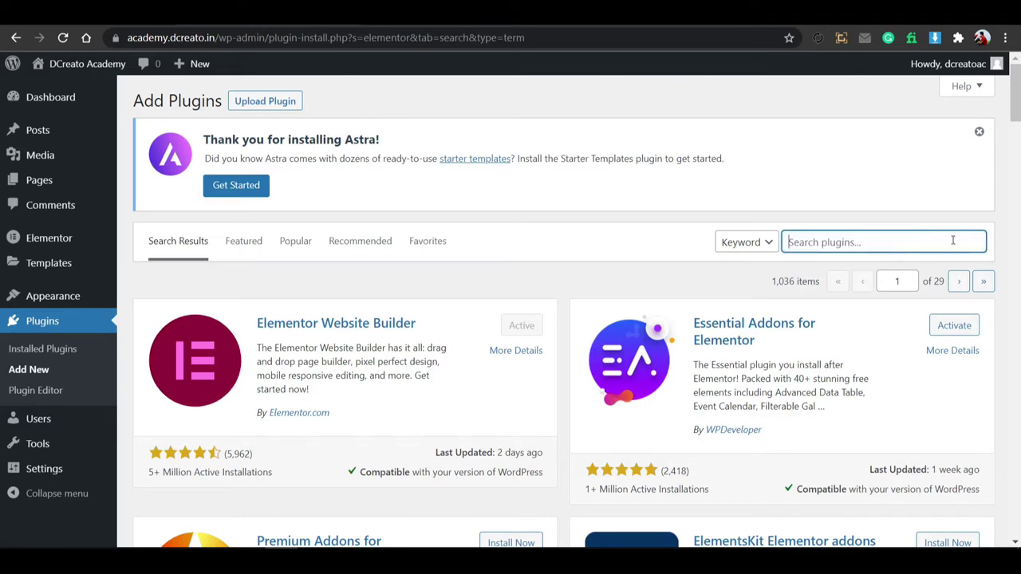
left_click(886, 246)
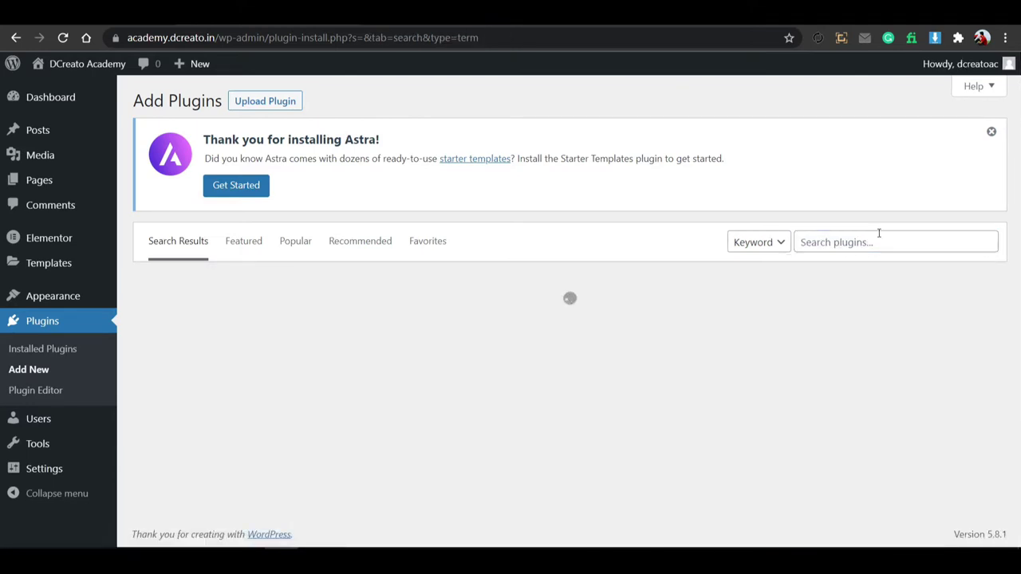
left_click(875, 248)
type("sat")
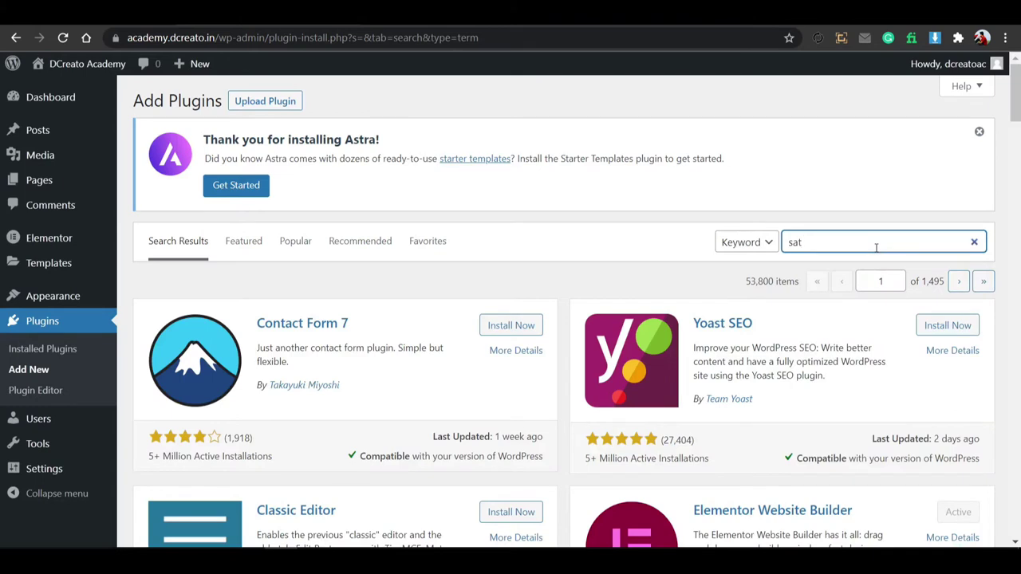
key("BackSpace")
key("BackSpace")
type("tarter")
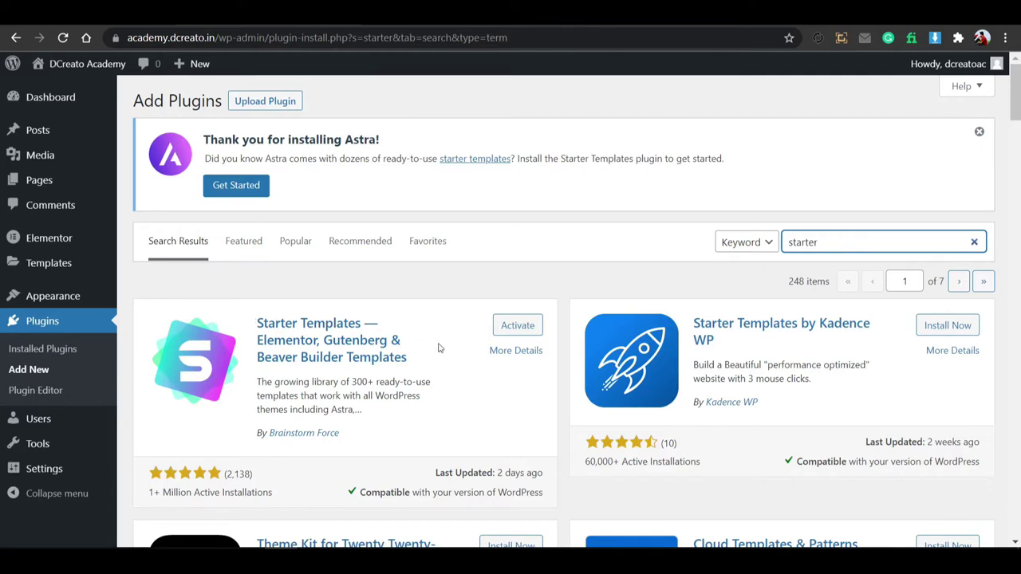
left_click(502, 328)
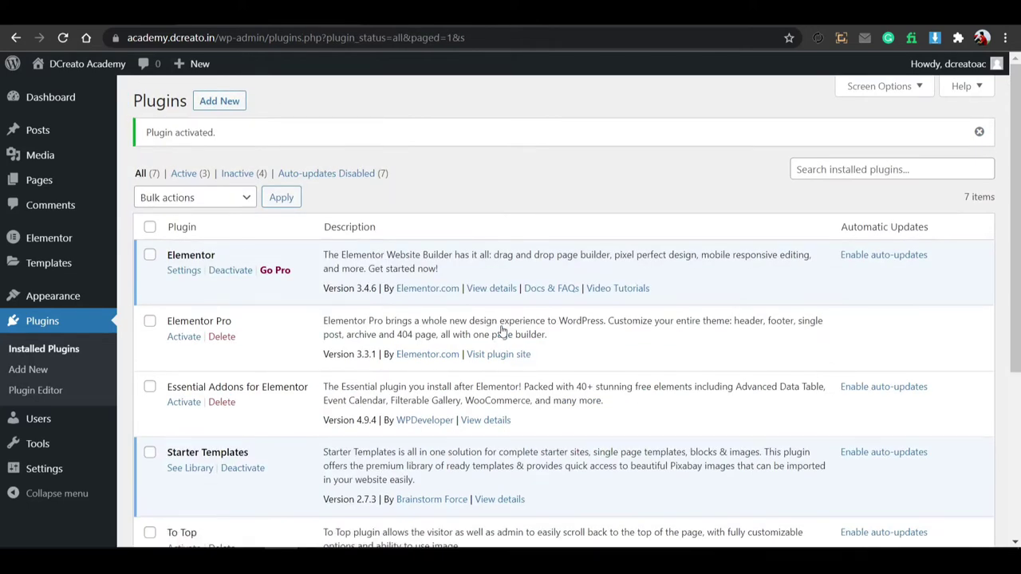
Review the installed plugins and delete Elementor Pro and Essential Addons for Elementor.
scroll(337, 283, "down", 3)
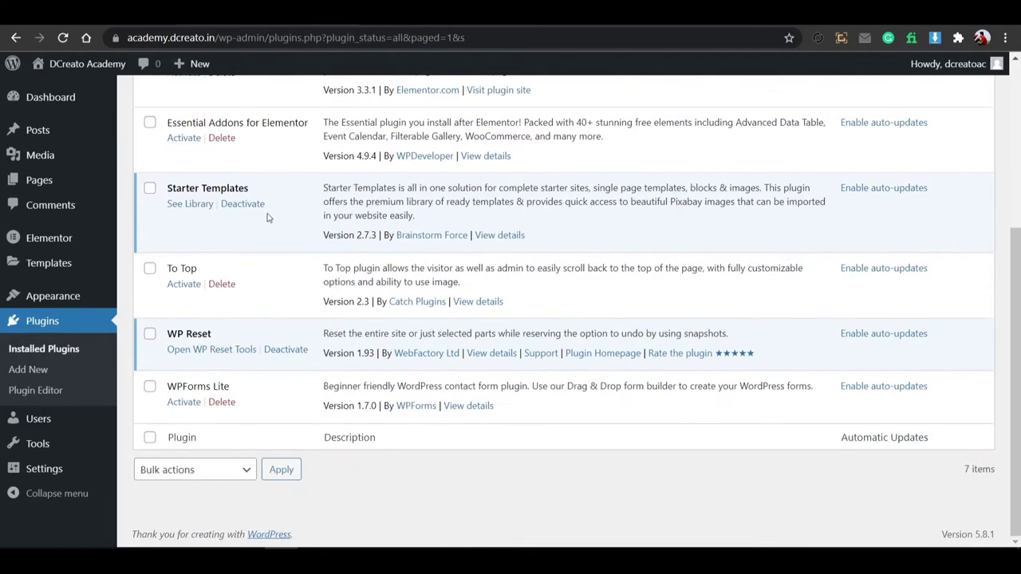
scroll(239, 232, "up", 2)
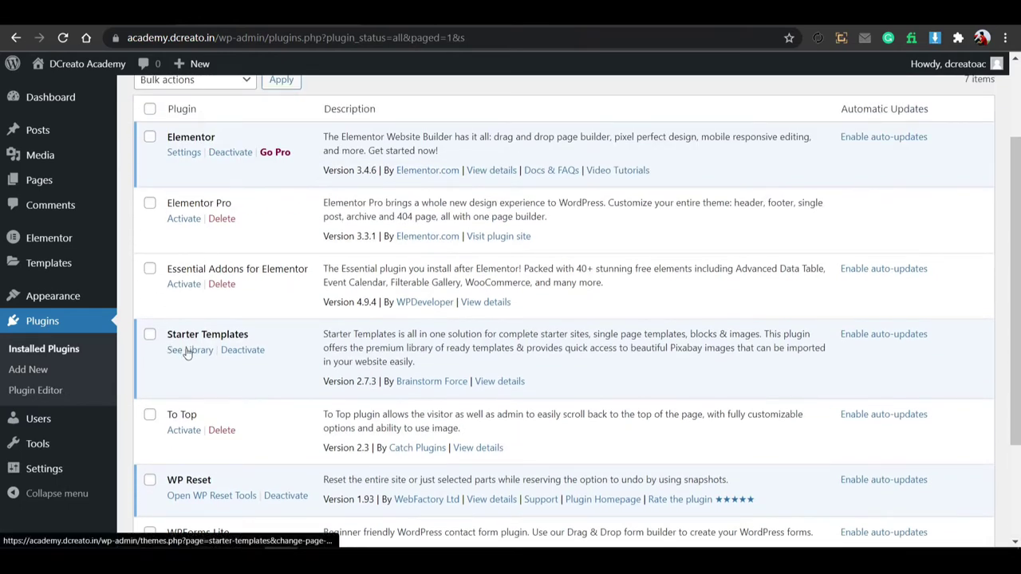
mouse_move(80, 303)
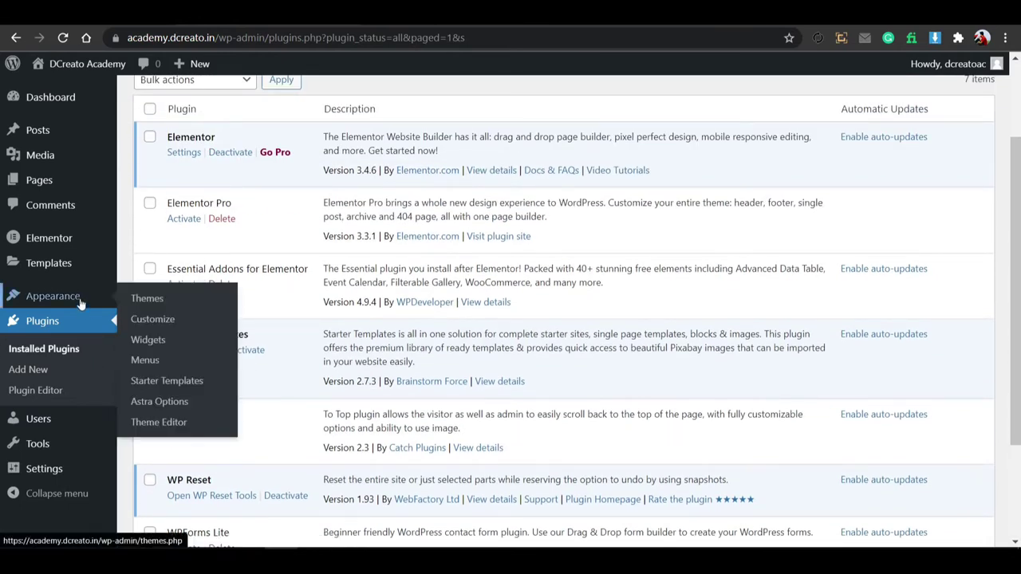
left_click(166, 383)
scroll(319, 343, "down", 3)
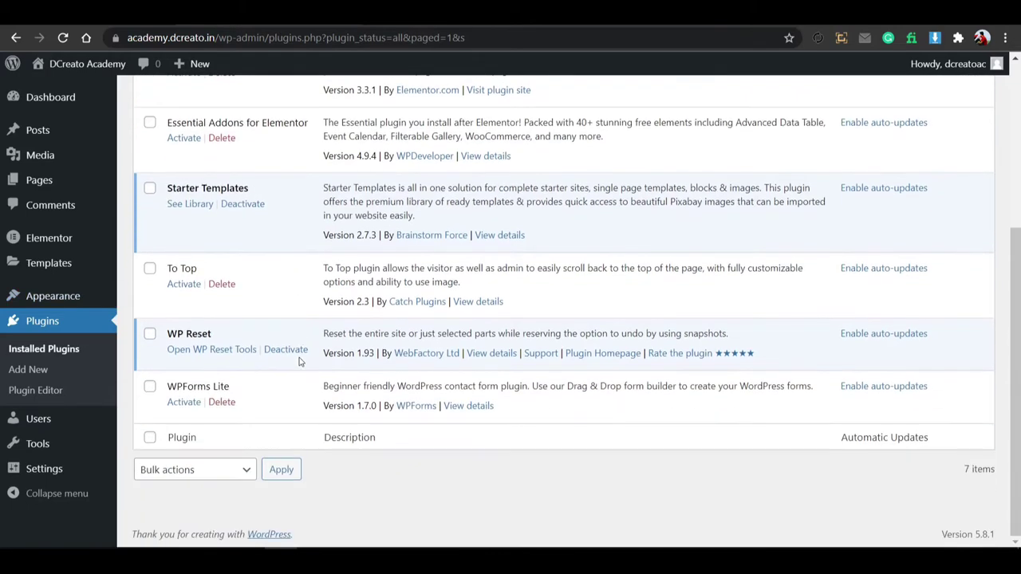
scroll(355, 300, "up", 5)
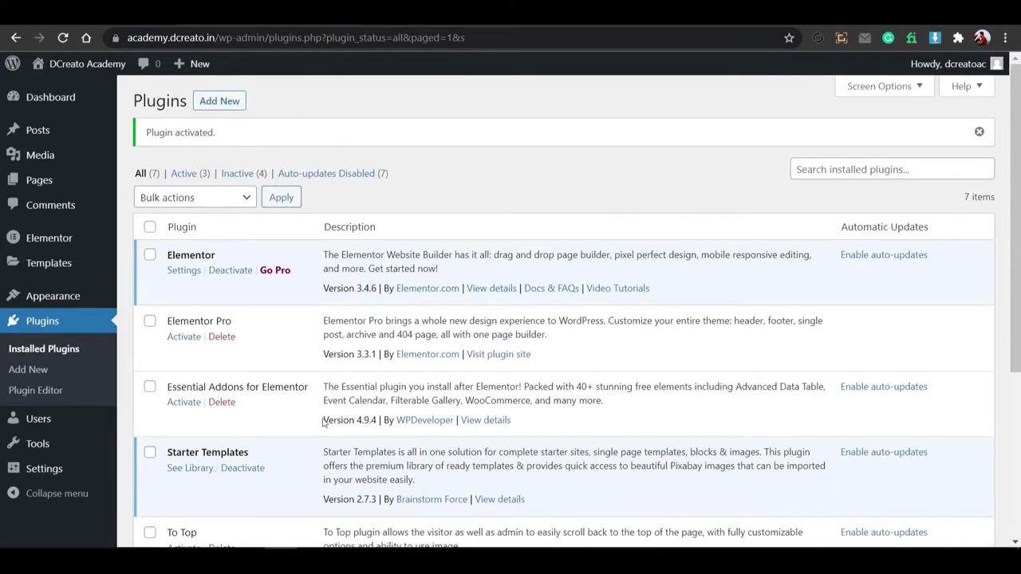
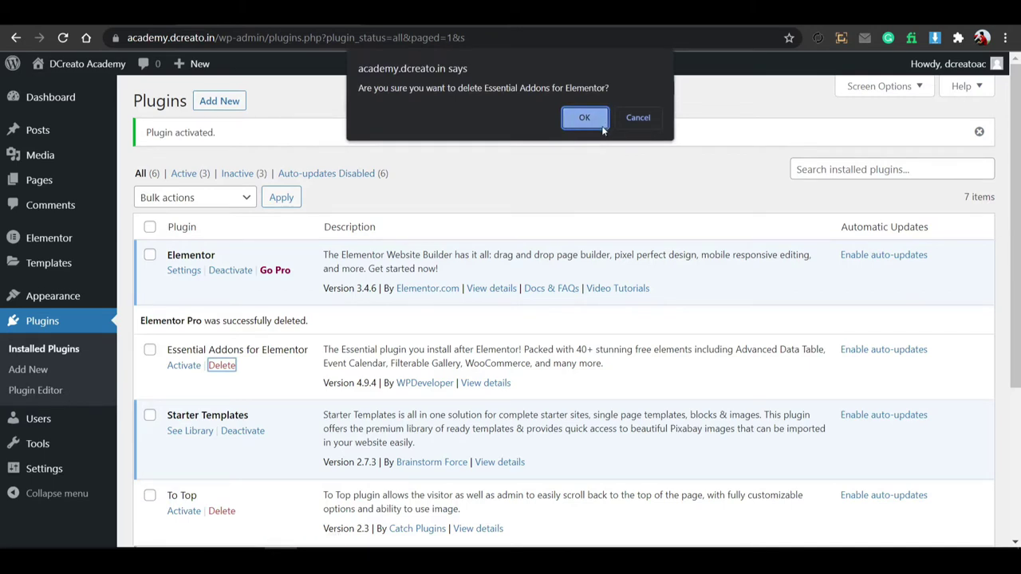
left_click(600, 128)
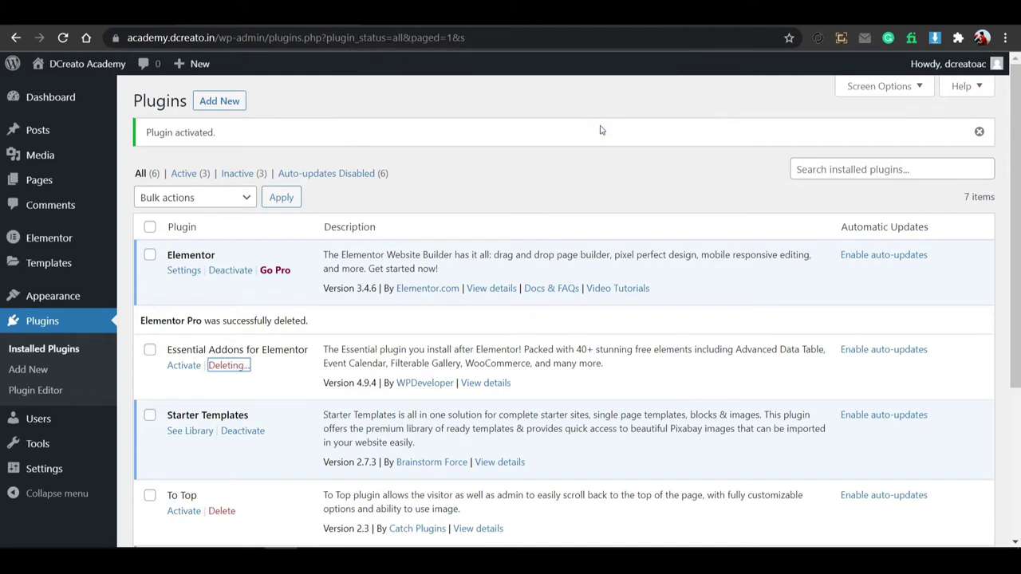
Search the plugin directory for "to top" and activate the To Top plugin by Catch Plugins.
scroll(275, 462, "down", 3)
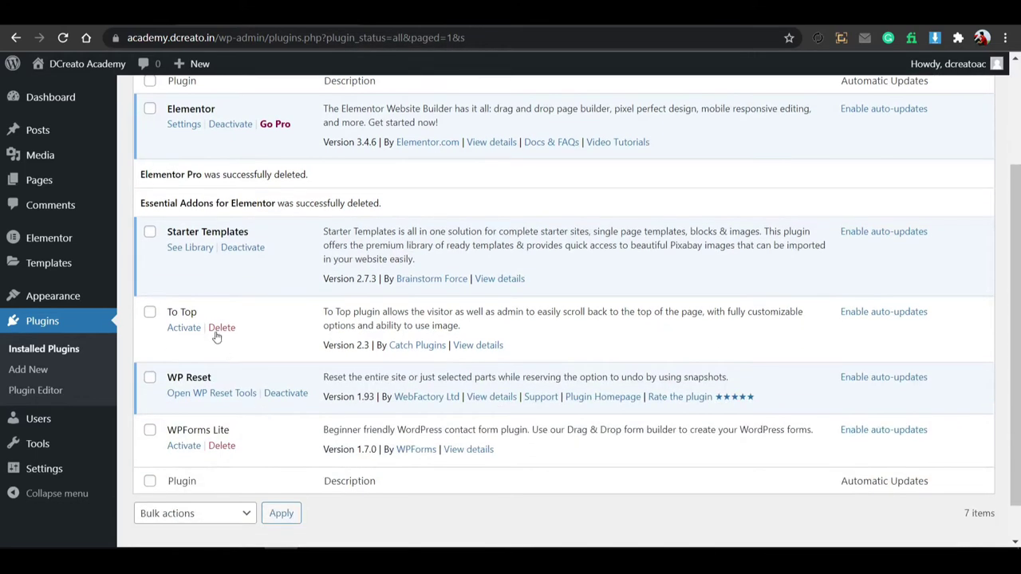
left_click_drag(202, 318, 165, 313)
left_click(227, 314)
left_click(88, 366)
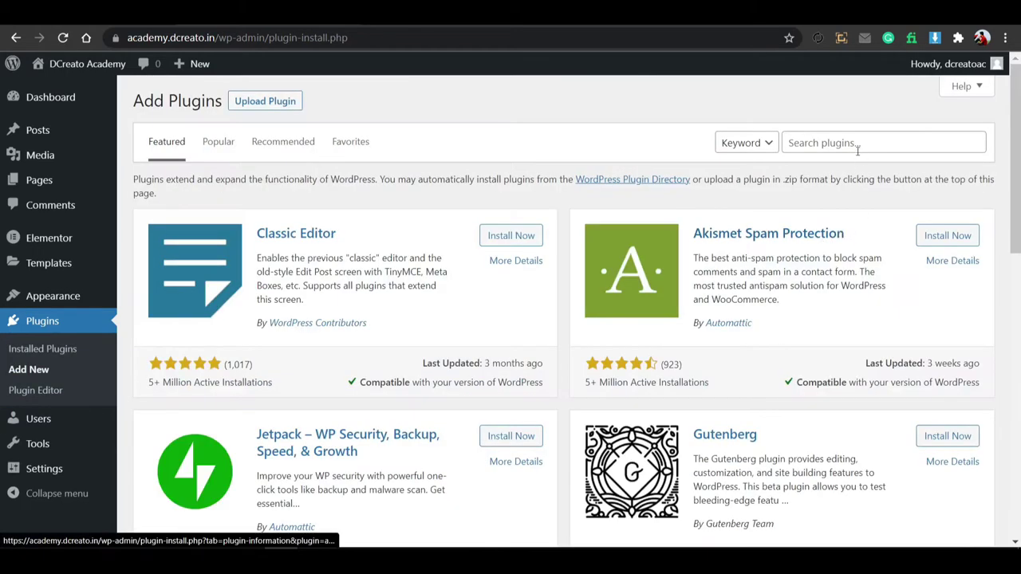
left_click(858, 143)
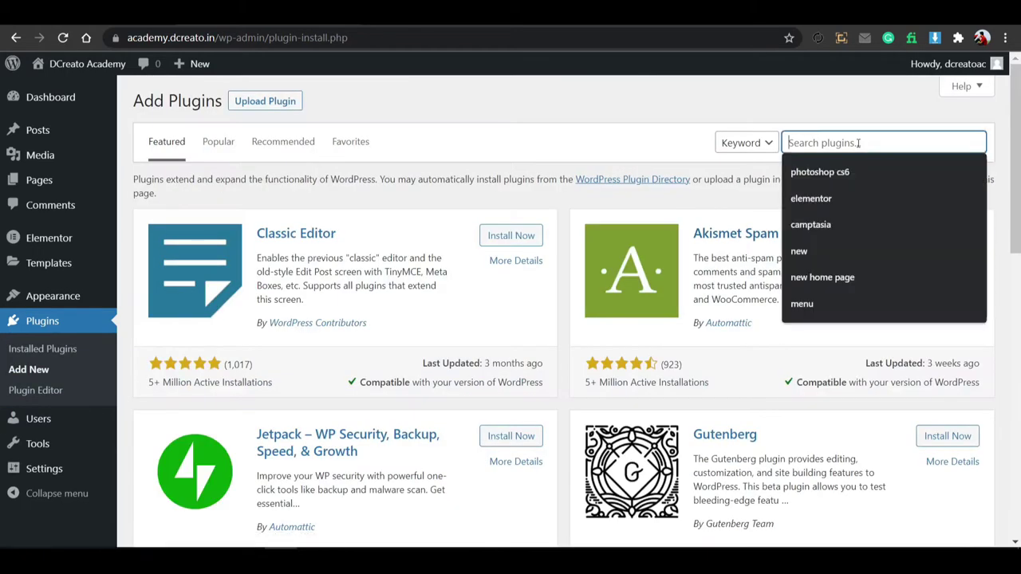
type("to top")
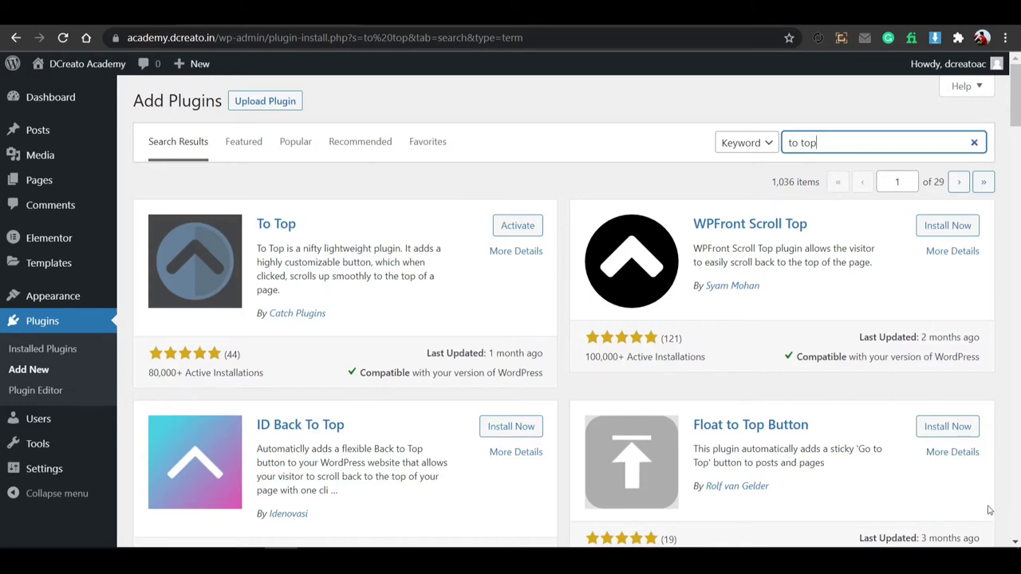
scroll(734, 442, "down", 7)
scroll(734, 441, "up", 3)
scroll(735, 441, "up", 4)
left_click(525, 232)
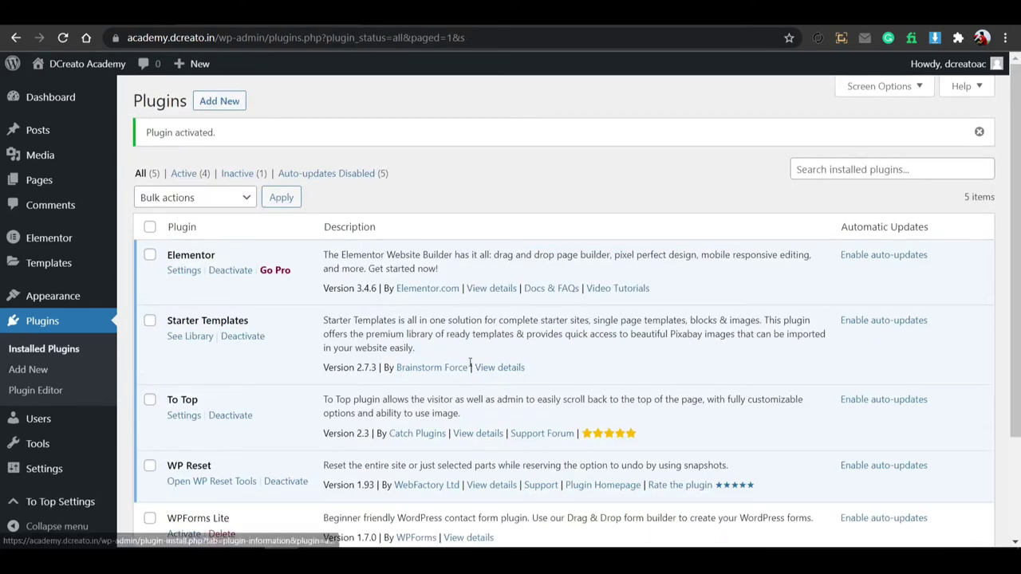
Activate WPForms Lite and return to the installed plugins page to review the list.
scroll(478, 367, "down", 2)
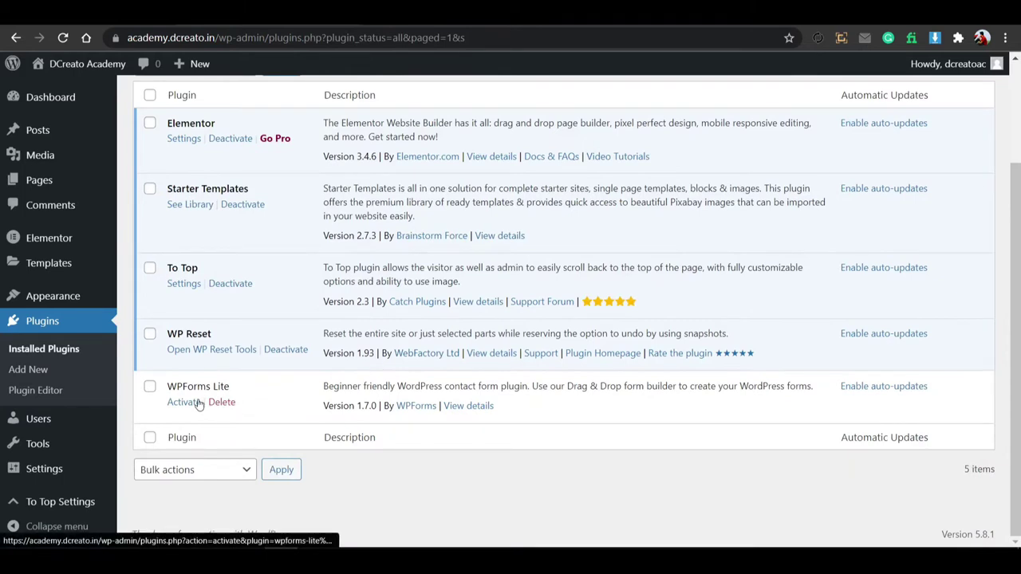
left_click(198, 404)
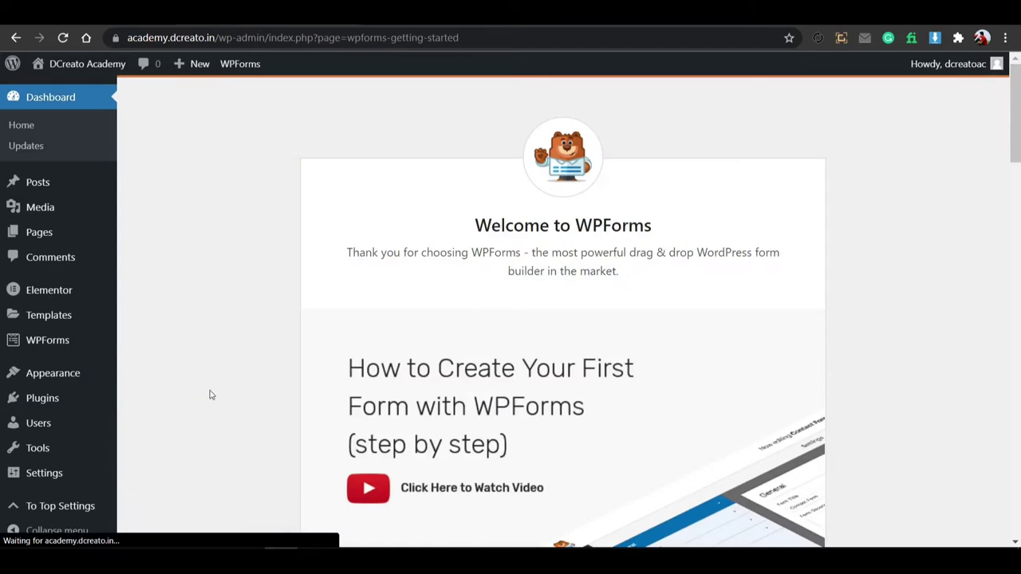
mouse_move(32, 406)
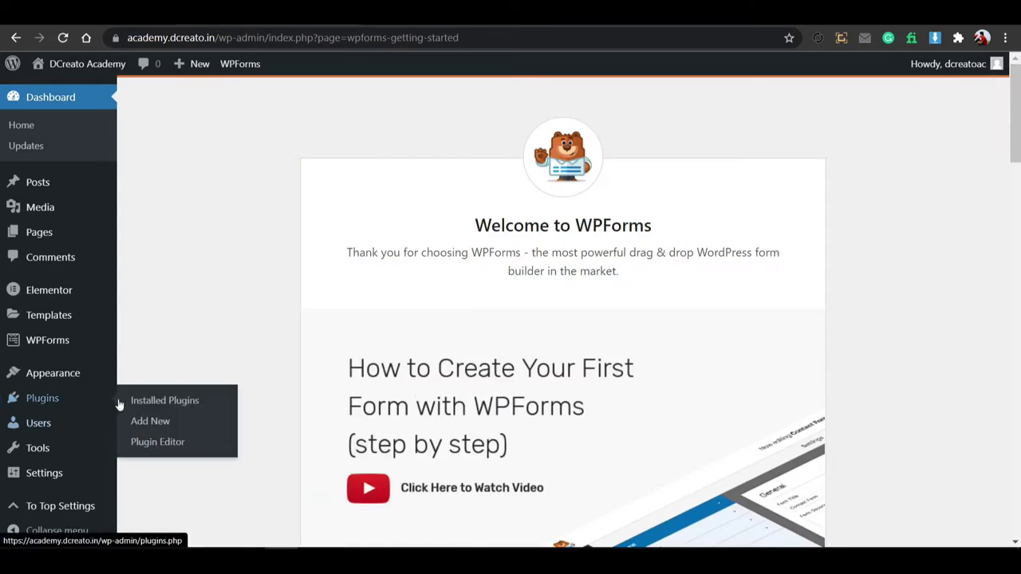
left_click(137, 403)
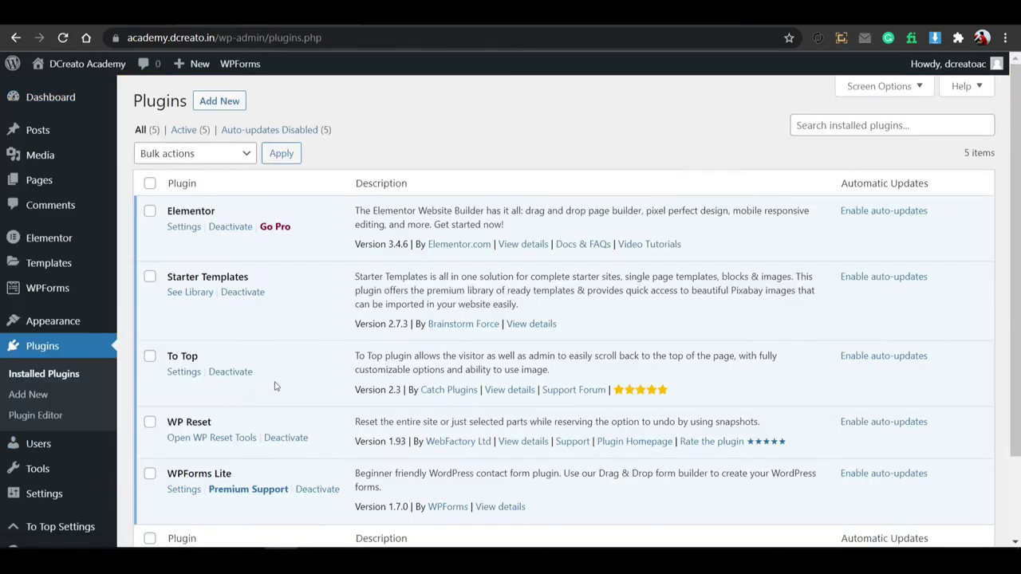
scroll(329, 394, "down", 1)
scroll(331, 397, "down", 2)
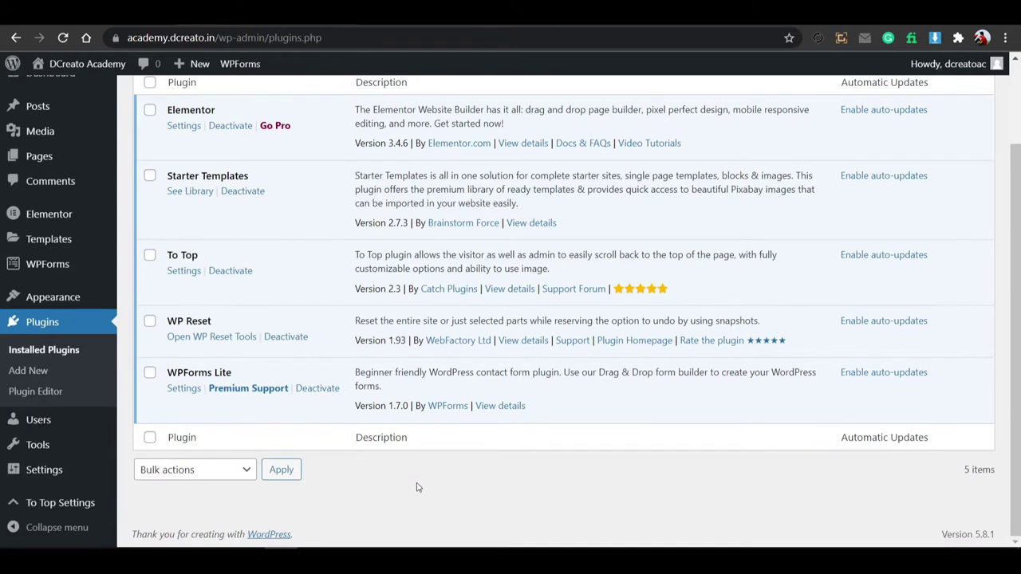
scroll(415, 486, "up", 2)
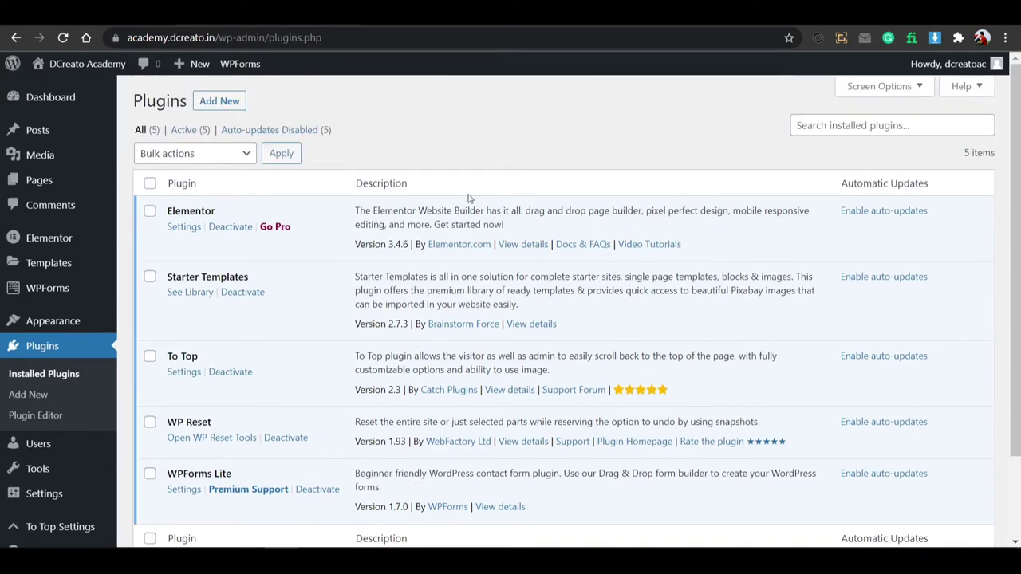
Go over the installed plugins list and view the Twenty Twenty-One theme's details among the installed themes.
left_click_drag(411, 184, 358, 189)
left_click(382, 186)
scroll(349, 512, "down", 3)
scroll(349, 512, "up", 3)
mouse_move(83, 327)
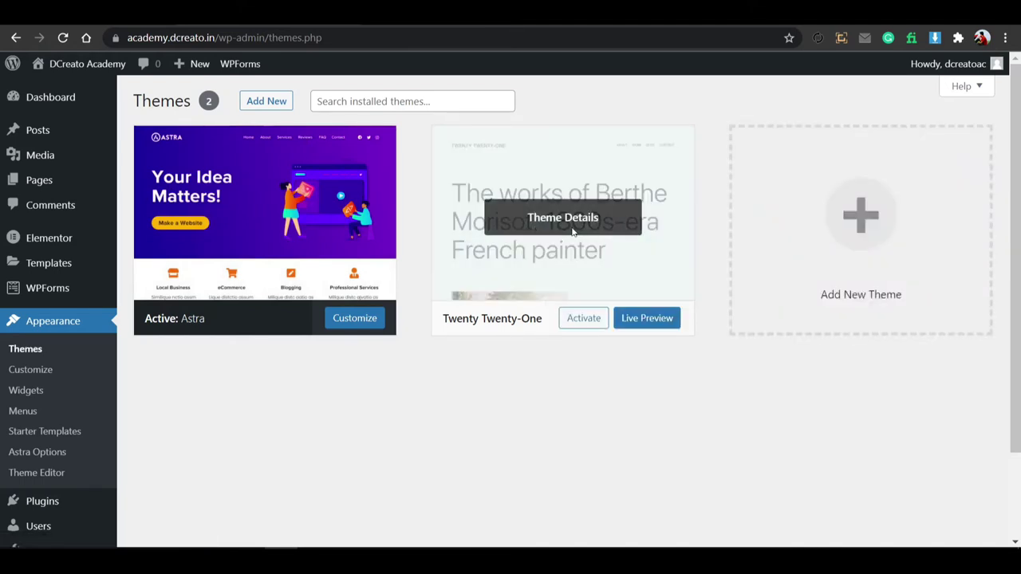
left_click(573, 229)
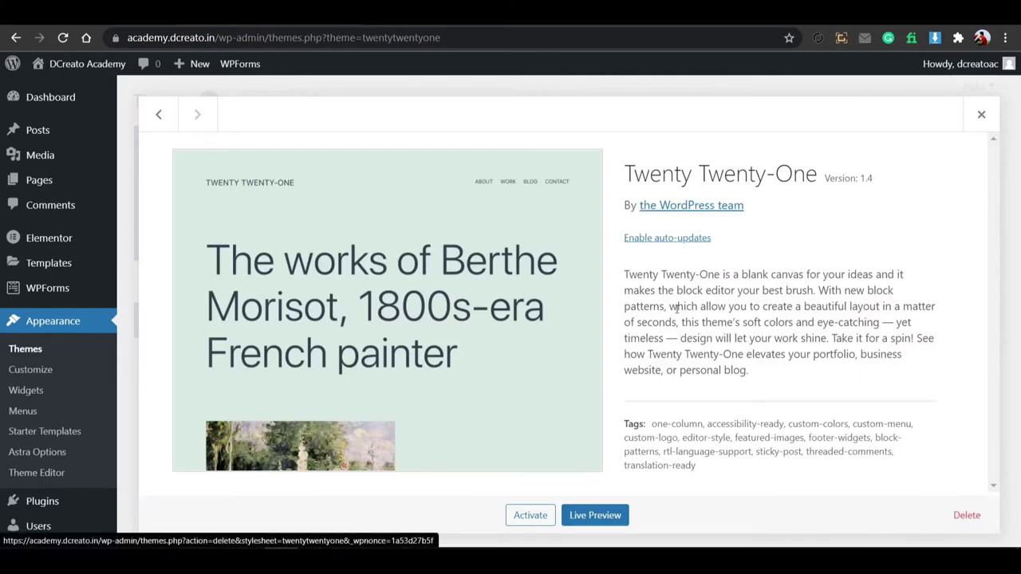
left_click(973, 121)
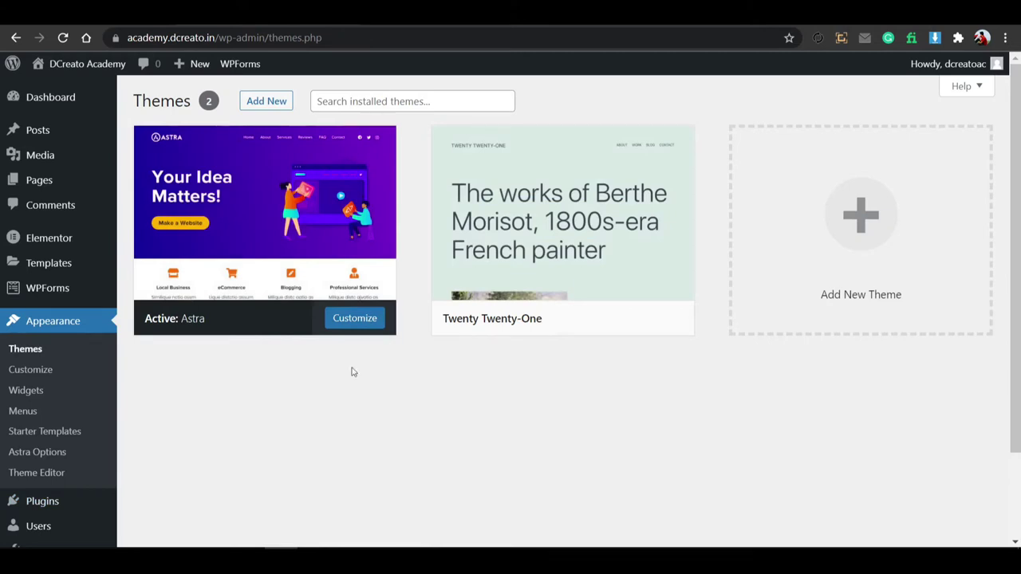
Open the pages list in a separate browser tab and look at the existing pages and the option for adding one.
mouse_move(85, 186)
right_click(132, 182)
key("Escape")
left_click(132, 183)
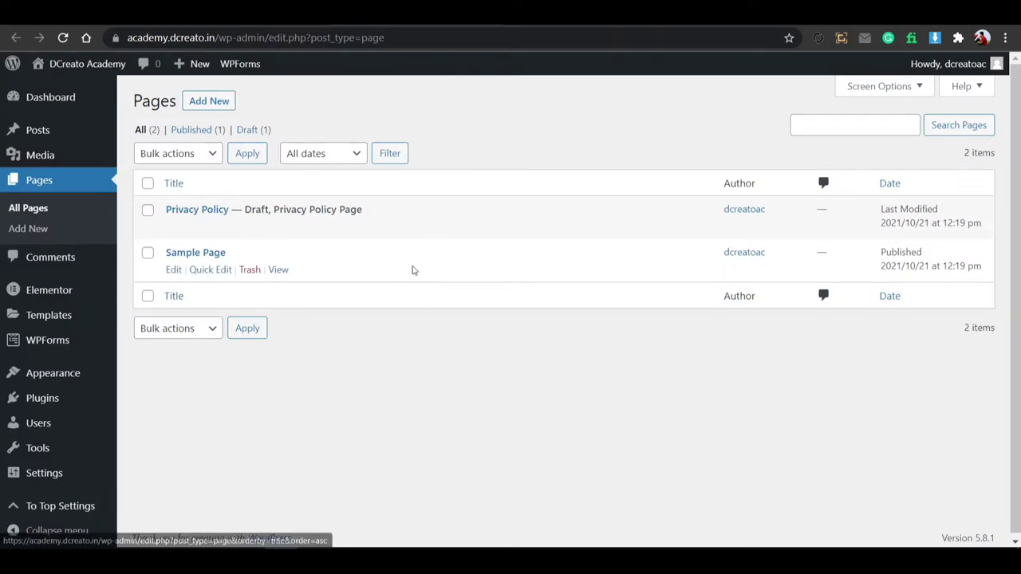
left_click(209, 102)
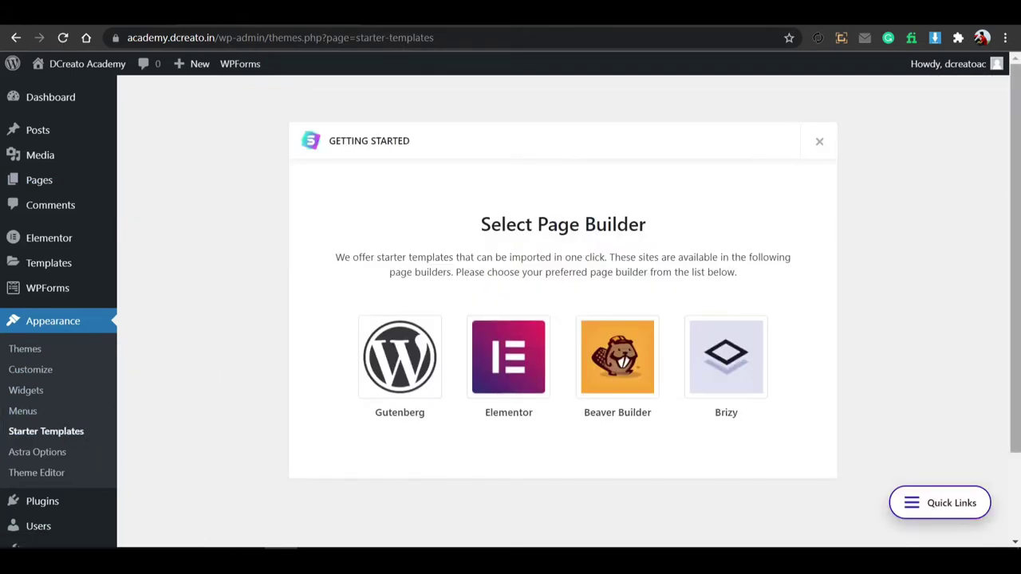
Choose Elementor as the Starter Templates page builder, search for "roof" and open the Roofing Services template.
left_click(536, 387)
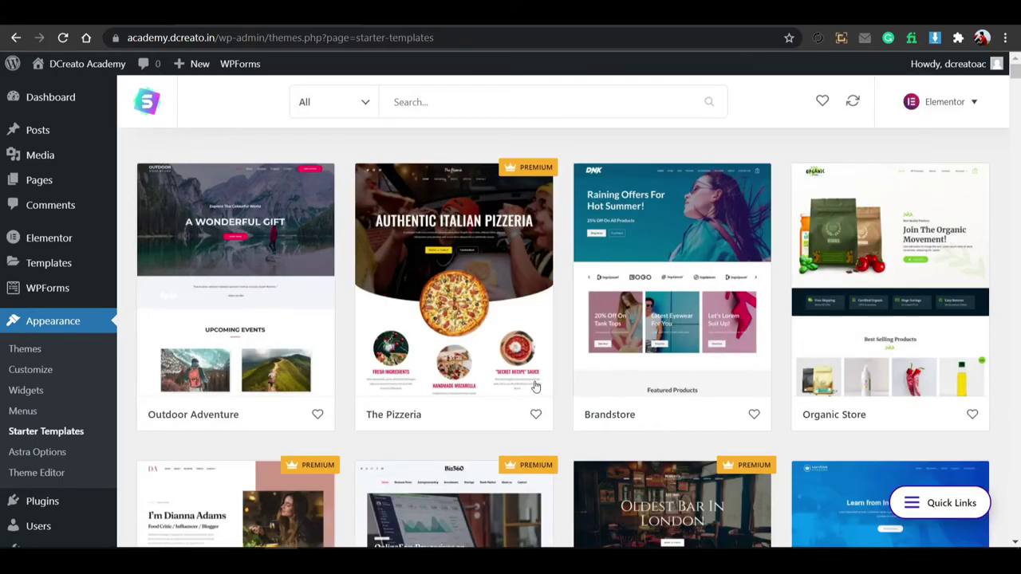
left_click(453, 98)
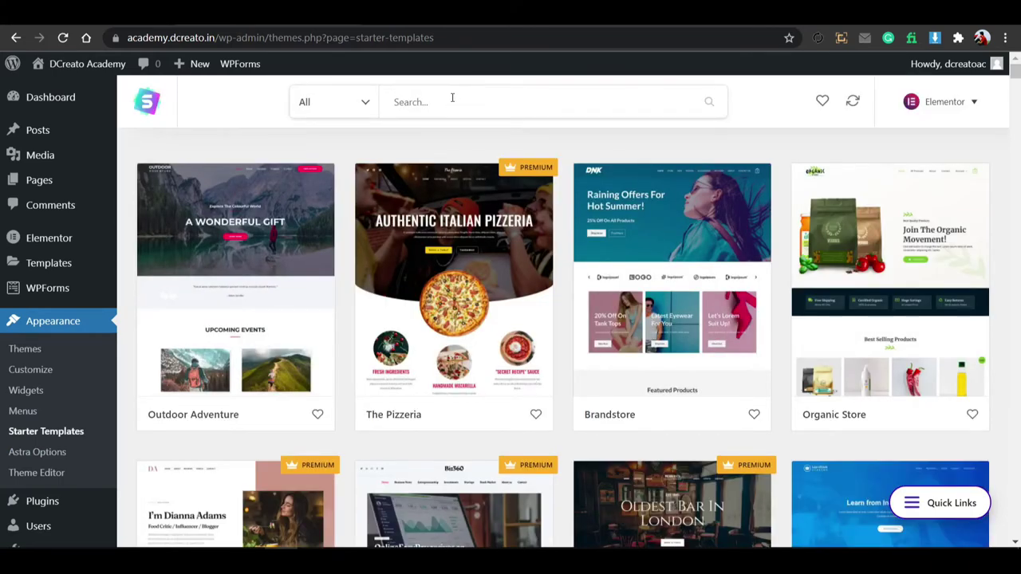
type("roof")
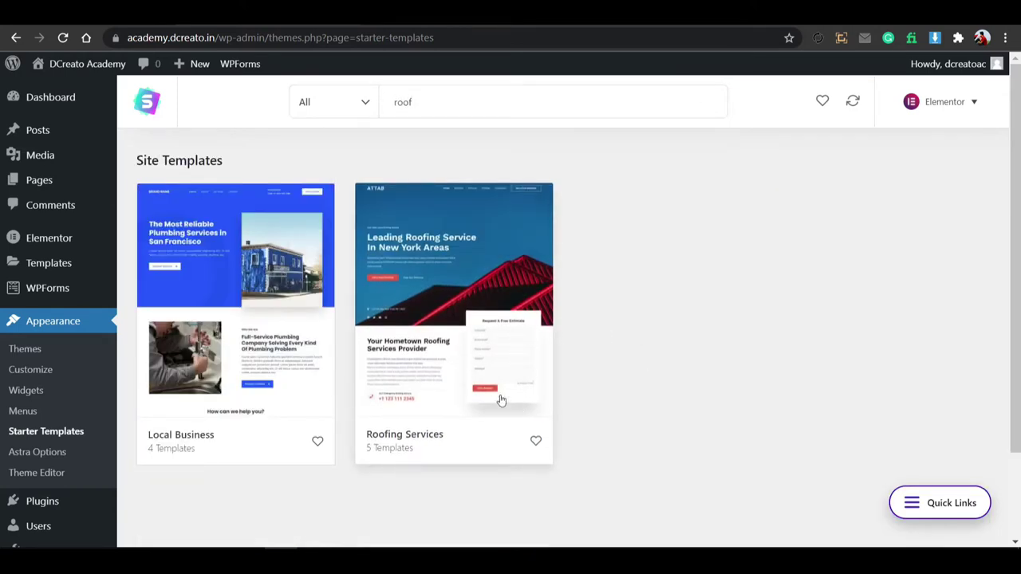
left_click(507, 347)
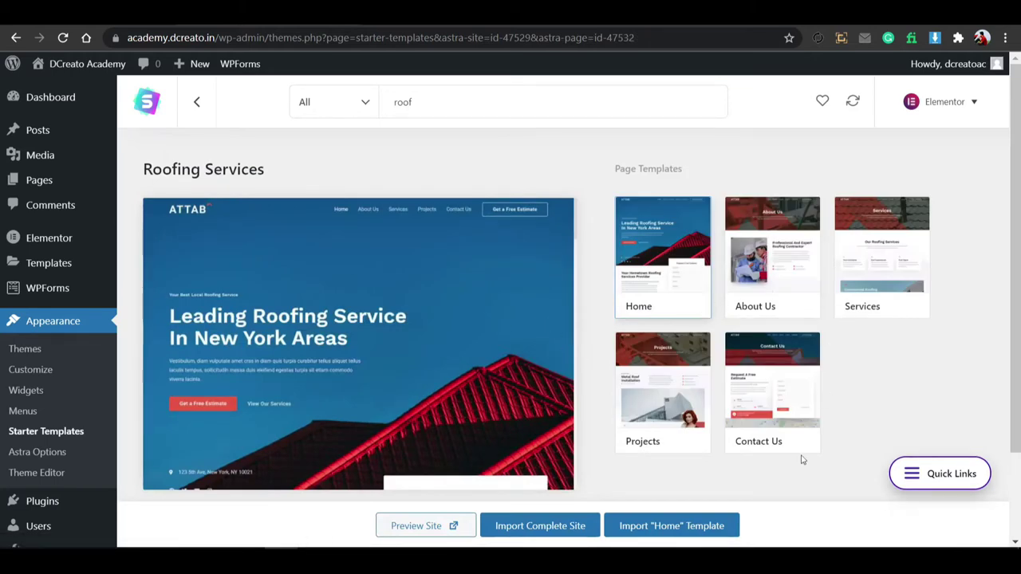
Preview the Roofing Services page templates: Home, About Us, Services, Projects and Contact Us.
left_click(767, 278)
left_click(881, 263)
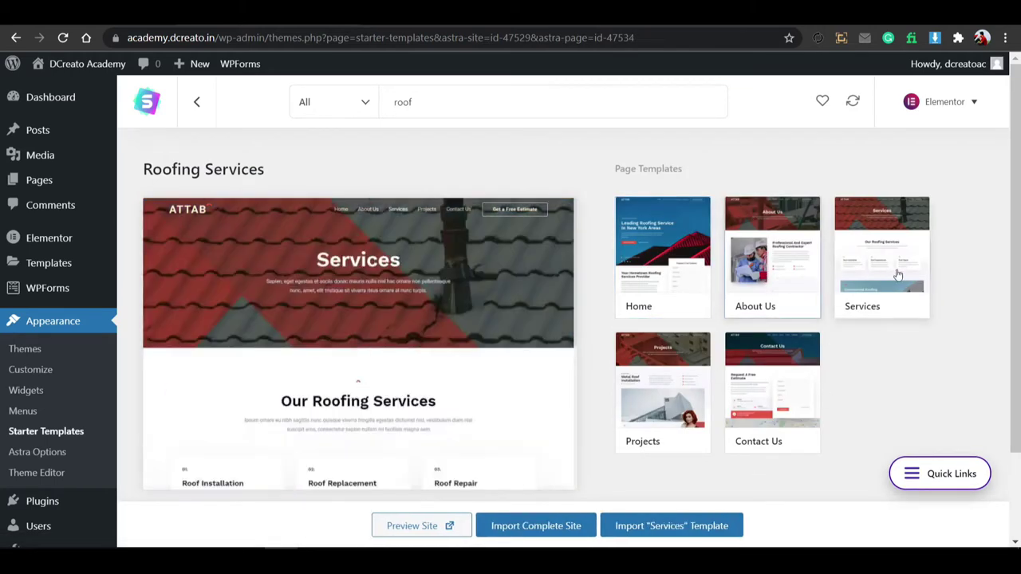
left_click(699, 392)
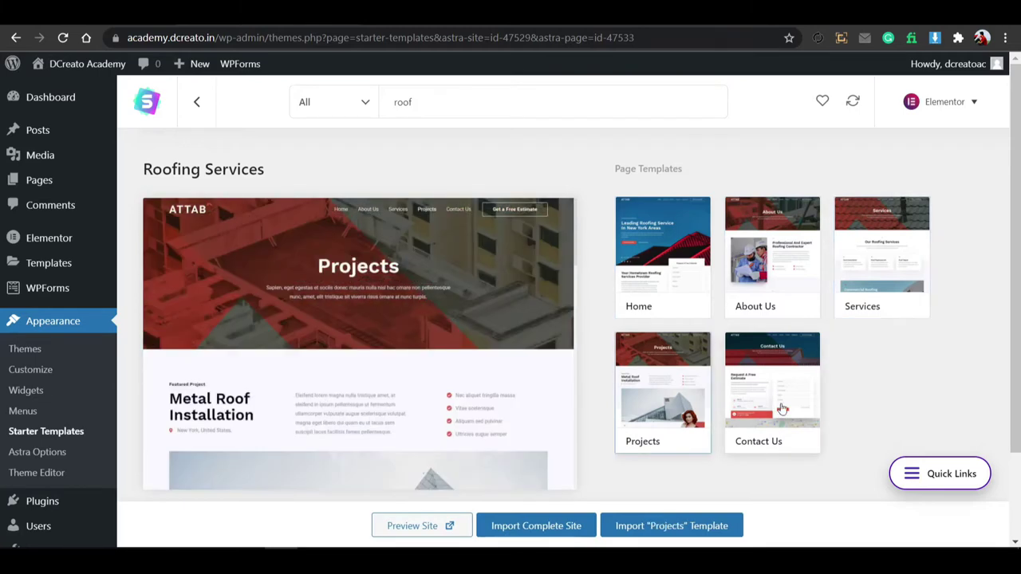
left_click(781, 409)
left_click(672, 279)
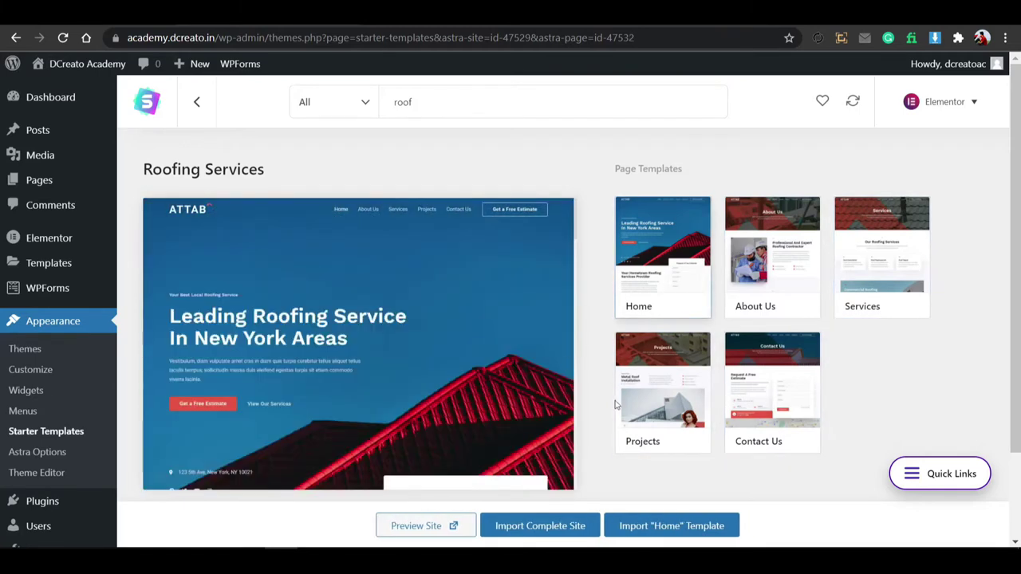
left_click(691, 425)
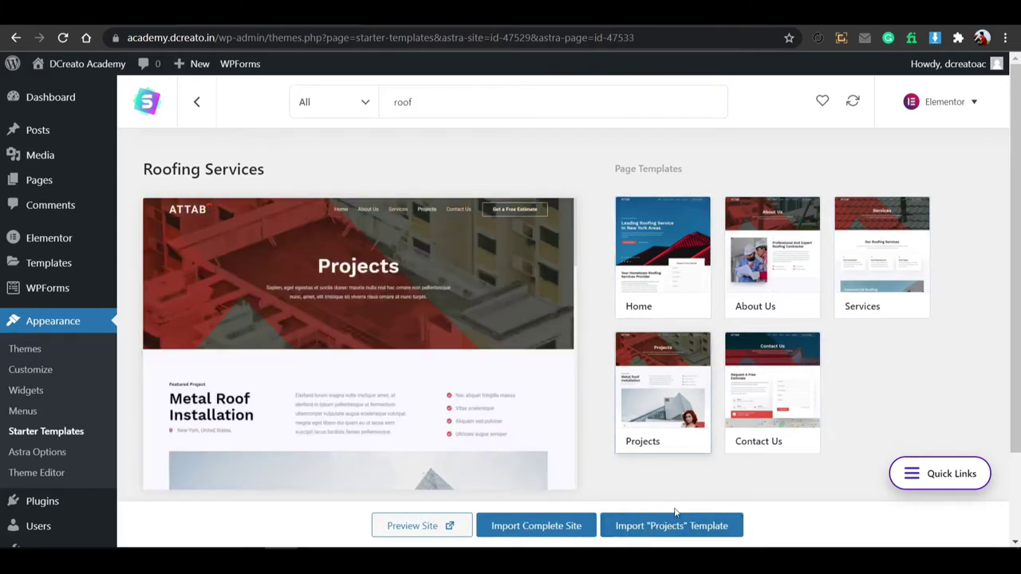
left_click(763, 411)
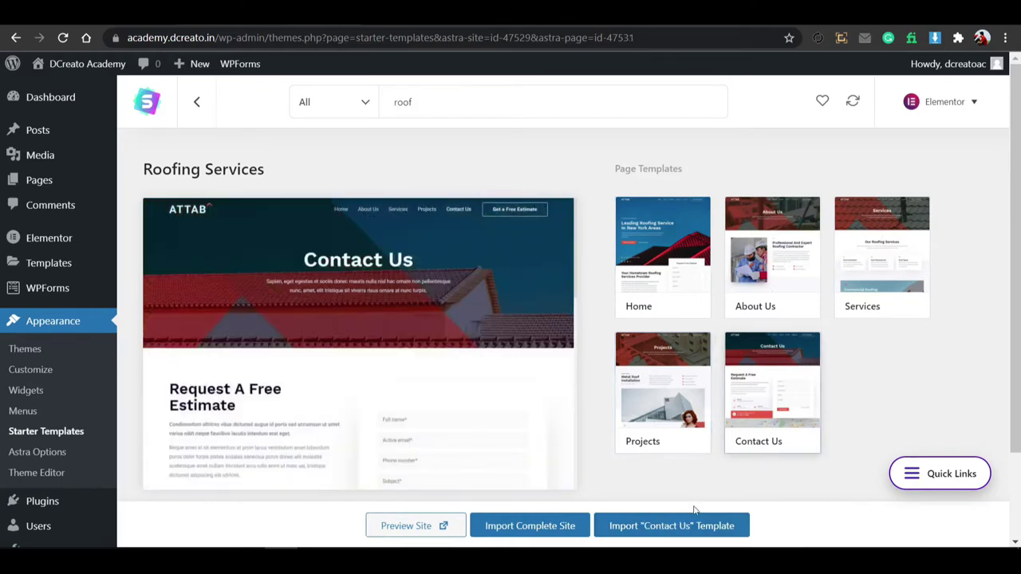
left_click(657, 405)
left_click(881, 257)
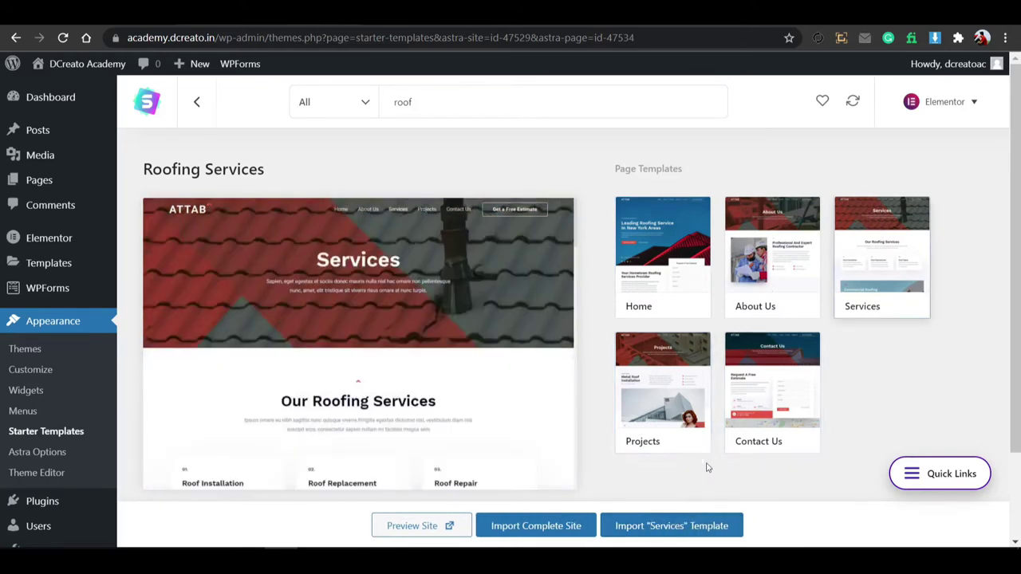
left_click(758, 244)
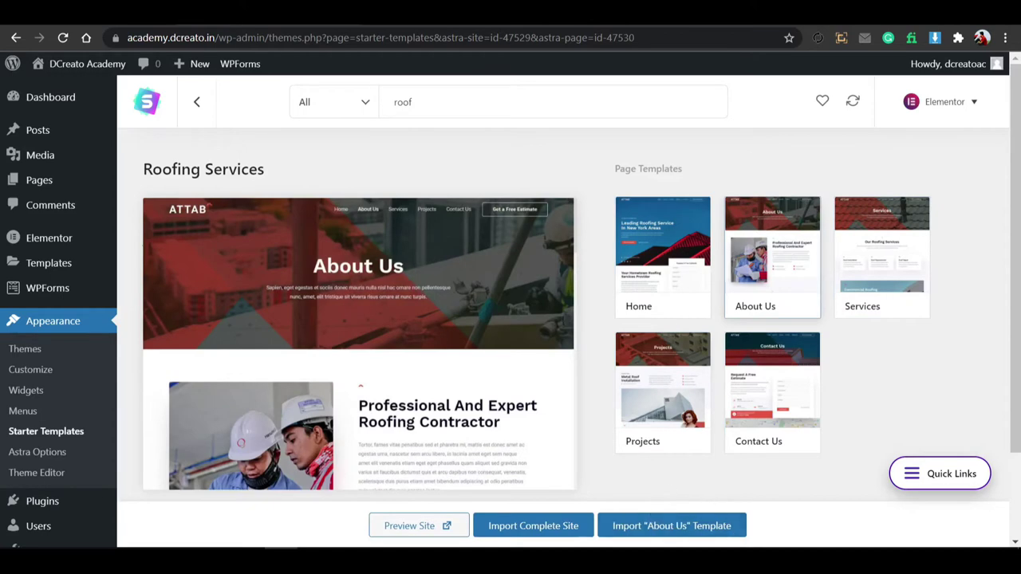
left_click(686, 284)
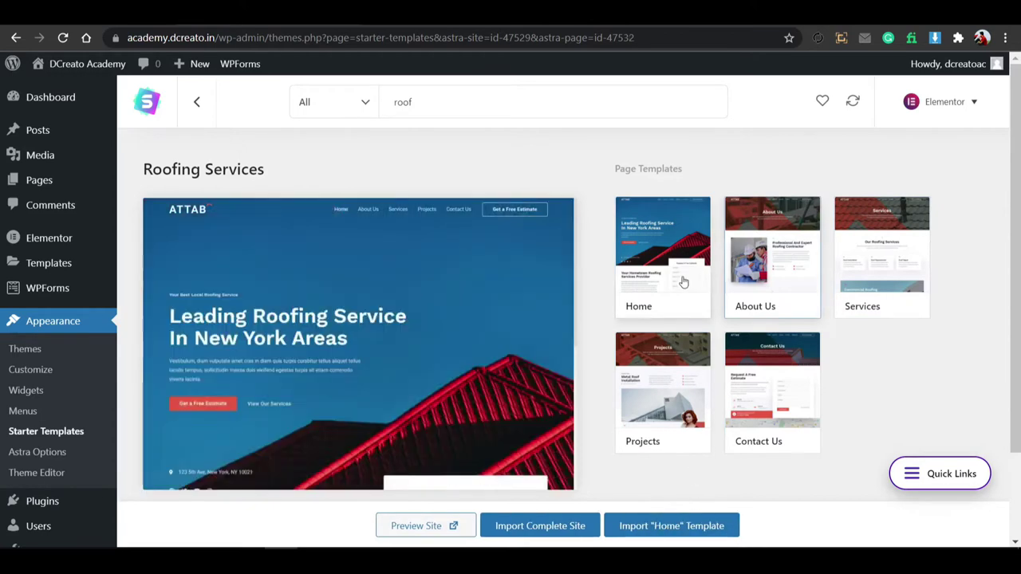
left_click(554, 527)
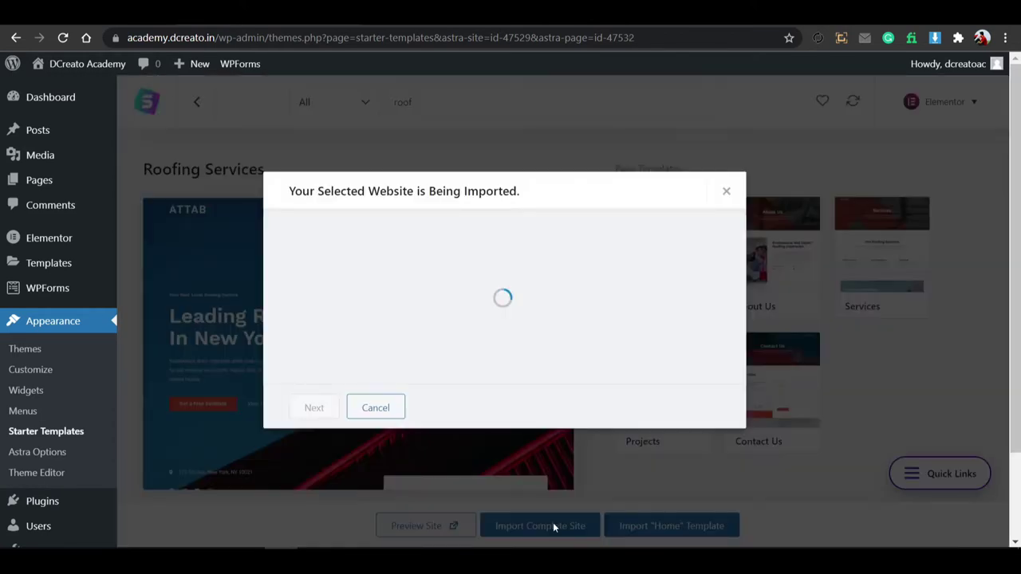
left_click(725, 192)
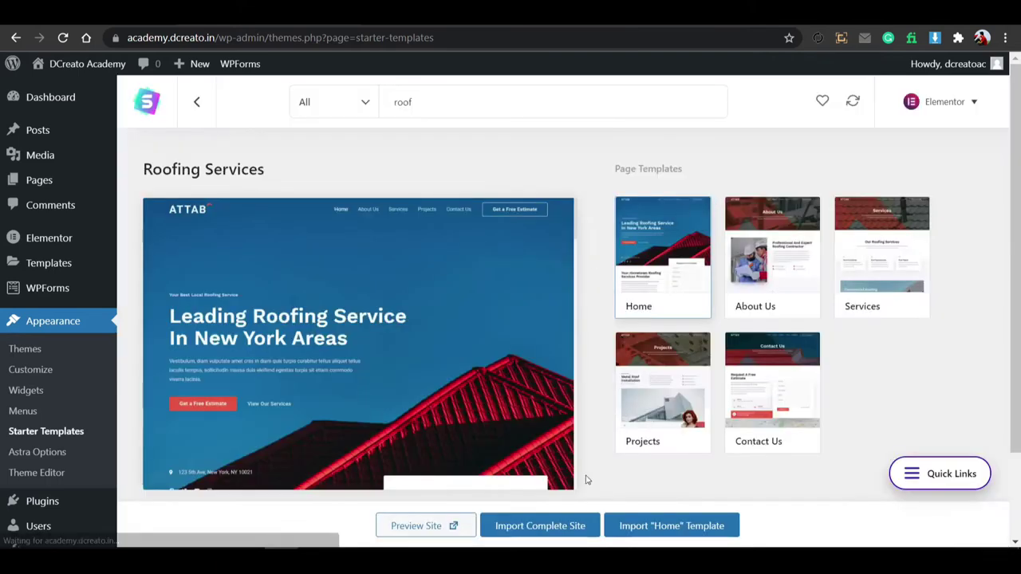
left_click(587, 525)
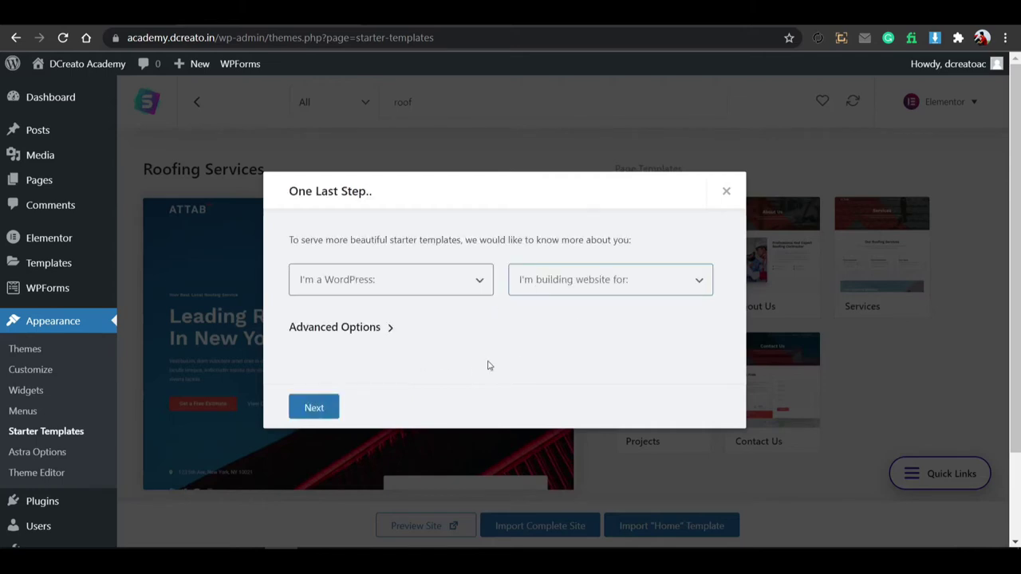
left_click(726, 193)
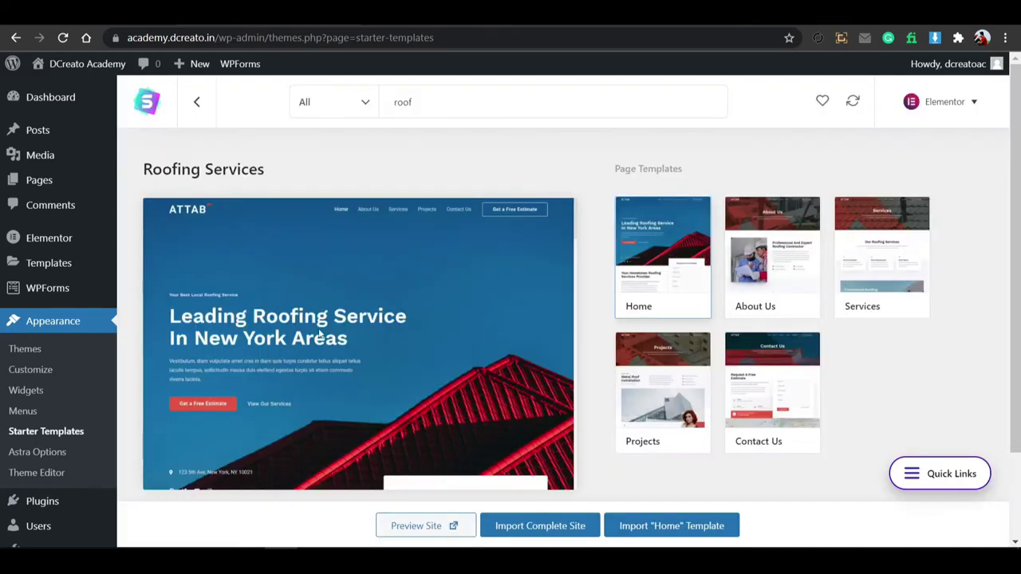
Import the complete Roofing Services site, choosing Intermediate as the WordPress level, answering who the site is for and skipping the name and email form.
scroll(325, 390, "down", 10)
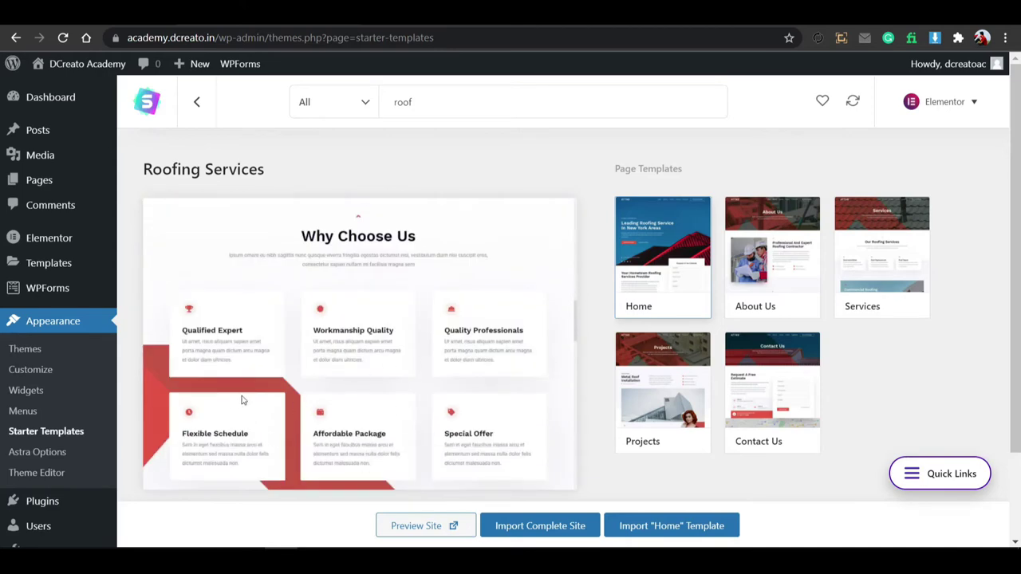
scroll(539, 365, "up", 10)
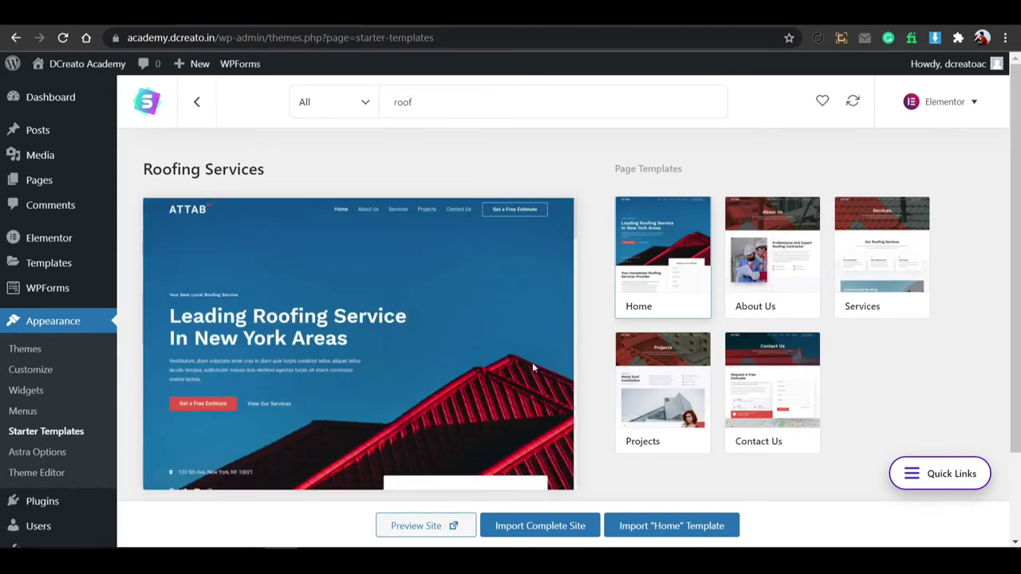
left_click(518, 530)
left_click(406, 289)
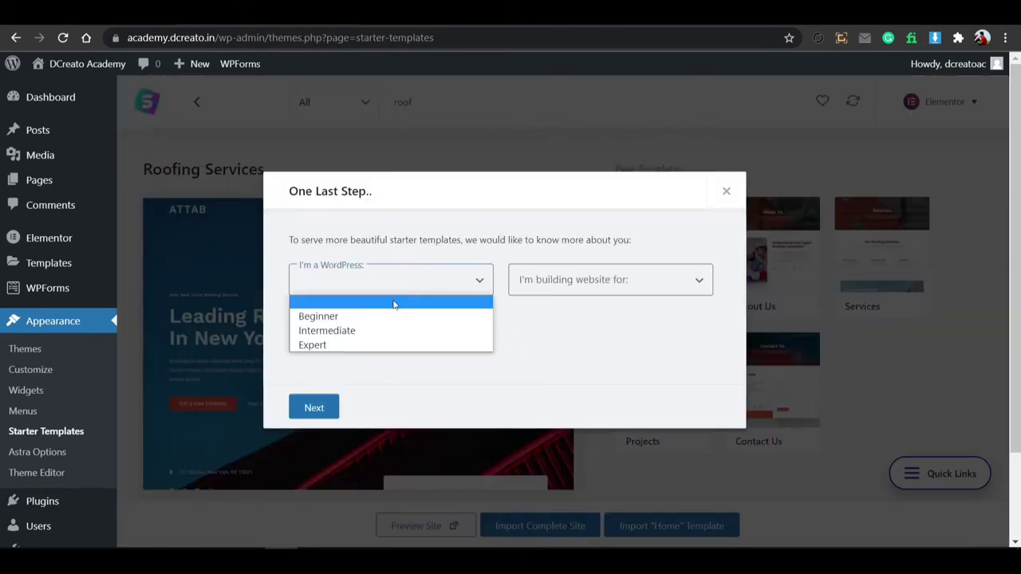
left_click(383, 330)
left_click(554, 291)
left_click(556, 317)
left_click(307, 410)
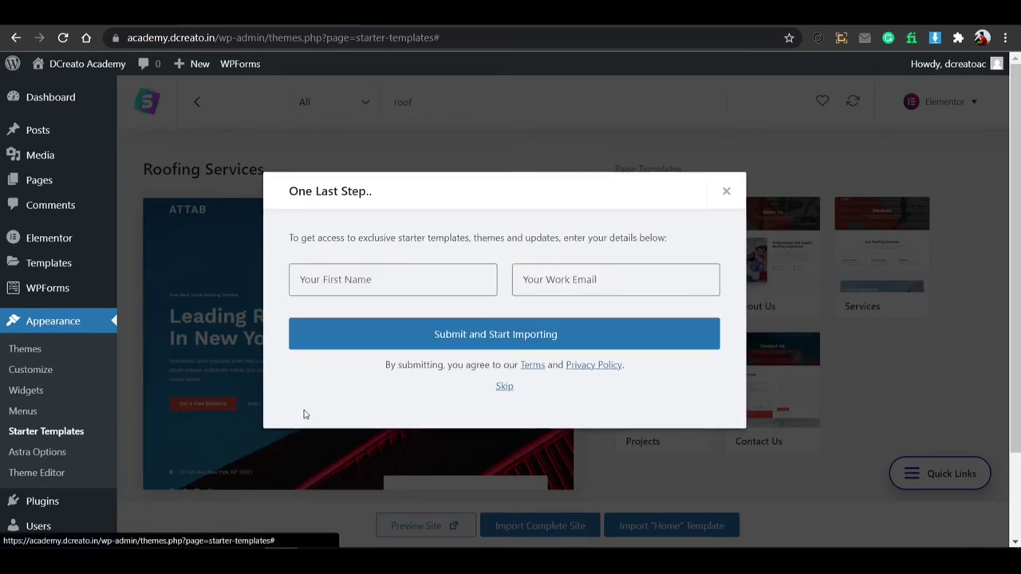
left_click(504, 387)
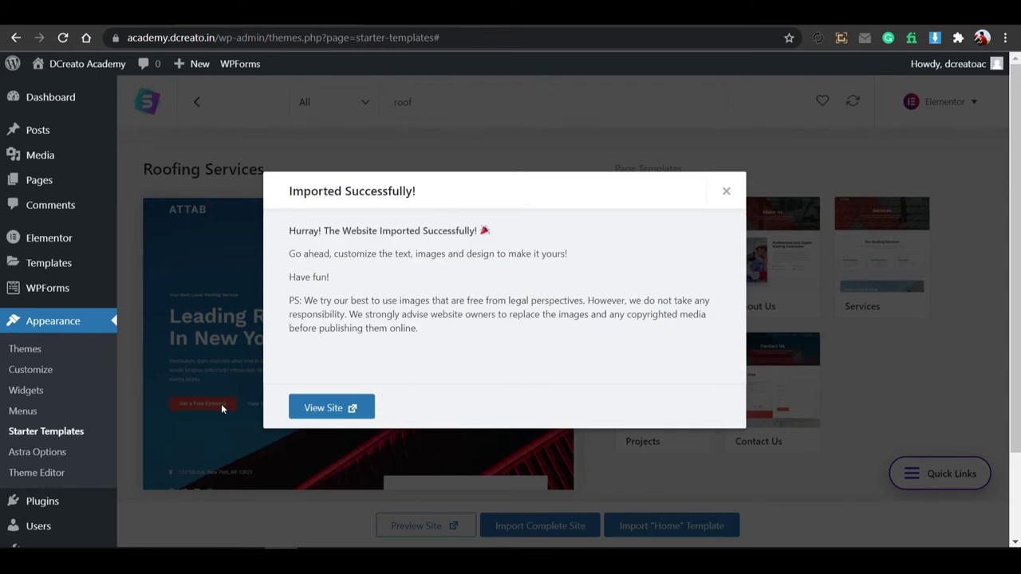
Open the imported website's front end from the import completion dialog.
left_click_drag(289, 233, 496, 237)
left_click(495, 236)
left_click(323, 409)
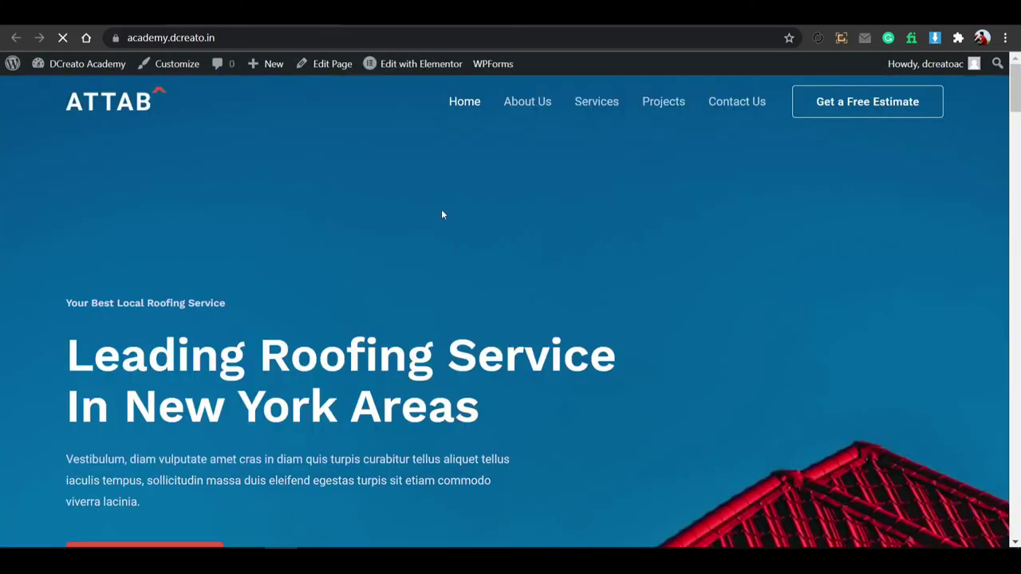
key("ctrl+t")
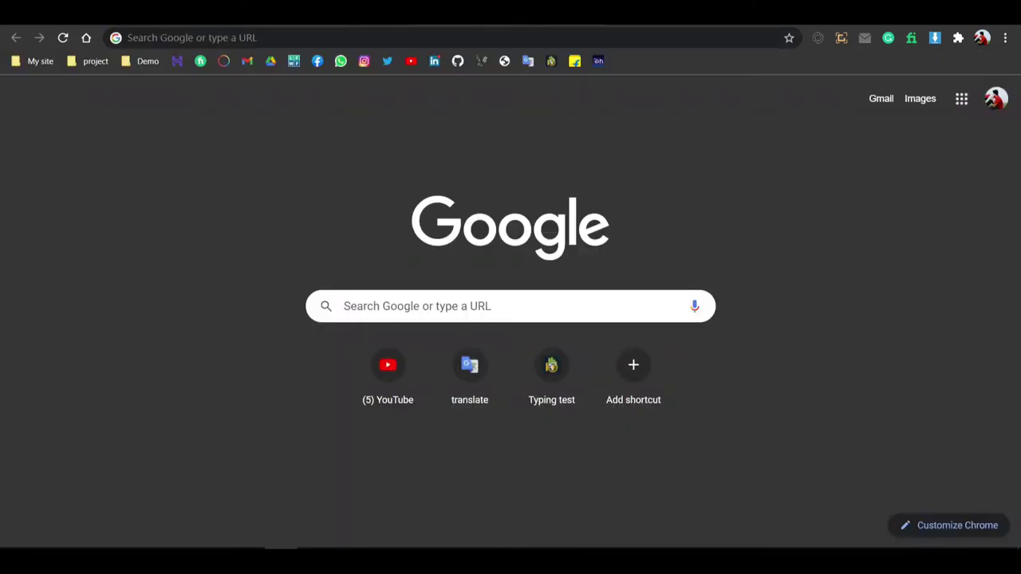
key("ctrl+w")
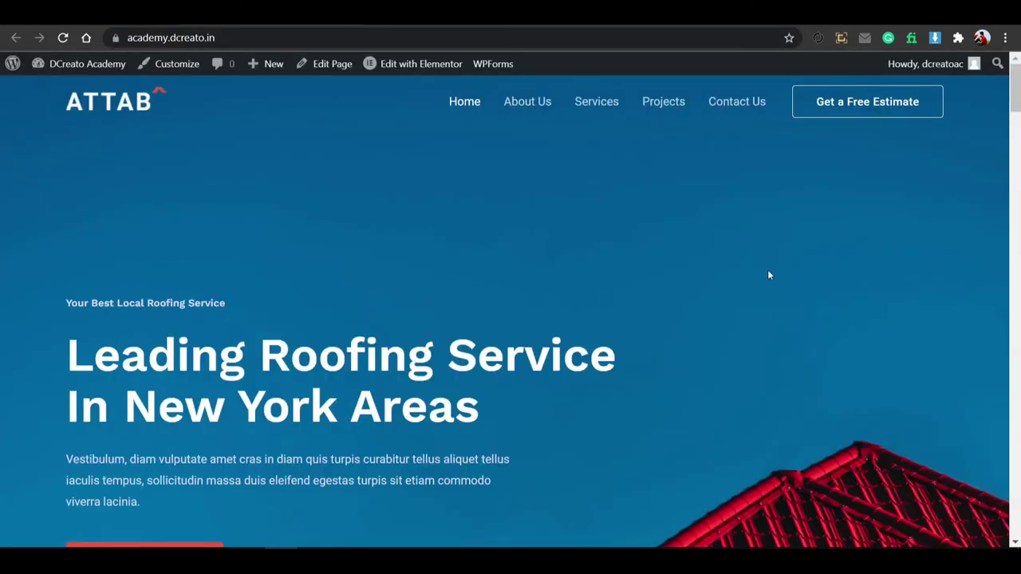
Examine the imported home page down to its footer and try the back-to-top feature.
scroll(545, 176, "down", 10)
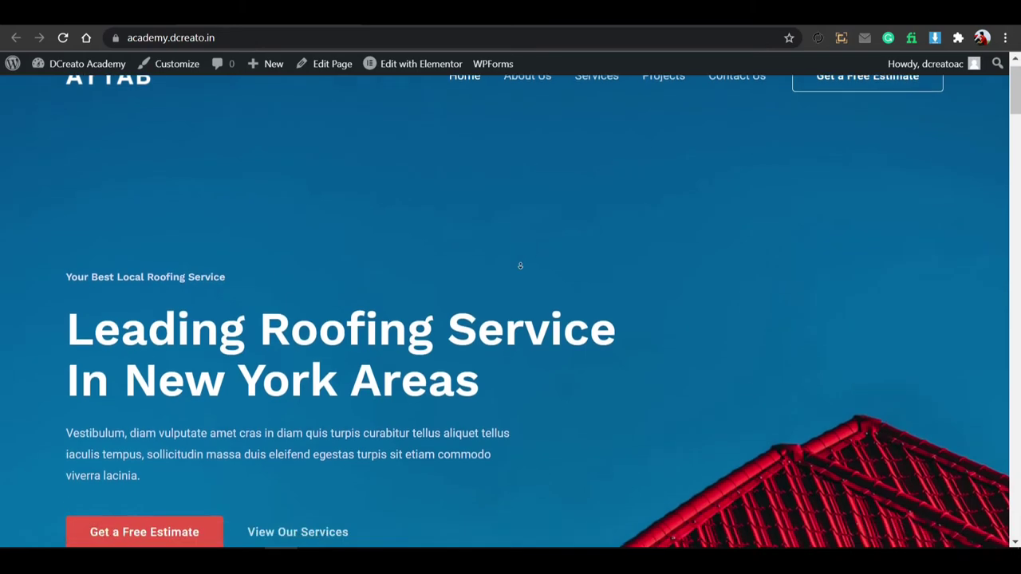
scroll(518, 271, "down", 15)
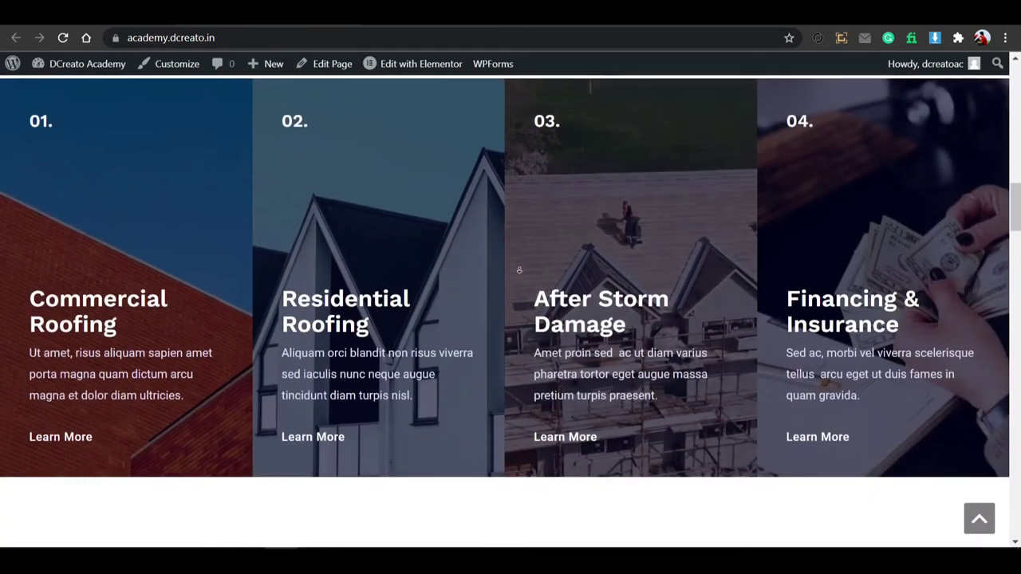
scroll(518, 271, "down", 15)
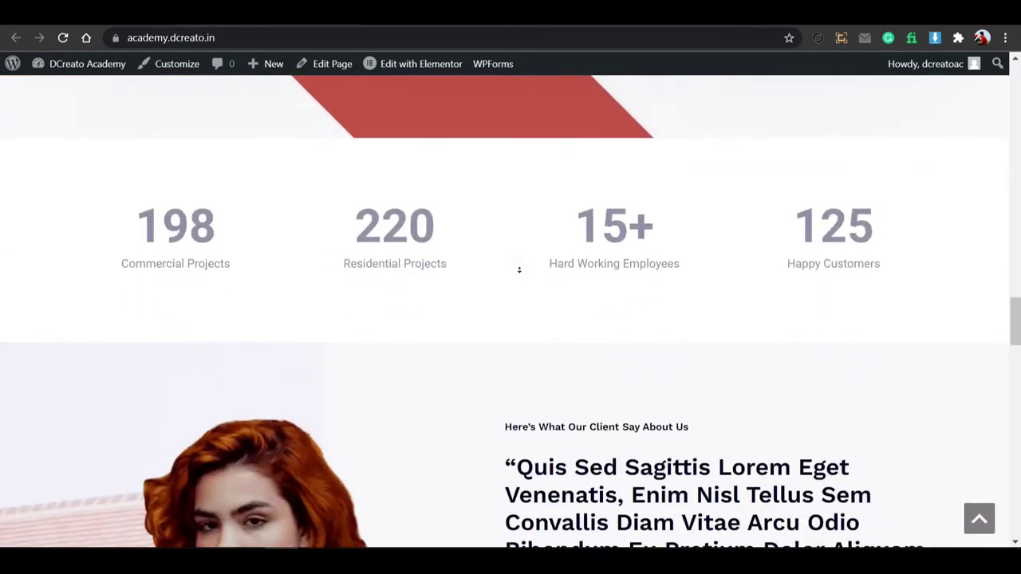
scroll(518, 270, "down", 15)
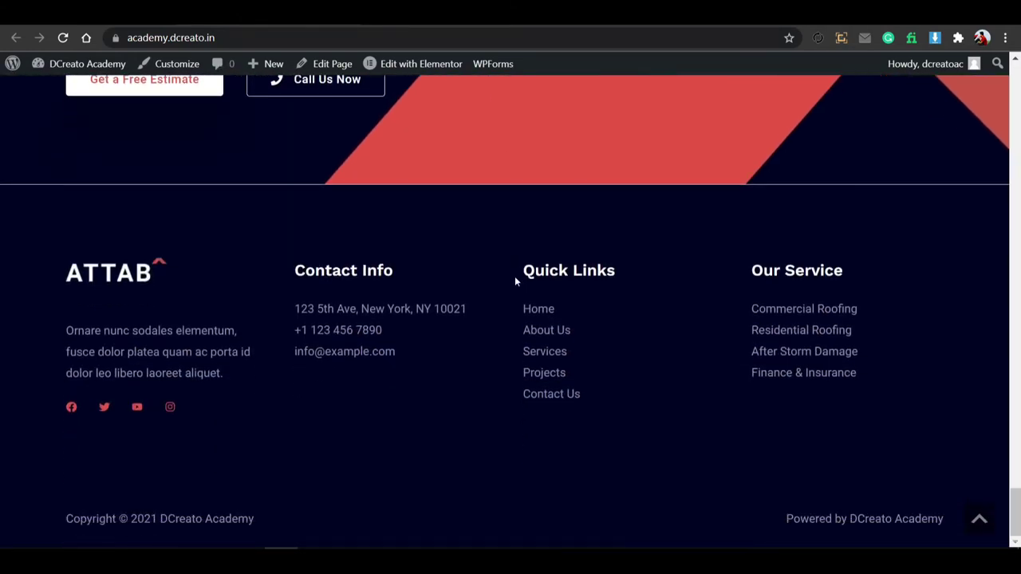
scroll(514, 276, "up", 15)
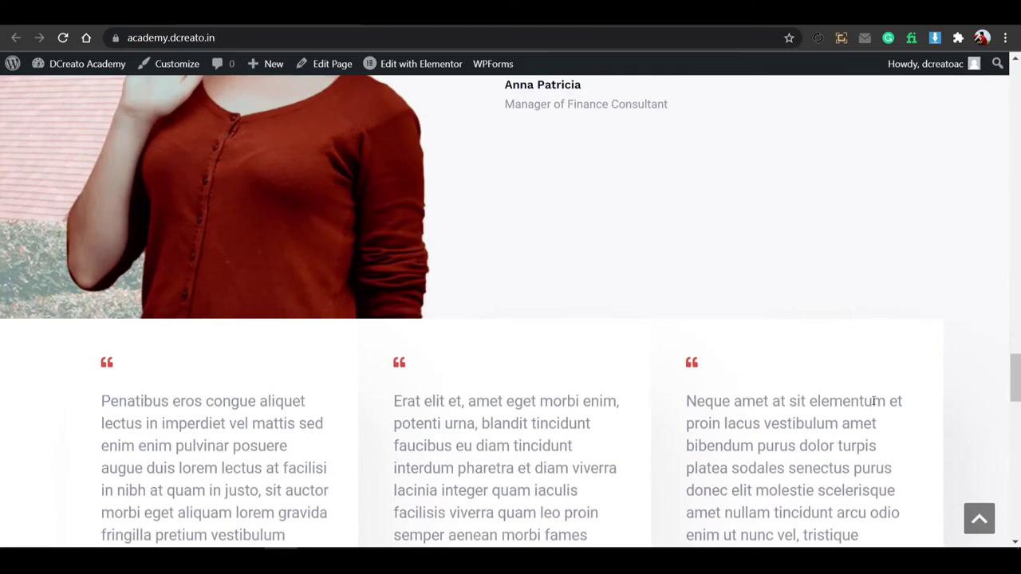
left_click(980, 530)
scroll(576, 284, "down", 3)
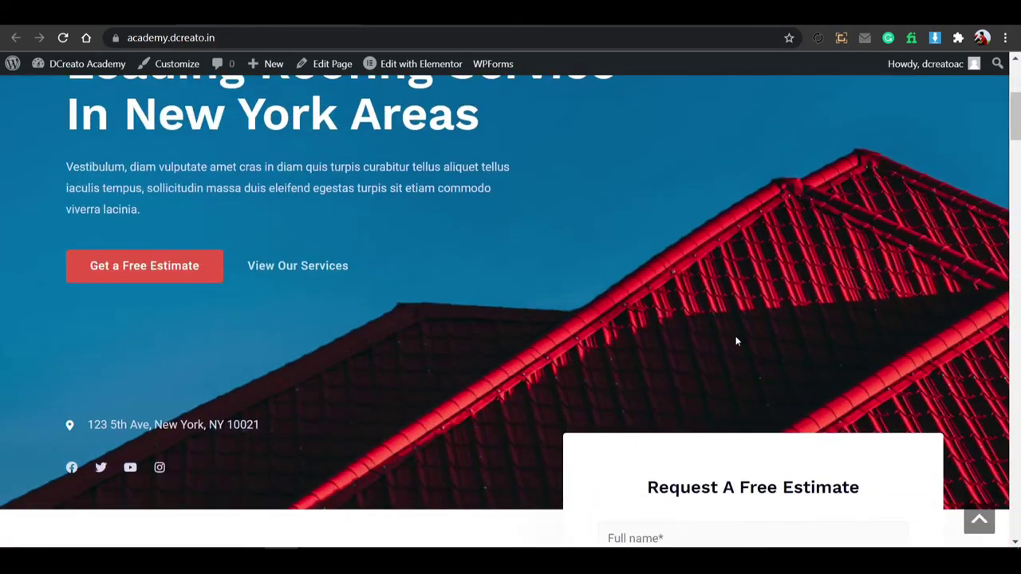
Sample the red of the Send Request button with Quick HTML Color Picker and copy its HTML code.
scroll(720, 273, "up", 3)
scroll(558, 417, "down", 5)
scroll(693, 295, "down", 8)
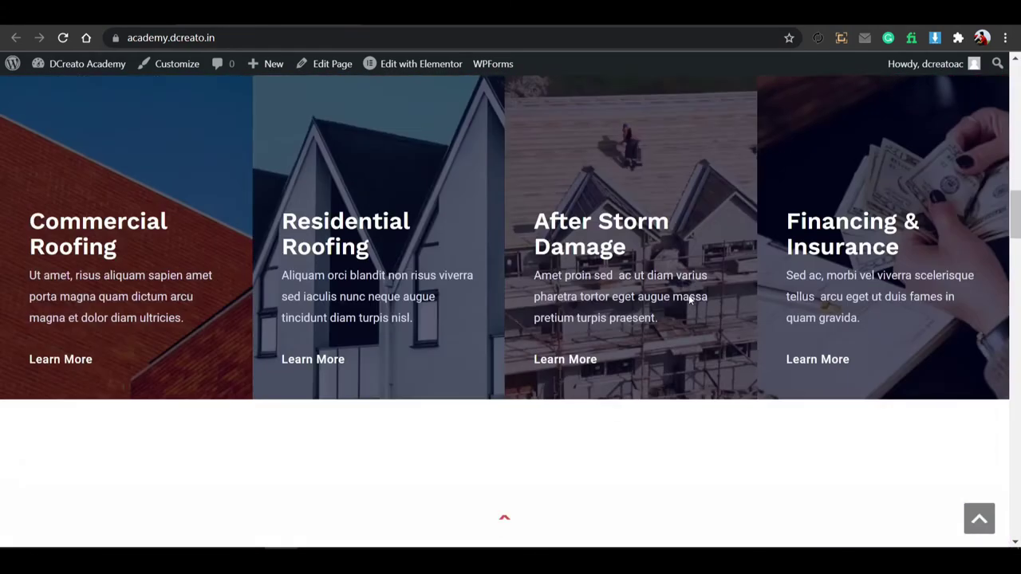
scroll(691, 298, "up", 3)
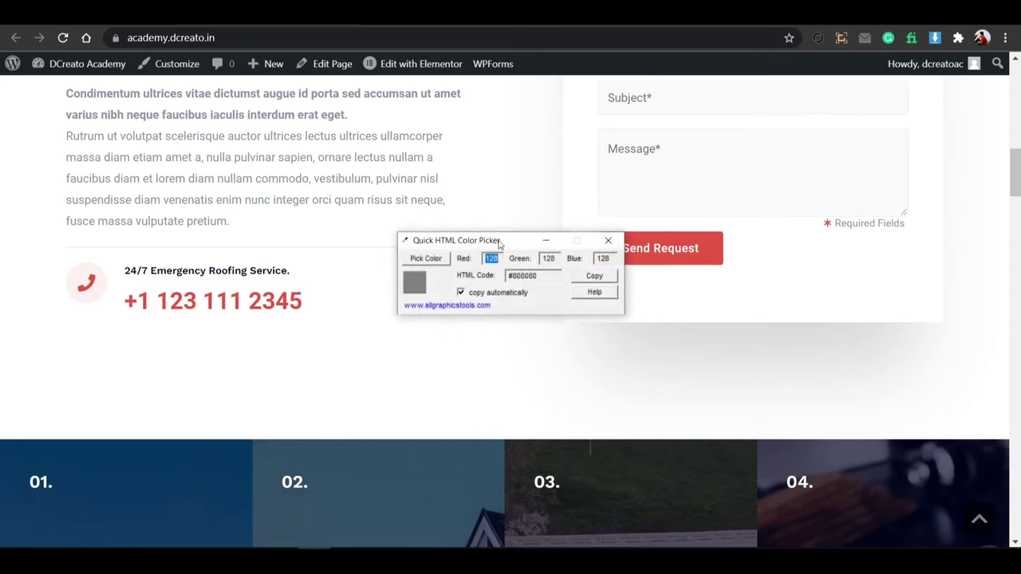
left_click_drag(500, 246, 475, 249)
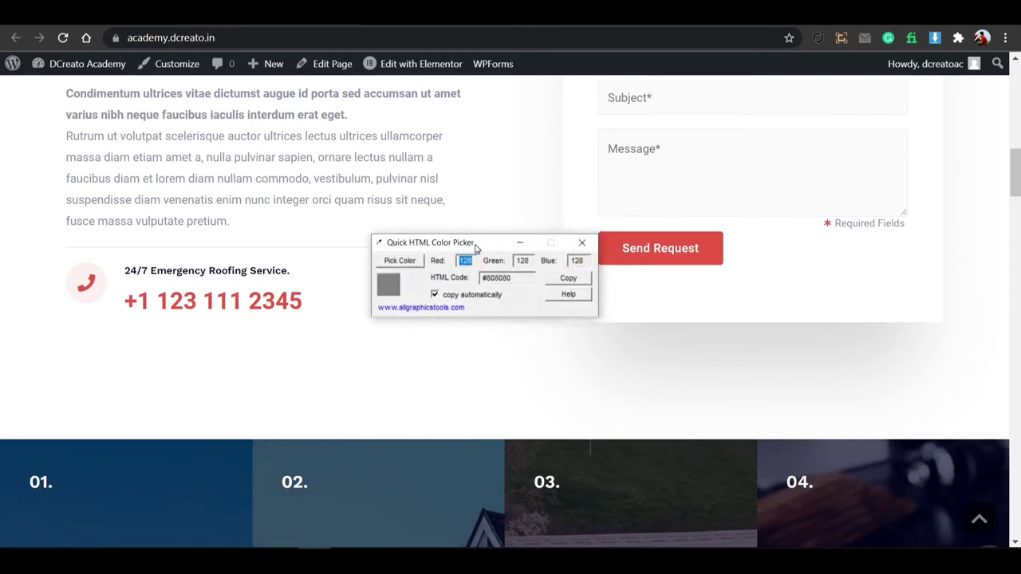
left_click(406, 265)
left_click(620, 248)
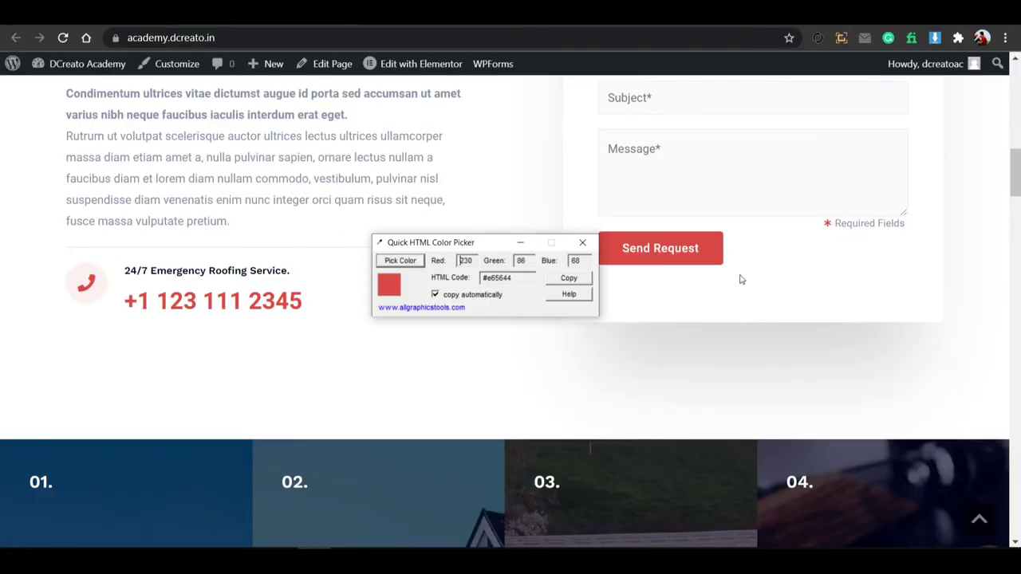
left_click(566, 279)
left_click(520, 243)
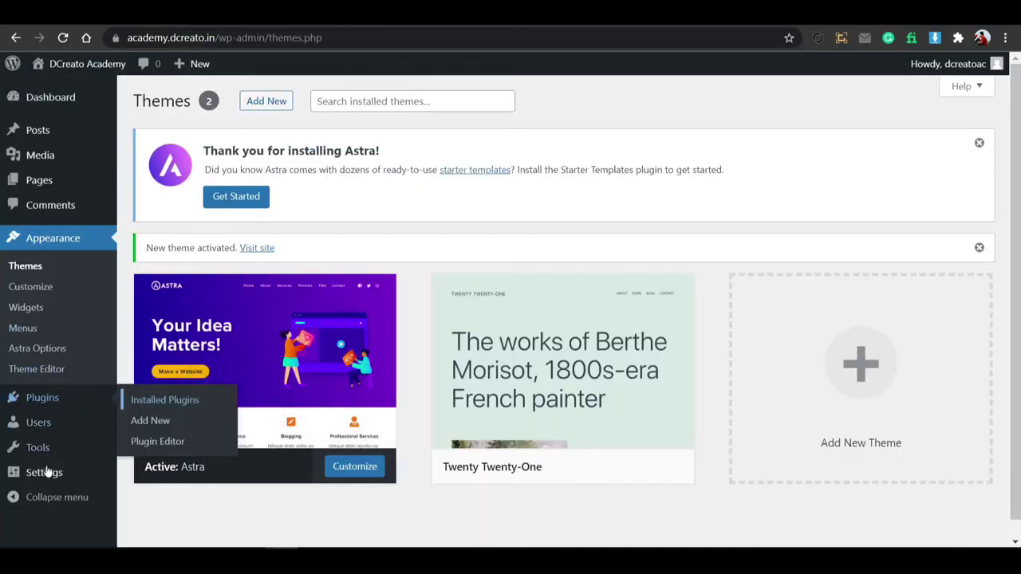
Reload the WordPress admin and open the icon settings of the To Top plugin.
left_click(64, 37)
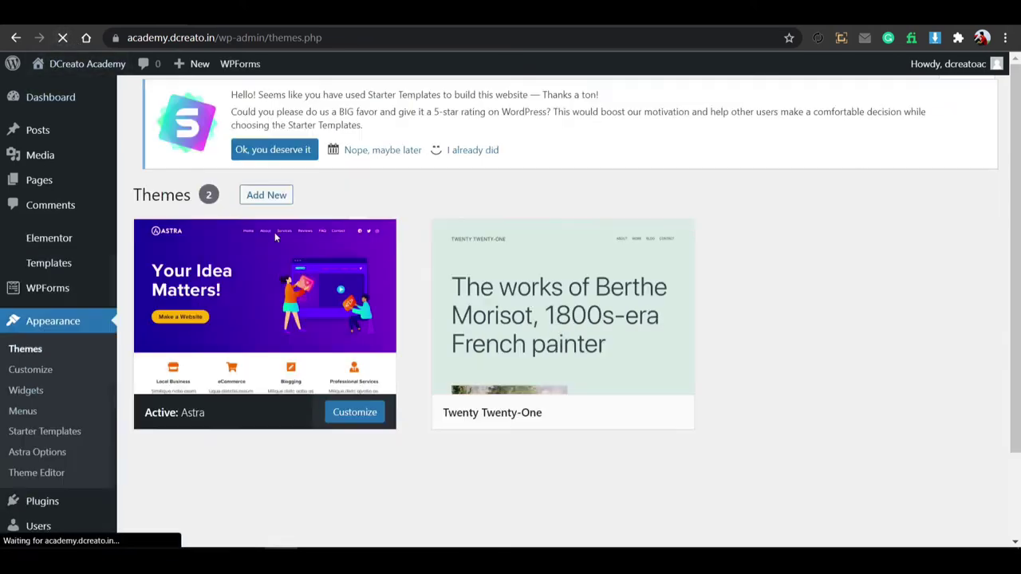
scroll(110, 471, "down", 2)
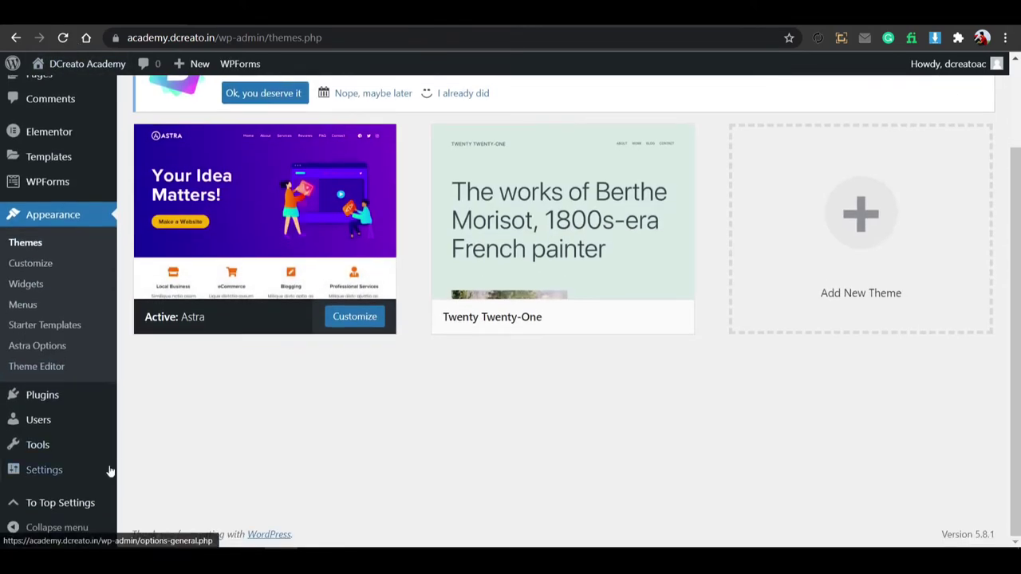
left_click(79, 509)
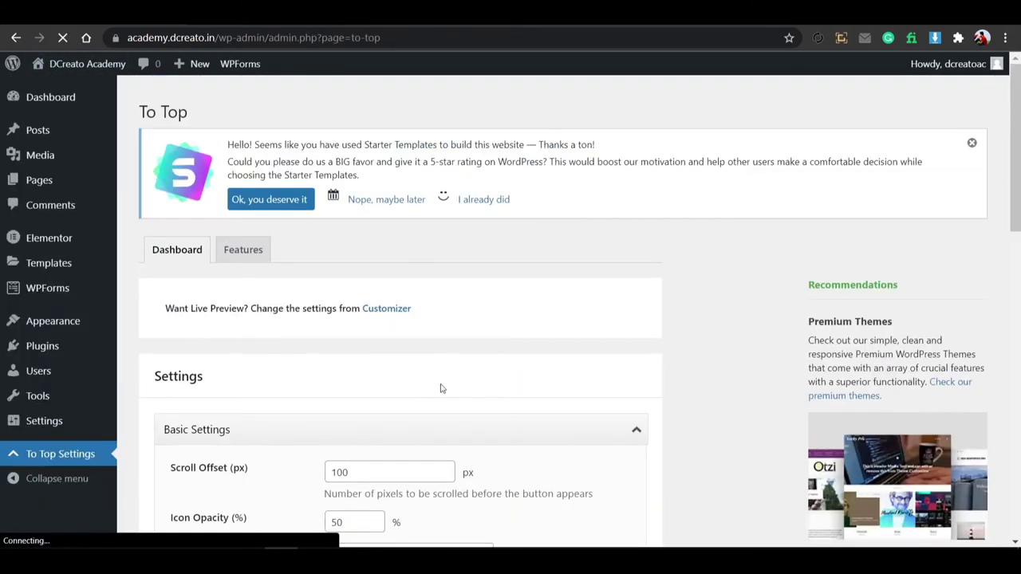
scroll(440, 385, "down", 5)
left_click(588, 269)
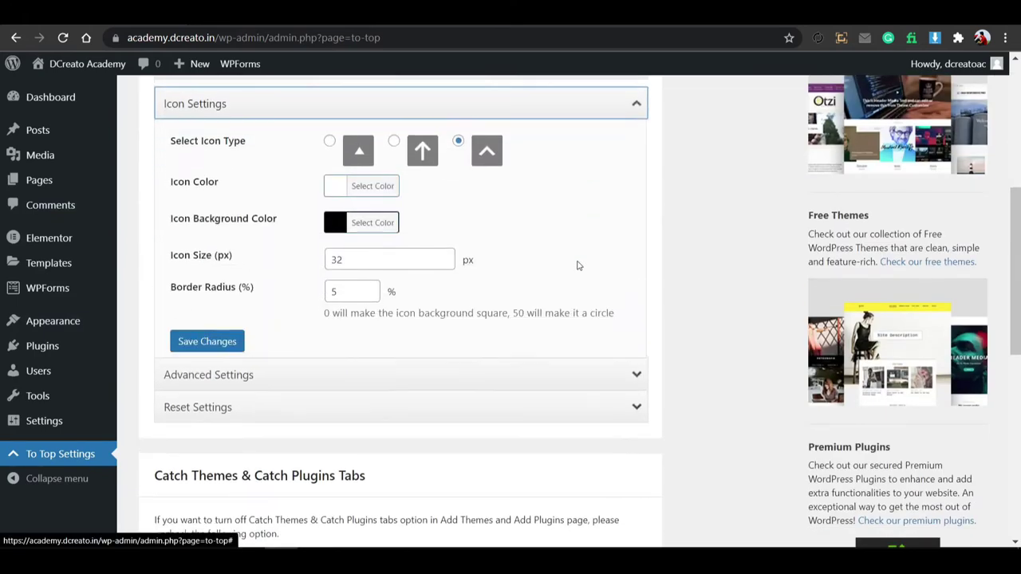
Set the To Top icon's background color to the copied red and its border radius to 50%, and save the changes.
left_click(367, 222)
triple_click(417, 225)
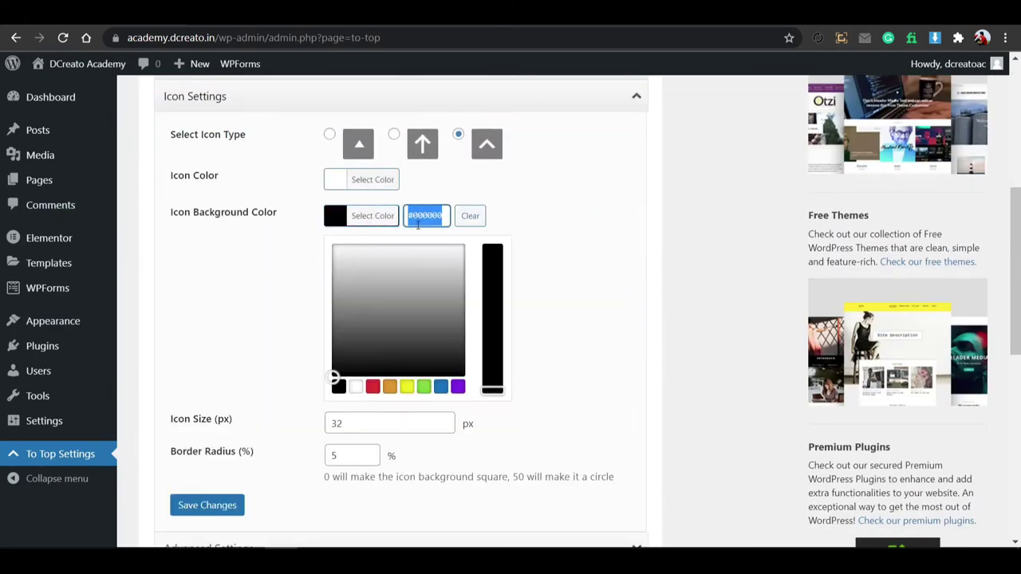
key("ctrl+v")
left_click(375, 216)
left_click(356, 281)
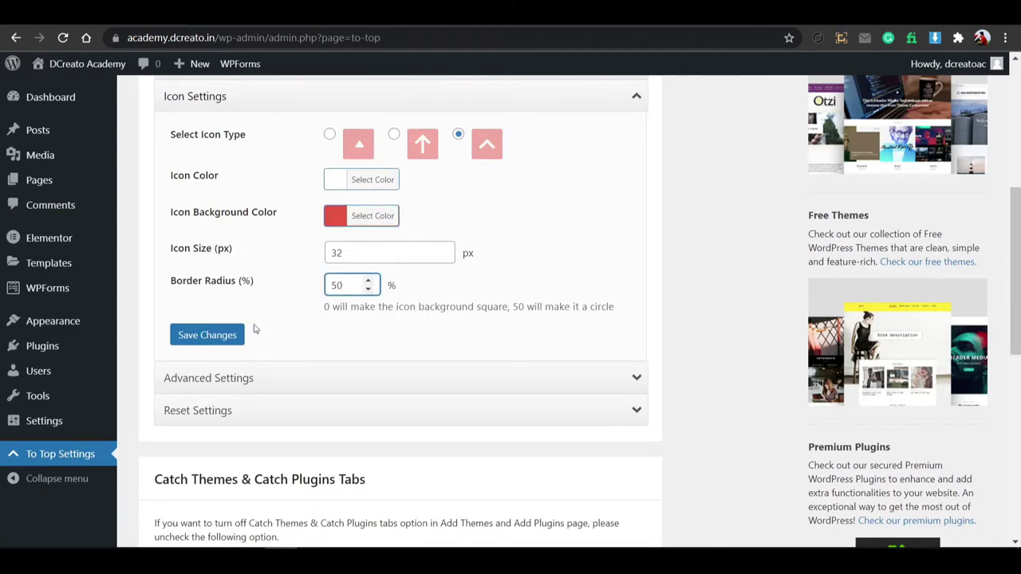
left_click(233, 339)
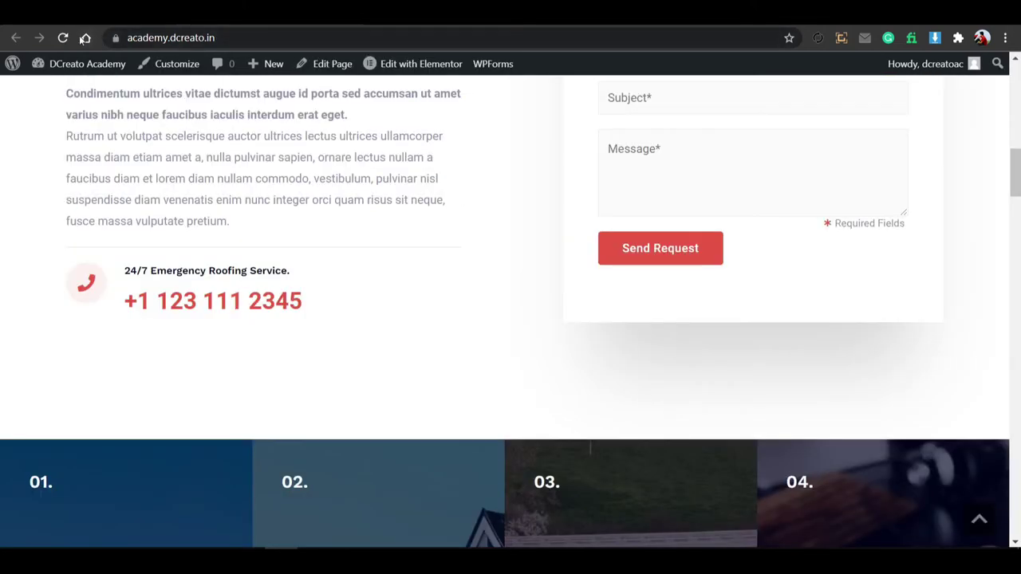
Reload the site's home page and try the restyled back-to-top button.
left_click(63, 37)
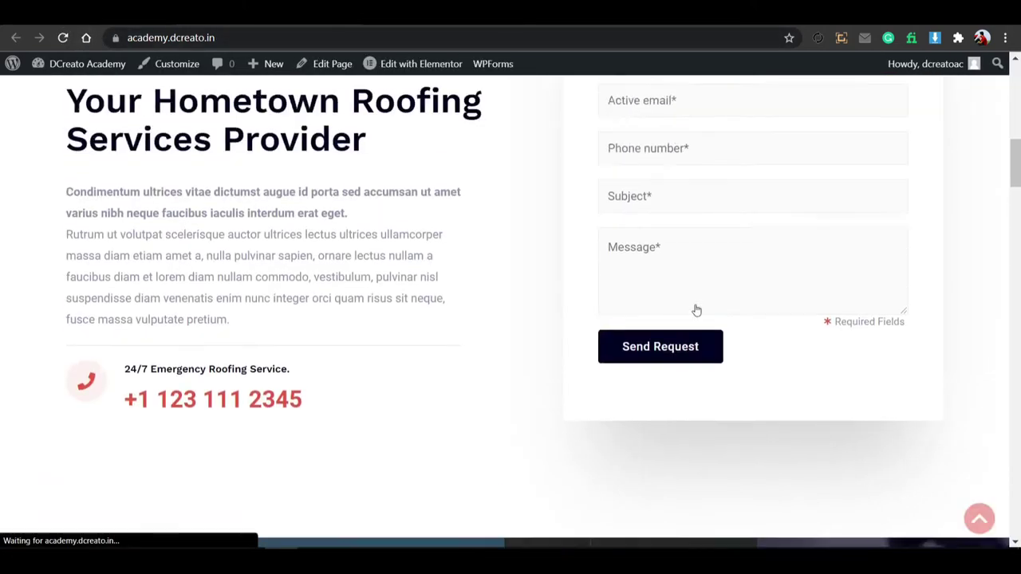
scroll(695, 309, "down", 10)
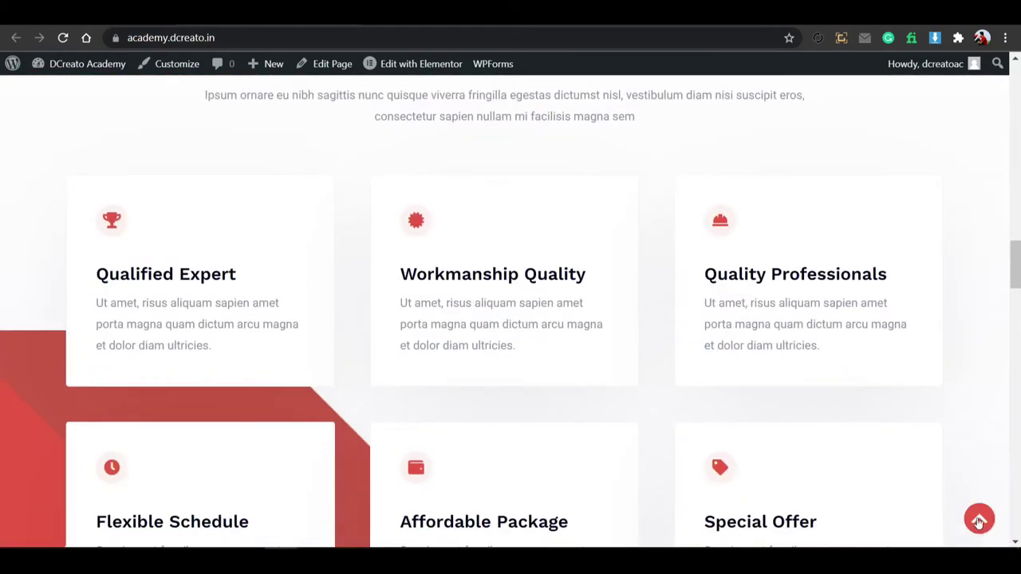
left_click(978, 520)
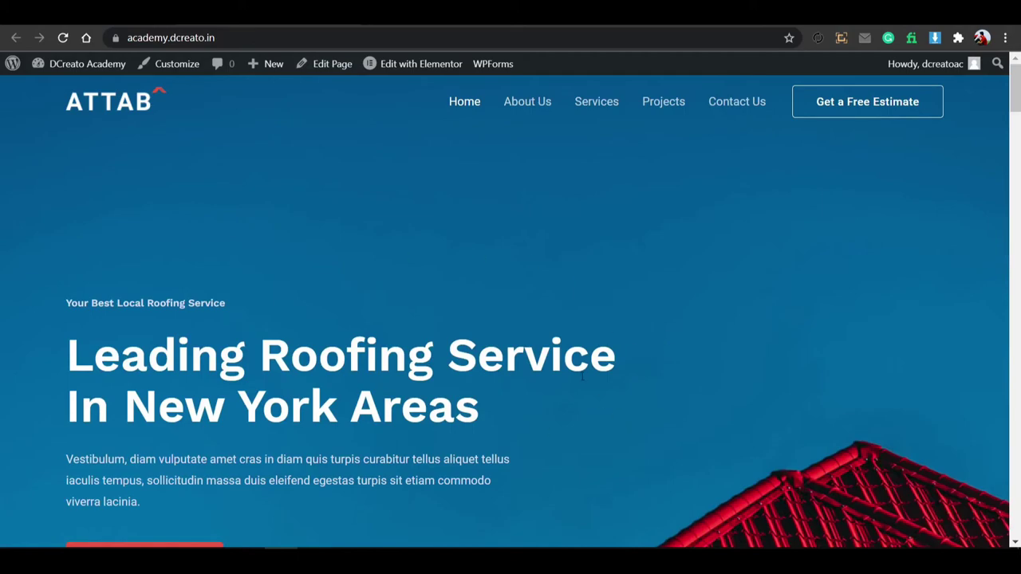
Examine the home page sections from the hero through the services, feature cards and project counters.
scroll(320, 452, "down", 15)
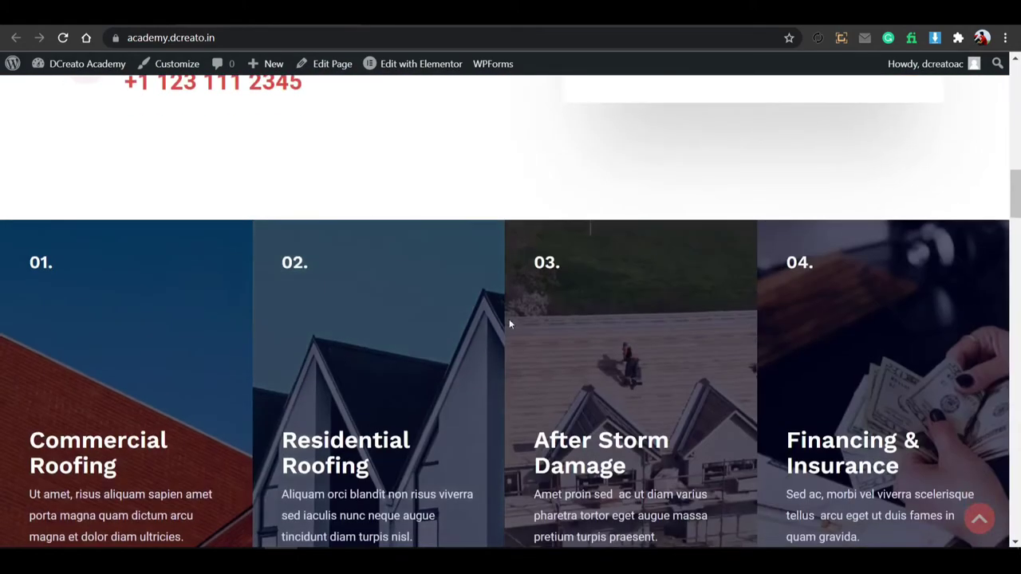
scroll(485, 328, "down", 8)
scroll(579, 319, "up", 1)
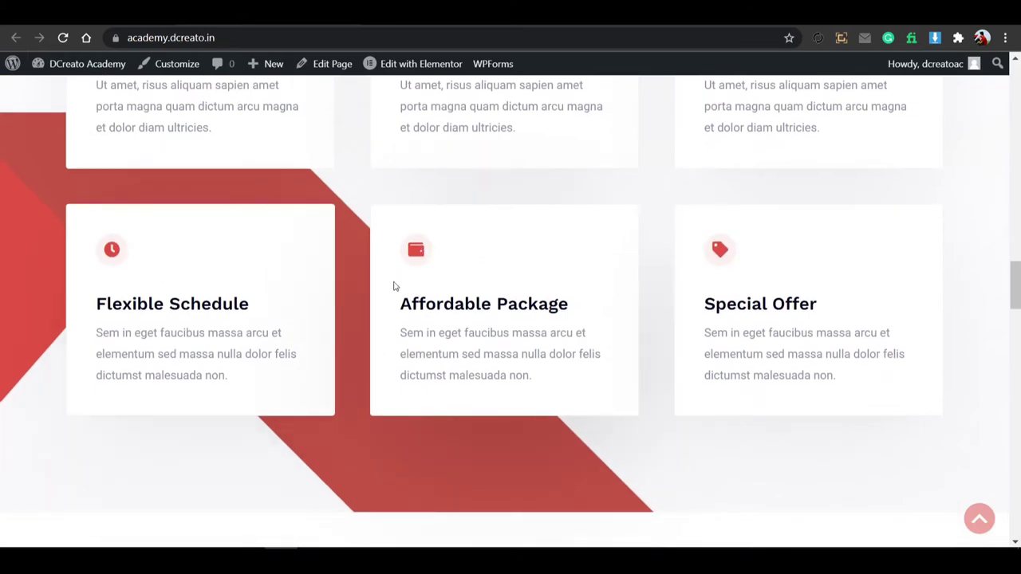
scroll(542, 364, "down", 5)
scroll(526, 327, "up", 2)
left_click_drag(430, 255, 444, 276)
left_click(534, 319)
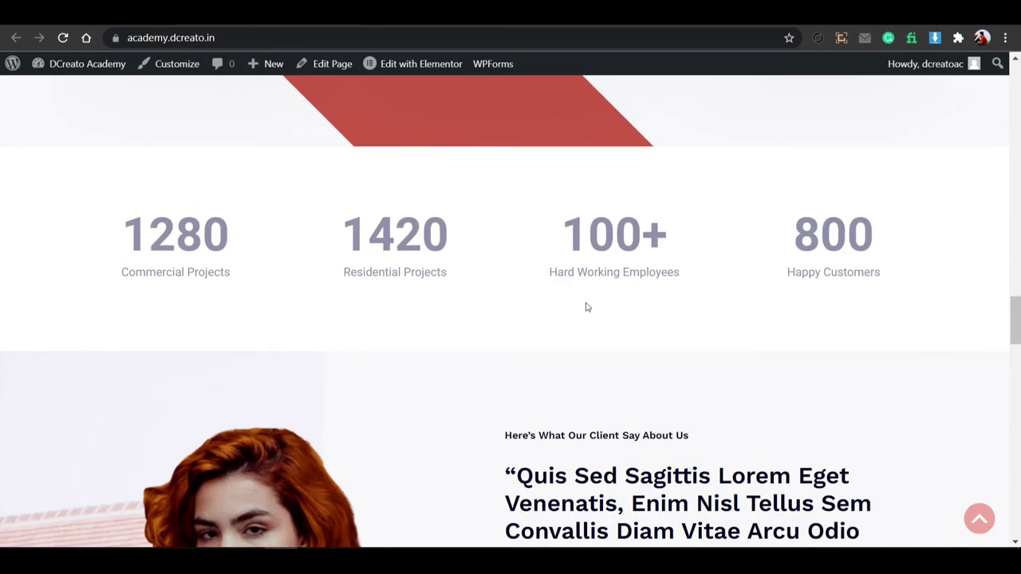
scroll(586, 311, "up", 15)
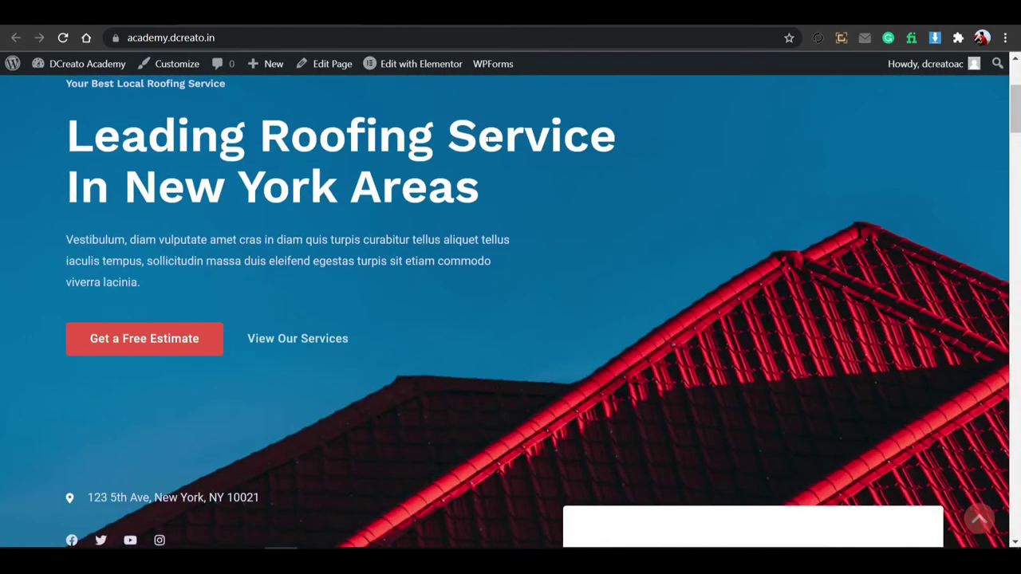
scroll(553, 152, "up", 3)
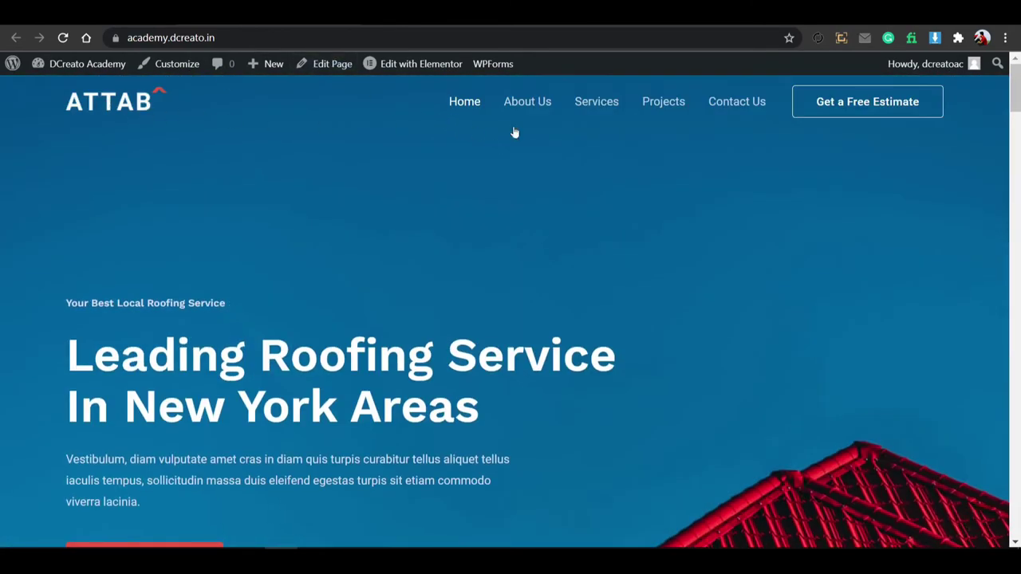
Test the link of the header's Get a Free Estimate button and return to the home page.
scroll(806, 120, "down", 1)
left_click(827, 98)
left_click(226, 38)
left_click(374, 91)
left_click(16, 37)
Step through the fields of the Request A Free Estimate form and look over the testimonials on the home page.
scroll(636, 207, "down", 10)
left_click(668, 173)
key("Tab")
key("Tab")
key("Tab")
key("Tab")
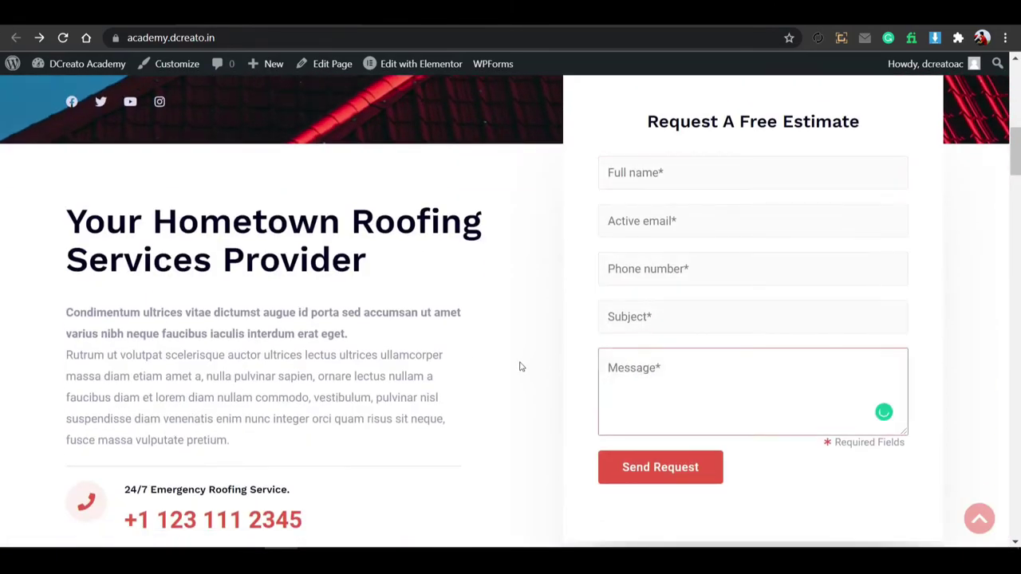
scroll(487, 271, "down", 20)
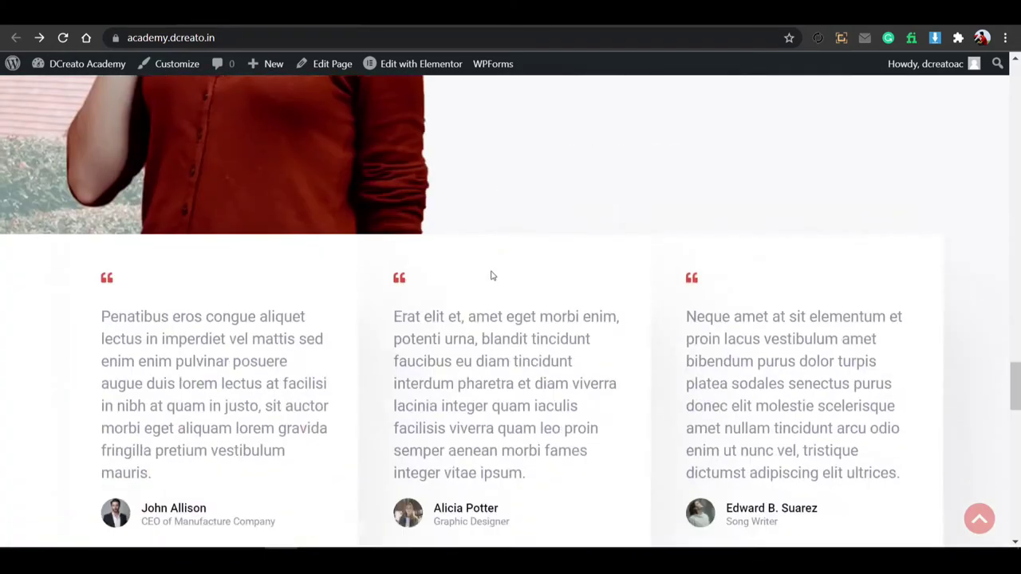
scroll(487, 275, "up", 15)
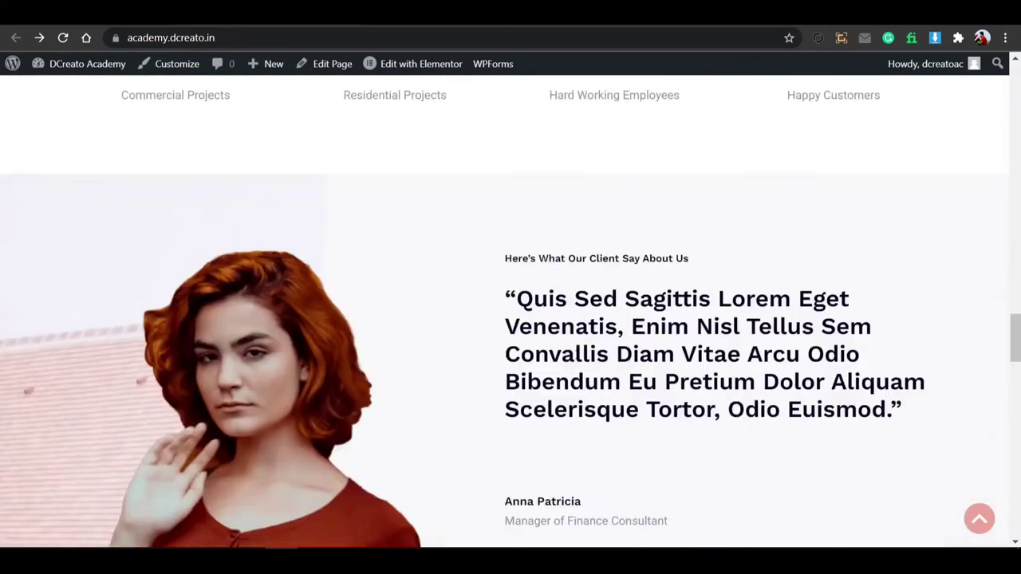
scroll(577, 353, "up", 10)
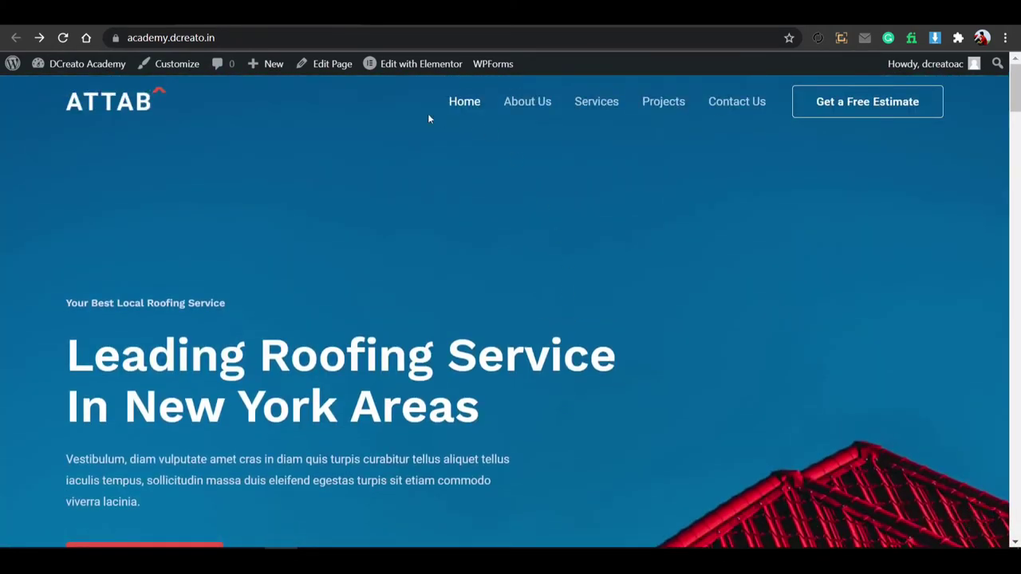
Open the home page in Elementor, set the hero section's top padding to 200 px, and update the page.
left_click(425, 64)
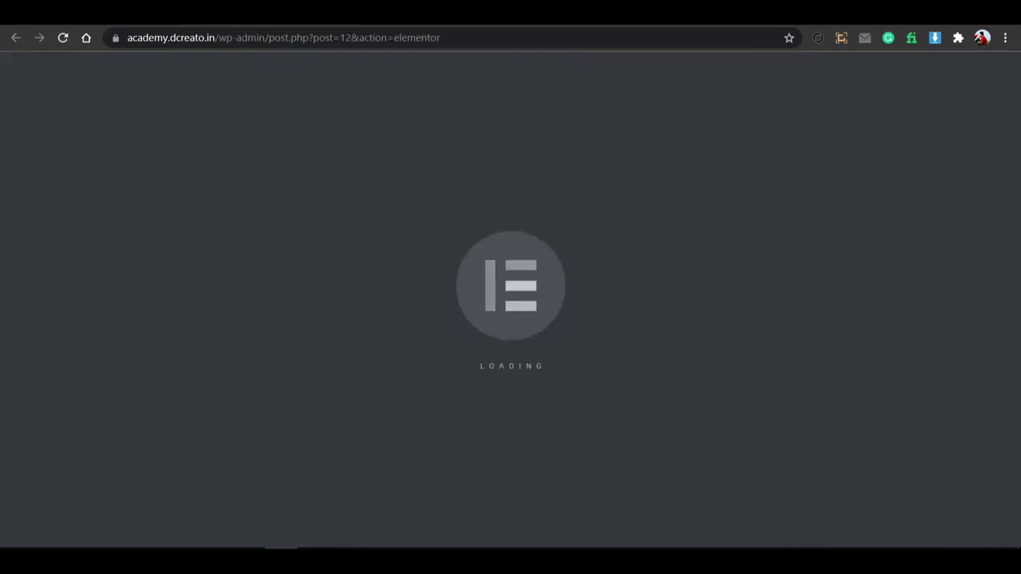
key("alt+Left")
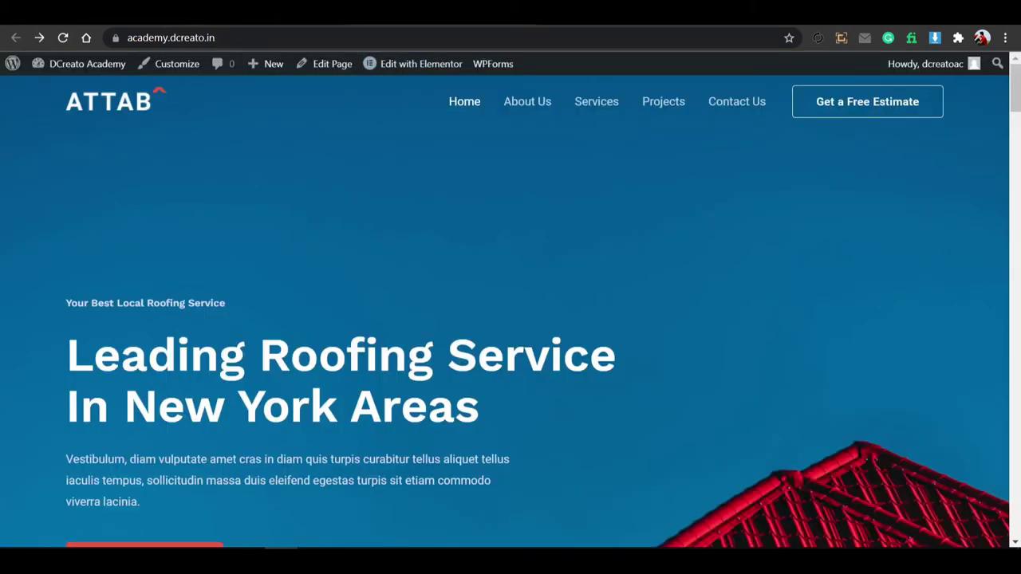
key("alt+Right")
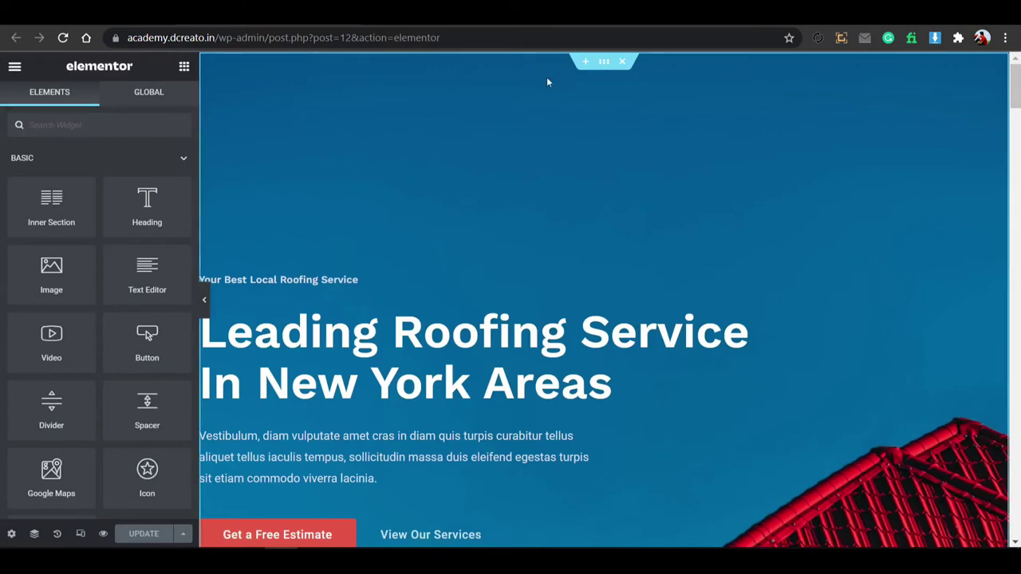
left_click(605, 70)
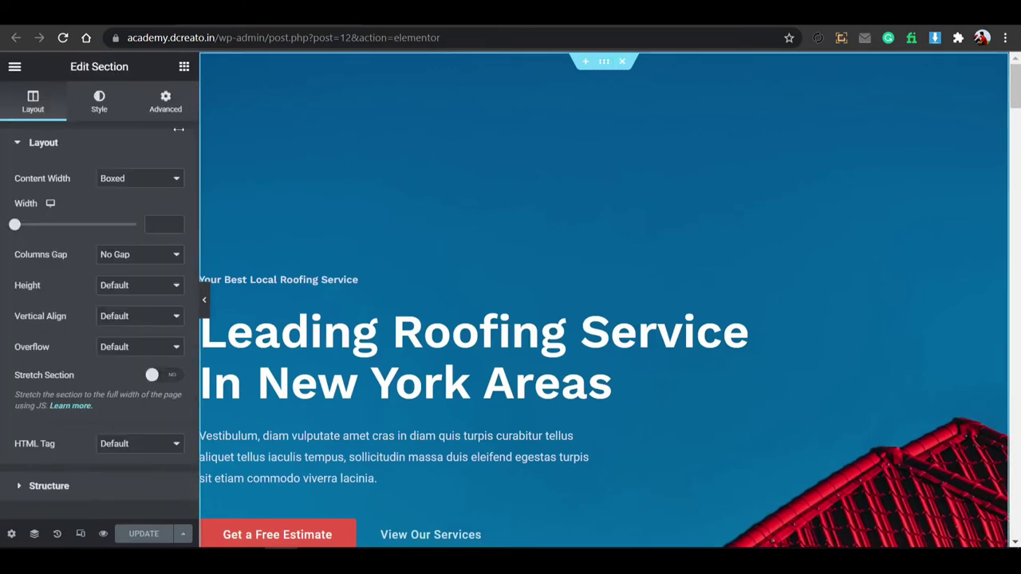
left_click(155, 112)
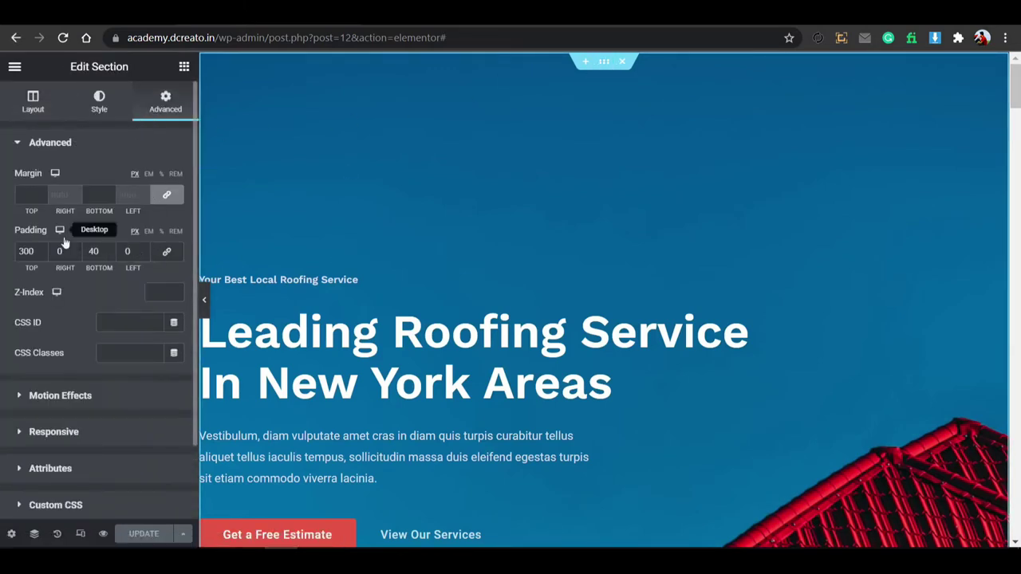
key("shift+Left")
type("2")
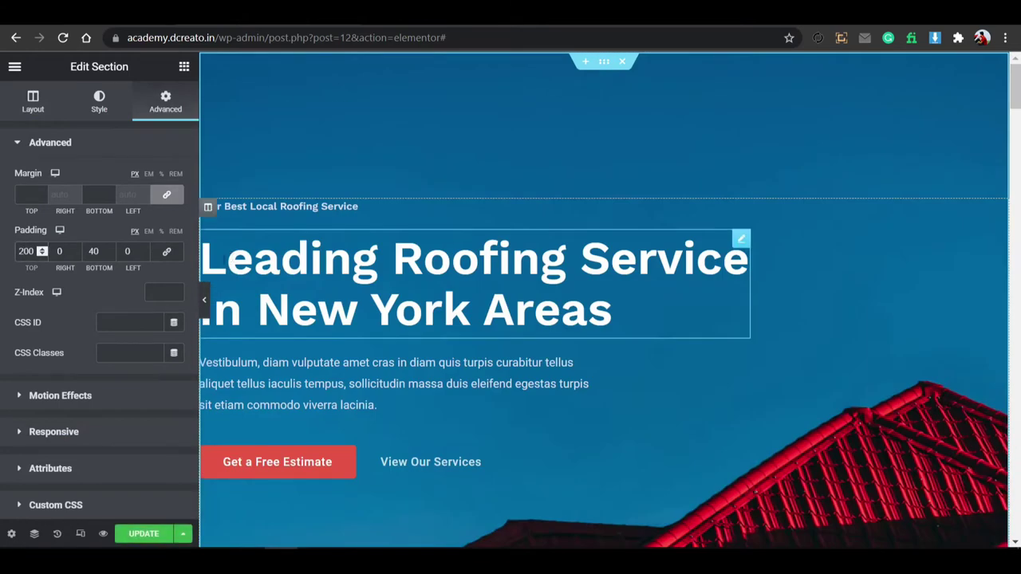
left_click(148, 533)
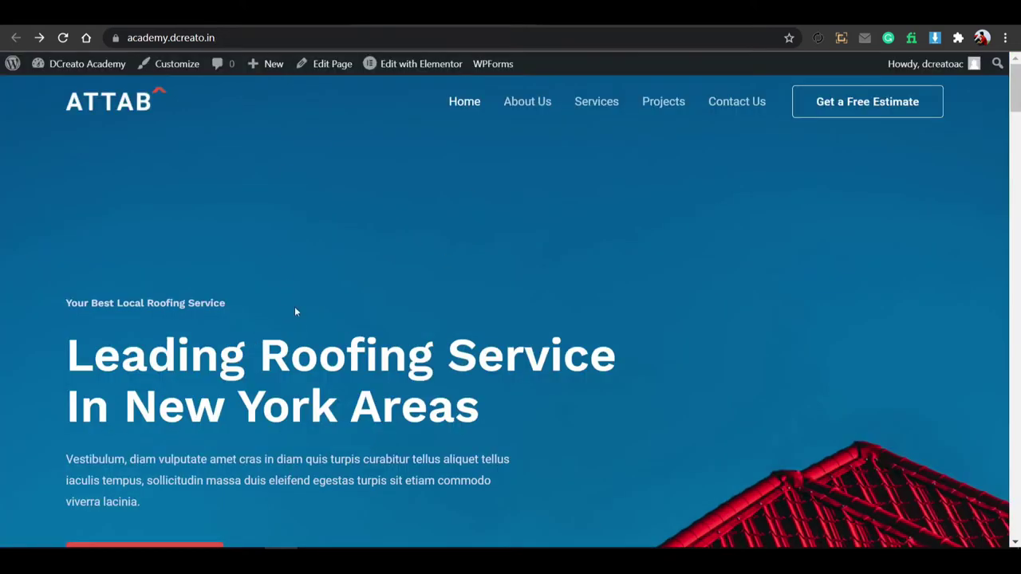
Test the link of the hero's Get a Free Estimate button on the live home page and return.
scroll(294, 311, "down", 3)
left_click(212, 340)
left_click(225, 37)
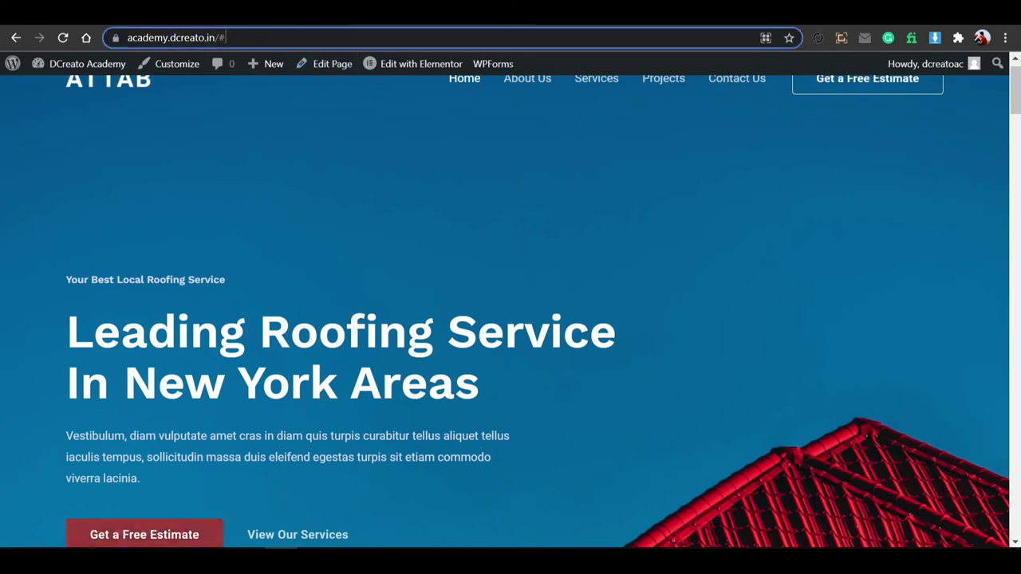
left_click(271, 134)
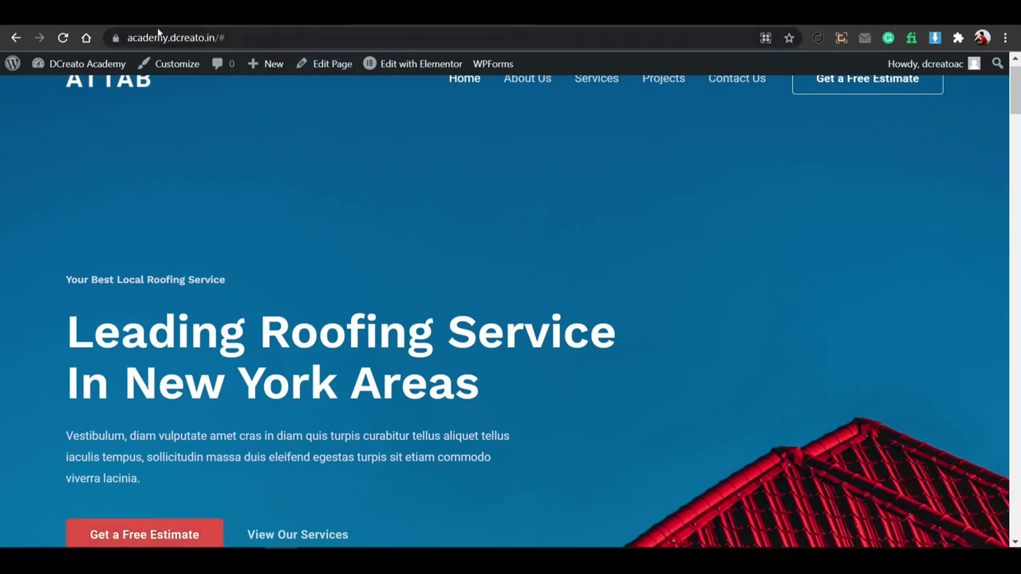
left_click(16, 38)
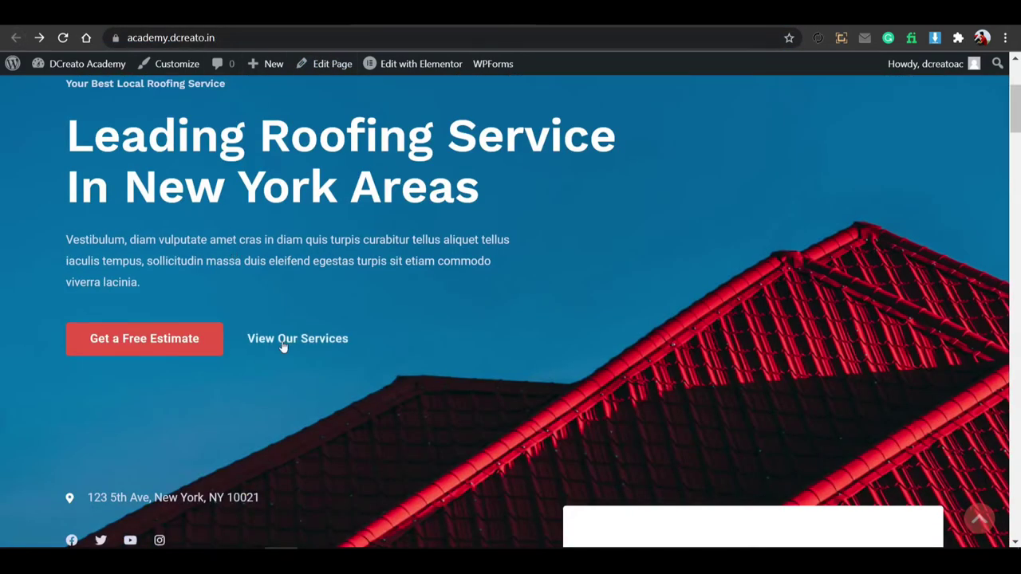
scroll(465, 351, "up", 3)
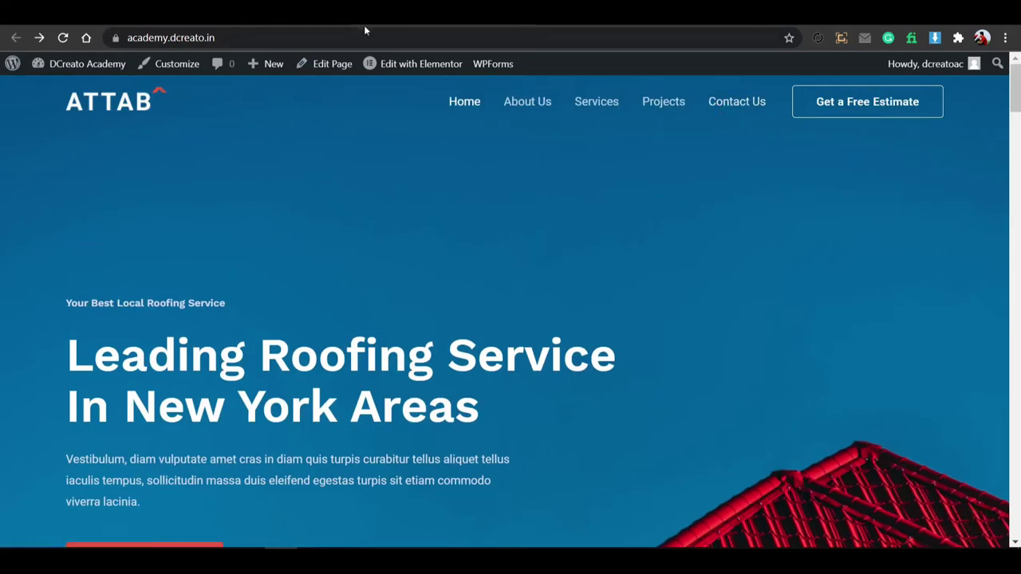
Open the live Contact Us page to check its URL format and return to the home page.
left_click(725, 110)
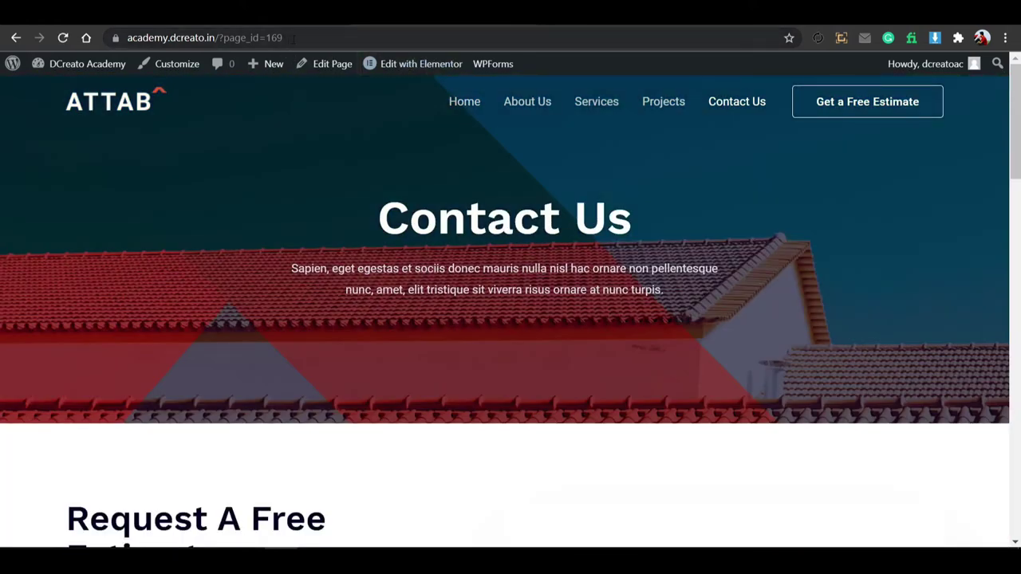
left_click_drag(293, 37, 217, 37)
left_click(274, 143)
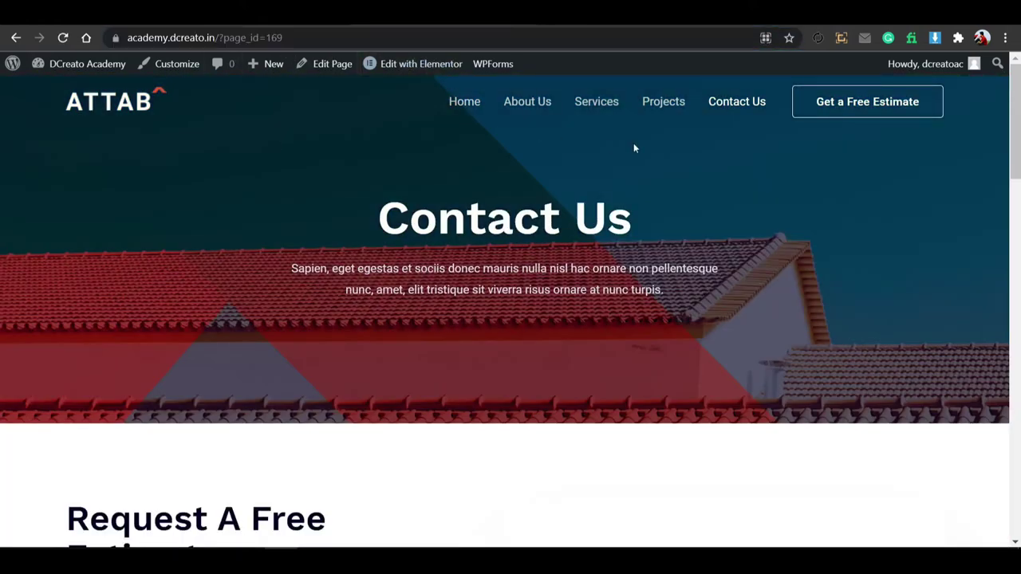
left_click(16, 38)
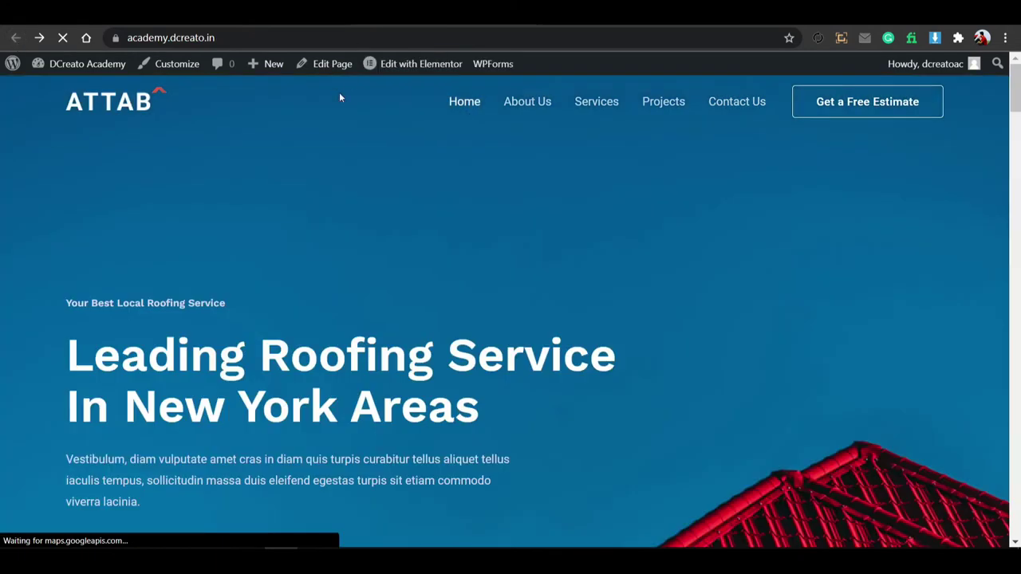
key("alt+Left")
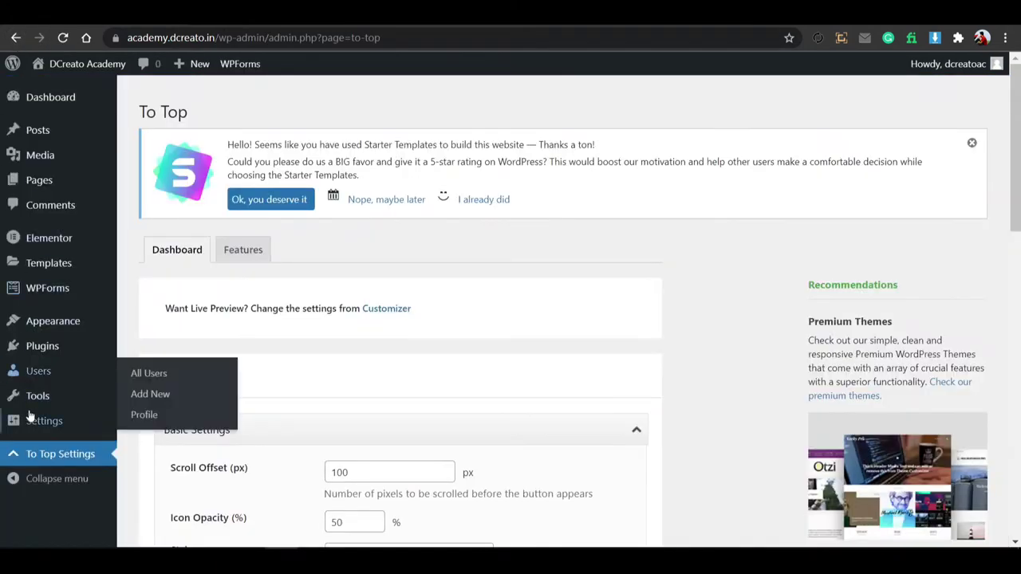
Set the site tagline to "welcome to my roofing services" in the general settings and save the changes.
mouse_move(40, 421)
left_click(153, 386)
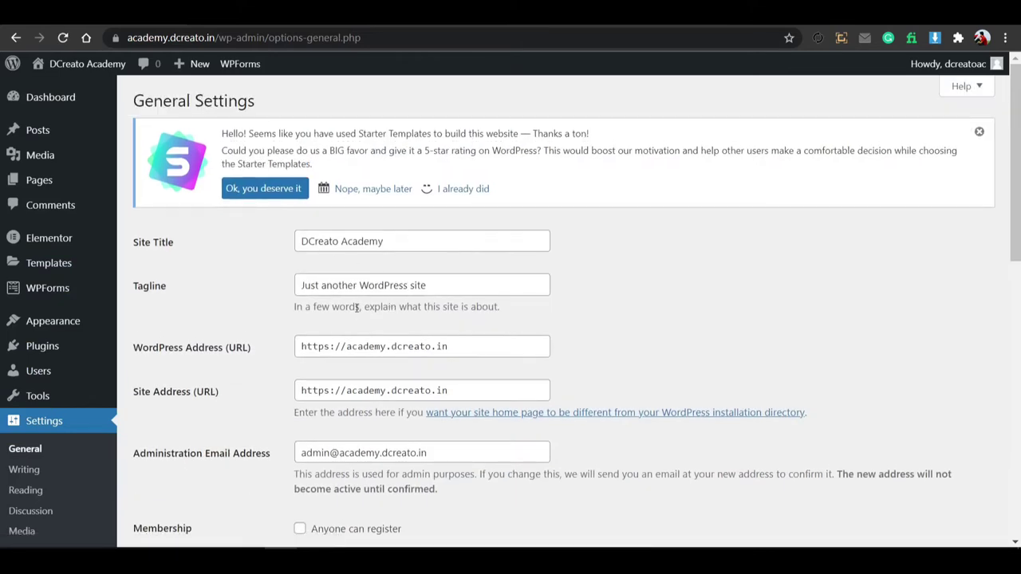
left_click_drag(439, 288, 279, 305)
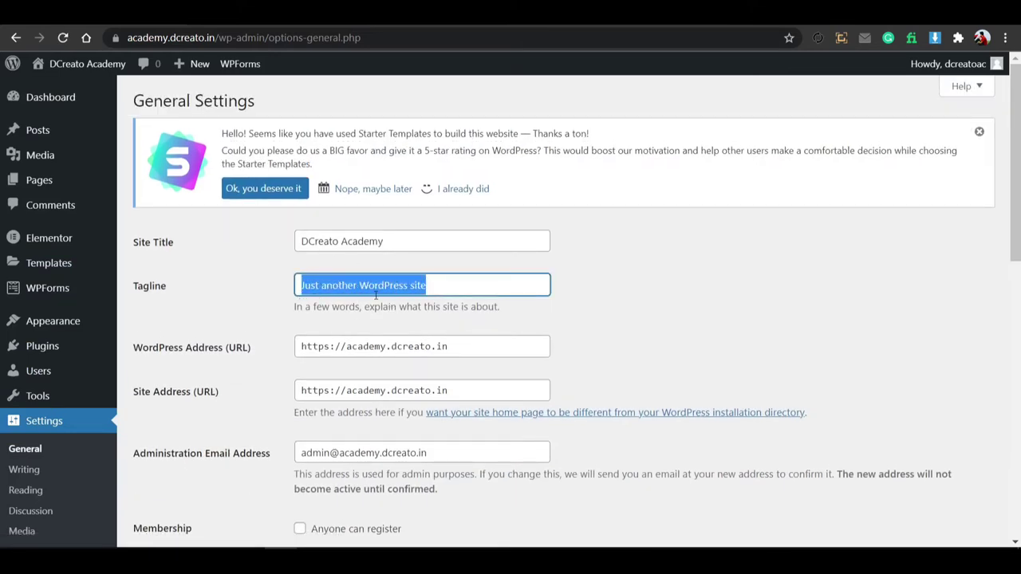
type("welco")
type("me to my")
type(" w")
key("BackSpace")
type("roofing services")
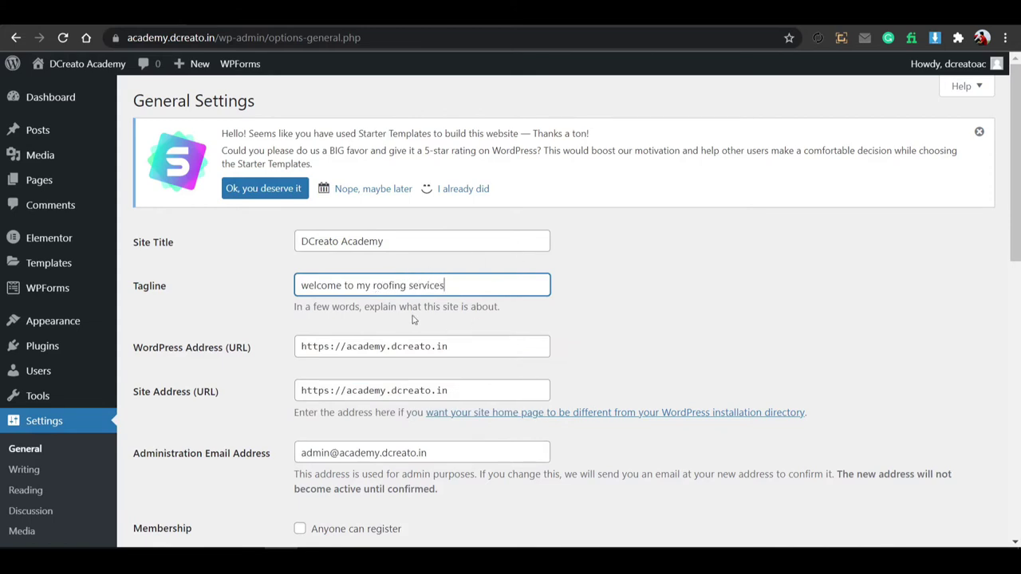
scroll(407, 319, "down", 10)
left_click(169, 473)
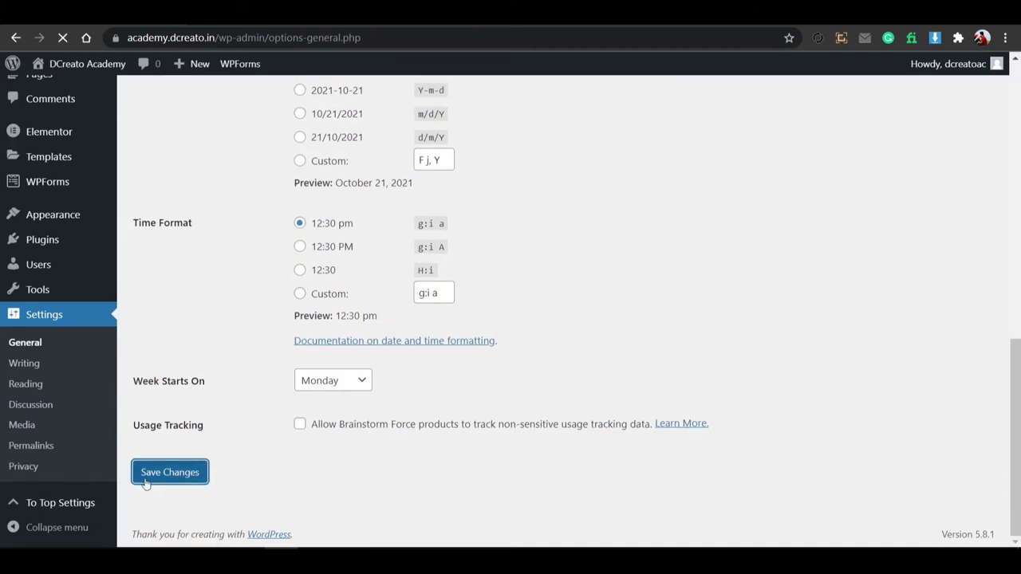
Choose Home as the static homepage in the reading settings and save the changes.
scroll(39, 367, "down", 5)
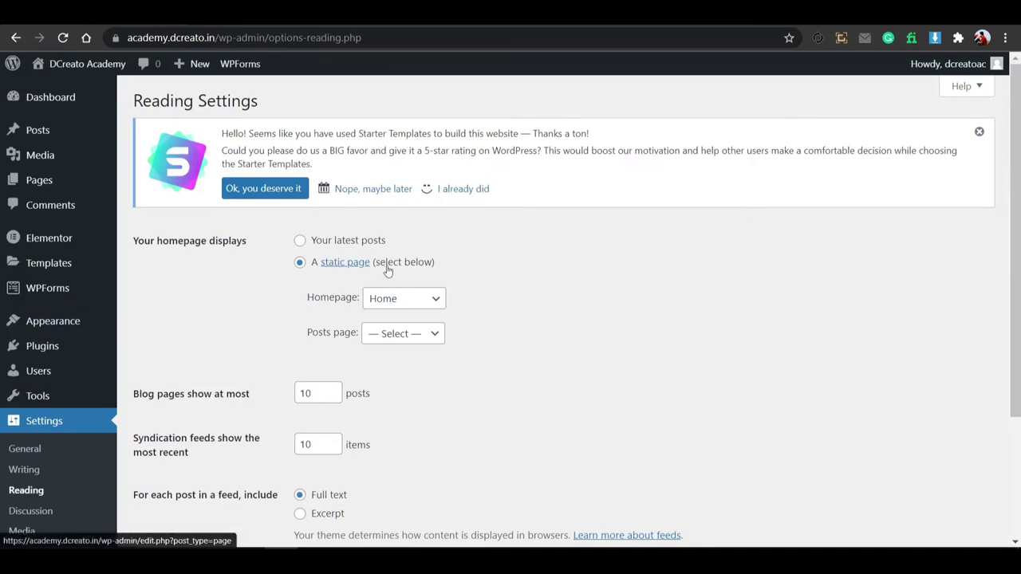
left_click(388, 299)
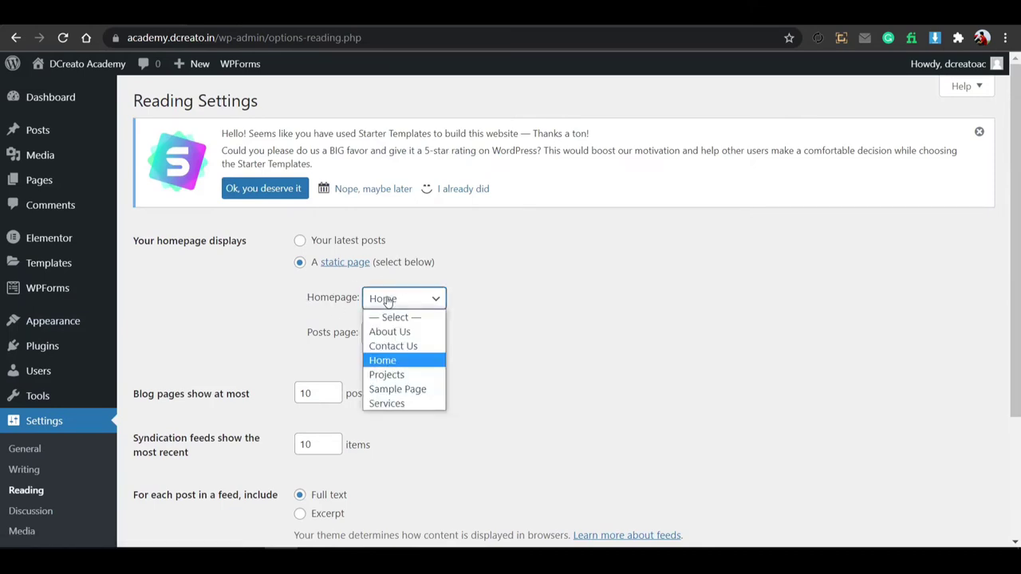
left_click(385, 360)
scroll(327, 371, "down", 3)
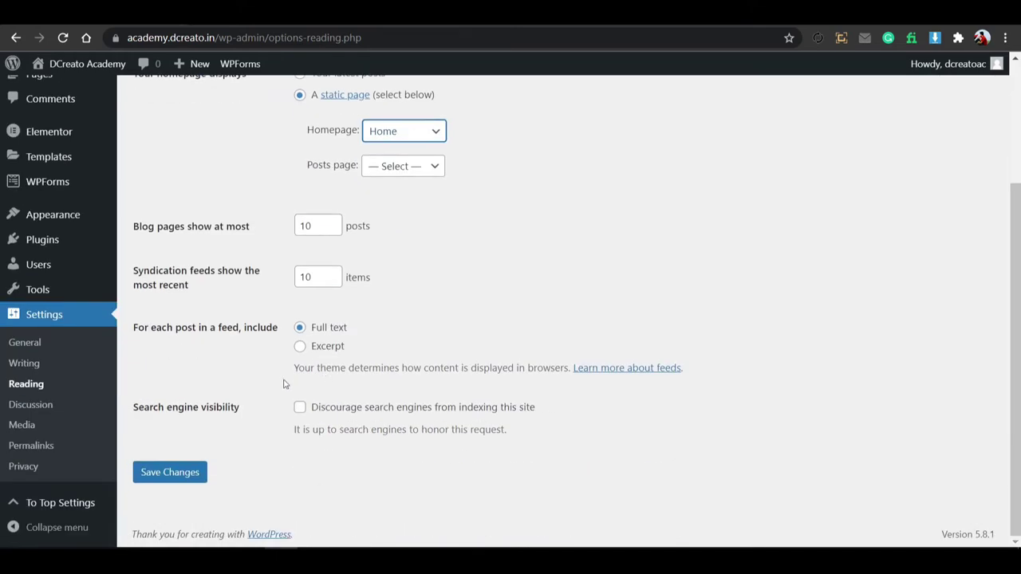
left_click(191, 476)
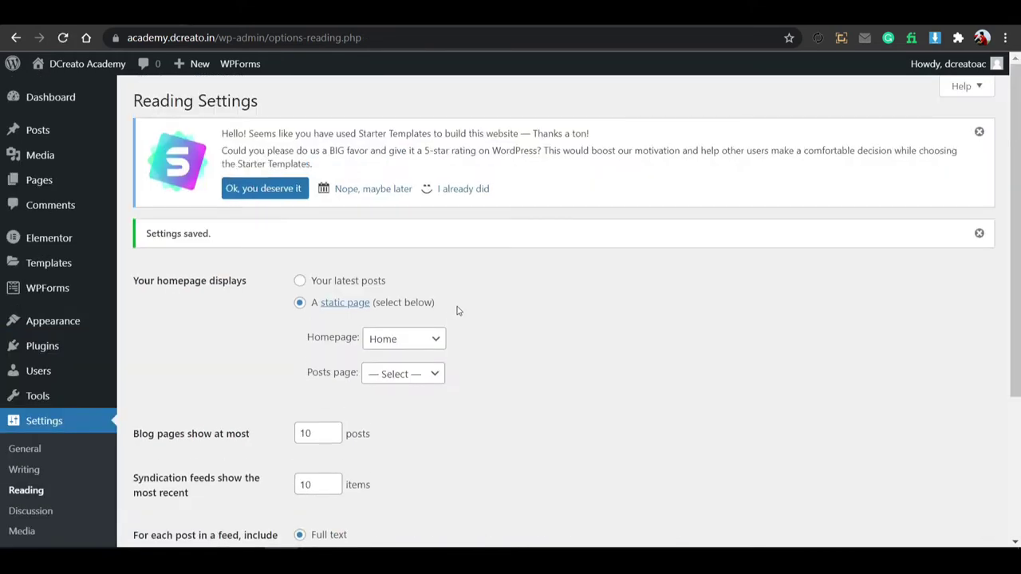
Set the permalink structure to Post name and save the changes.
scroll(363, 289, "down", 3)
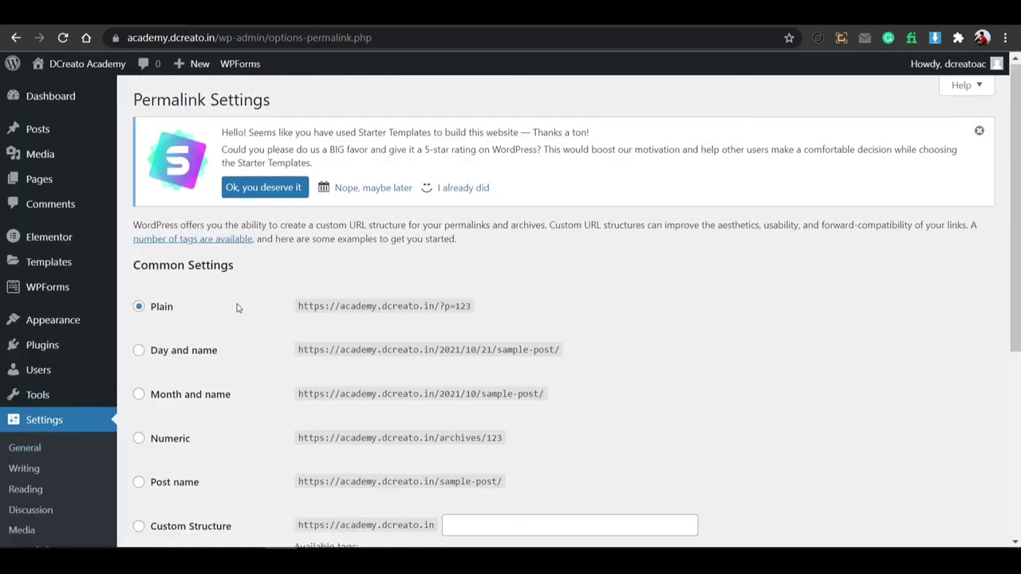
scroll(199, 276, "down", 4)
left_click(187, 164)
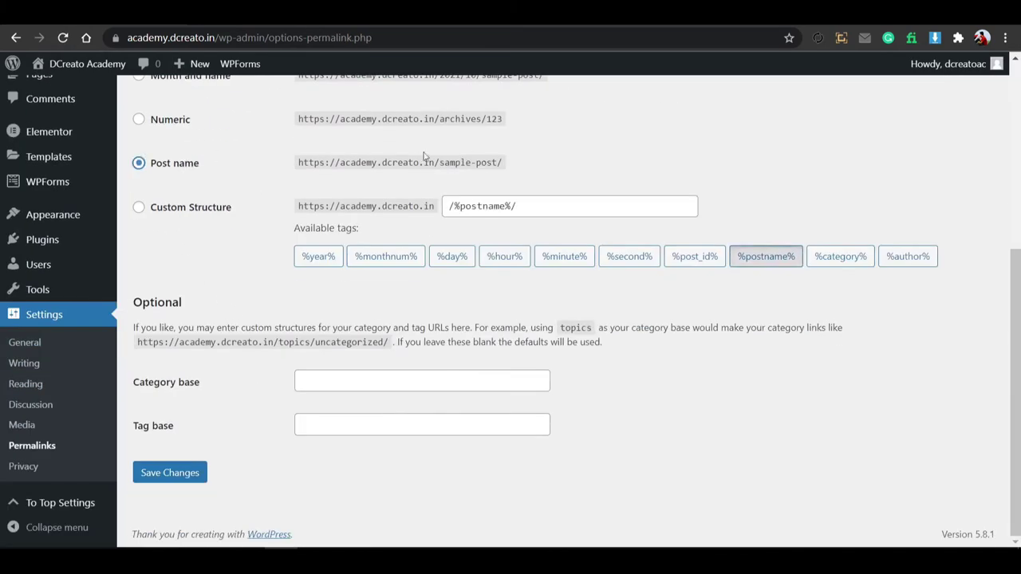
left_click(170, 482)
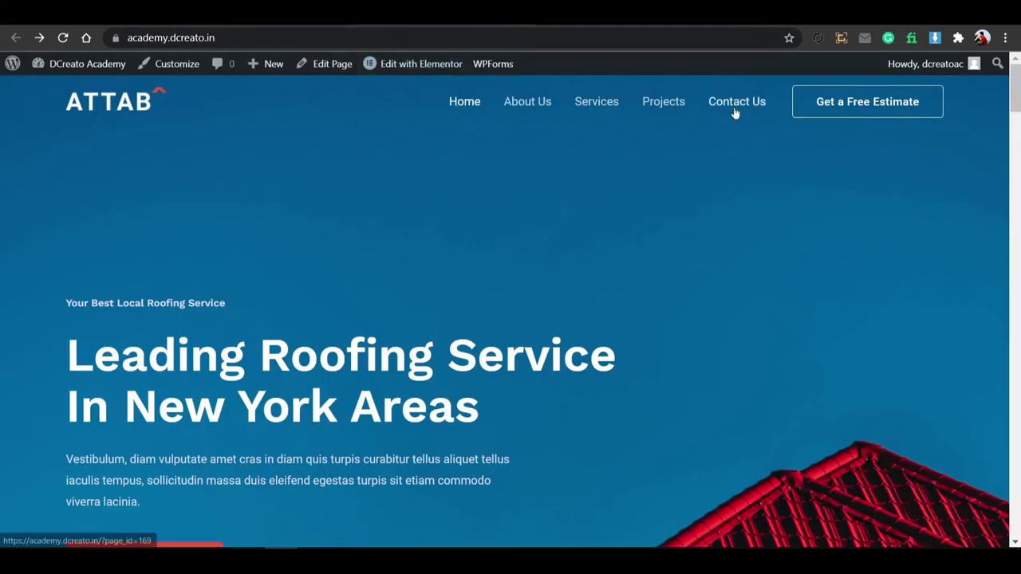
Reload the live home page, open Contact Us, and check the page's URL in the new permalink format.
key("F5")
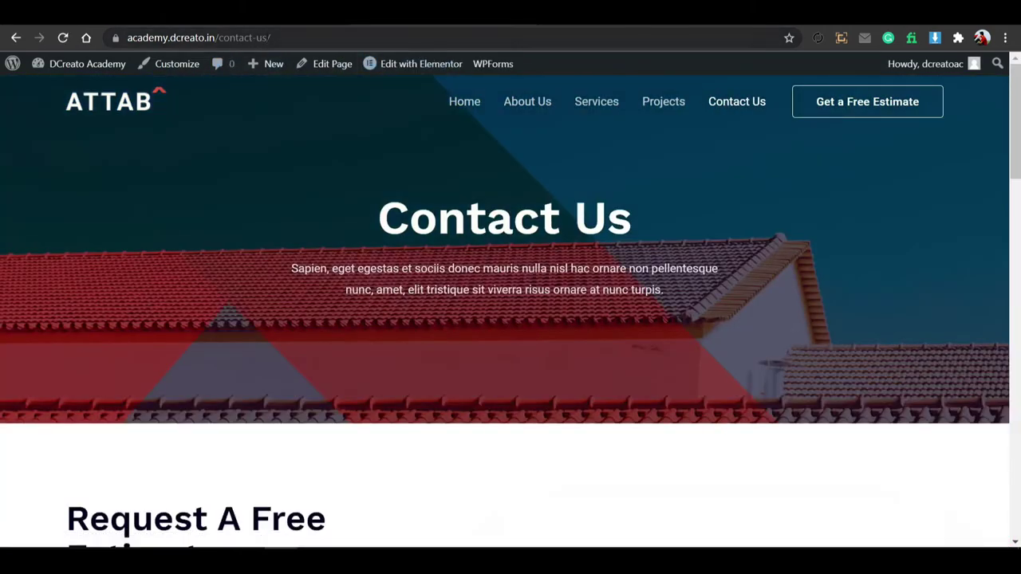
left_click_drag(268, 37, 217, 37)
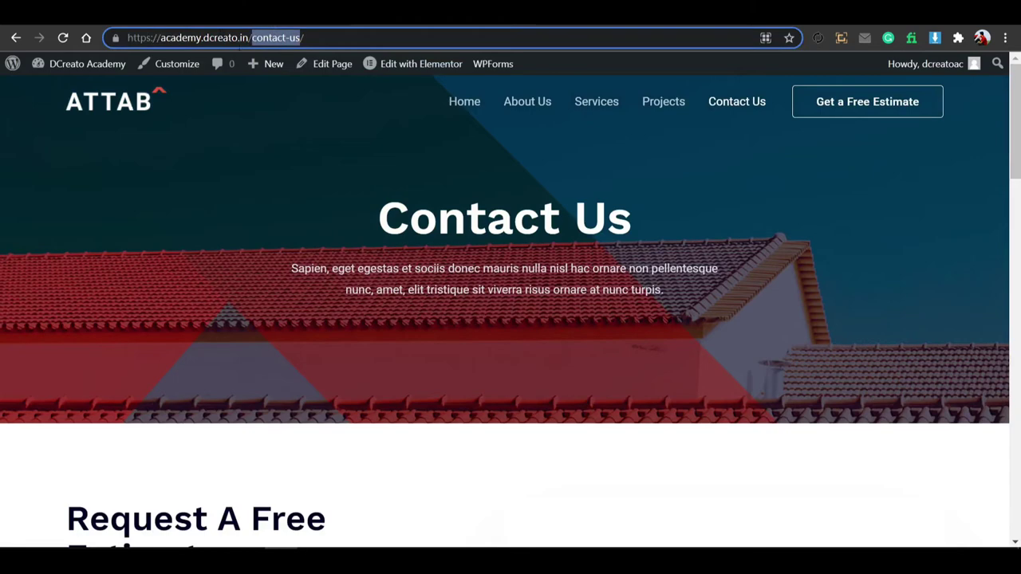
left_click(266, 152)
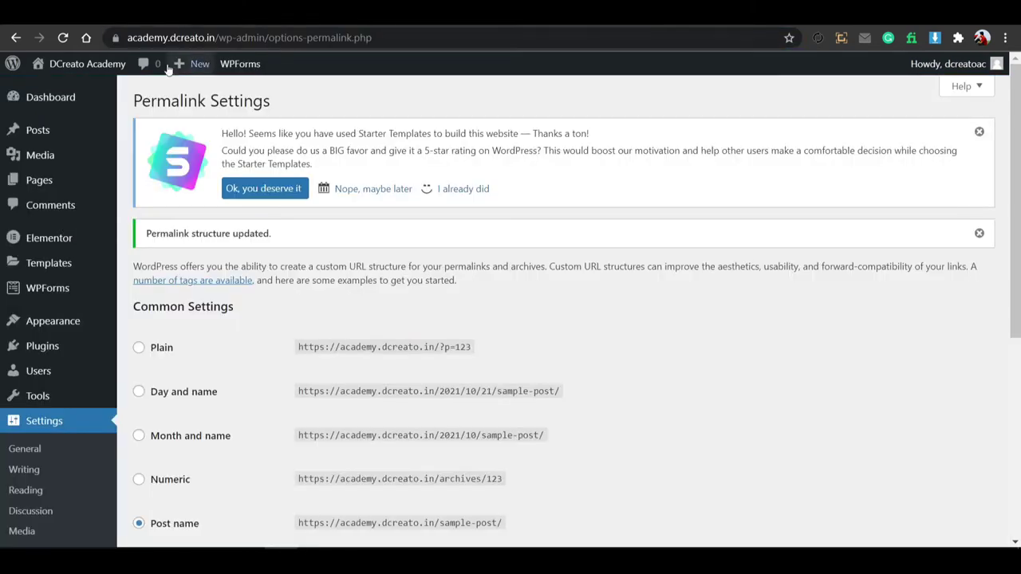
Open the WordPress dashboard and collapse the WPForms and Elementor Overview widgets.
left_click(69, 104)
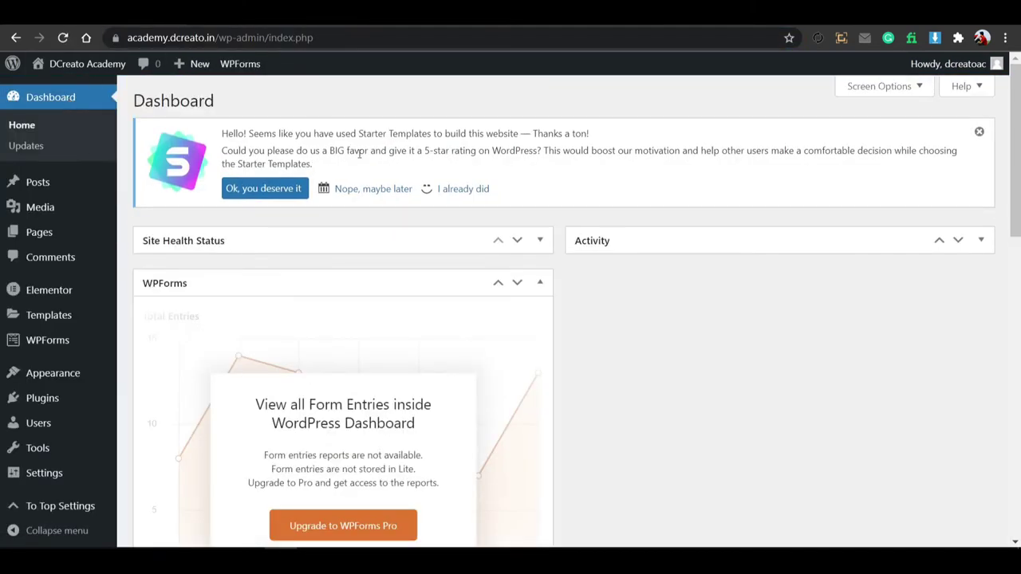
left_click(538, 284)
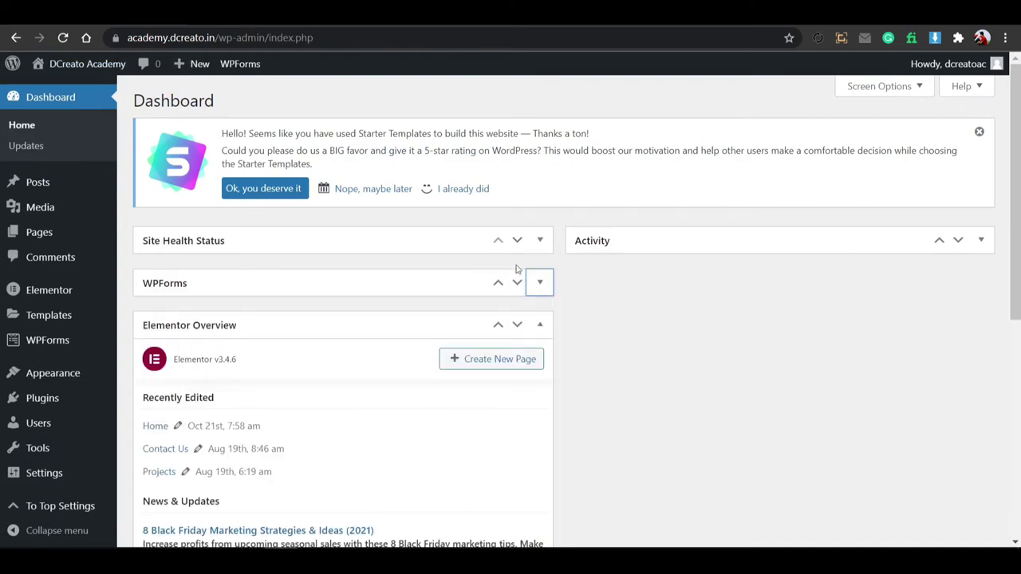
left_click(539, 325)
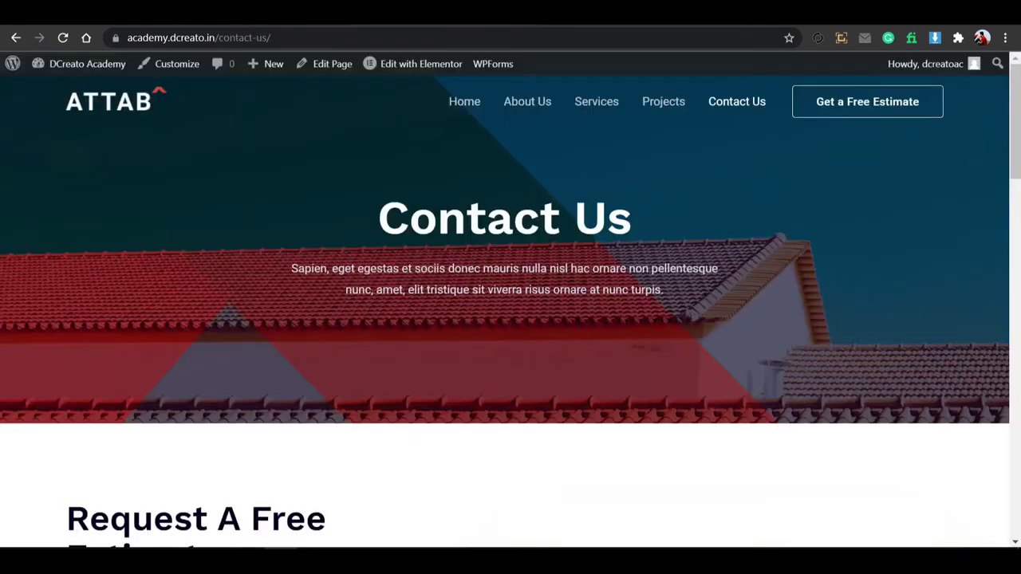
left_click(311, 37)
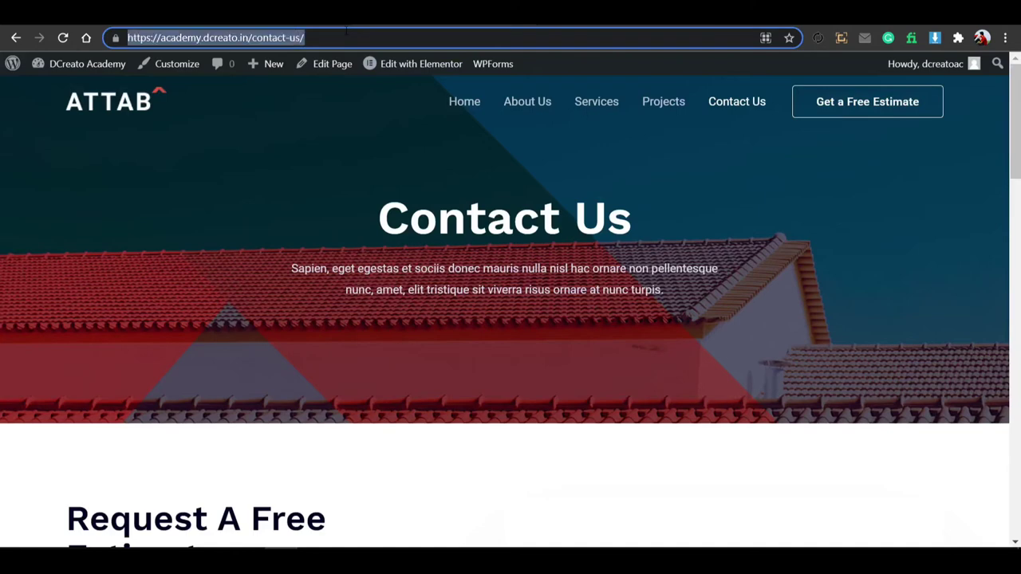
left_click(360, 165)
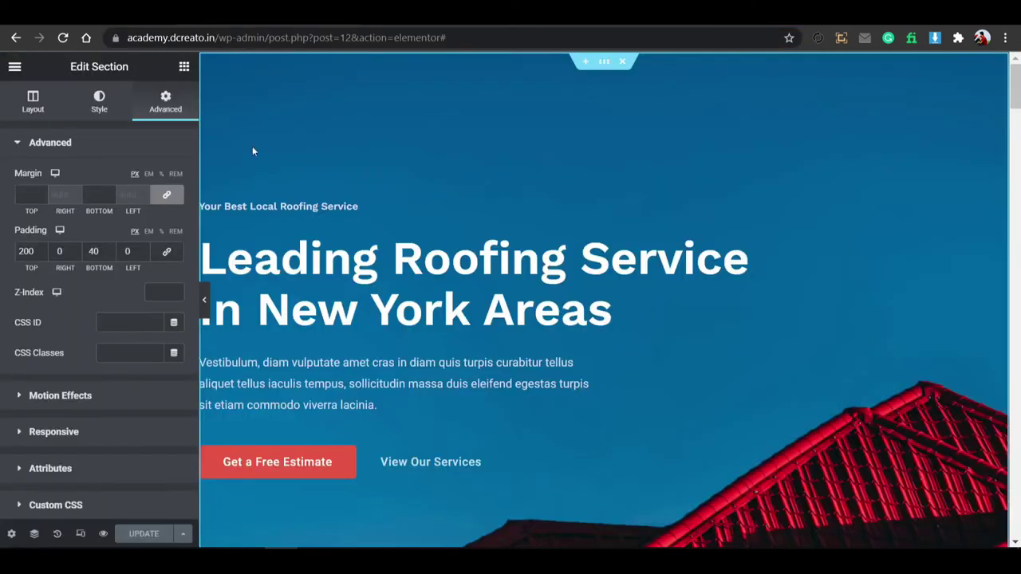
left_click(308, 455)
left_click_drag(48, 255, 0, 257)
type("academy.dcreato.in/contact-us/")
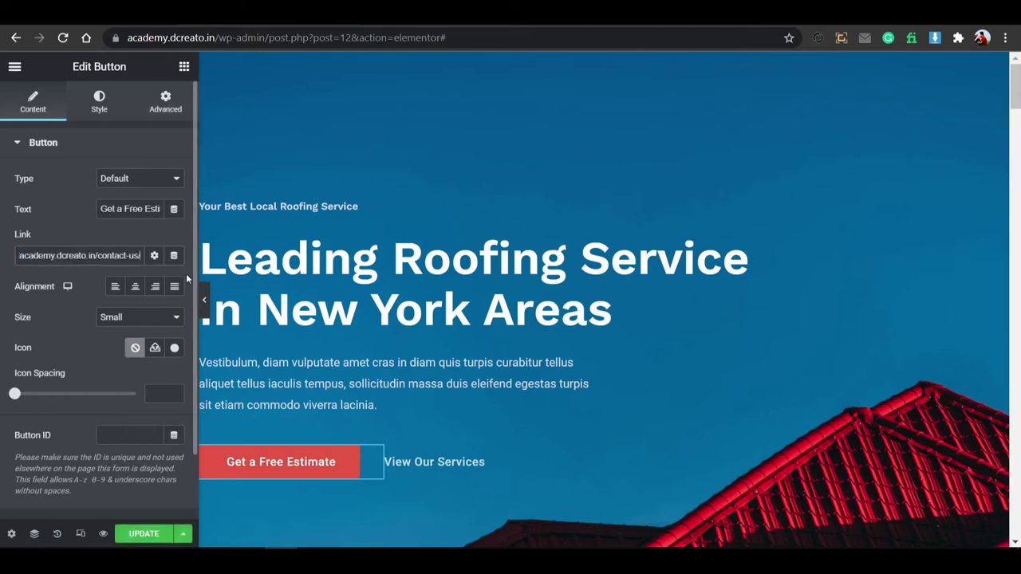
left_click(429, 470)
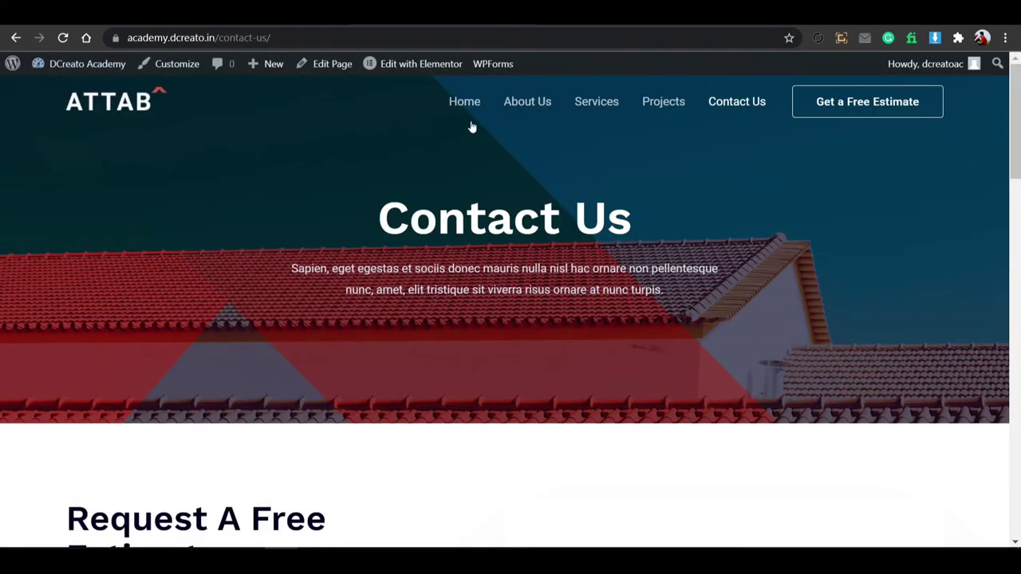
left_click(472, 104)
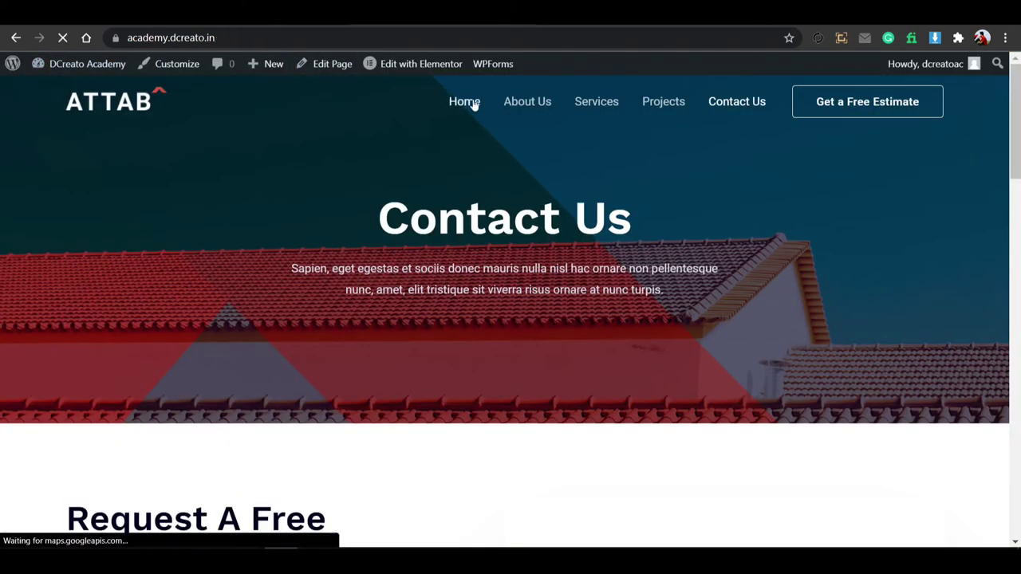
left_click(597, 108)
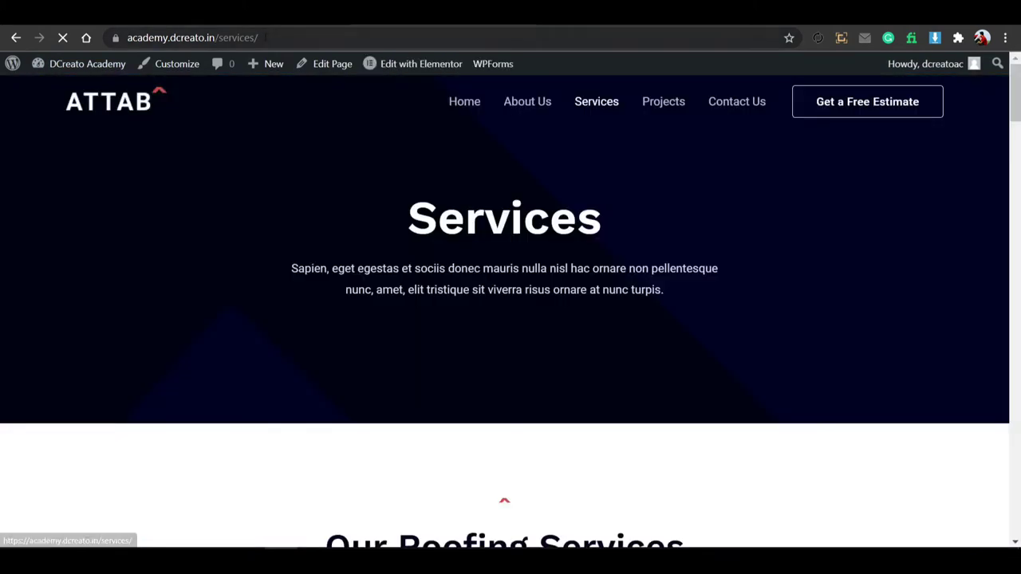
left_click(267, 38)
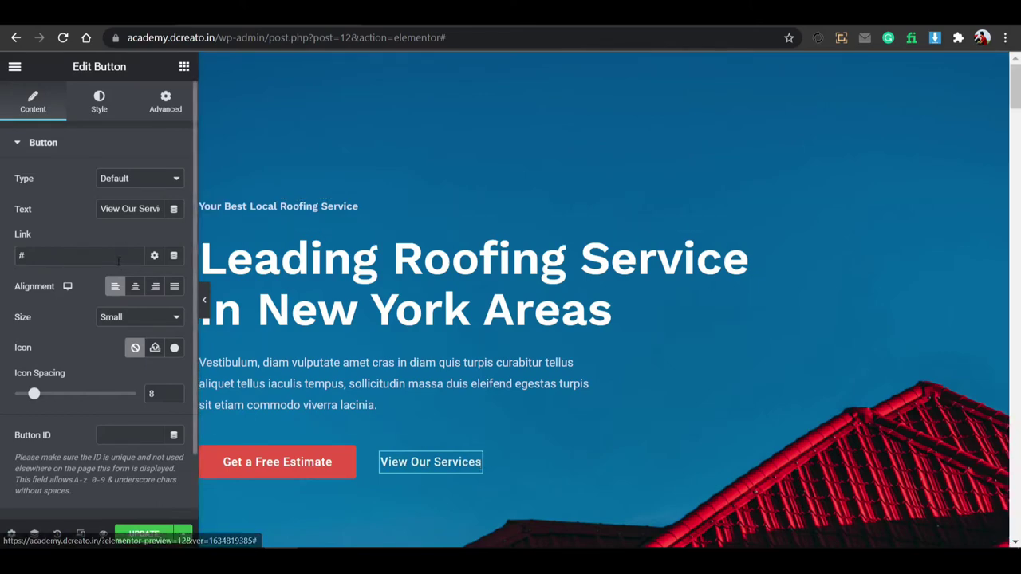
type("https://academy.dcreato.in/services/")
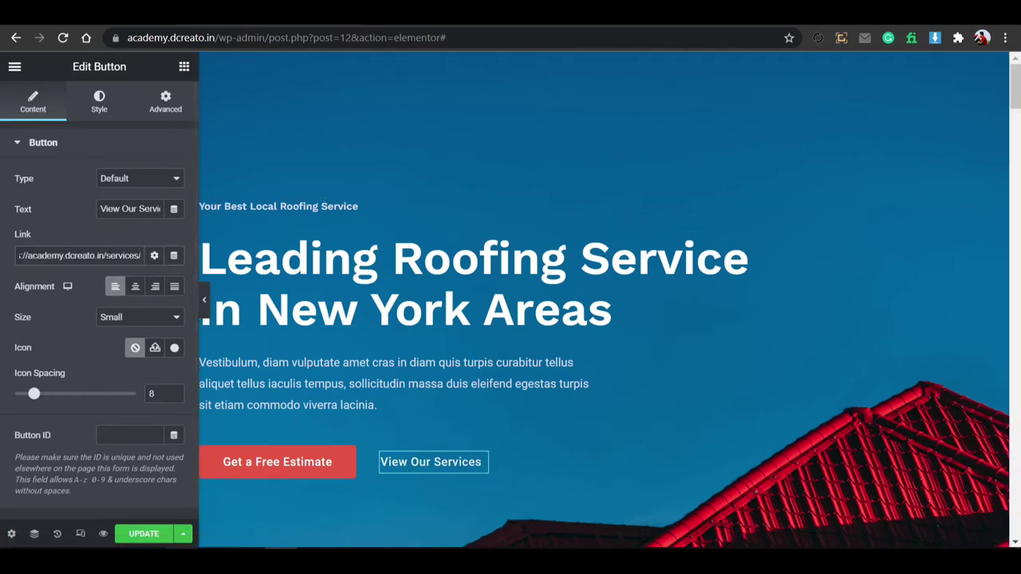
left_click(145, 534)
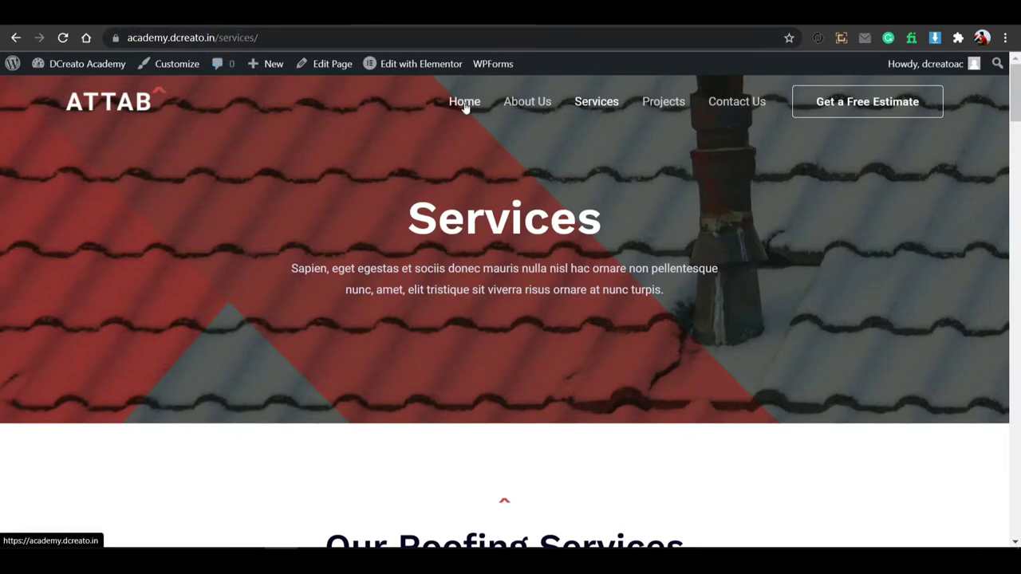
Test the hero's Get a Free Estimate and View Our Services links on the live home page, returning home after each.
left_click(466, 107)
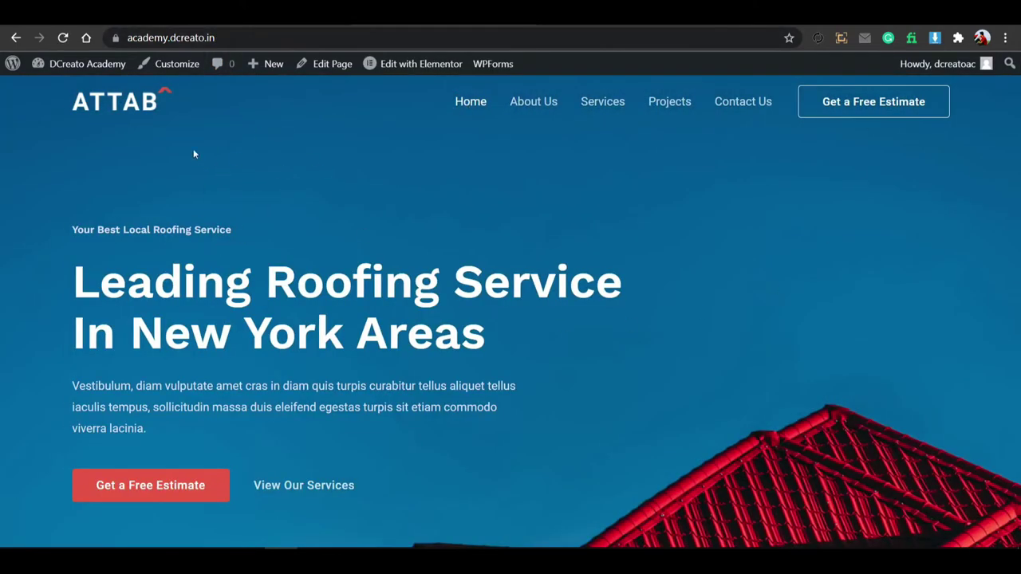
left_click(183, 485)
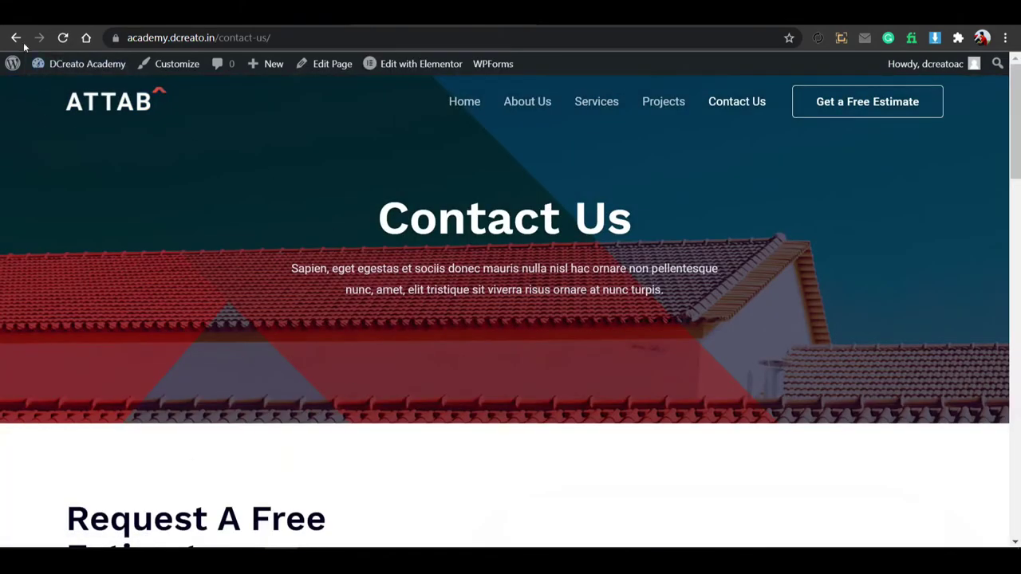
left_click(19, 40)
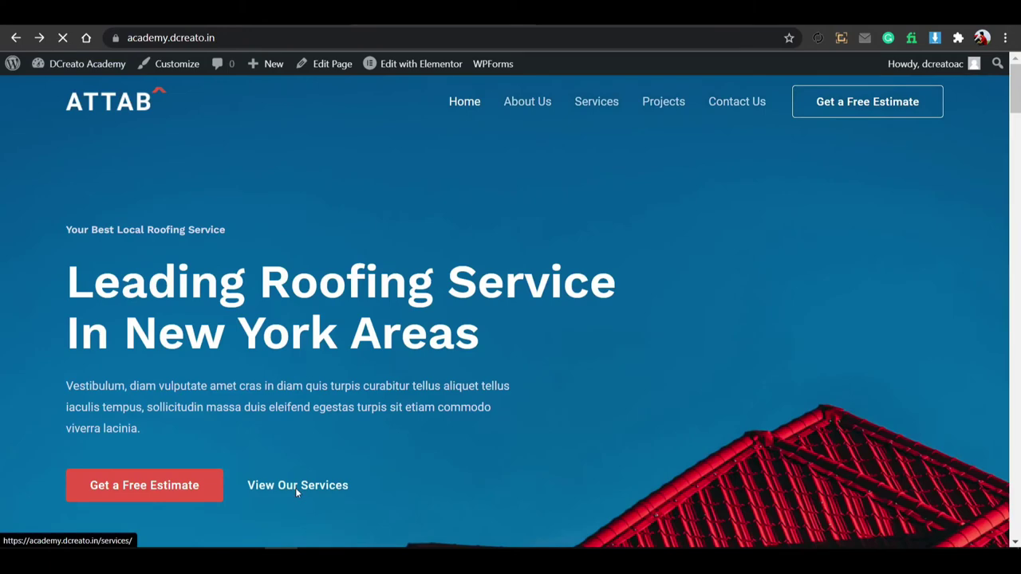
left_click(295, 485)
left_click(14, 40)
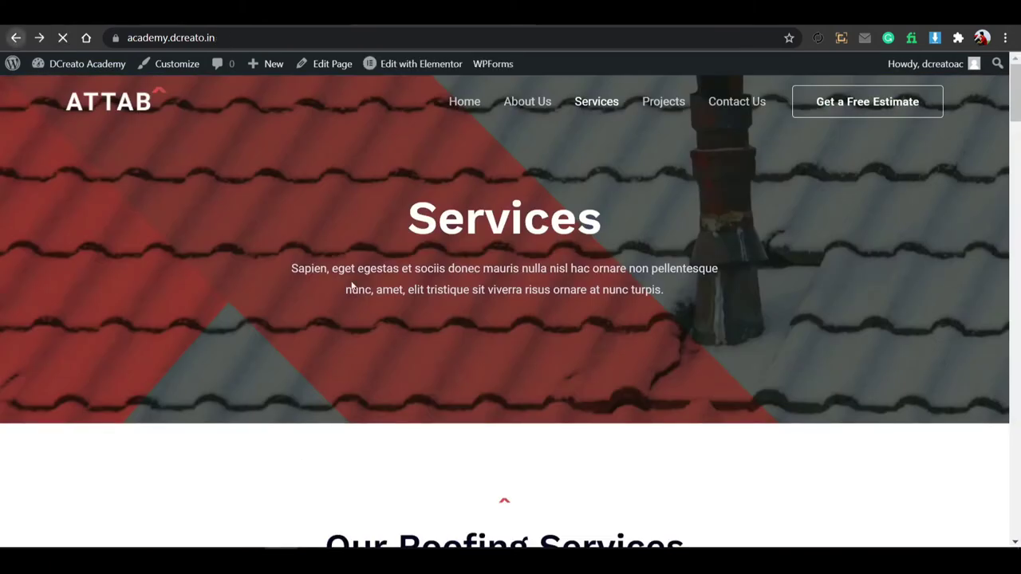
Examine the Request A Free Estimate form on the home page in the Elementor editor.
scroll(494, 287, "down", 7)
scroll(654, 210, "down", 2)
scroll(638, 217, "up", 2)
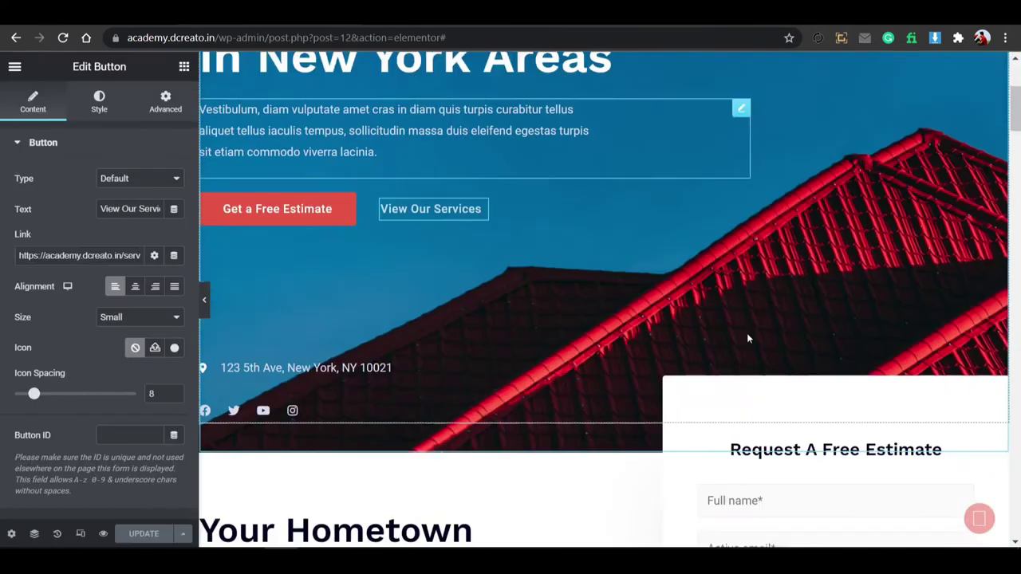
scroll(748, 338, "down", 3)
left_click(799, 236)
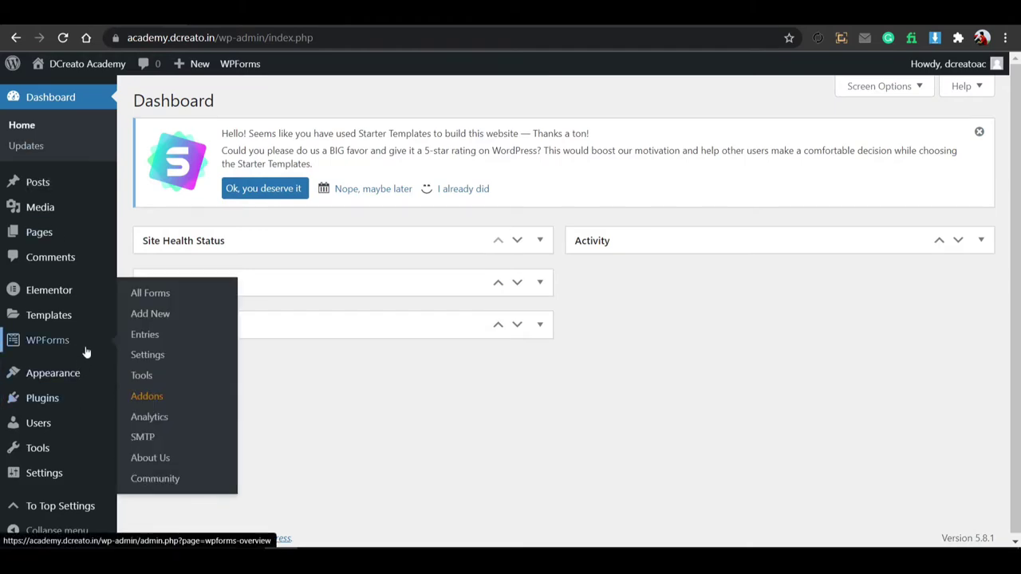
Open the WPForms overview listing all forms from the WordPress dashboard.
mouse_move(72, 347)
left_click(138, 293)
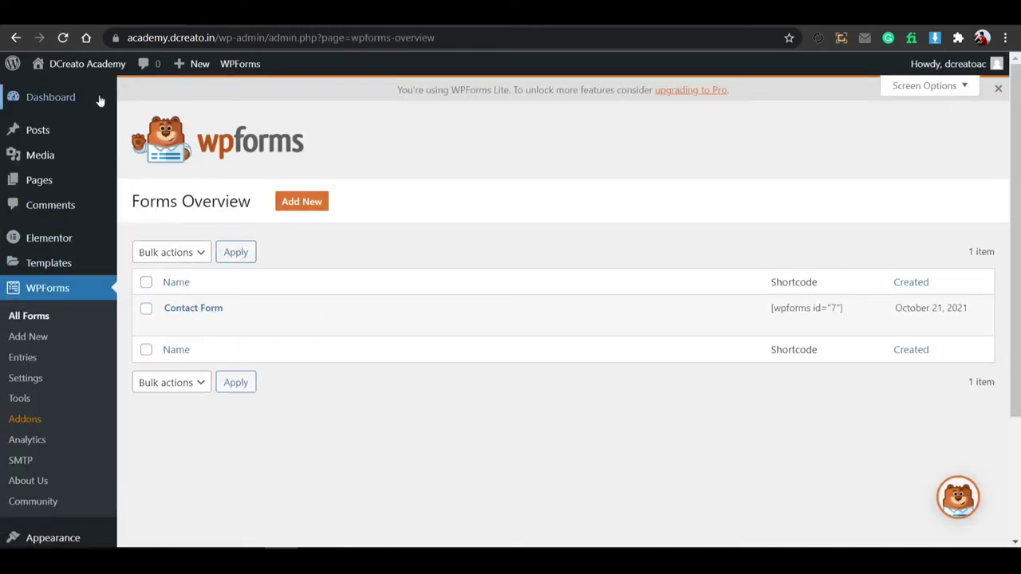
mouse_move(71, 63)
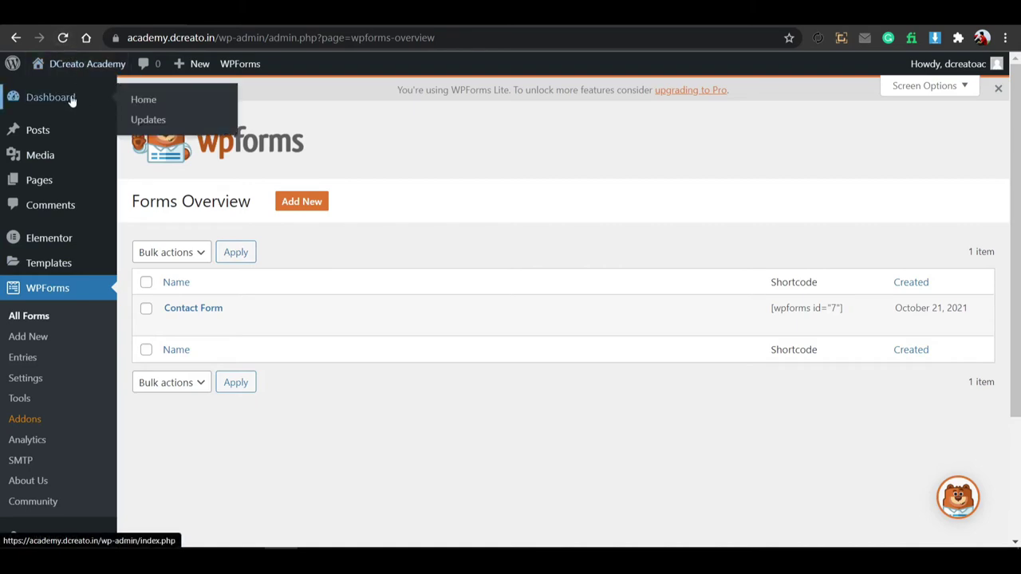
left_click(71, 99)
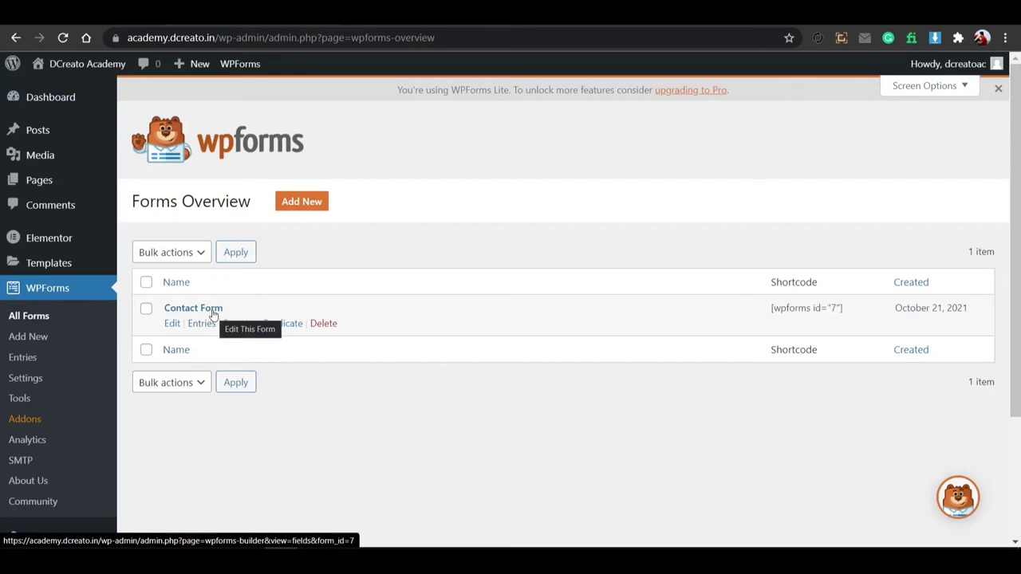
Start a new WPForms form and name it "Contact form new".
left_click(292, 208)
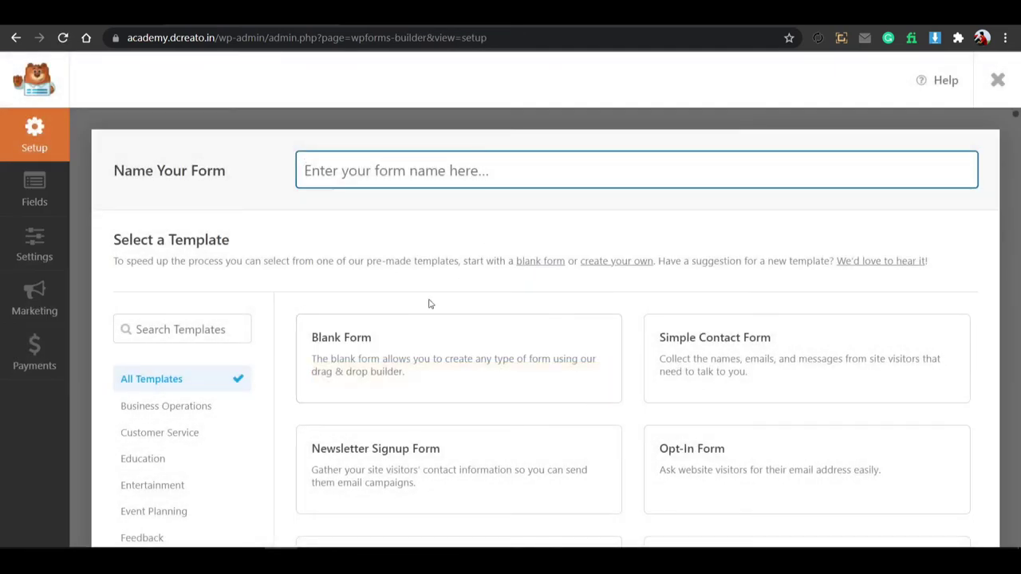
left_click(457, 170)
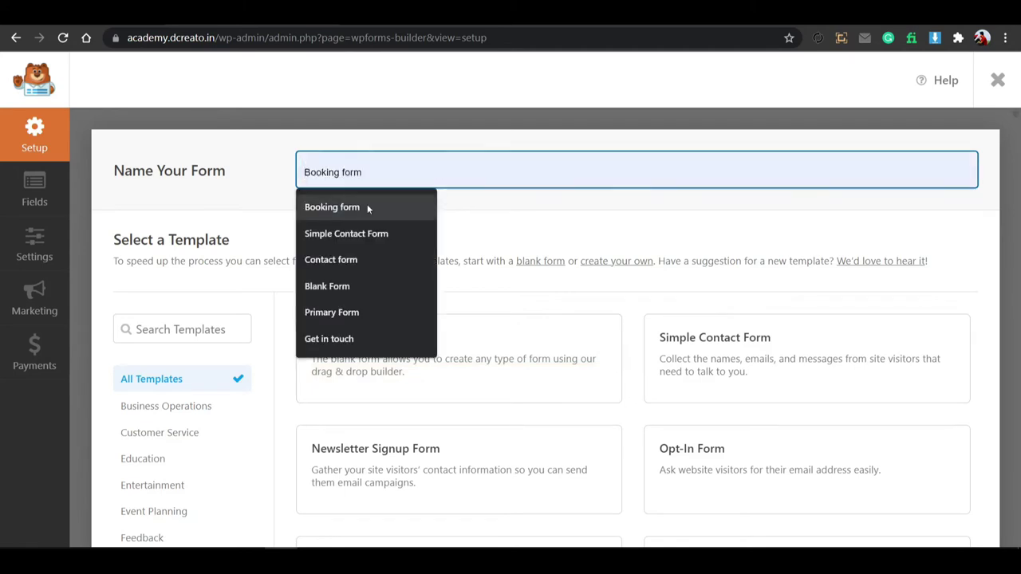
left_click(365, 260)
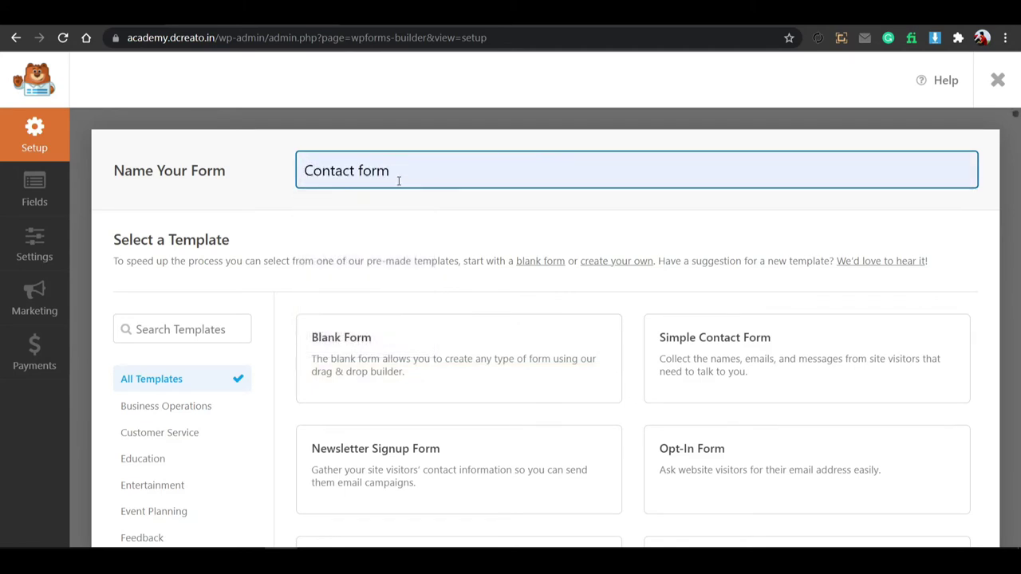
type("new")
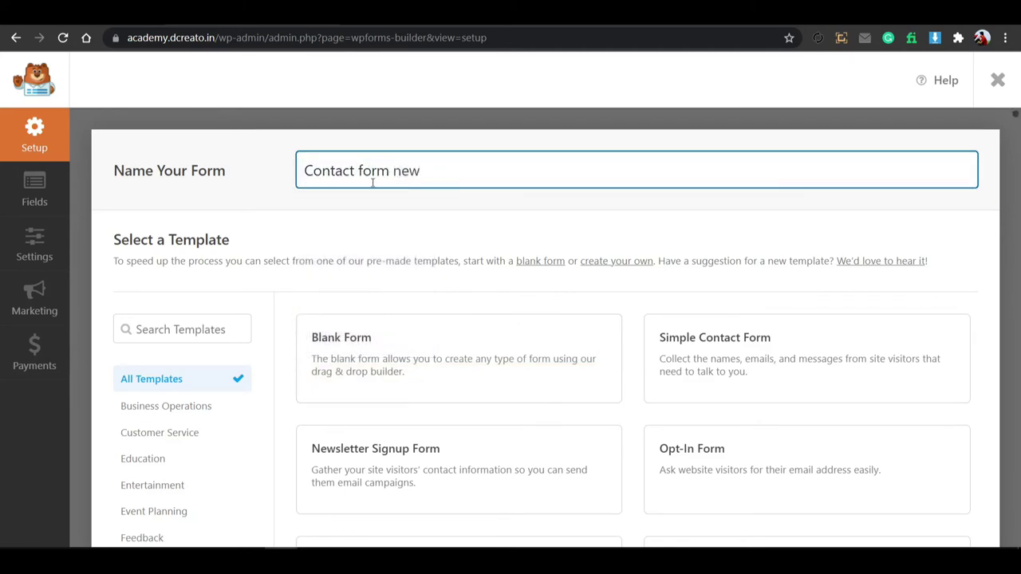
View the demo of the Simple Contact Form template, examine its form preview, and return to the form setup.
mouse_move(391, 351)
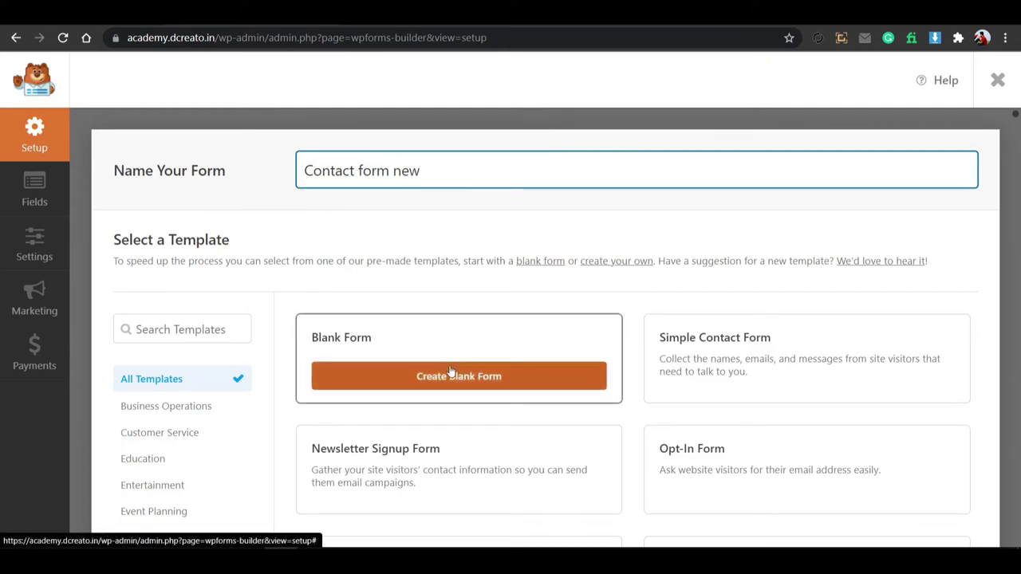
mouse_move(726, 375)
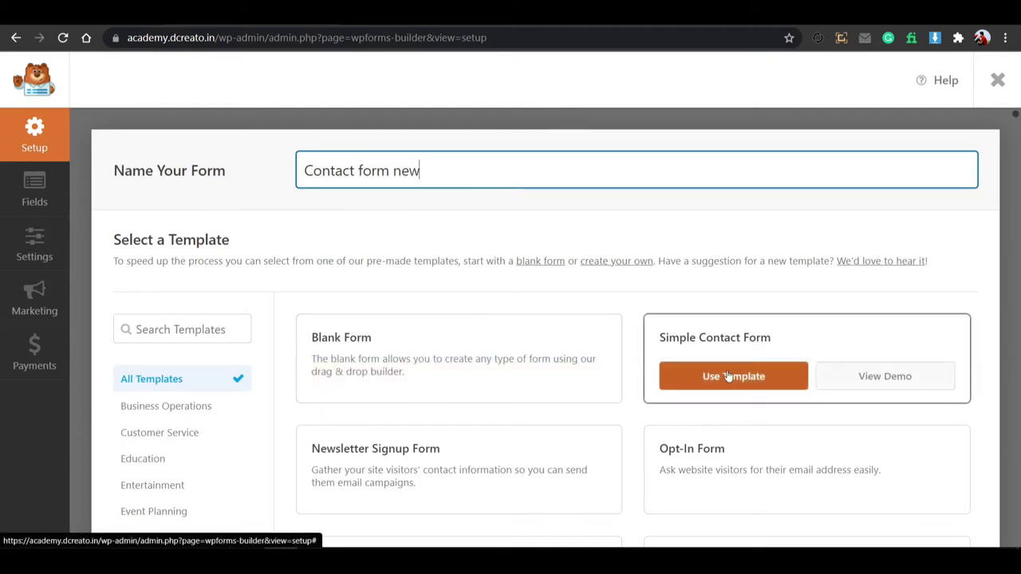
left_click(841, 377)
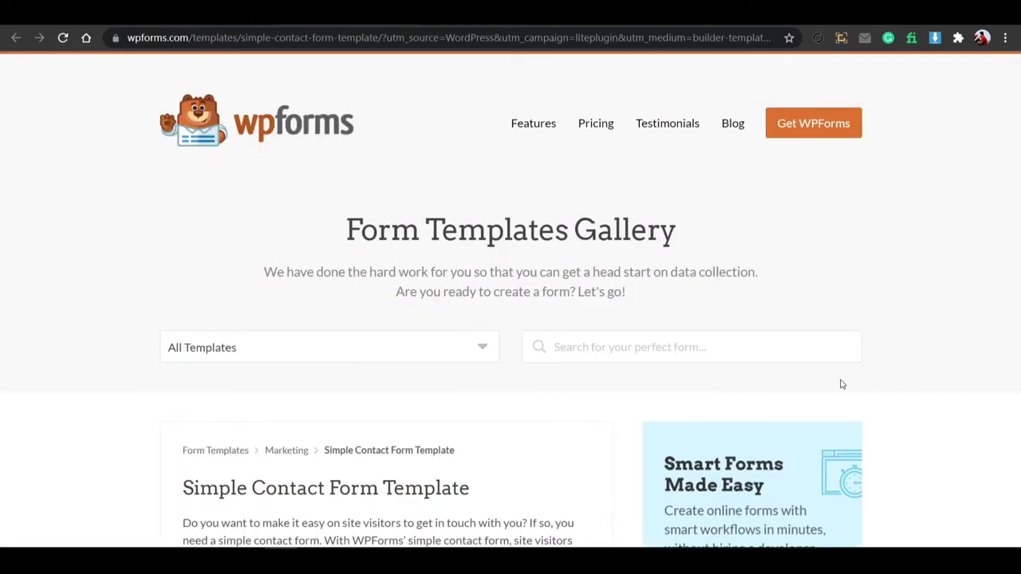
scroll(426, 415, "down", 9)
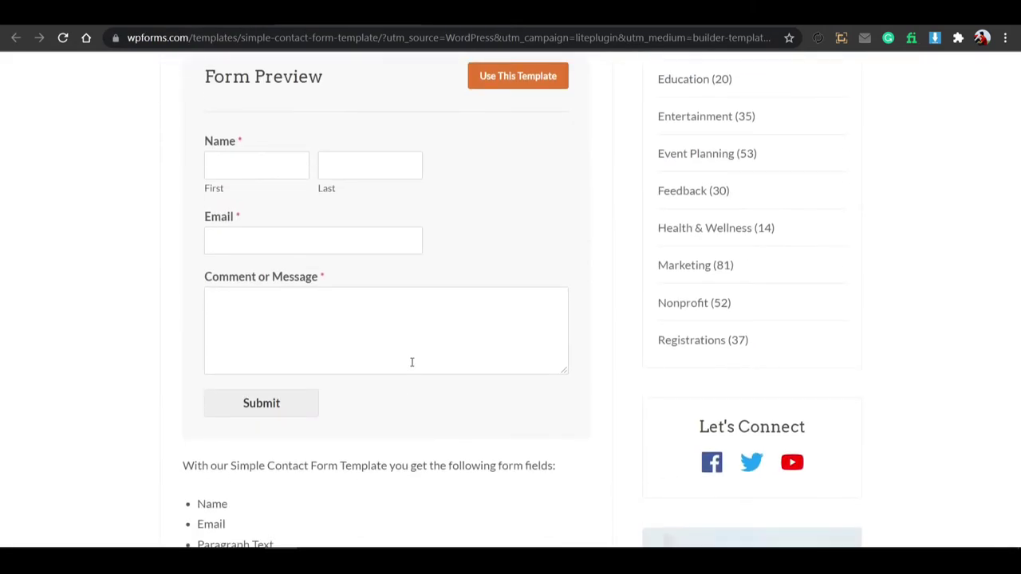
scroll(35, 312, "up", 2)
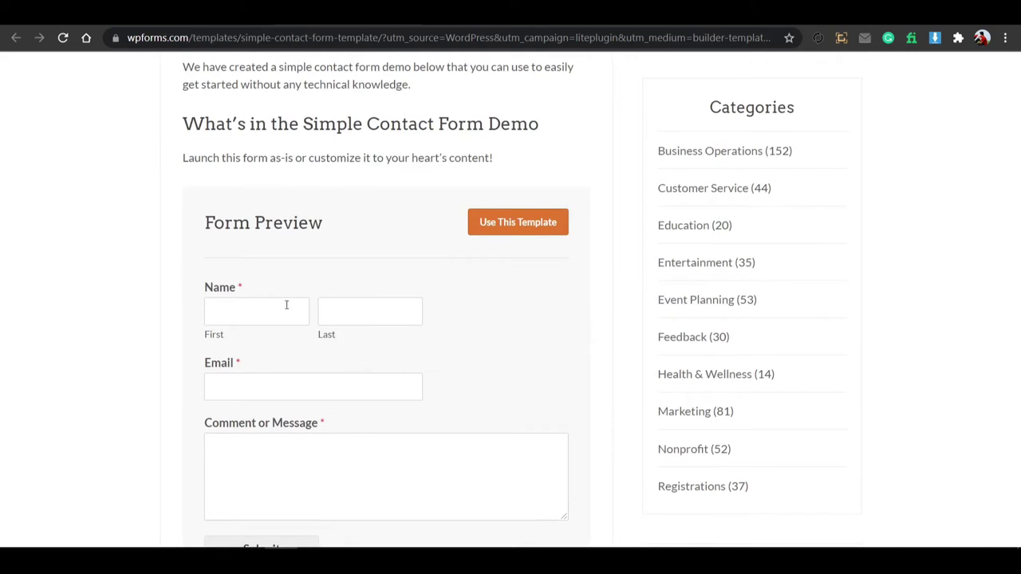
scroll(287, 346, "down", 2)
scroll(346, 380, "up", 5)
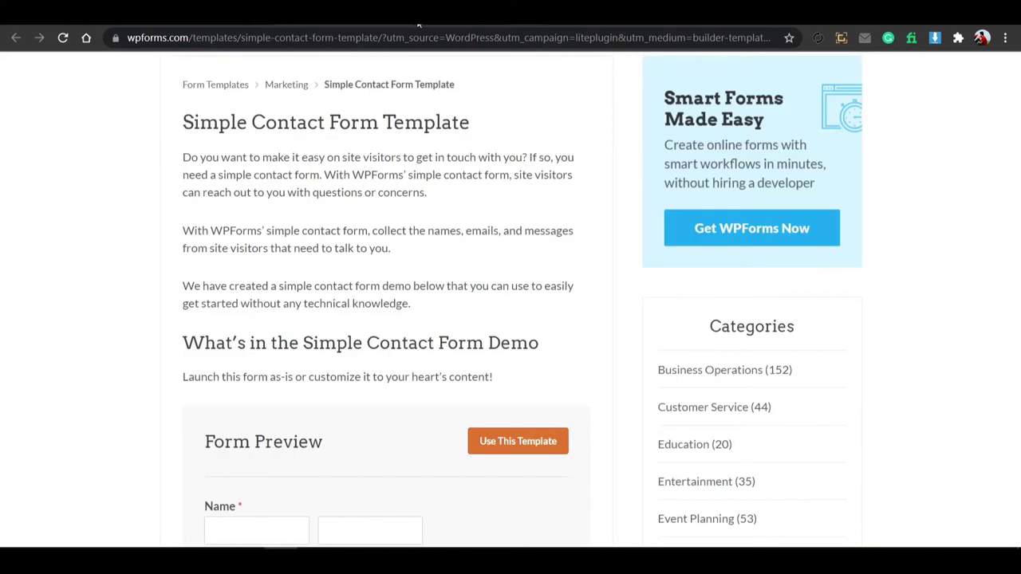
key("ctrl+w")
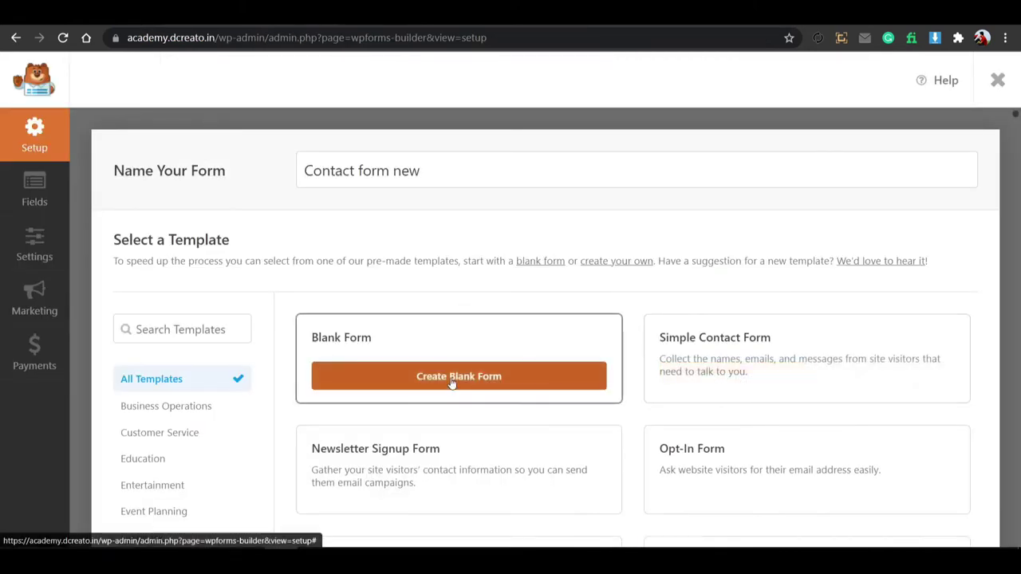
Create the form from the Blank Form template and add a Name field to it.
left_click(448, 382)
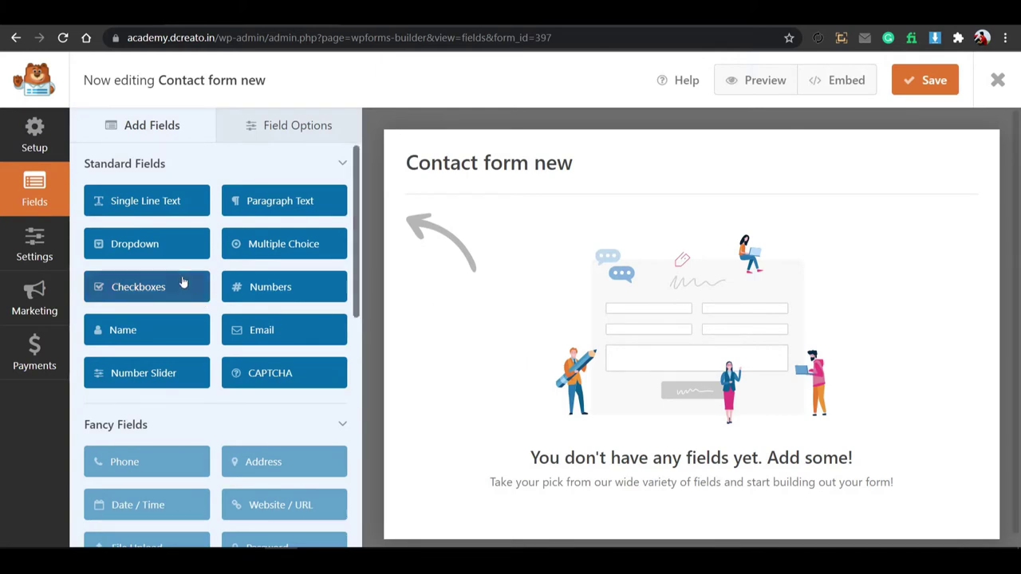
left_click_drag(135, 336, 511, 279)
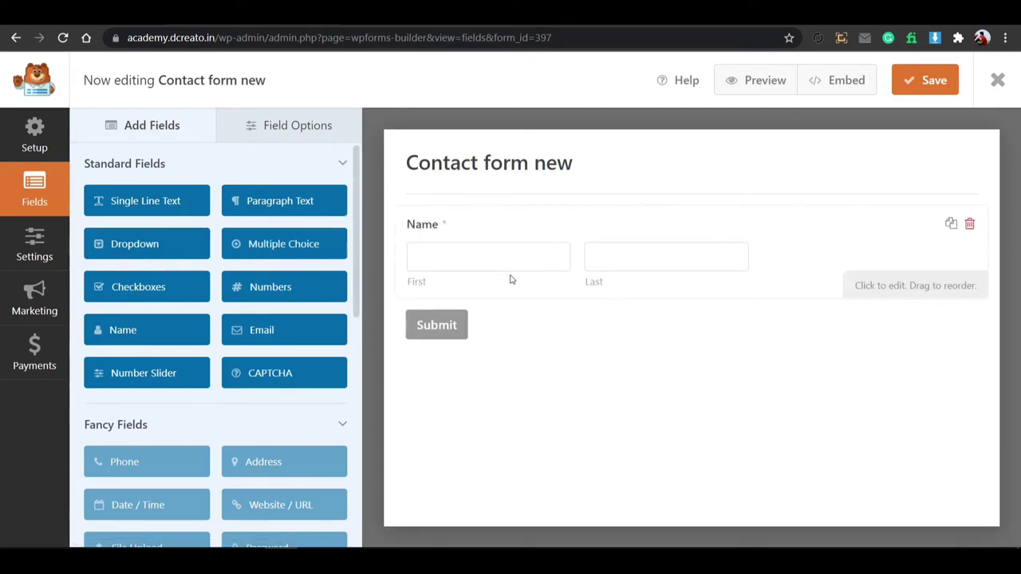
Try the First Middle Last format on the Name field and settle on the Simple format.
left_click(598, 287)
left_click(134, 298)
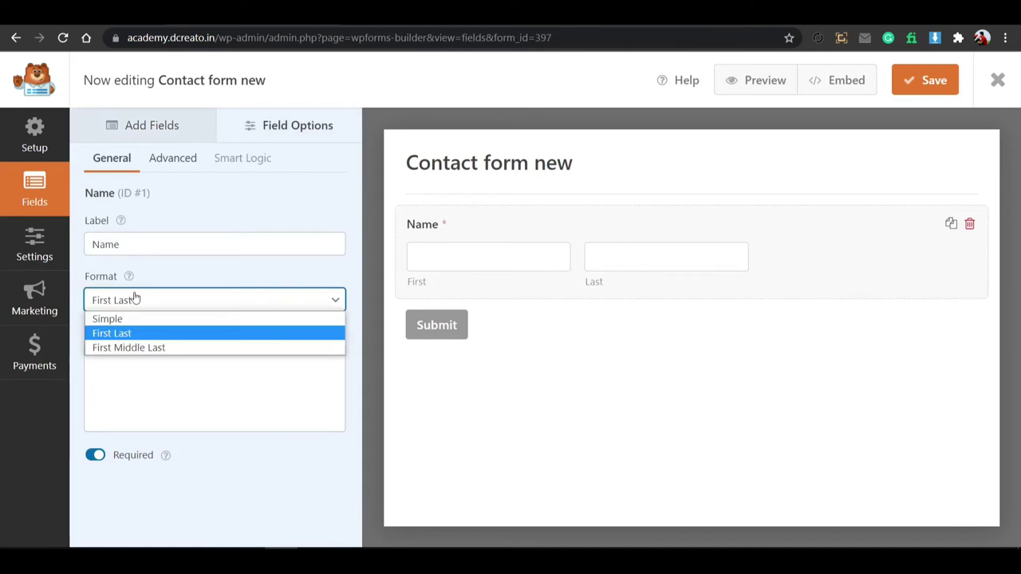
left_click(168, 349)
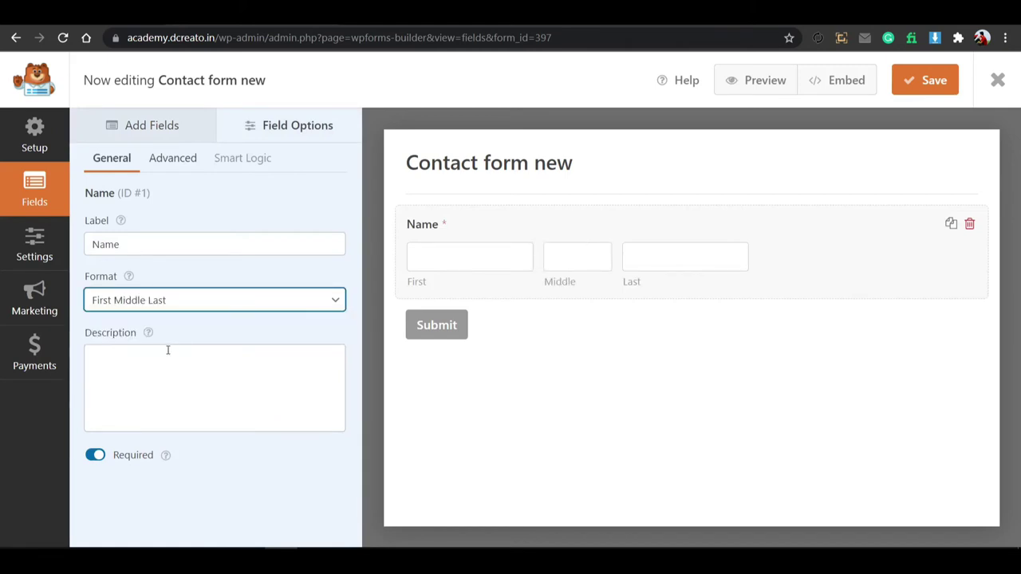
left_click(173, 303)
left_click(170, 319)
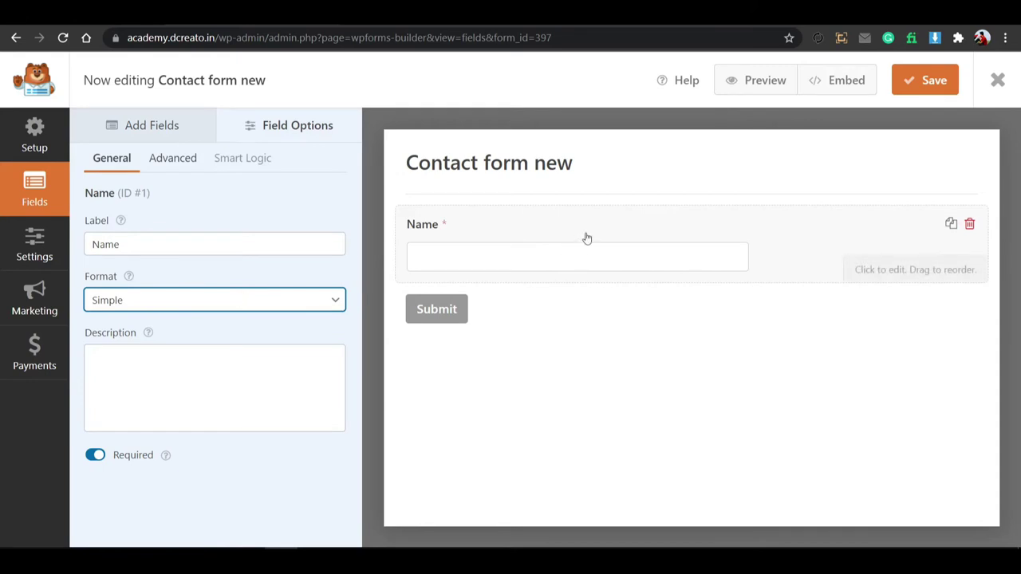
left_click(95, 455)
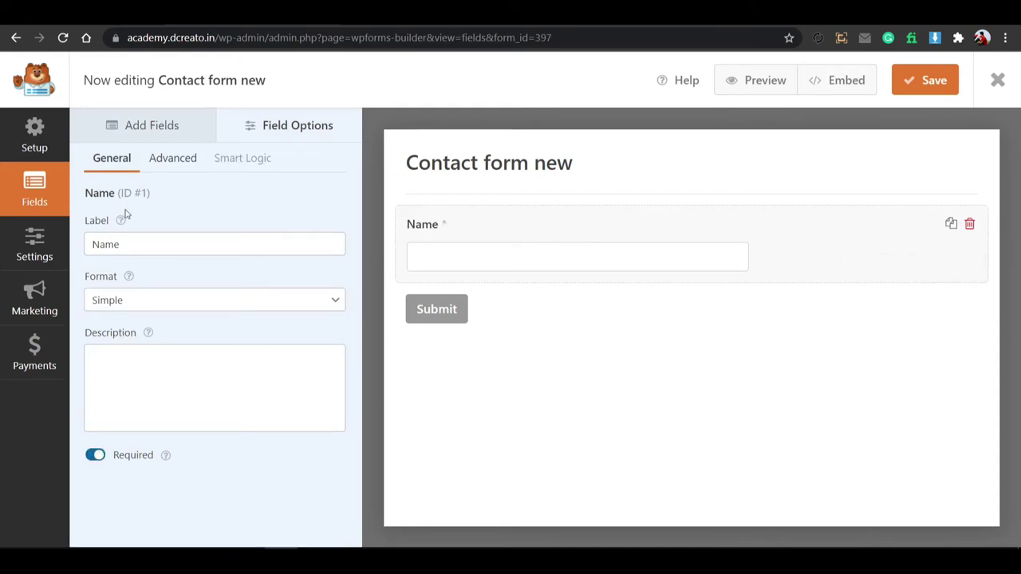
Hide the Name field's label and set its placeholder to "Name".
left_click(194, 158)
left_click(101, 405)
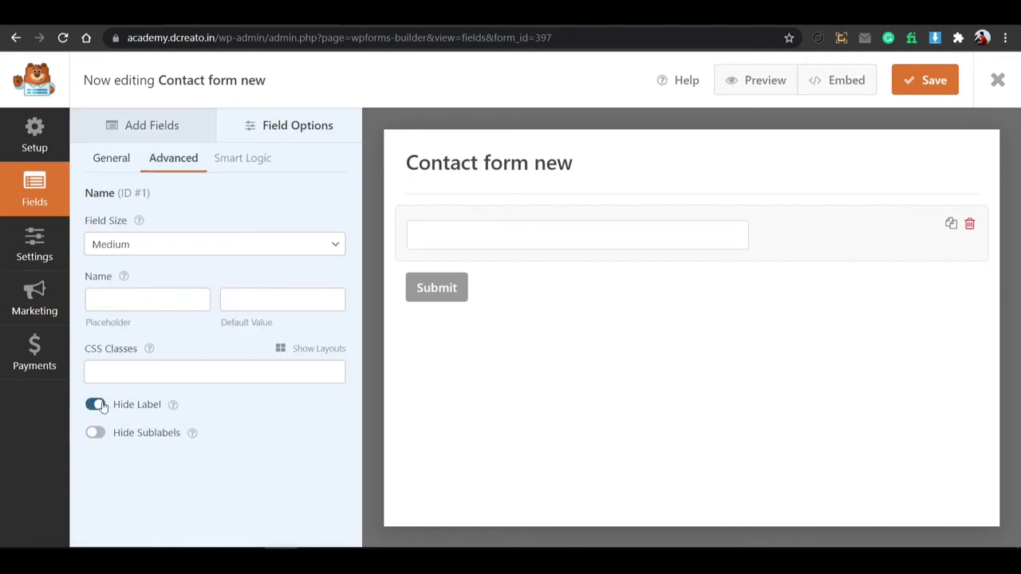
left_click(152, 303)
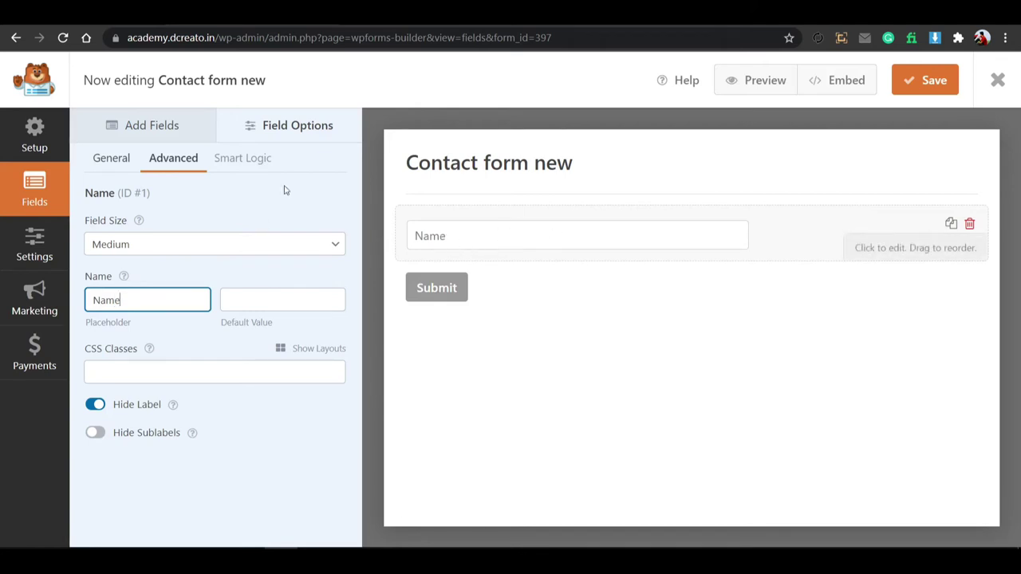
Add a Numbers field below the Name field and label it "Type your phone no.".
left_click(126, 138)
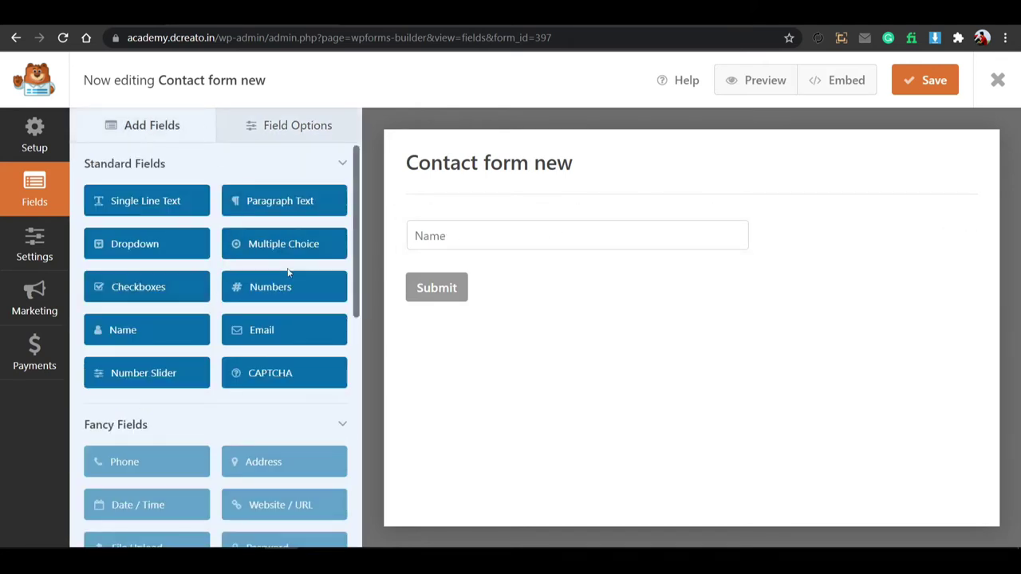
left_click_drag(289, 295, 470, 275)
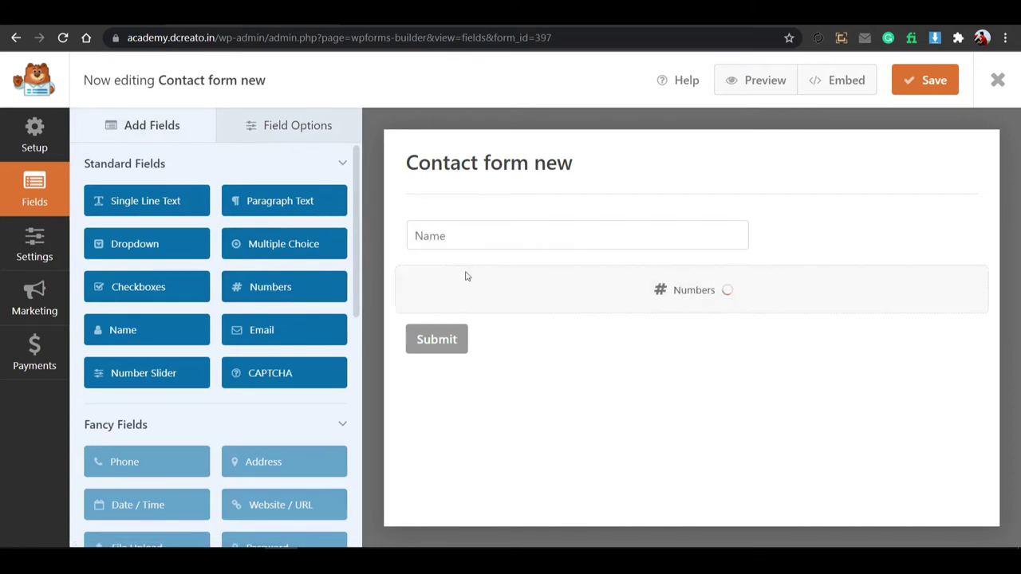
left_click(484, 307)
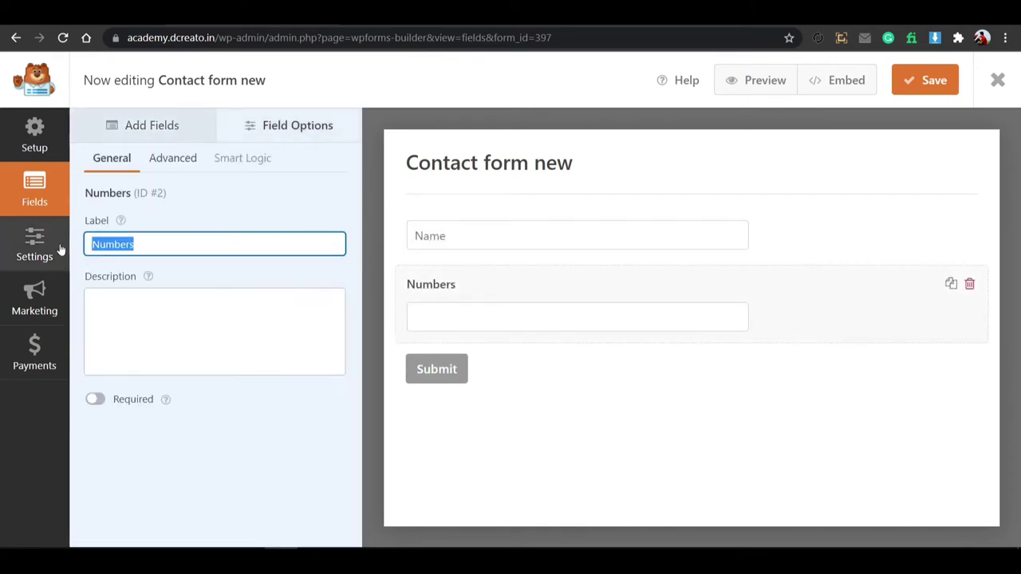
type("Ty")
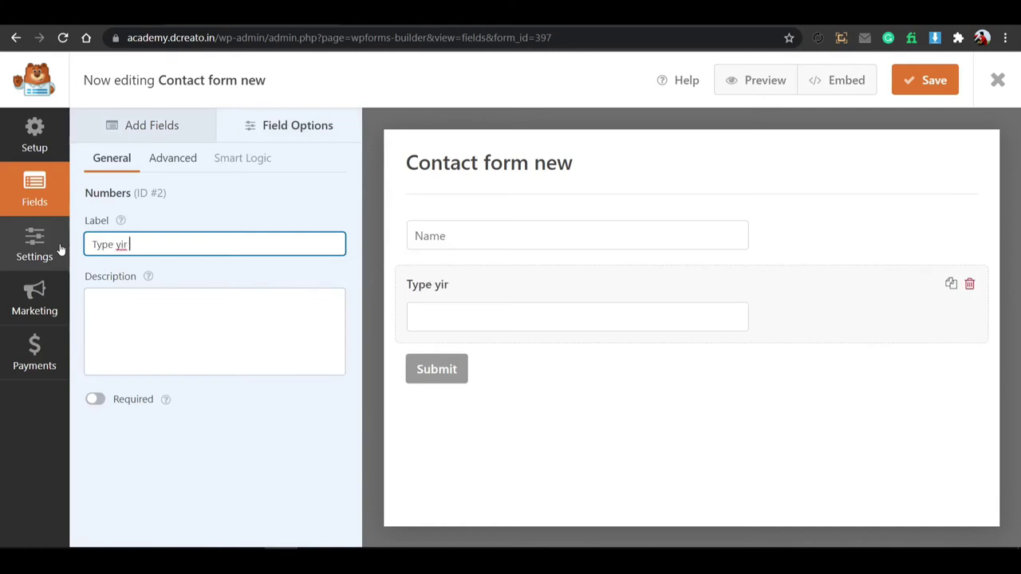
type("pe your phone no.")
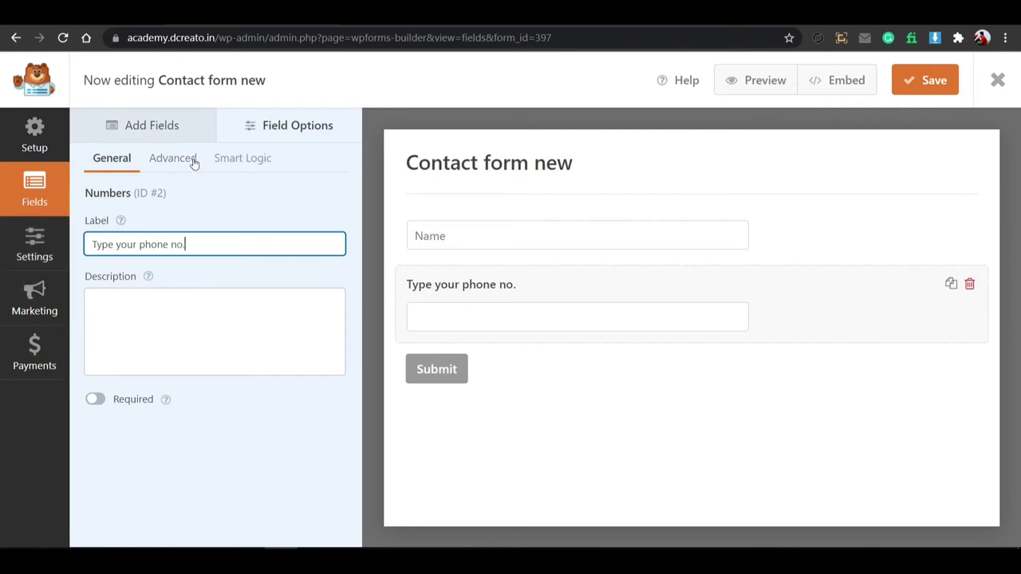
Hide the label of the Numbers field and reuse its label text "Type your phone no." as the placeholder.
left_click(188, 158)
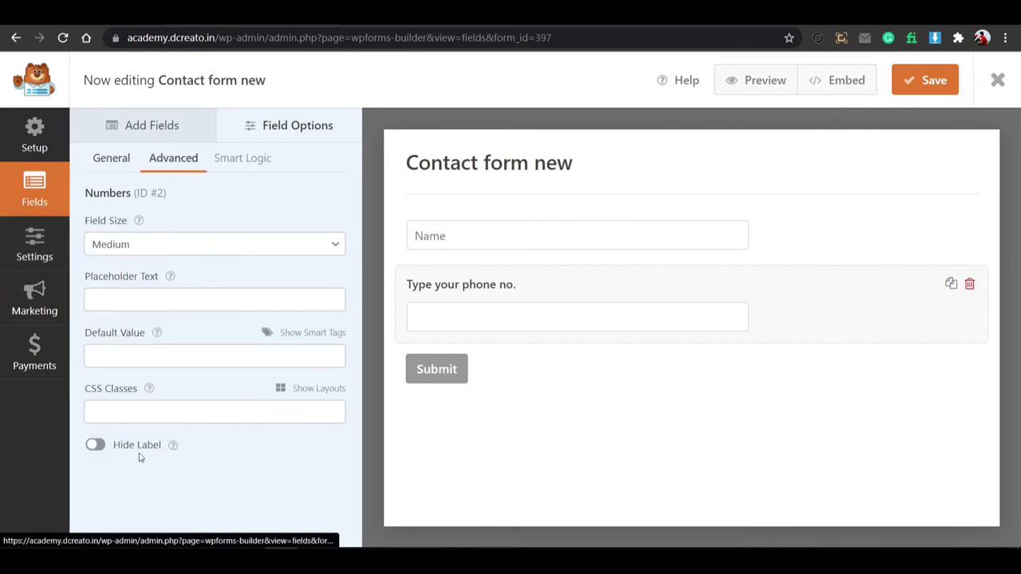
left_click(95, 446)
left_click(166, 300)
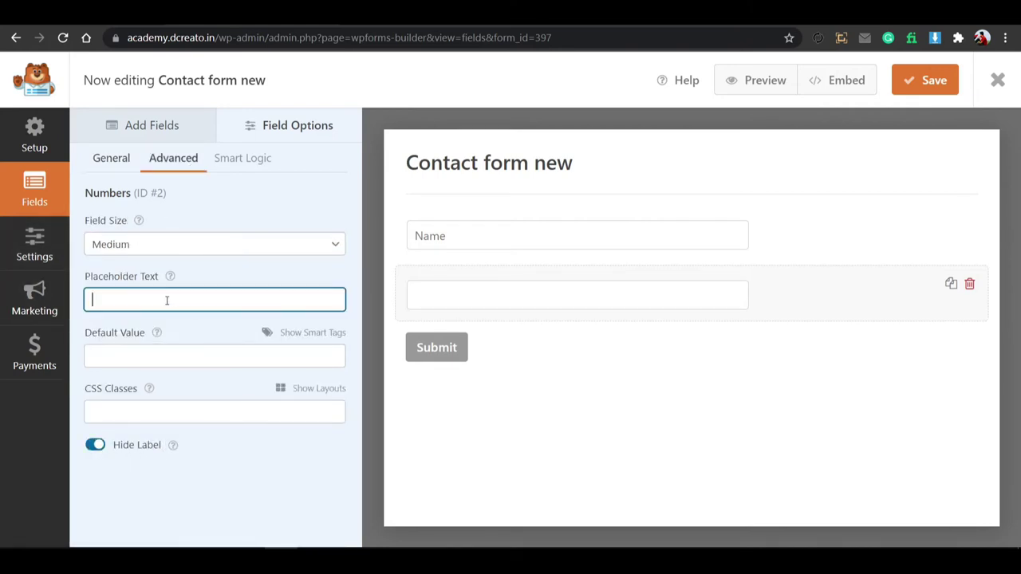
left_click(107, 161)
triple_click(198, 242)
key("ctrl+c")
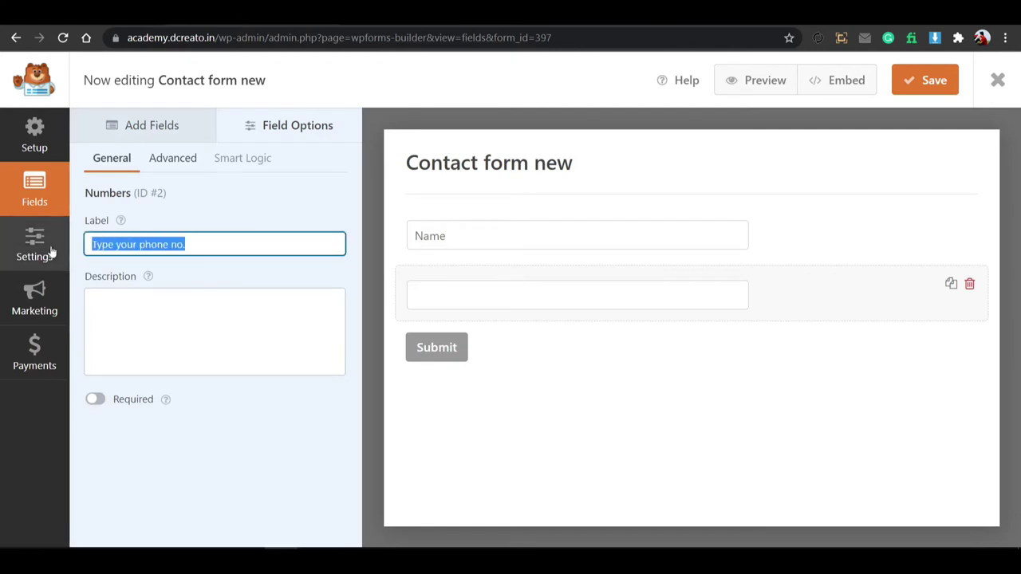
left_click(129, 307)
left_click(156, 122)
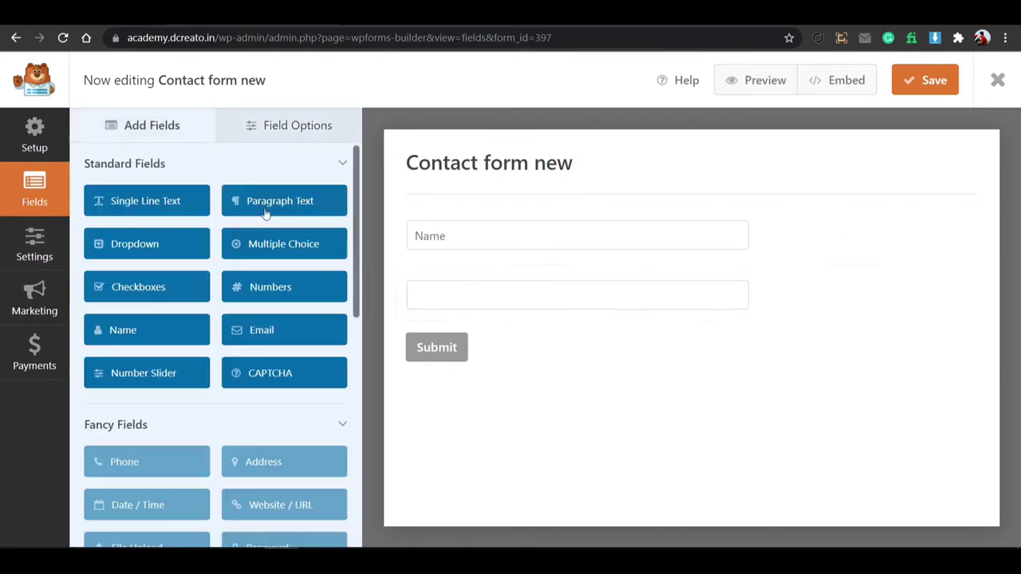
left_click(523, 293)
left_click(173, 157)
left_click(194, 298)
key("ctrl+v")
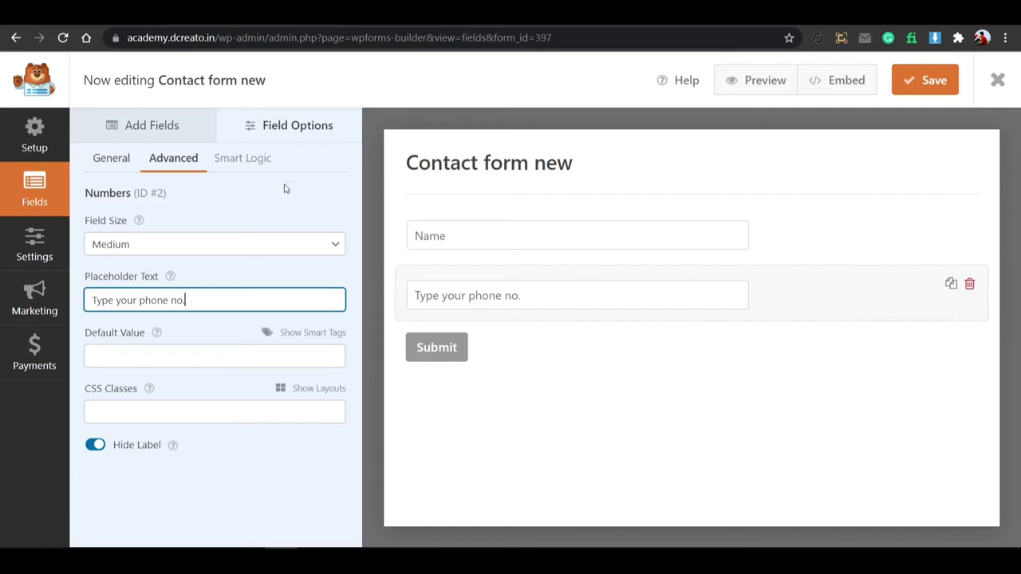
Add an Email field and a Paragraph Text field below the phone number field.
left_click(170, 127)
left_click_drag(266, 333, 473, 342)
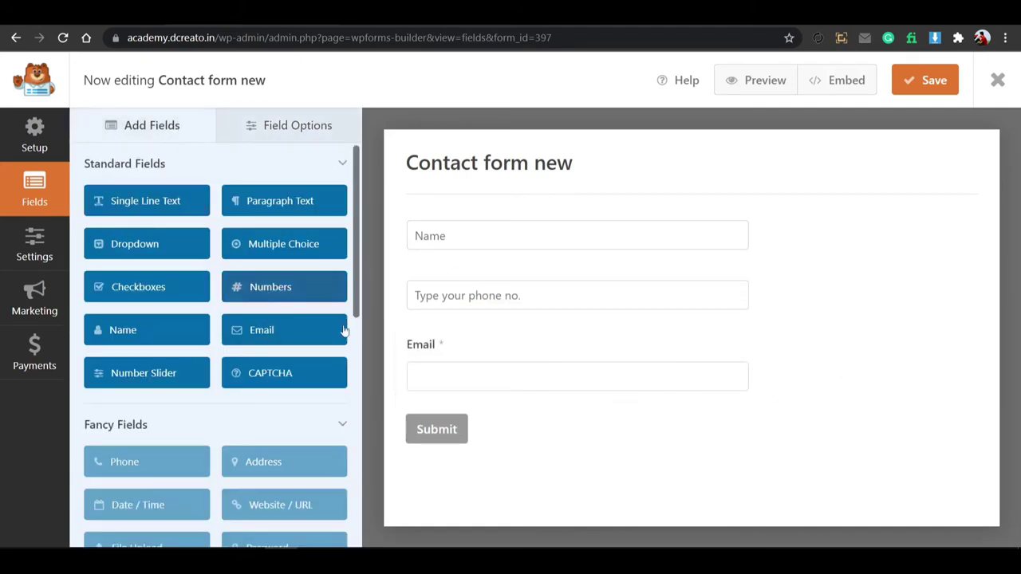
left_click_drag(283, 210, 449, 407)
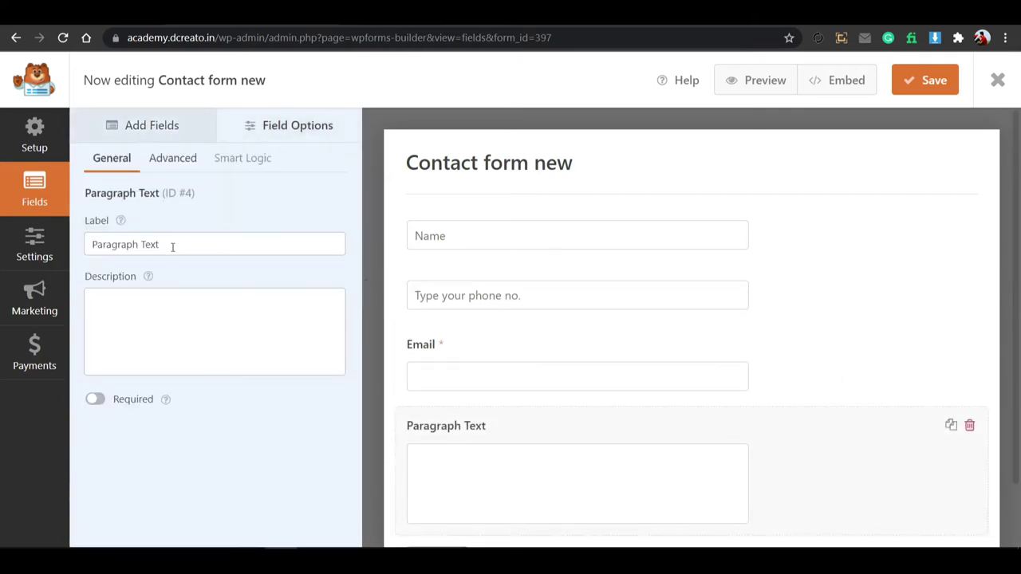
Label the Paragraph Text field "type comment" and save the form.
left_click_drag(168, 249, 46, 252)
type("type comment")
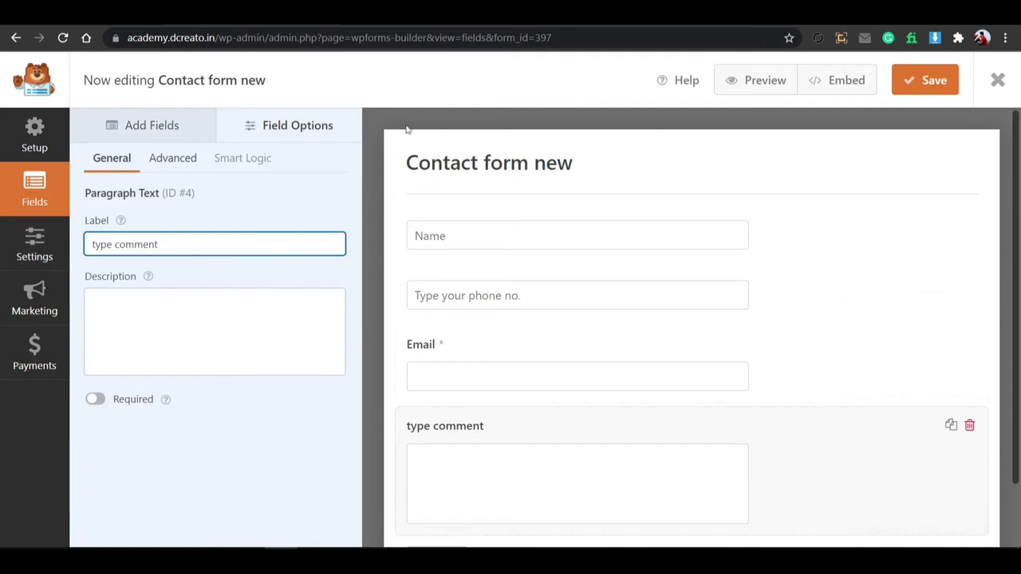
left_click(925, 86)
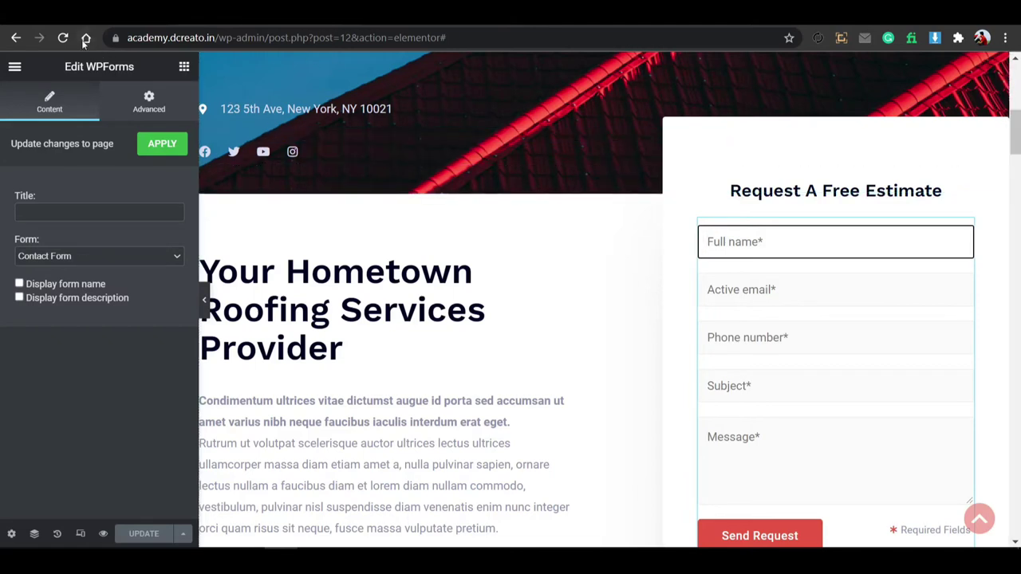
Reload the Elementor page editor and switch the Request A Free Estimate form widget to "Contact form new".
left_click(62, 40)
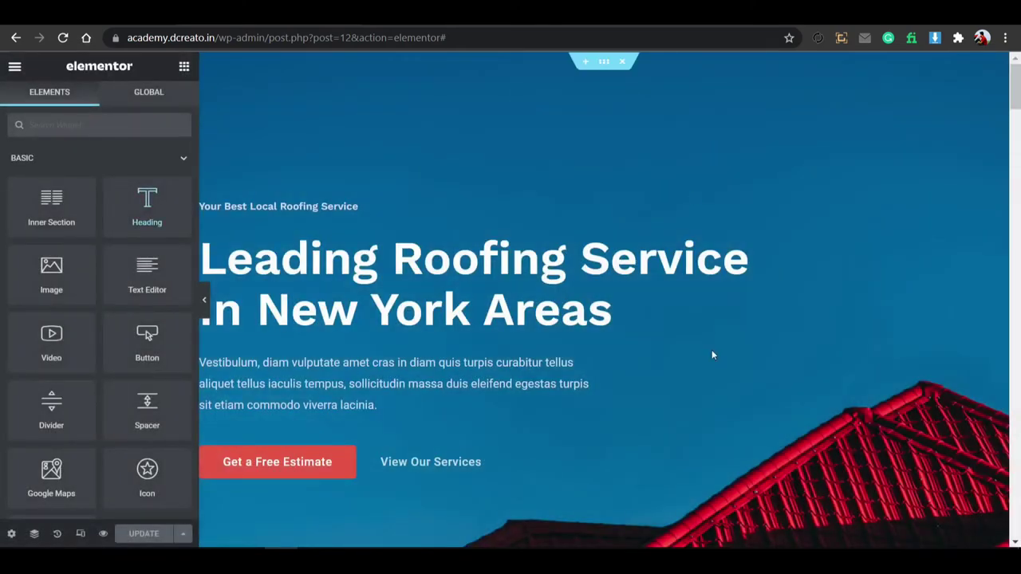
scroll(713, 347, "down", 3)
scroll(740, 333, "down", 3)
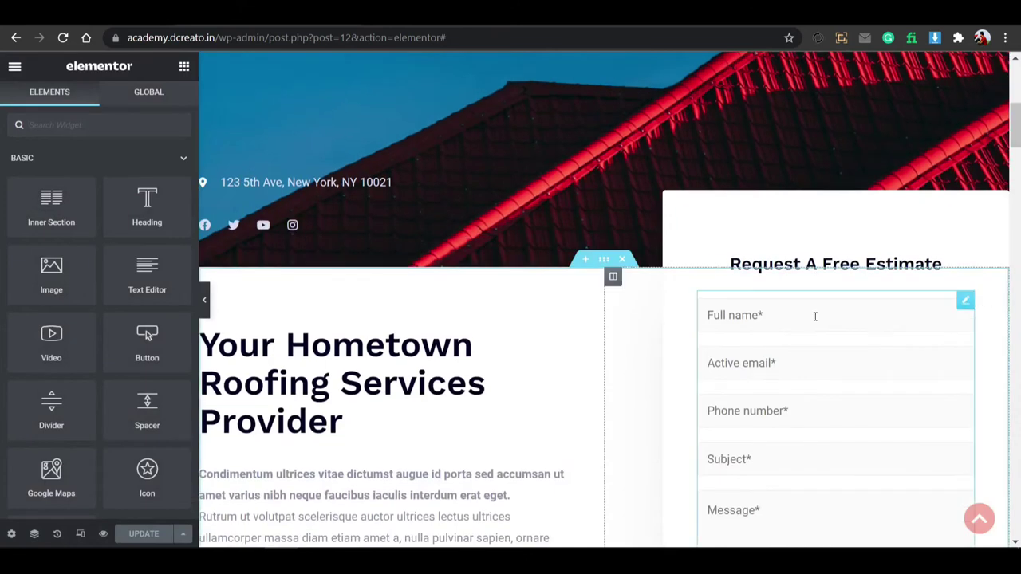
left_click(789, 314)
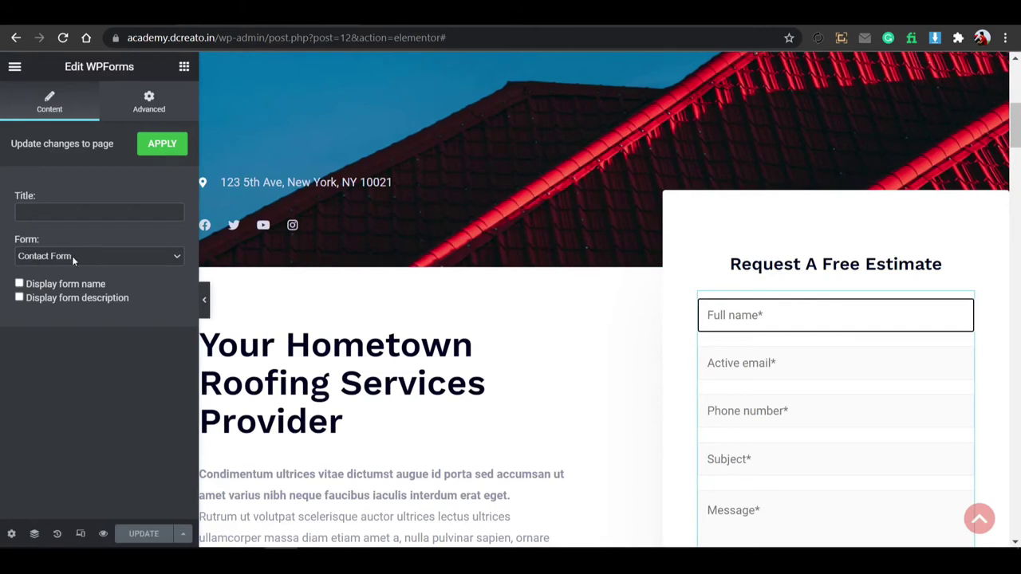
left_click(77, 256)
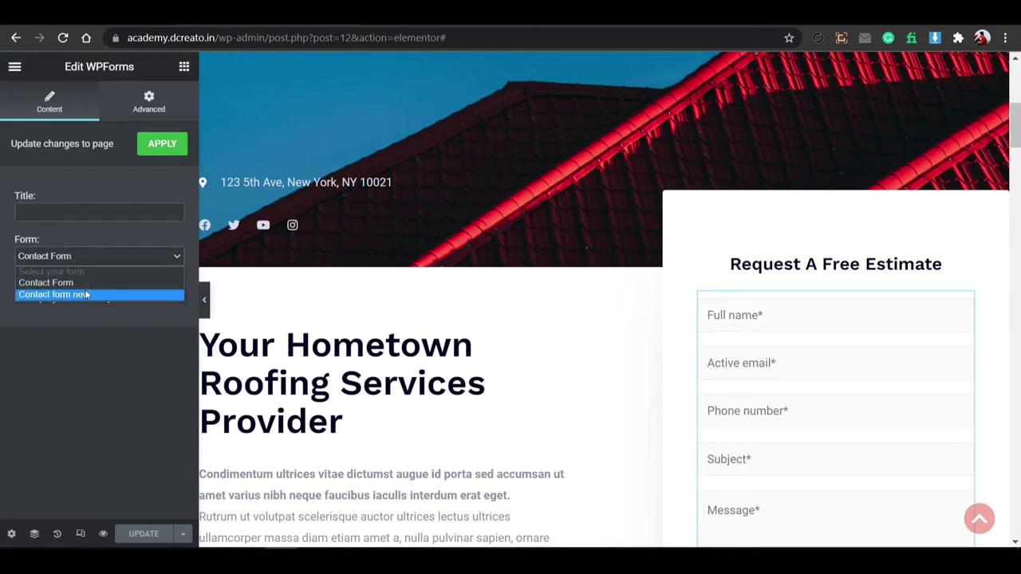
left_click(85, 295)
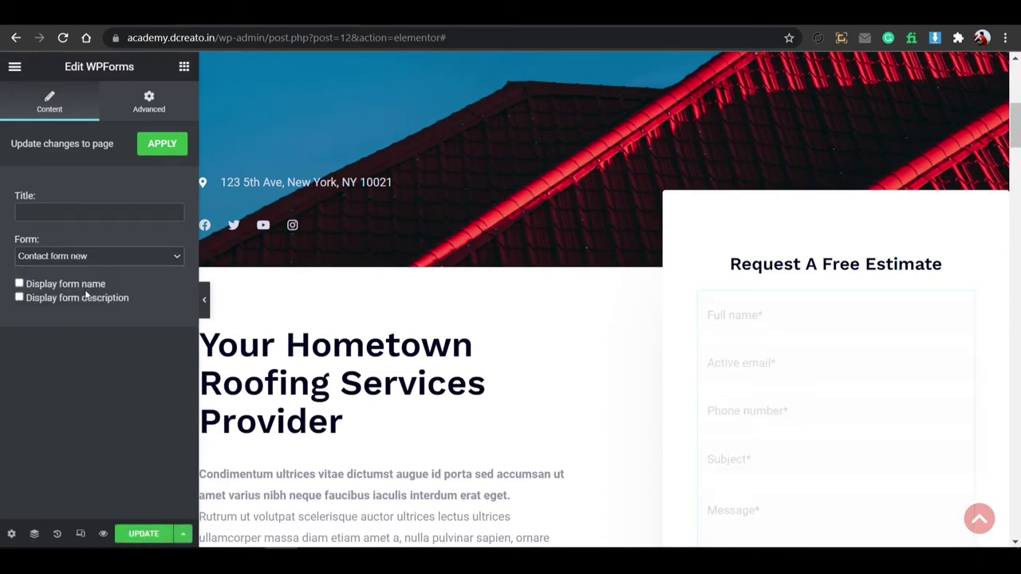
scroll(766, 263, "down", 2)
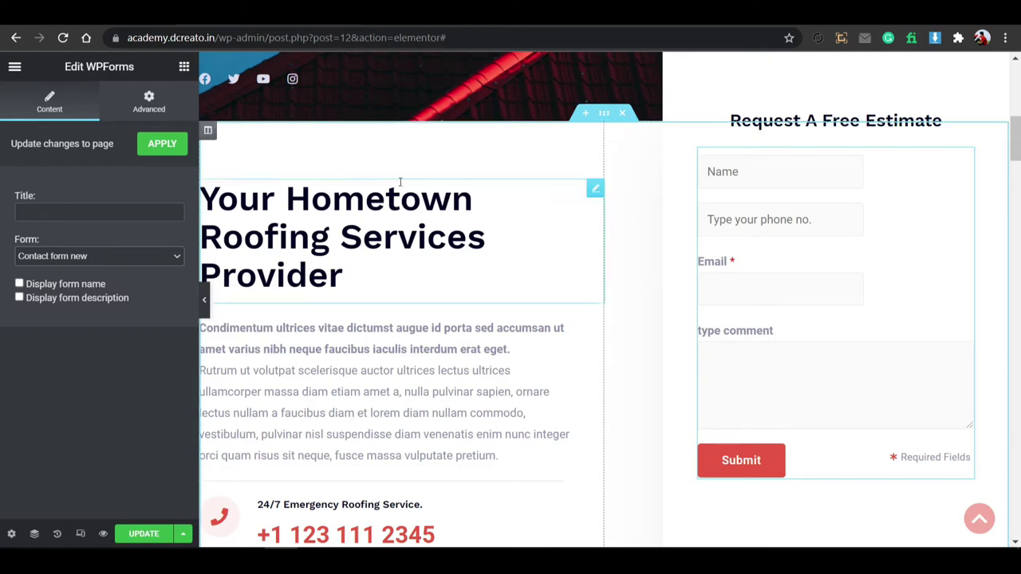
Switch the Request A Free Estimate form widget back to "Contact Form".
left_click(80, 256)
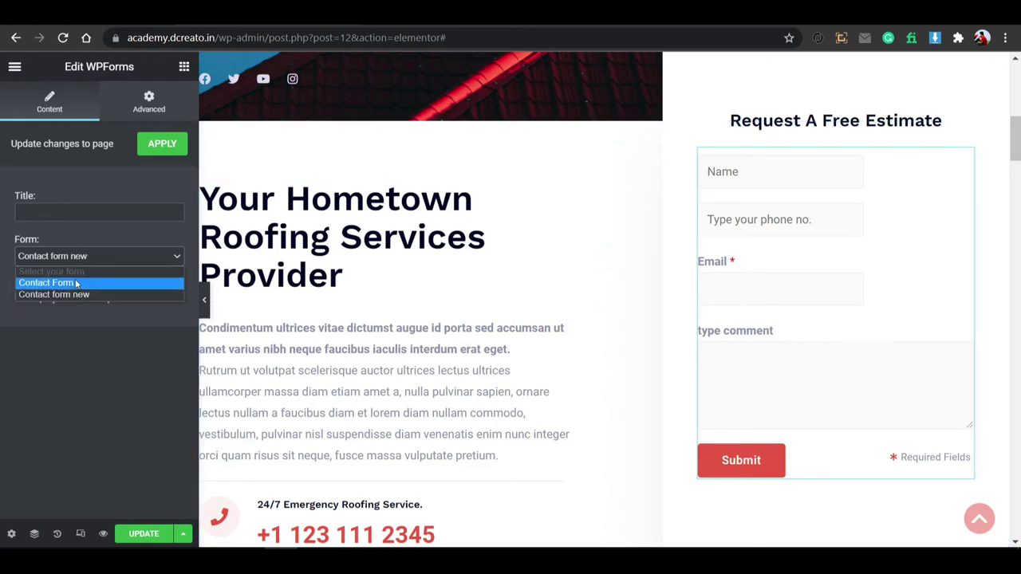
left_click(78, 283)
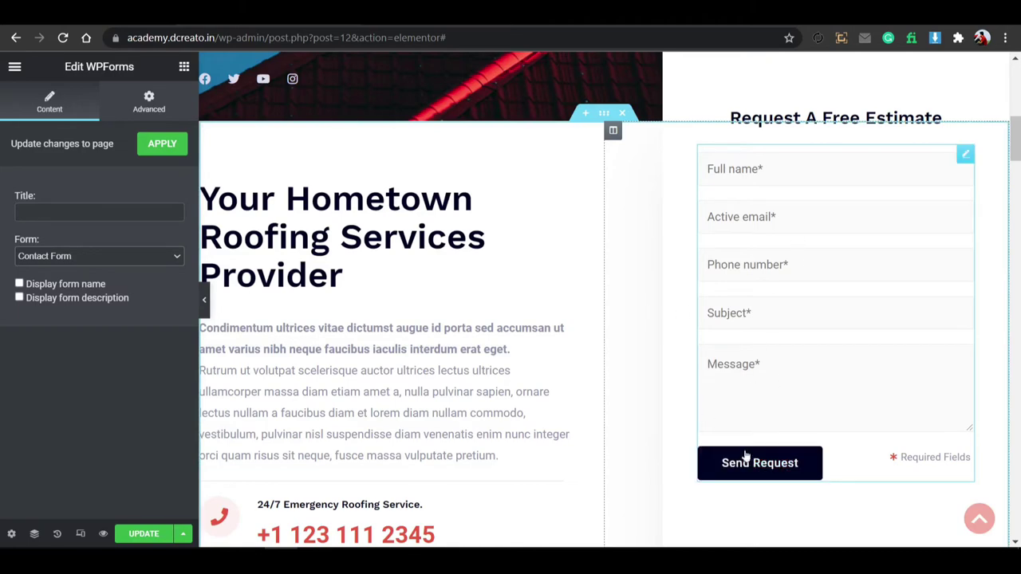
scroll(515, 275, "down", 5)
scroll(504, 256, "up", 2)
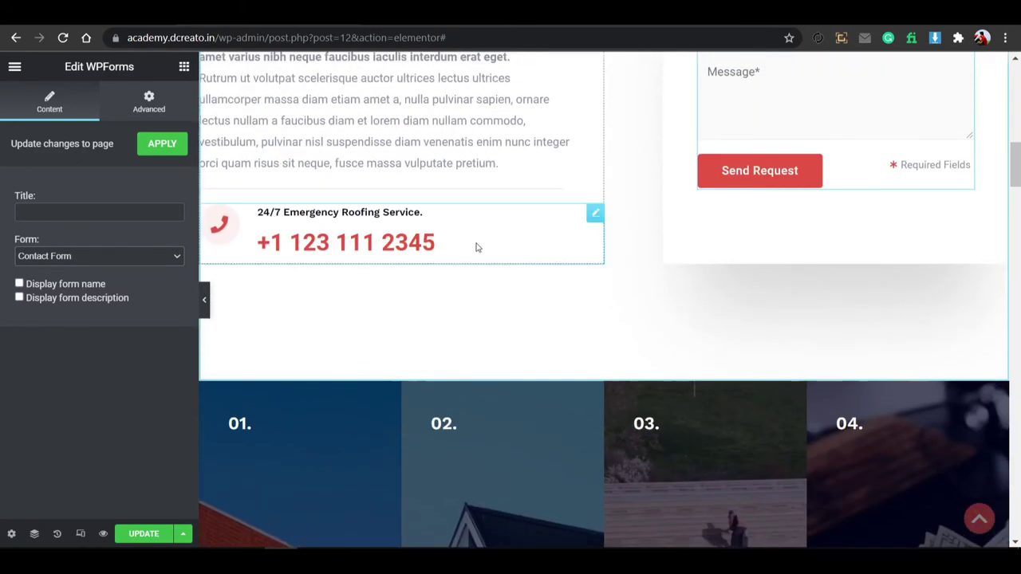
scroll(381, 244, "up", 15)
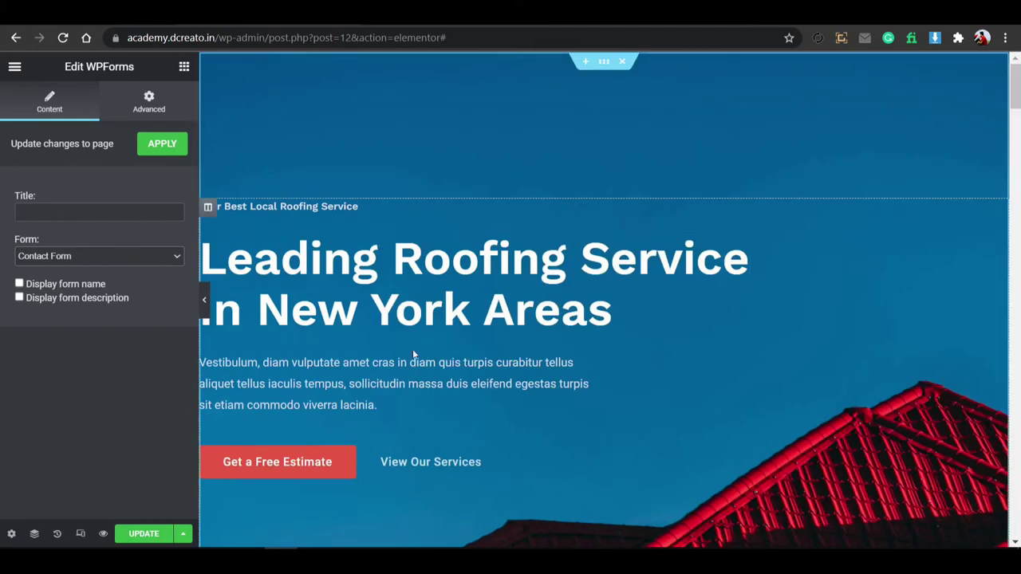
left_click(415, 382)
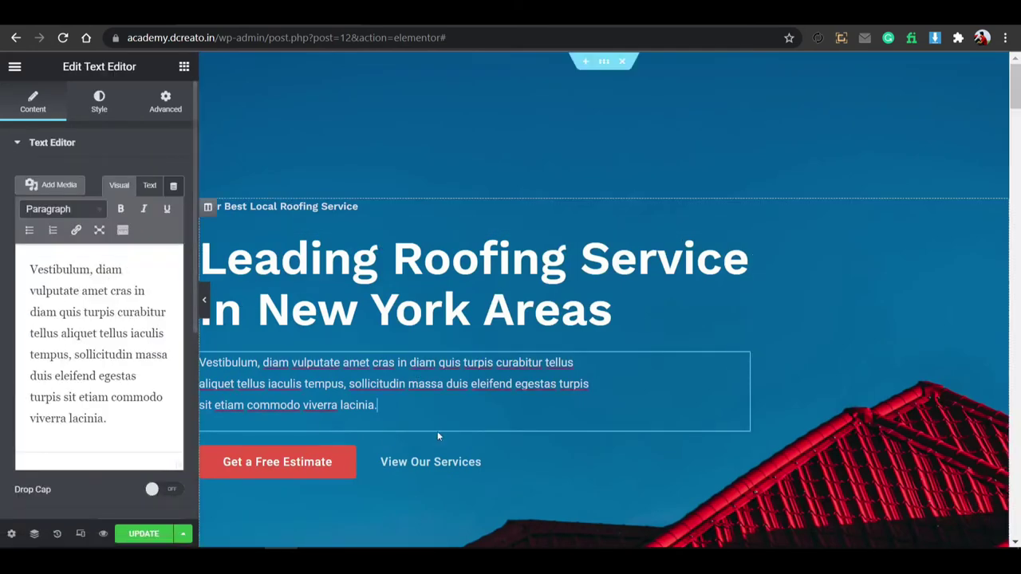
scroll(375, 415, "down", 4)
scroll(357, 396, "down", 3)
left_click(343, 348)
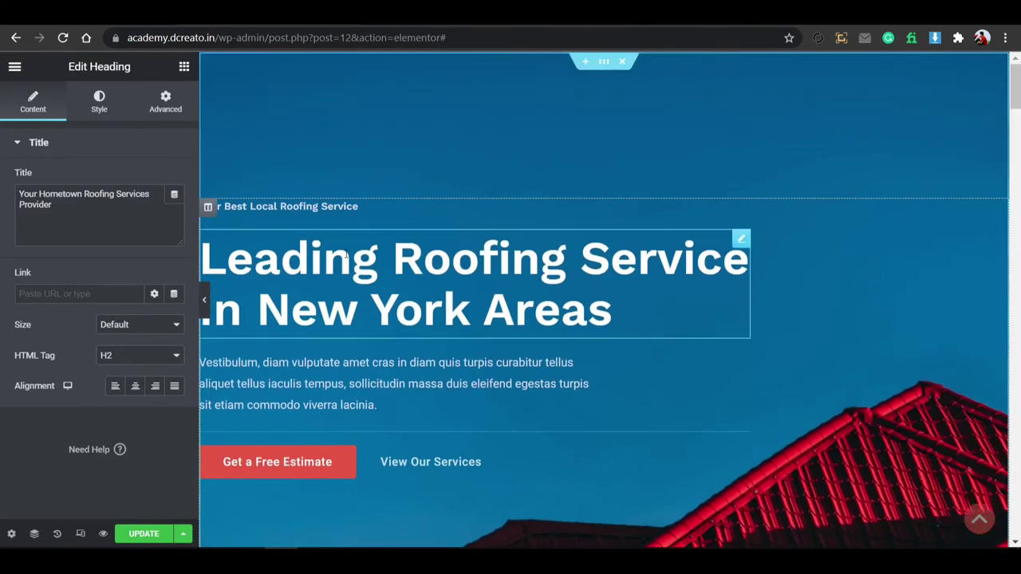
Open the style options of the "Leading Roofing Service In New York Areas" heading and try out its text color, ending on #FFFFFF.
left_click(97, 102)
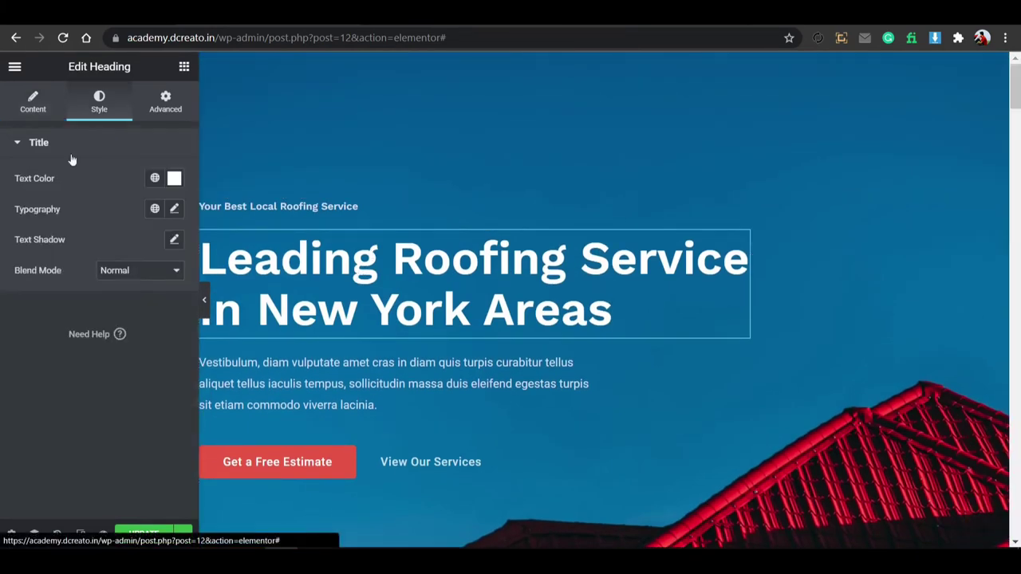
left_click(179, 179)
left_click_drag(196, 276, 112, 182)
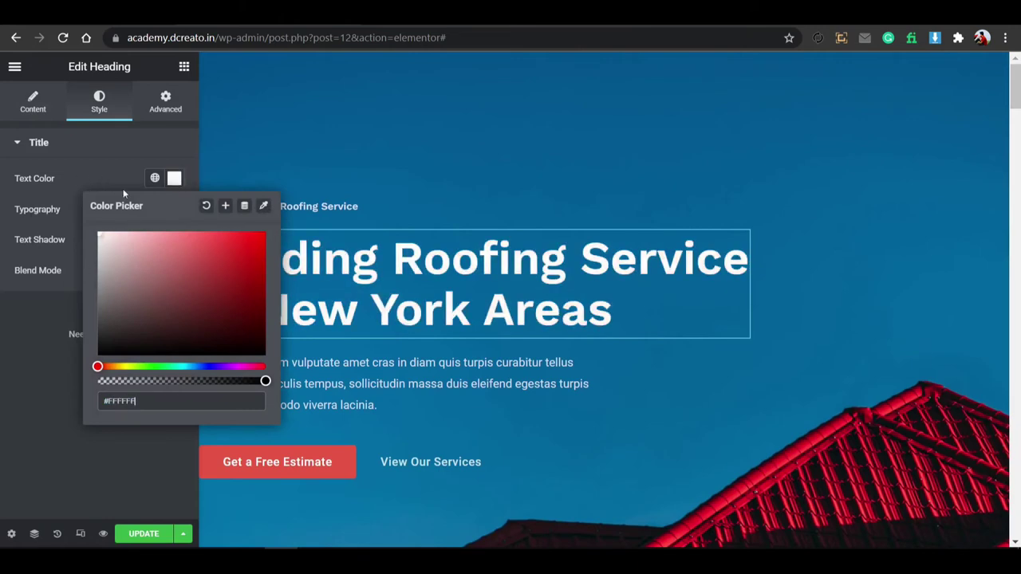
left_click(174, 186)
left_click(157, 210)
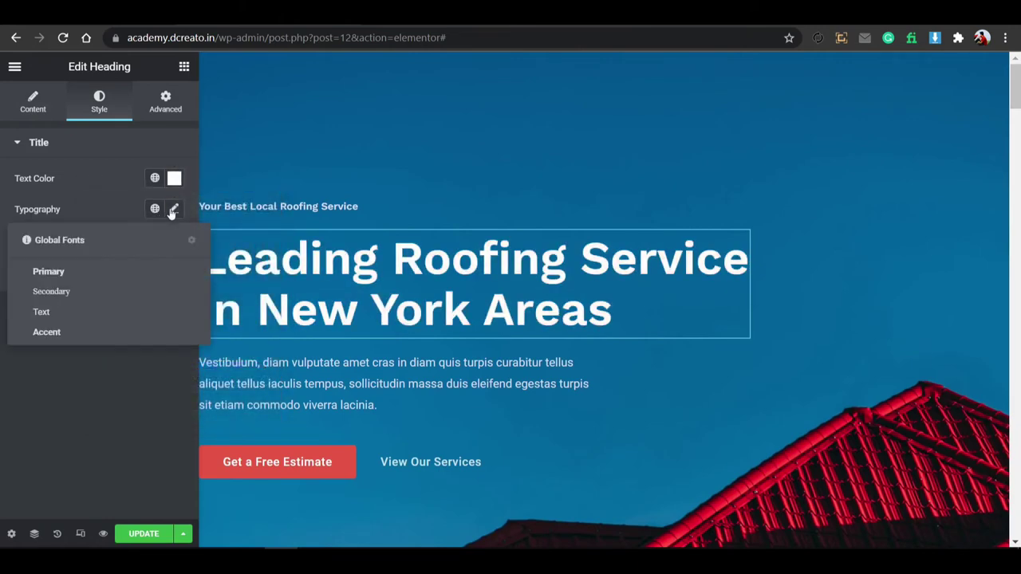
Set the "Leading Roofing Service In New York Areas" heading's font family to Poppins with weight 700 and update the page.
left_click(174, 209)
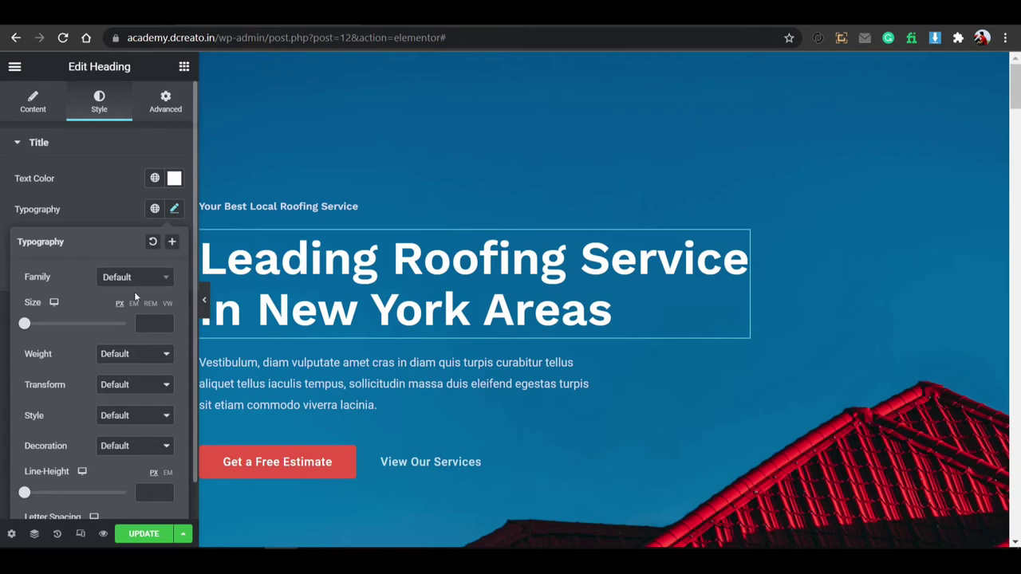
left_click(144, 279)
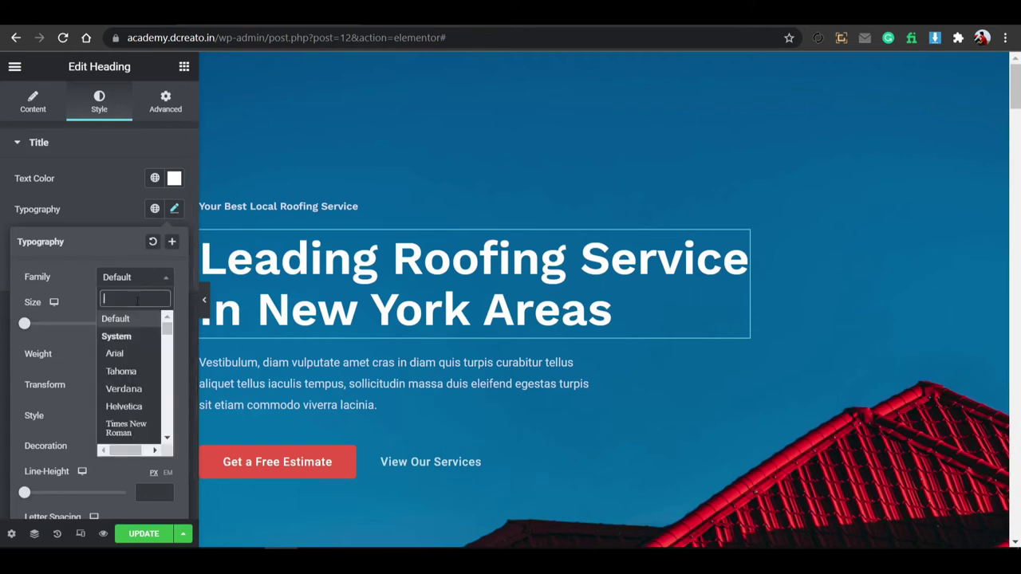
type("pop")
left_click(121, 353)
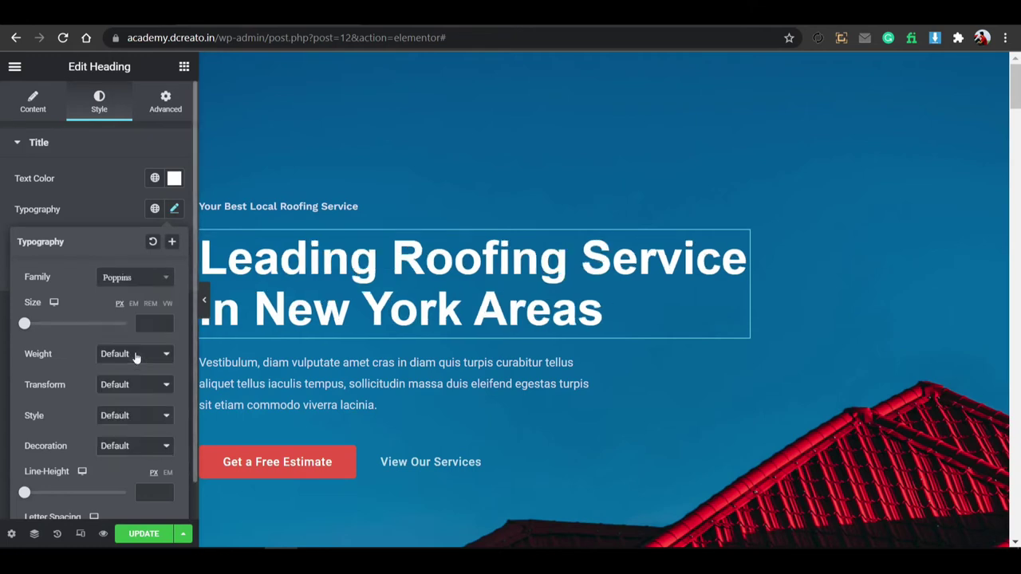
left_click(141, 359)
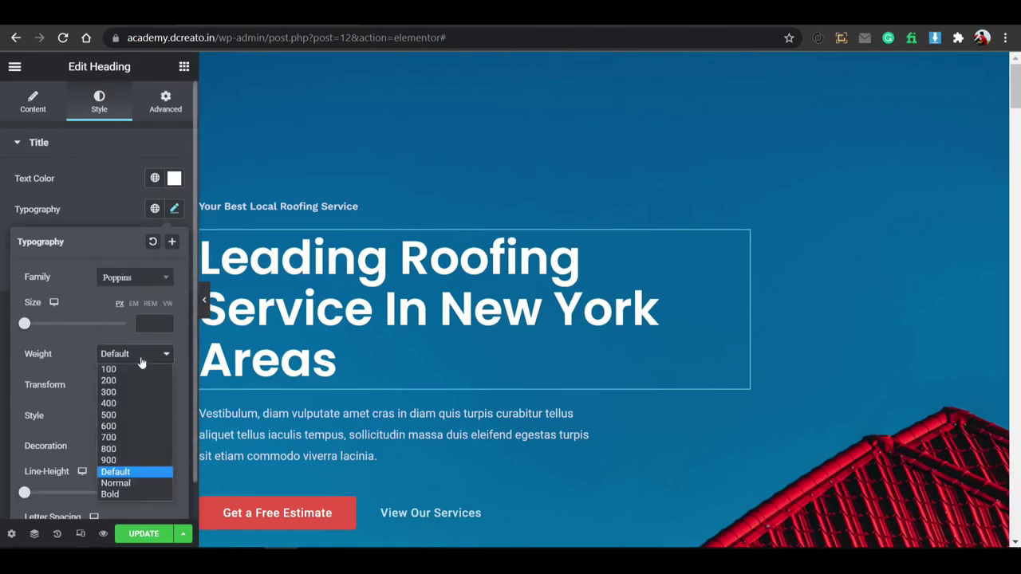
left_click(120, 437)
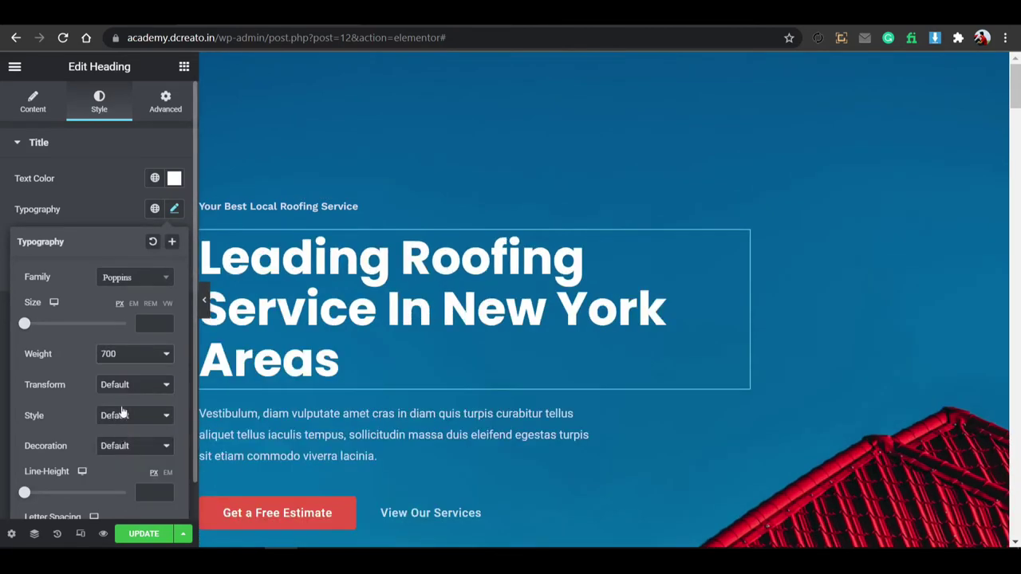
left_click(131, 524)
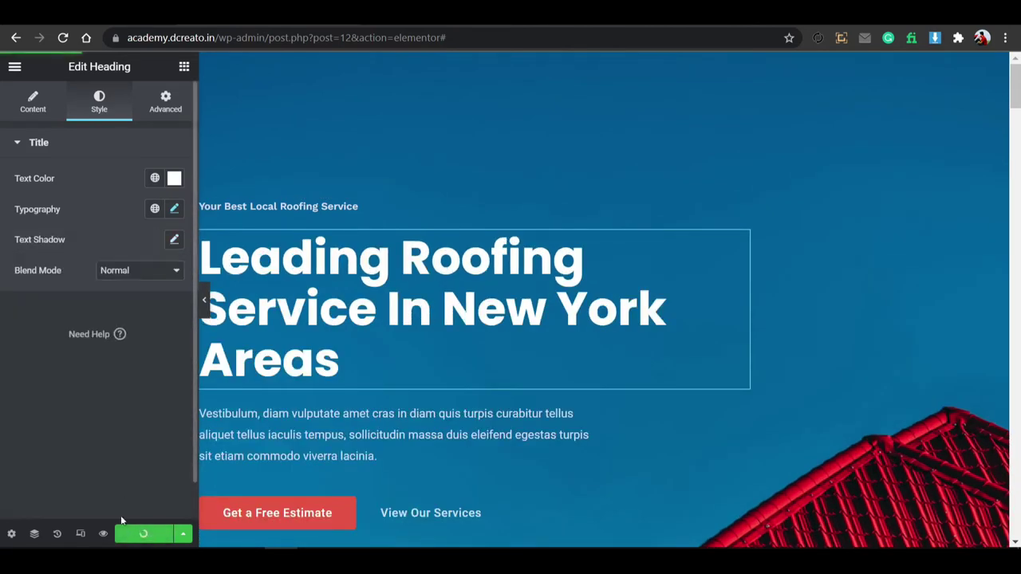
Copy the "Leading Roofing Service In New York Areas" heading so its style can be reused on other headings.
right_click(372, 287)
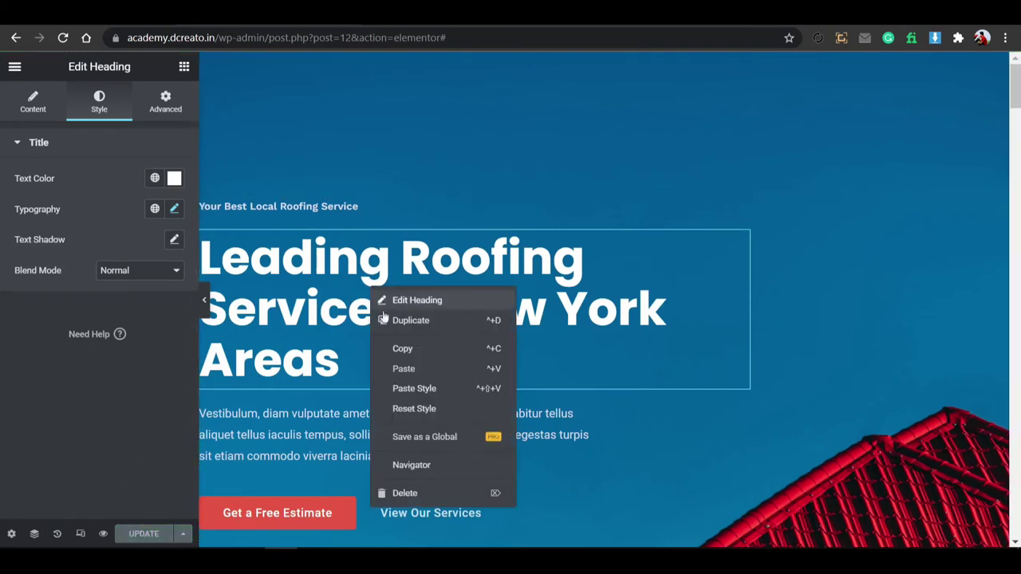
left_click(392, 351)
scroll(394, 358, "down", 5)
scroll(394, 361, "down", 3)
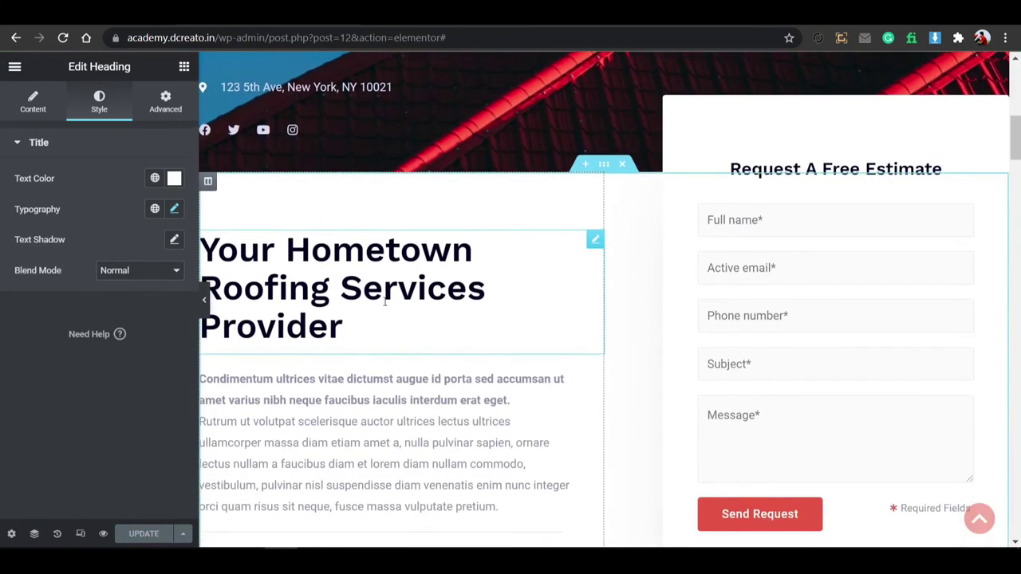
right_click(386, 284)
left_click(411, 363)
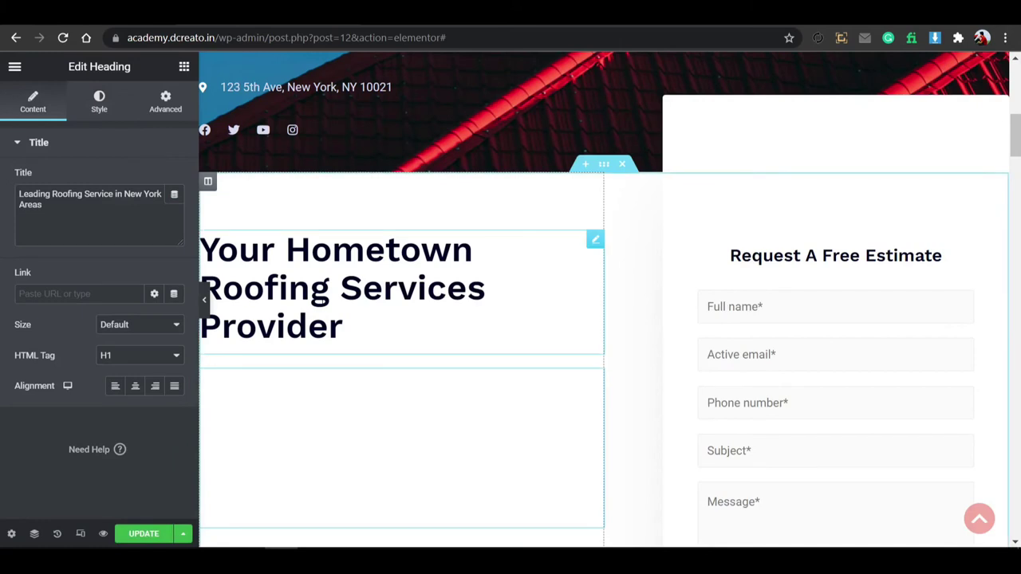
right_click(349, 276)
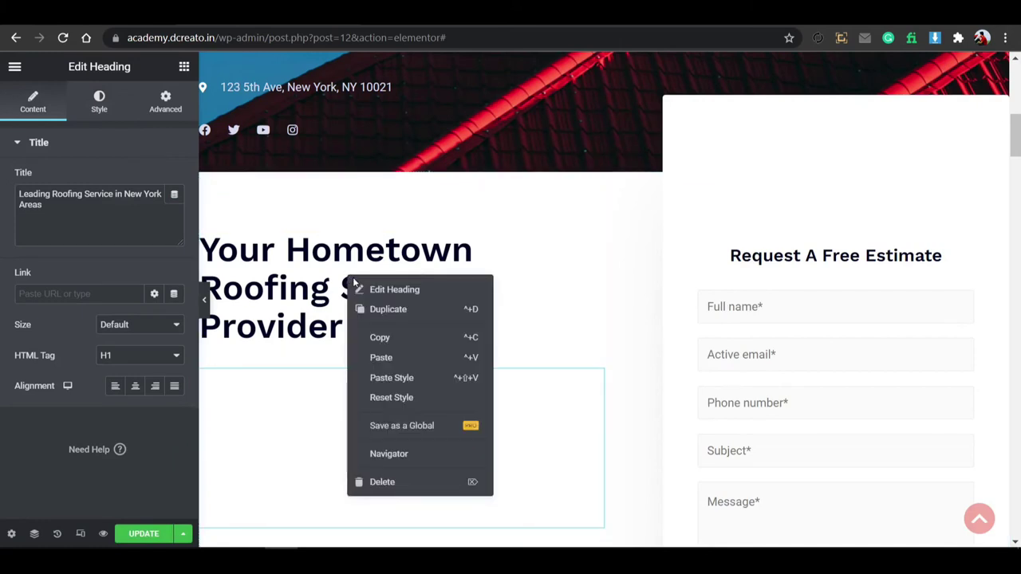
right_click(296, 395)
left_click(326, 533)
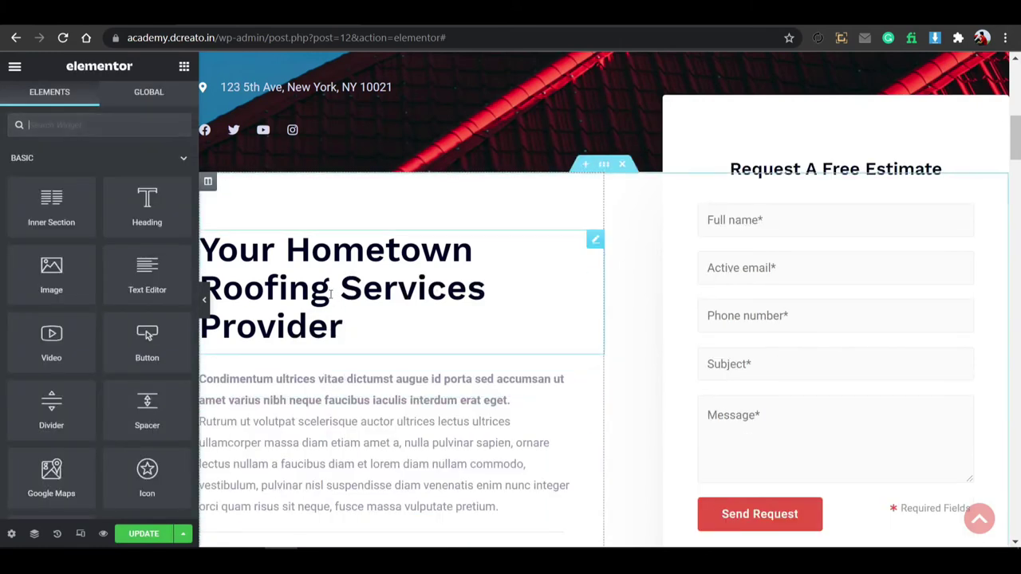
Paste the copied style onto the "Your Hometown Roofing Services Provider" heading and set its text color to black.
right_click(332, 297)
left_click(351, 396)
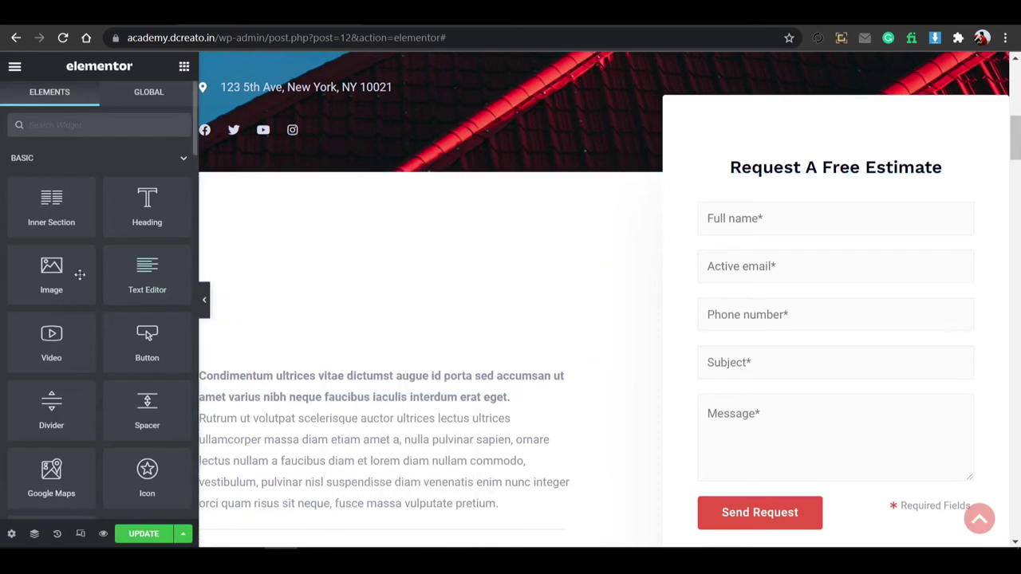
left_click(365, 279)
left_click(99, 97)
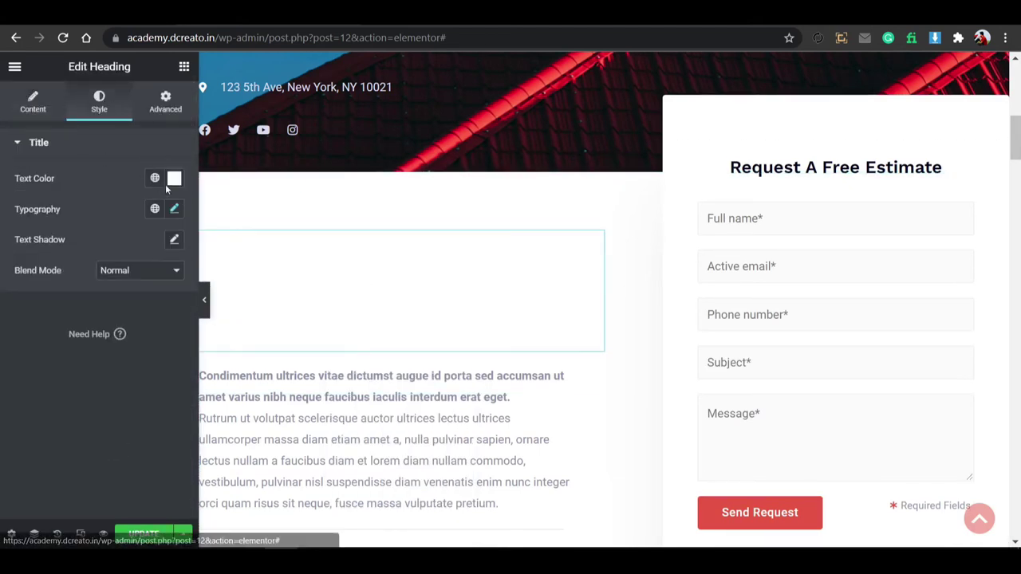
left_click(174, 178)
left_click(99, 354)
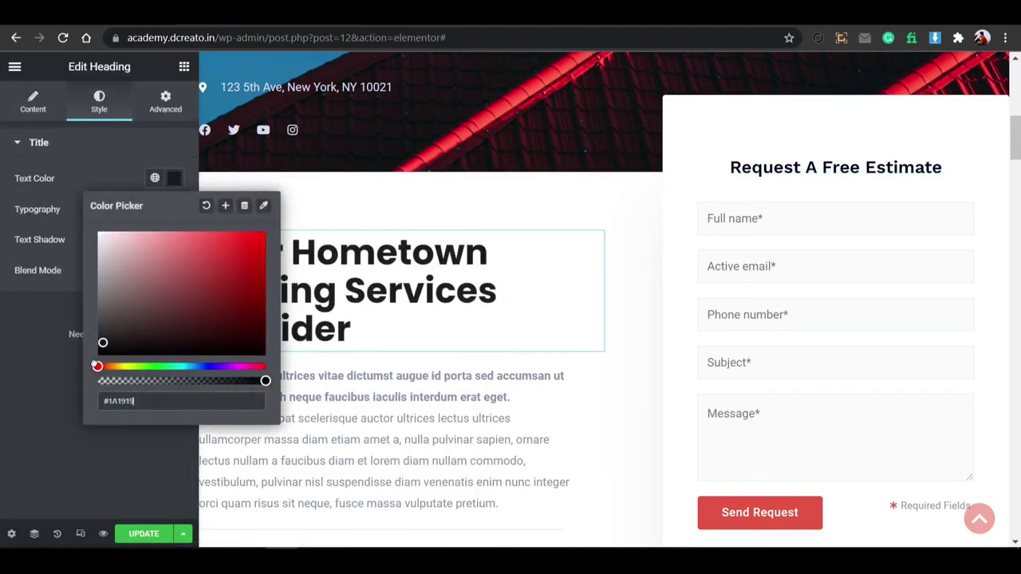
left_click(164, 180)
Paste the copied style onto the "Why Choose Us" heading and set its text color to the global Theme Color 7.
scroll(393, 210, "down", 6)
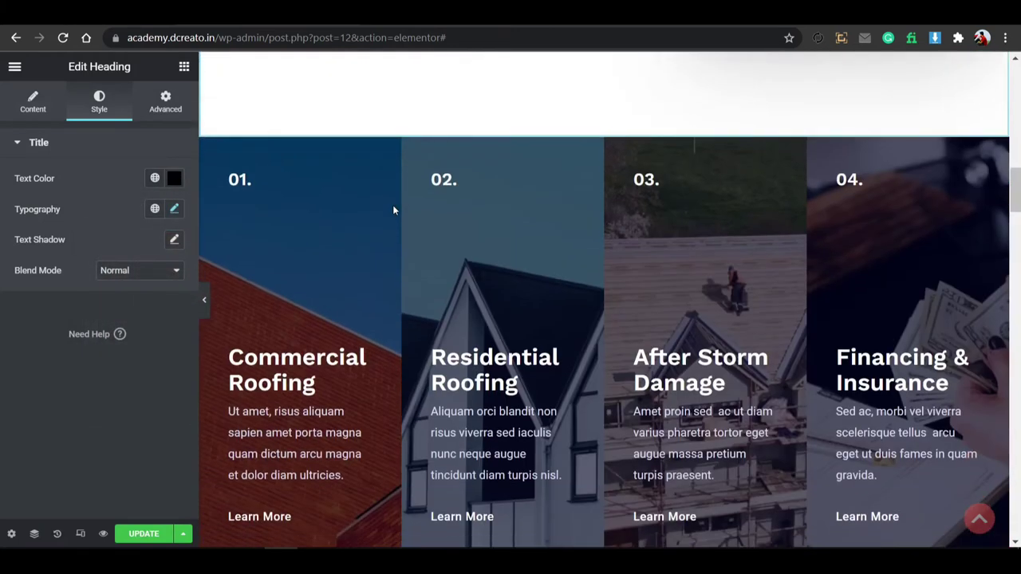
scroll(393, 210, "down", 8)
left_click(730, 137)
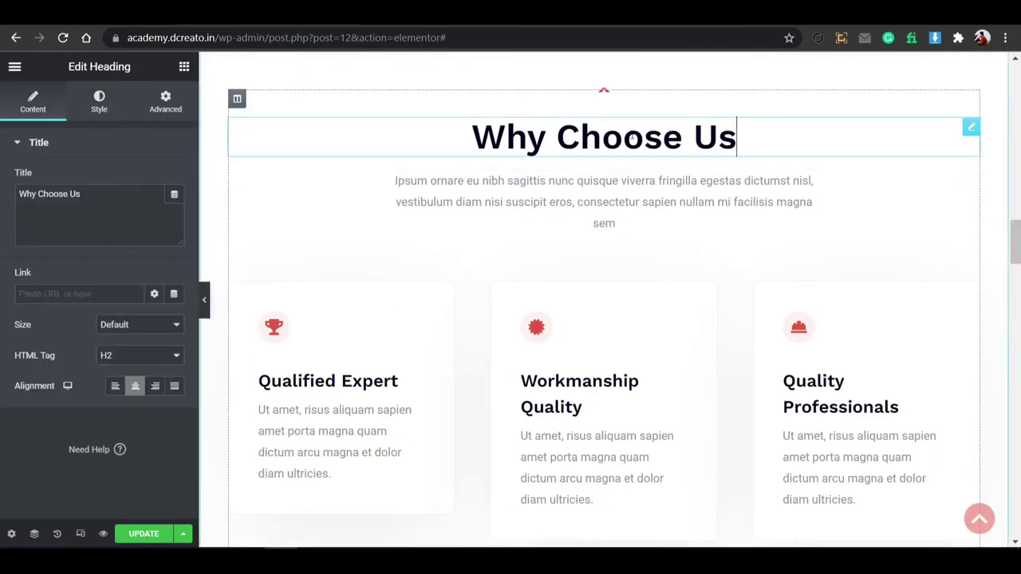
right_click(629, 133)
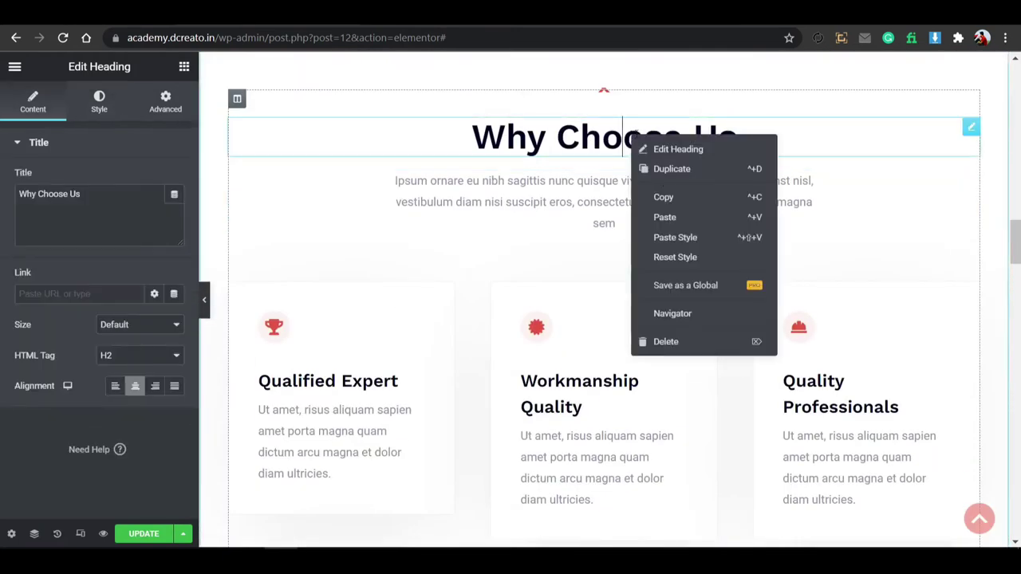
left_click(674, 237)
left_click(102, 120)
left_click(155, 179)
scroll(104, 334, "down", 1)
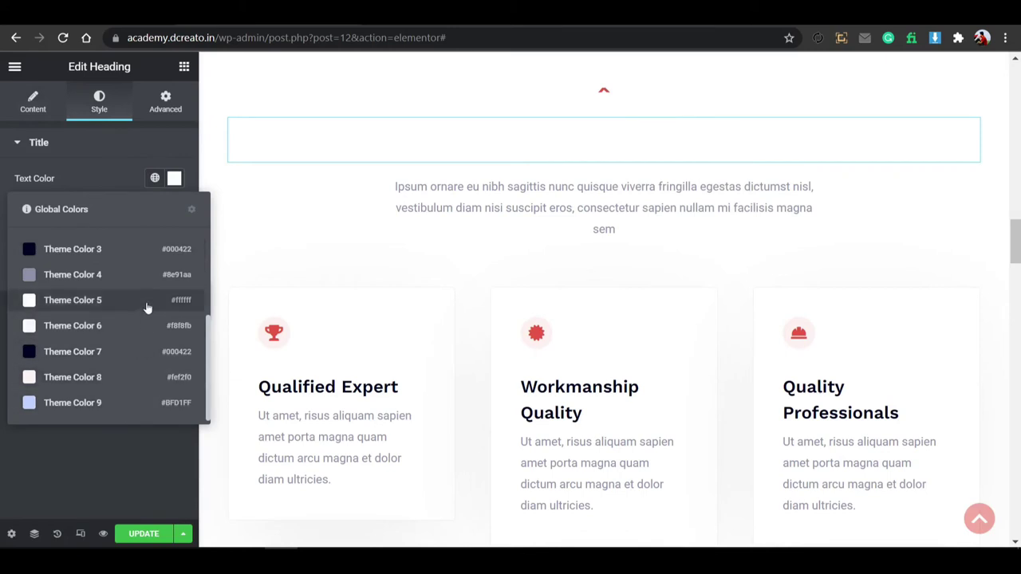
left_click(140, 360)
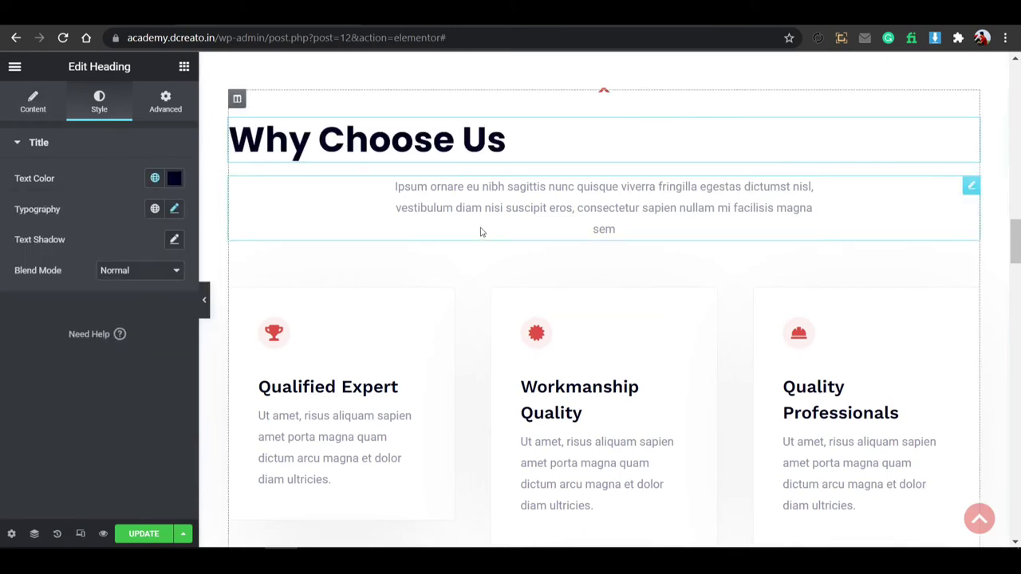
Center-align the "Why Choose Us" heading.
left_click(135, 271)
left_click(135, 272)
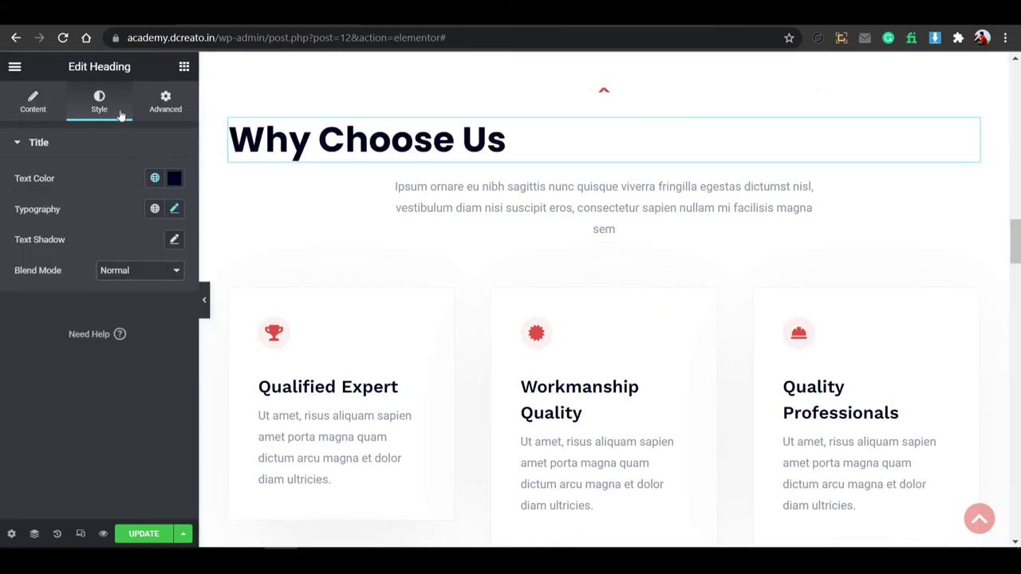
left_click(36, 102)
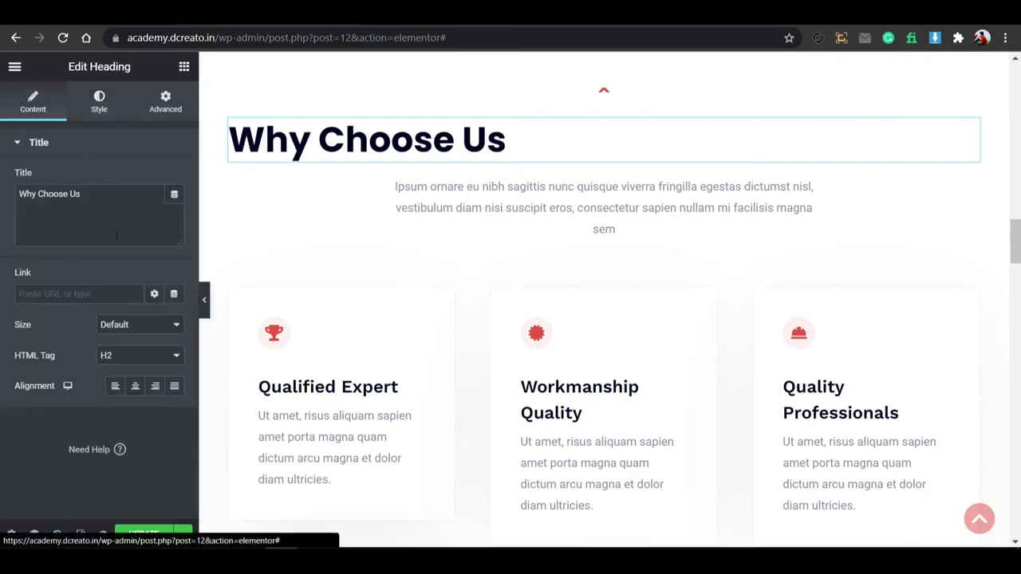
left_click(135, 386)
Set the font family of the "Need A Free Estimate?" heading near the end of the page to Poppins.
scroll(604, 308, "down", 15)
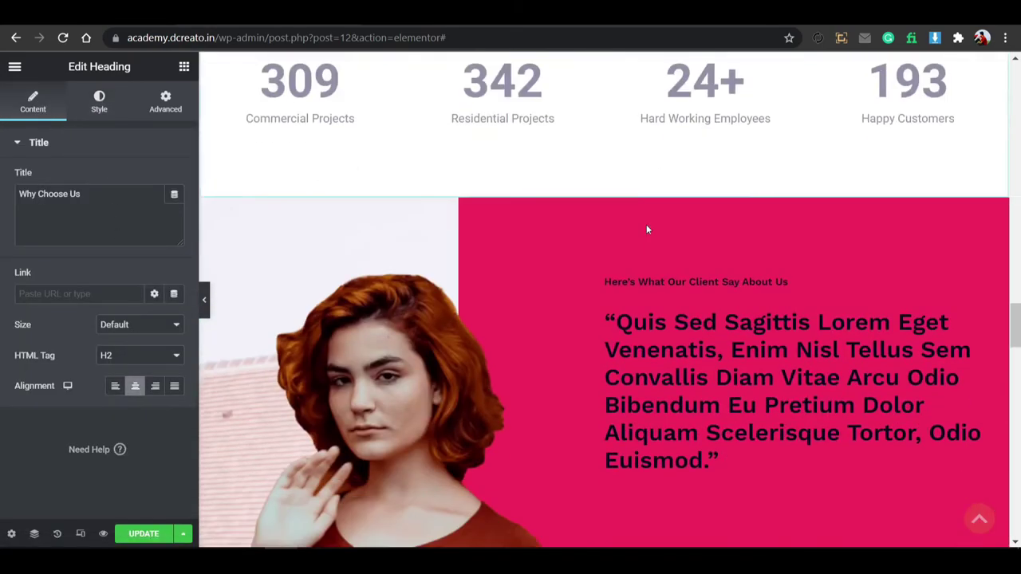
scroll(649, 229, "down", 15)
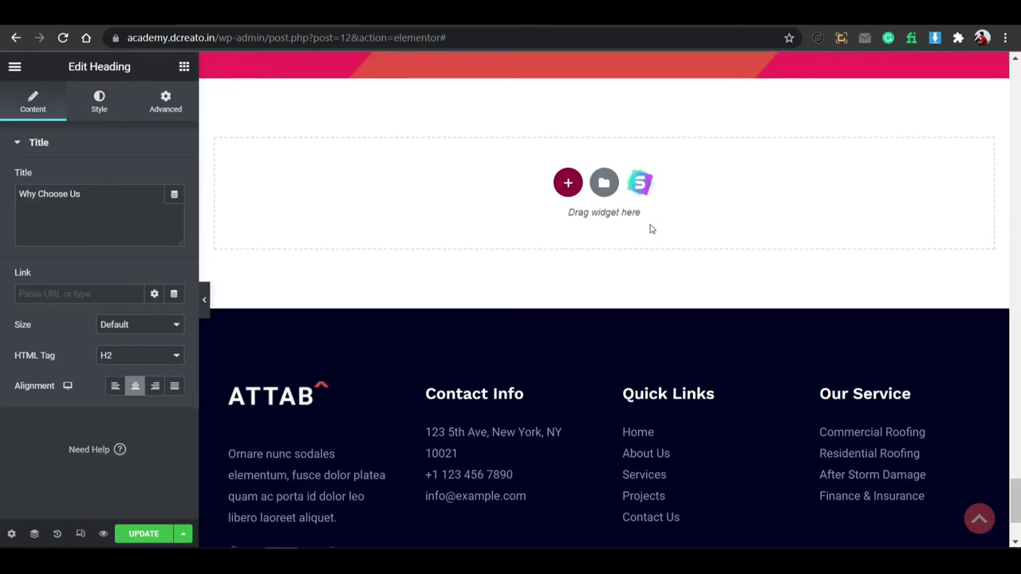
scroll(650, 229, "up", 6)
scroll(478, 239, "down", 2)
left_click(423, 156)
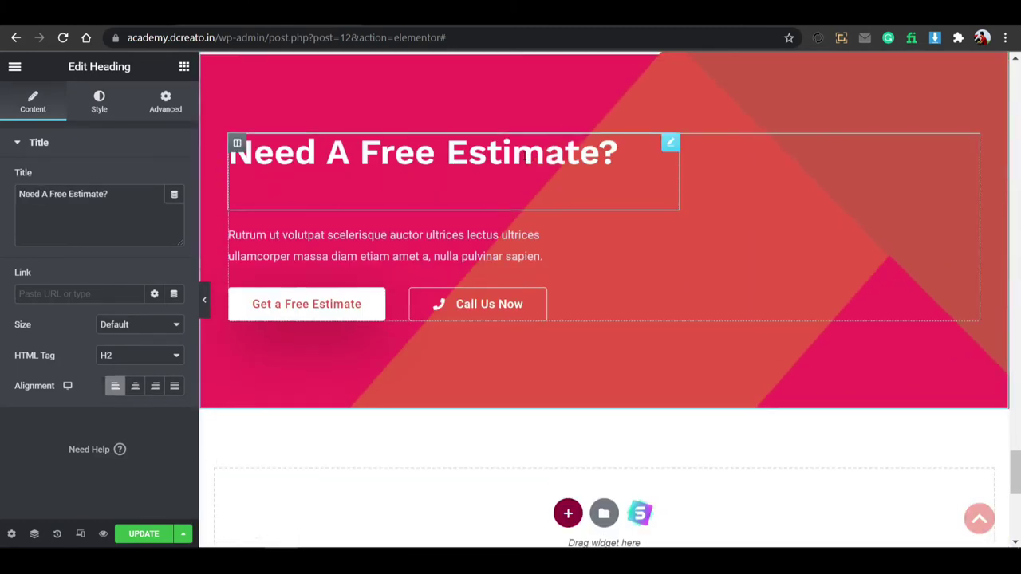
left_click(103, 103)
left_click(174, 209)
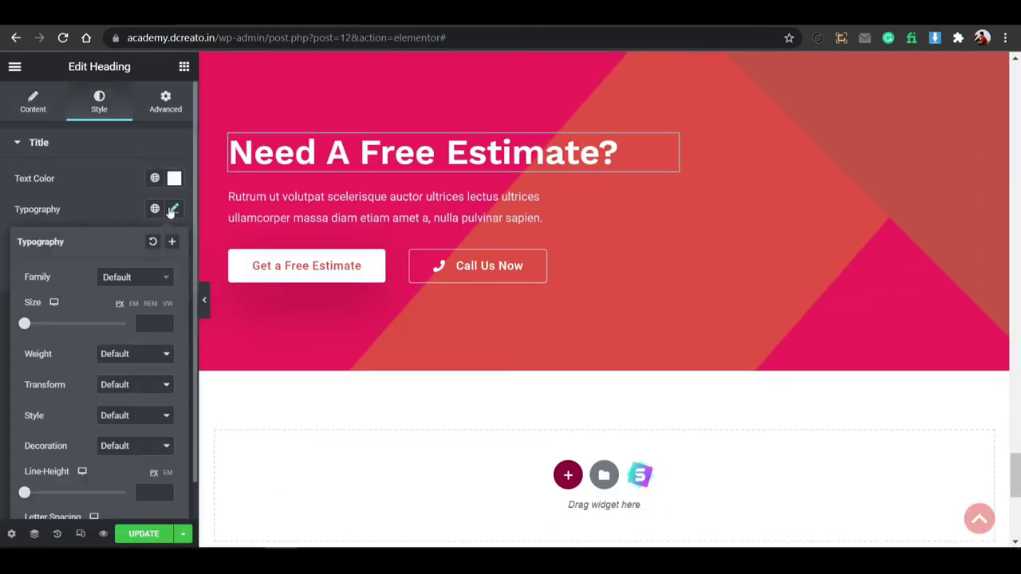
left_click(152, 276)
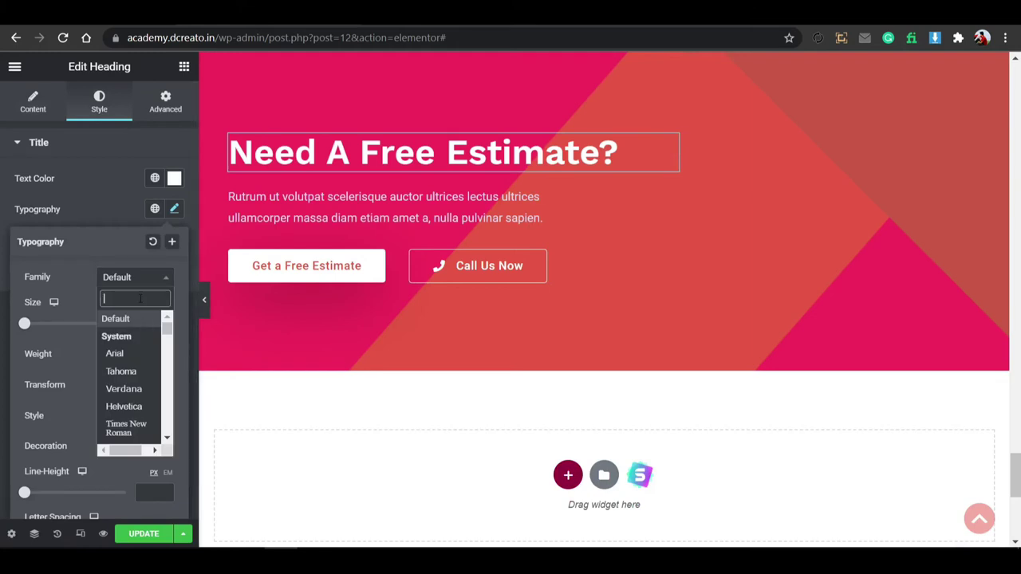
type("popp")
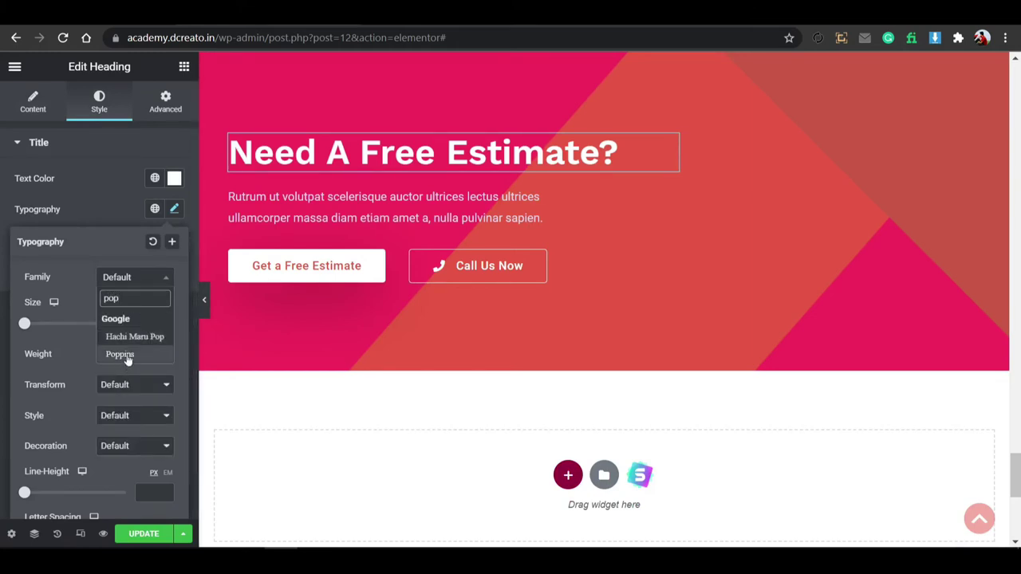
left_click(122, 354)
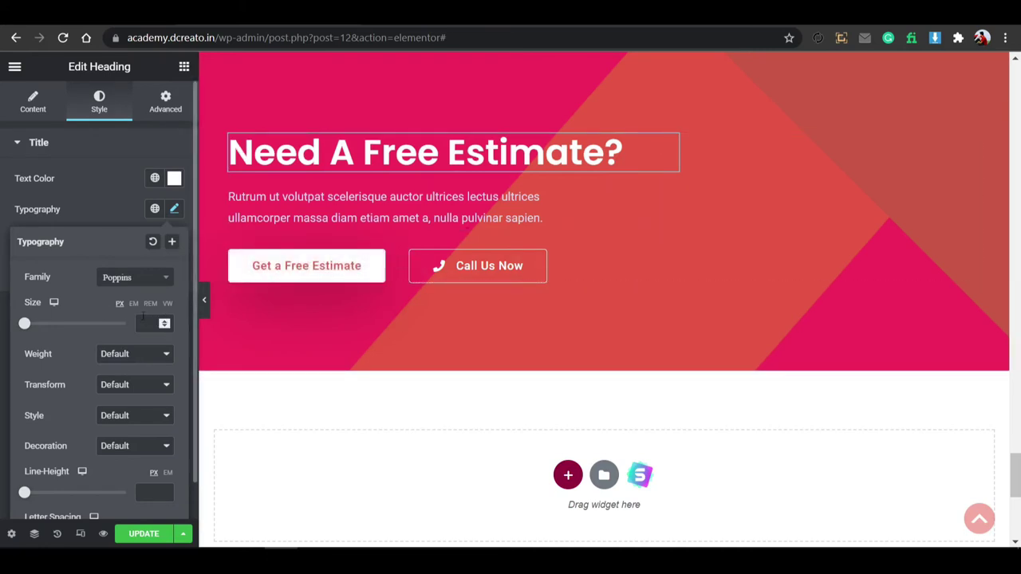
Link the "Get a Free Estimate" button under "Need A Free Estimate?" to the live site's contact-us page URL and update the page.
left_click(276, 277)
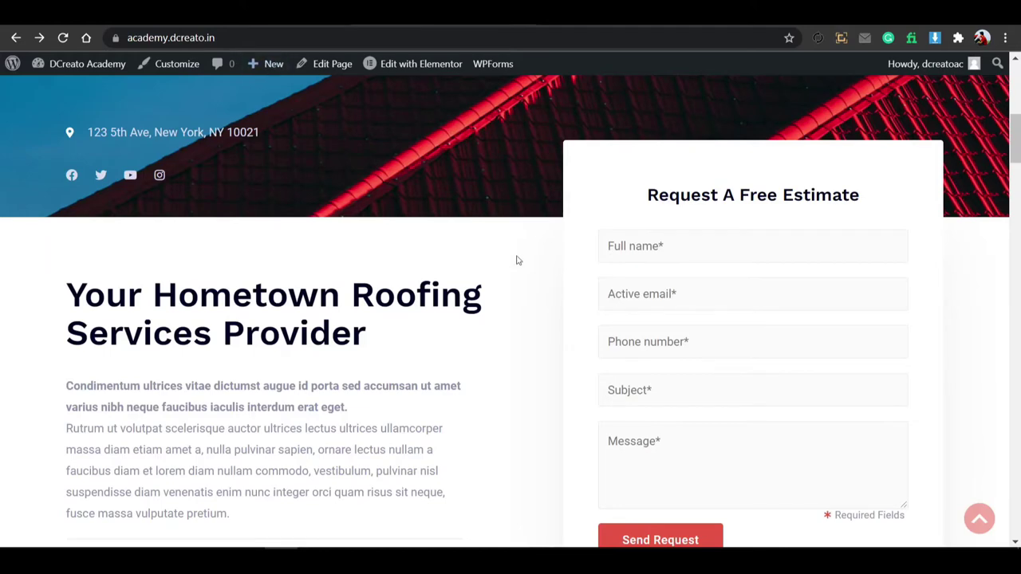
scroll(525, 252, "up", 10)
left_click(699, 96)
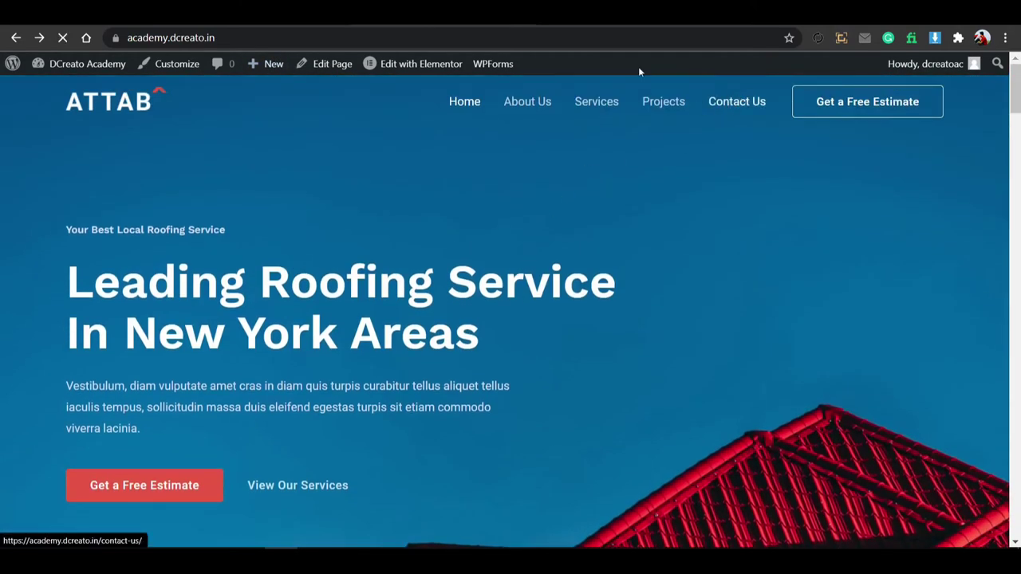
key("ctrl+l")
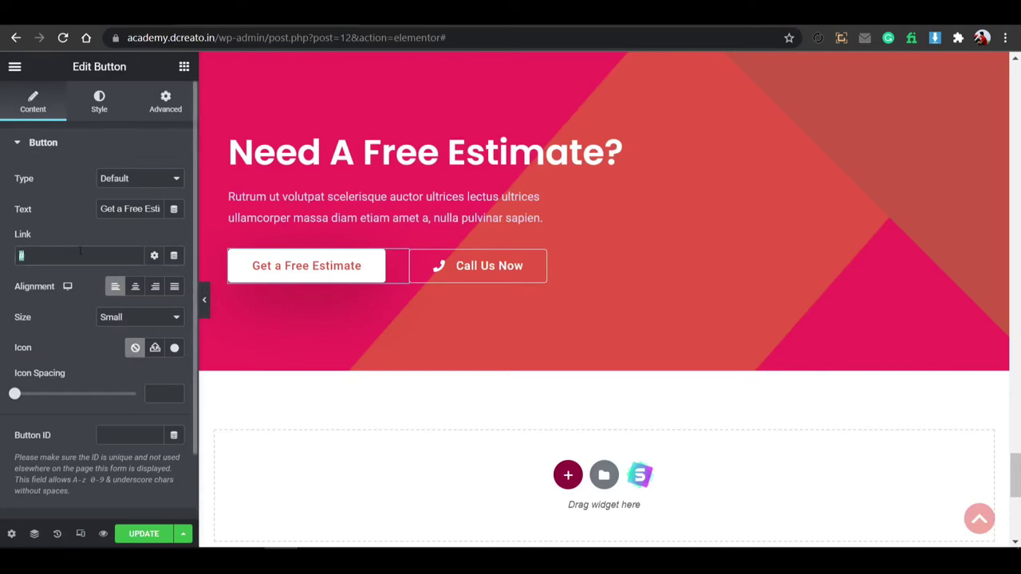
key("ctrl+v")
left_click(137, 535)
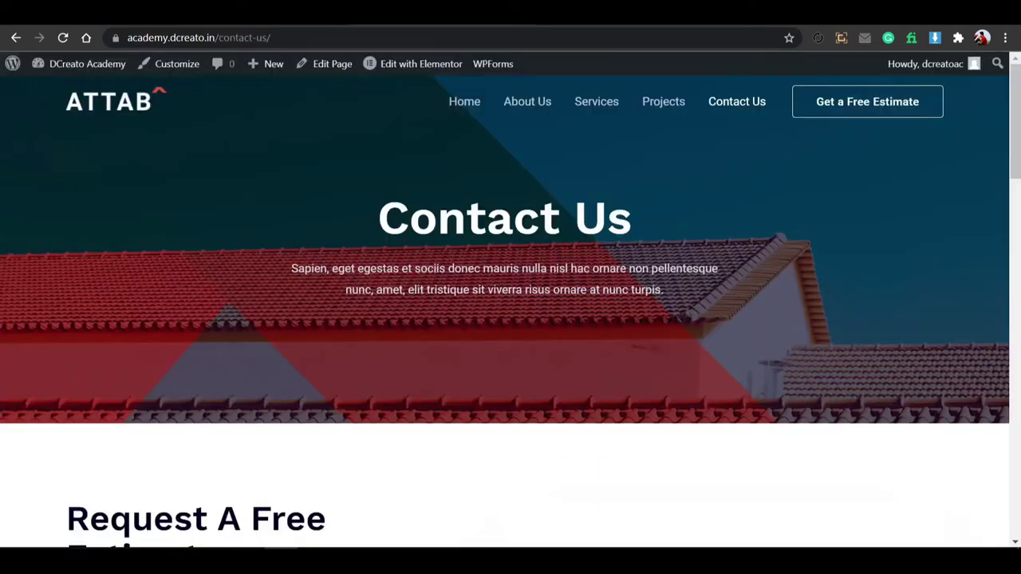
Try the "Get a Free Estimate" button near the end of the live Contact Us page, and return to the homepage.
left_click(67, 40)
scroll(471, 237, "down", 8)
scroll(469, 237, "down", 10)
scroll(467, 234, "up", 5)
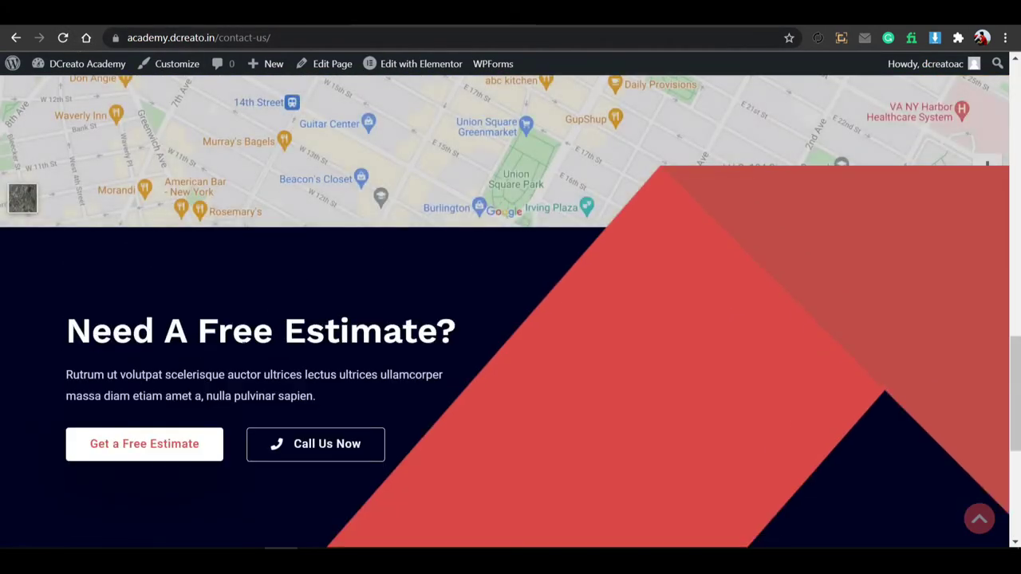
left_click(197, 447)
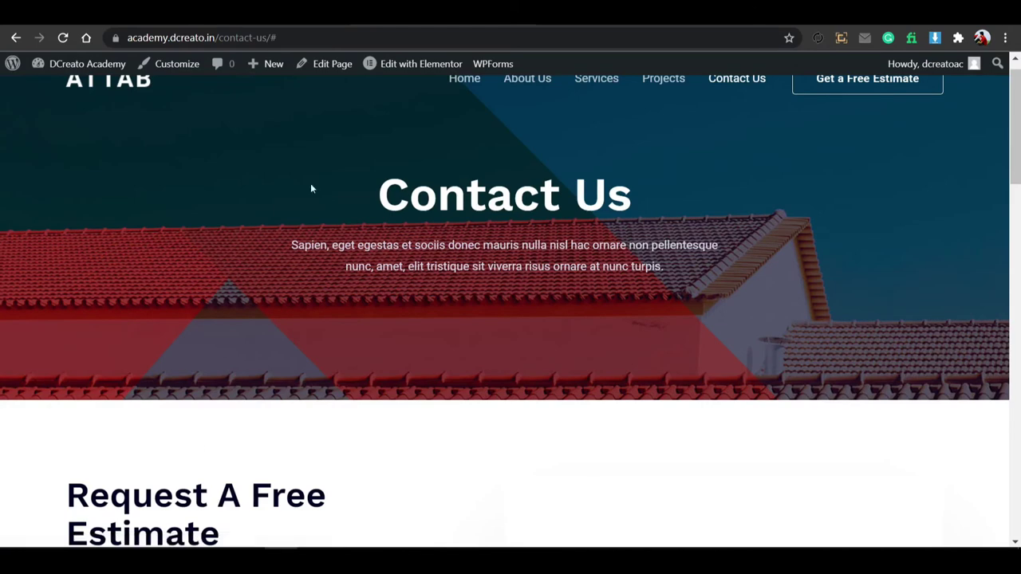
left_click(11, 40)
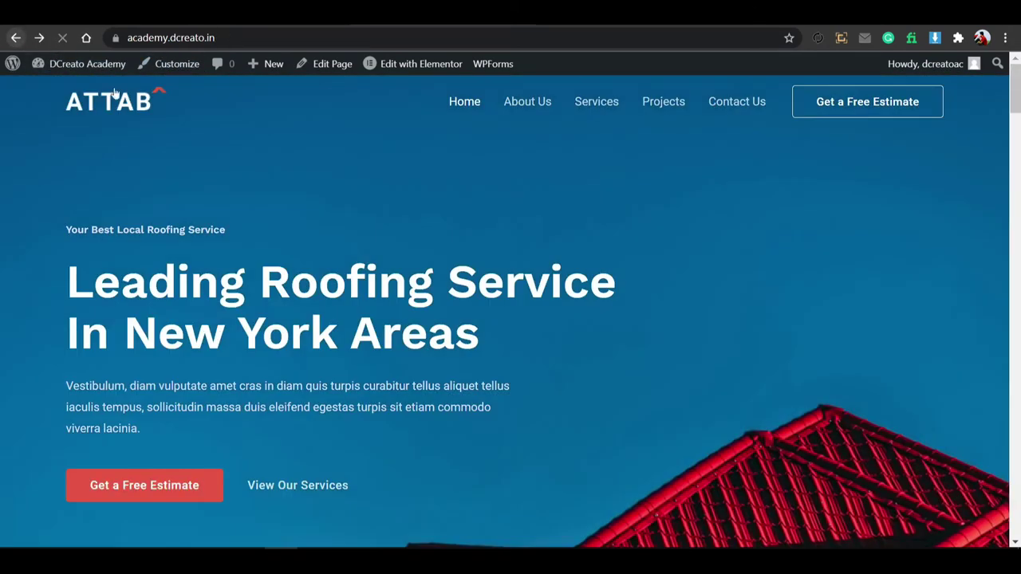
Test the live homepage's lower "Get a Free Estimate" button, and return to the hero section in the Elementor editor.
scroll(279, 278, "down", 15)
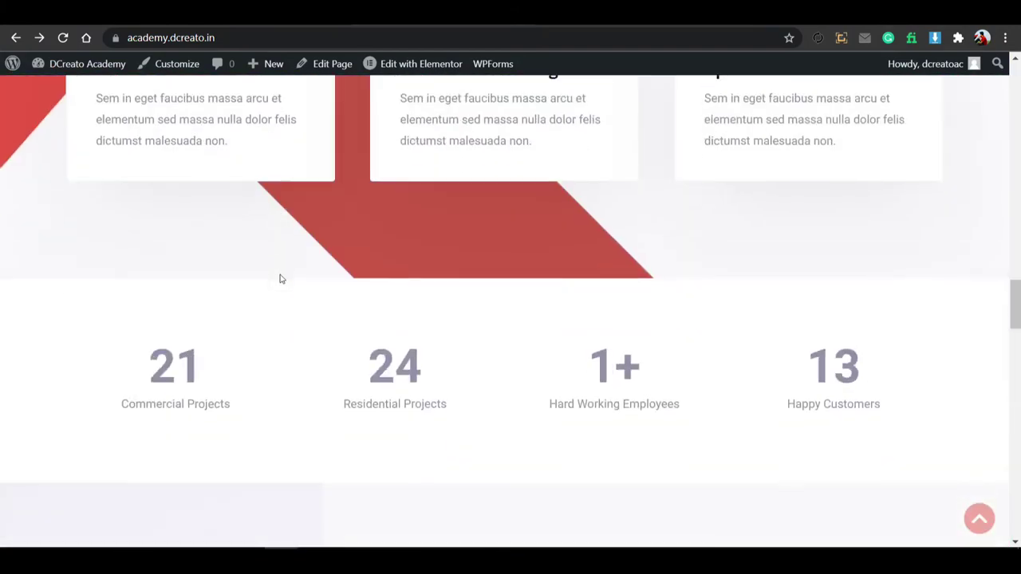
scroll(280, 279, "down", 15)
left_click(150, 164)
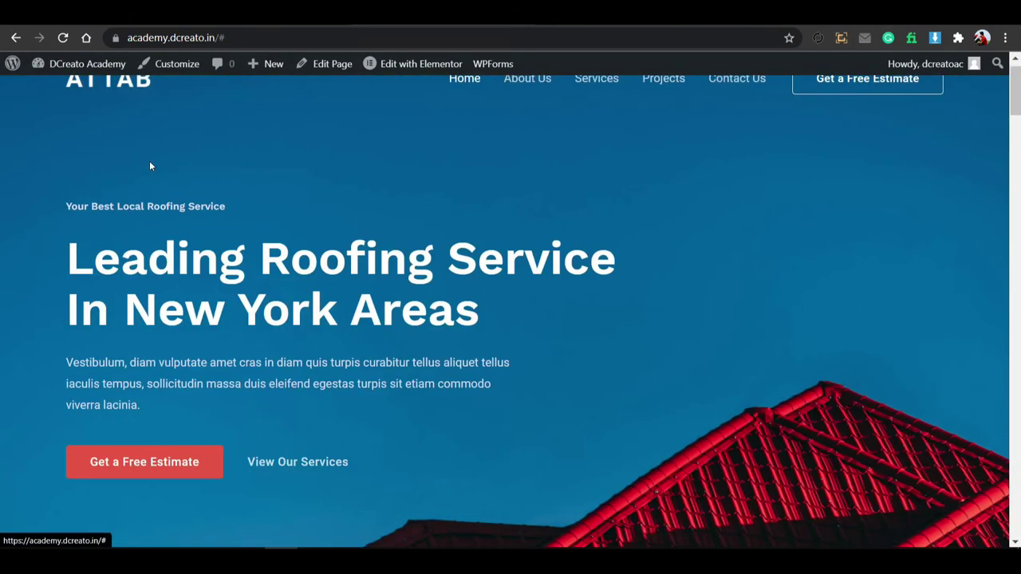
left_click(18, 40)
scroll(410, 148, "up", 10)
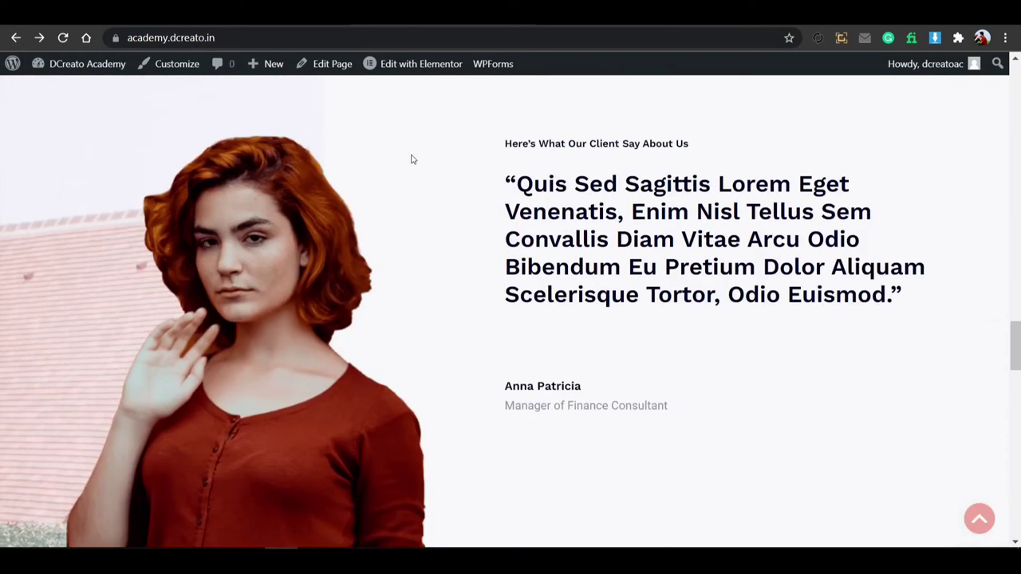
scroll(411, 159, "up", 15)
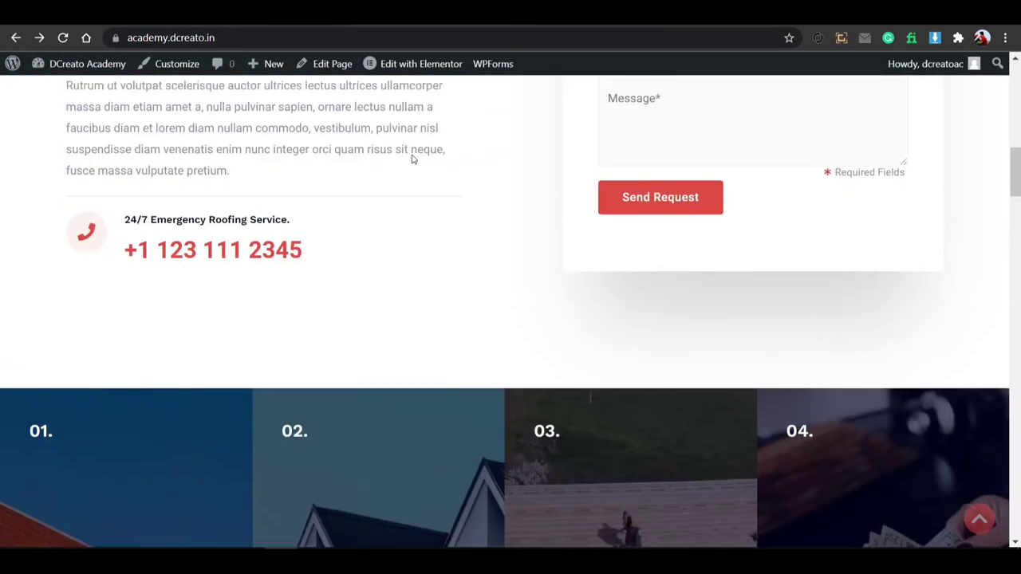
scroll(411, 158, "up", 10)
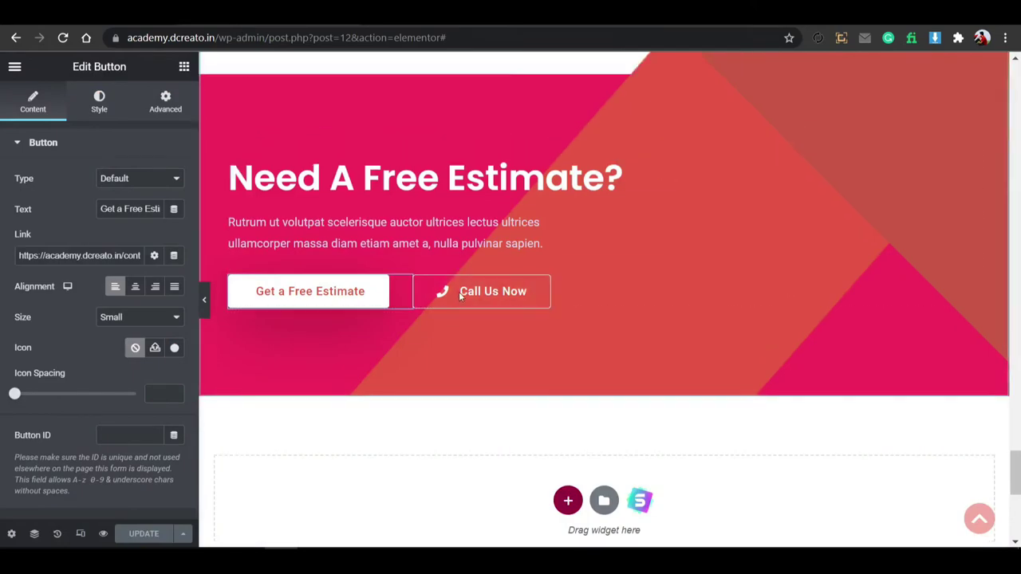
scroll(461, 293, "up", 20)
scroll(465, 289, "up", 15)
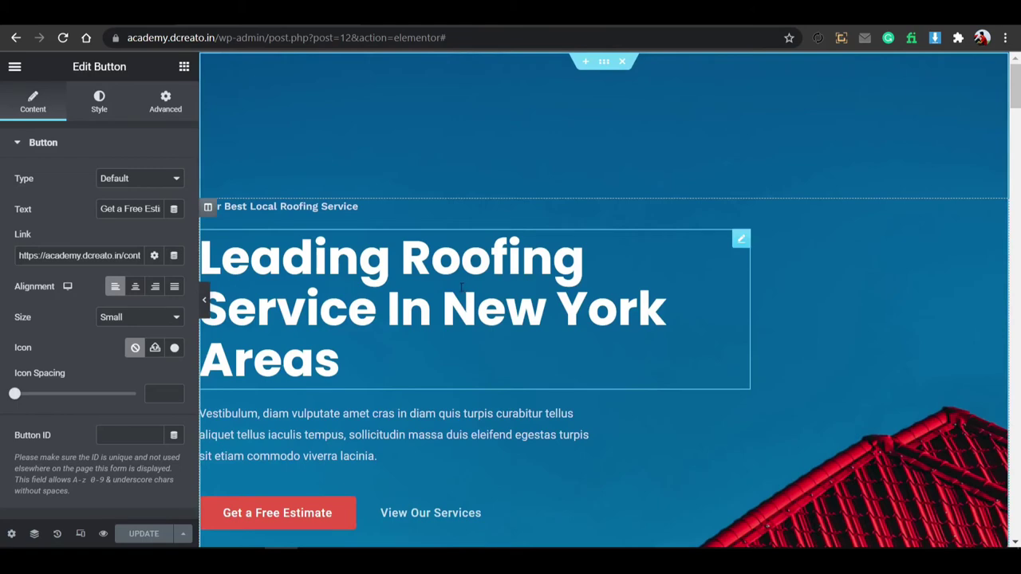
Examine the homepage's service cards and feature boxes, selecting the "Commercial Roofing" heading and the "Qualified Expert" icon box.
scroll(511, 381, "down", 15)
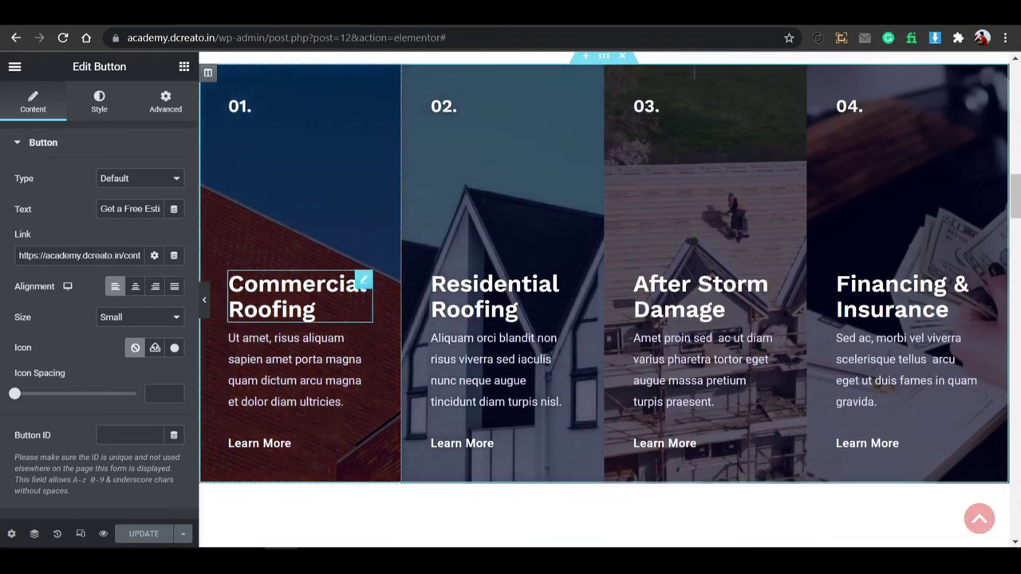
left_click(340, 285)
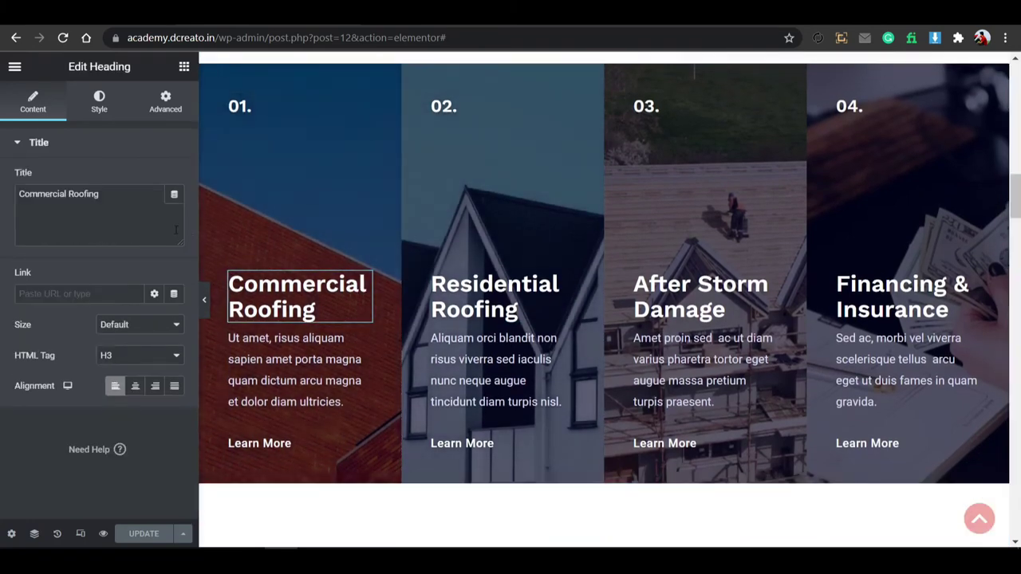
scroll(533, 269, "down", 5)
scroll(433, 365, "down", 4)
left_click(367, 241)
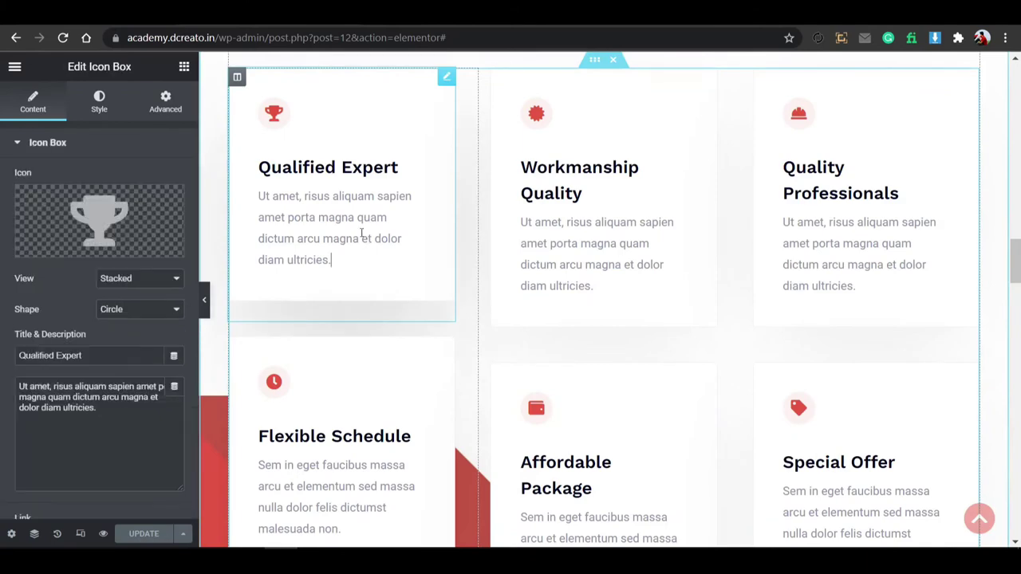
scroll(380, 163, "down", 7)
scroll(412, 269, "up", 3)
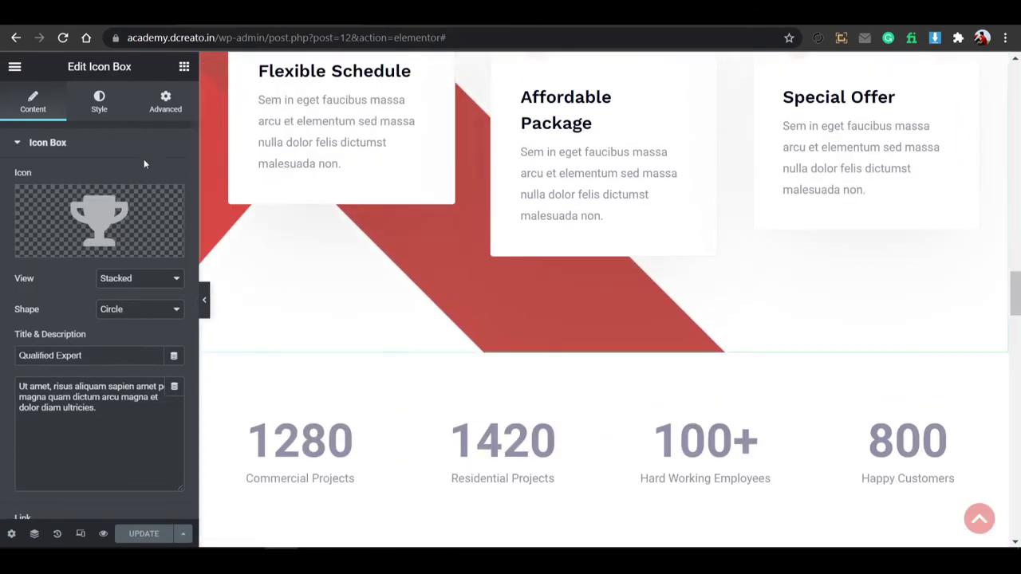
left_click(185, 68)
left_click(118, 120)
type("ico")
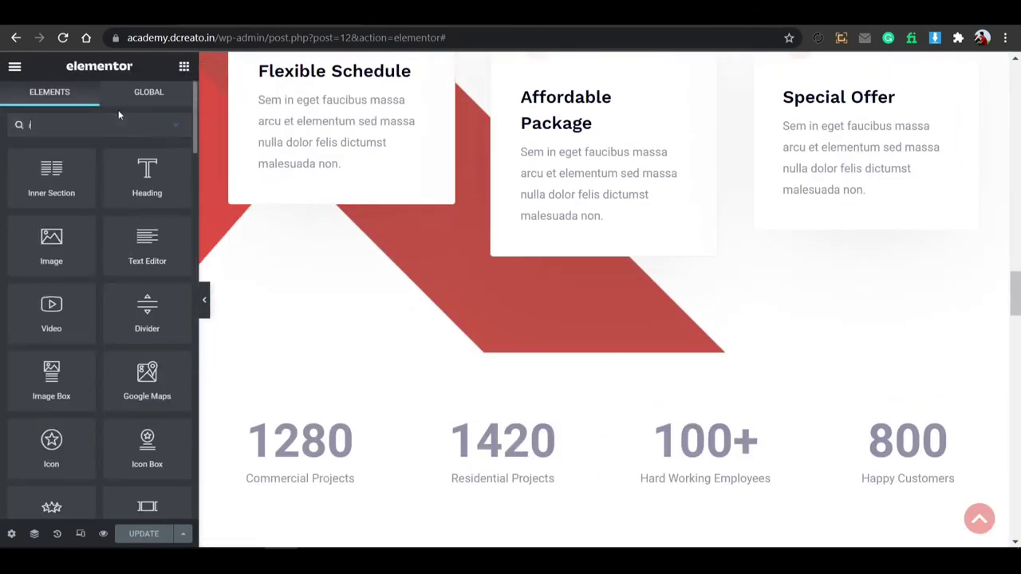
left_click_drag(147, 171, 374, 243)
right_click(431, 310)
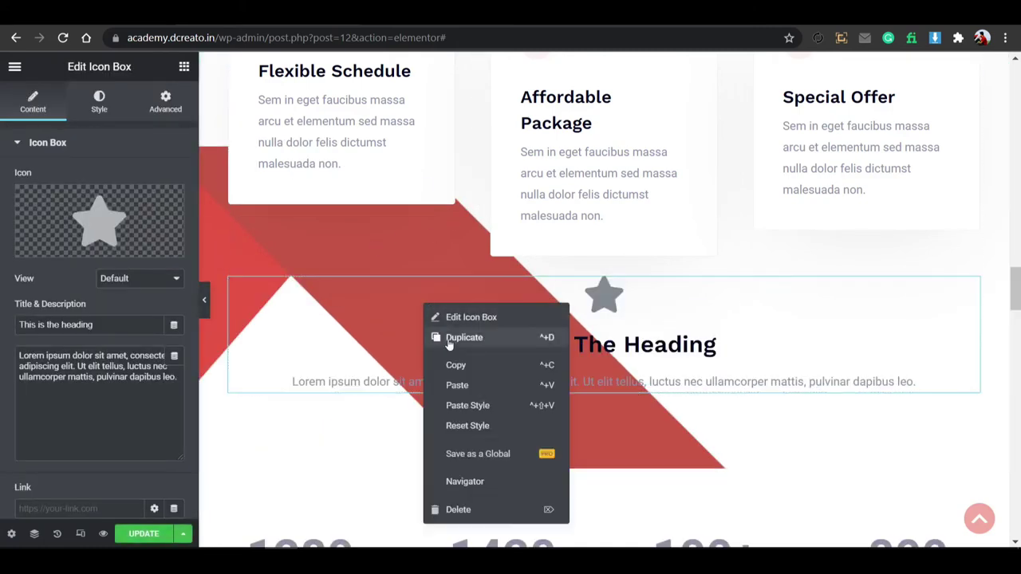
left_click(447, 341)
right_click(455, 324)
left_click(489, 530)
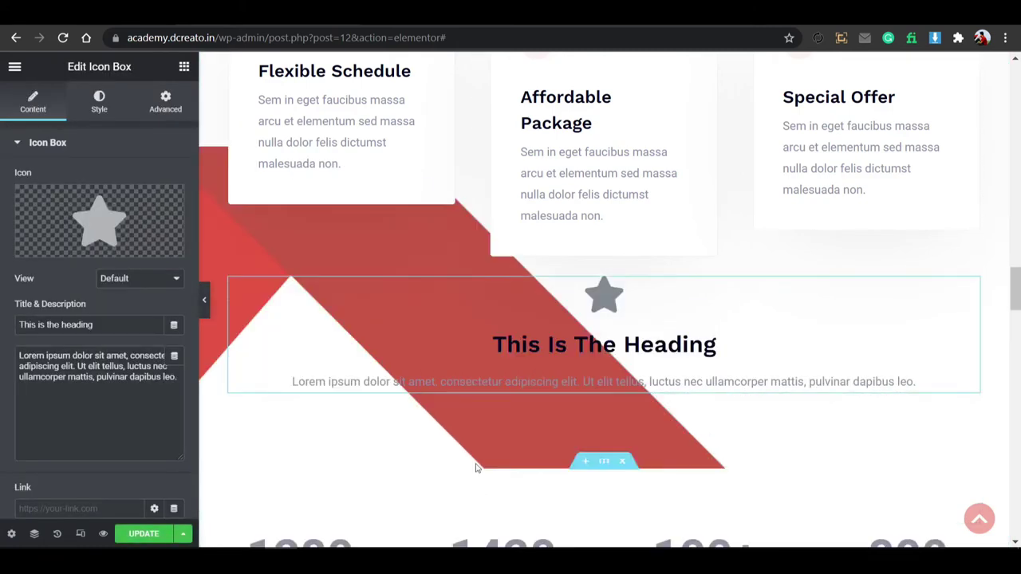
right_click(464, 335)
left_click(488, 532)
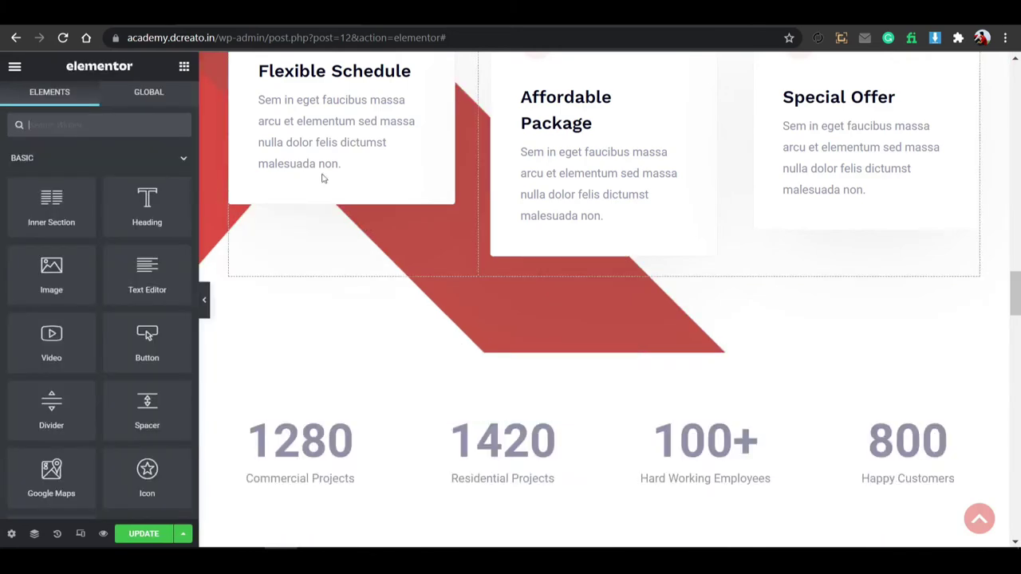
Add an Icon Box widget directly below the "Flexible Schedule" card in the first column.
left_click(124, 125)
type("ico")
left_click_drag(133, 188, 309, 223)
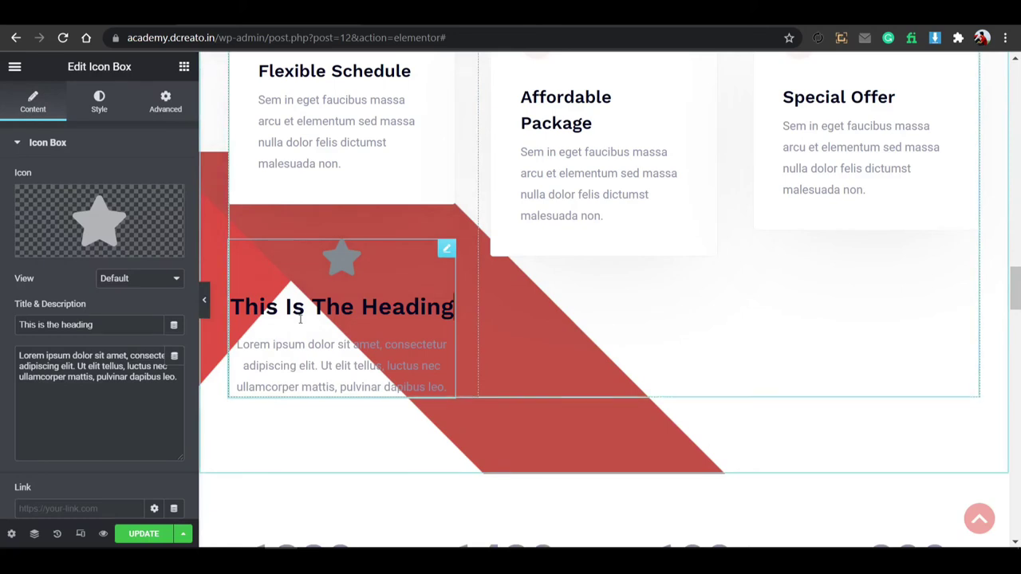
Give the new icon box a classic background in the color #FFFFFF.
left_click(99, 101)
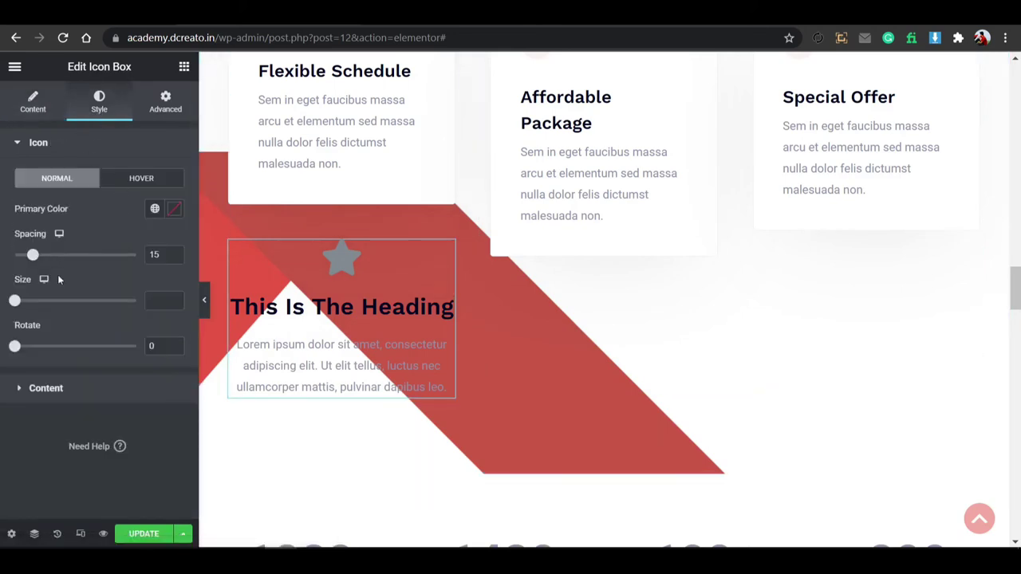
left_click(38, 389)
scroll(112, 303, "down", 3)
scroll(114, 311, "up", 3)
left_click(33, 102)
left_click(165, 101)
scroll(79, 319, "down", 3)
left_click(55, 198)
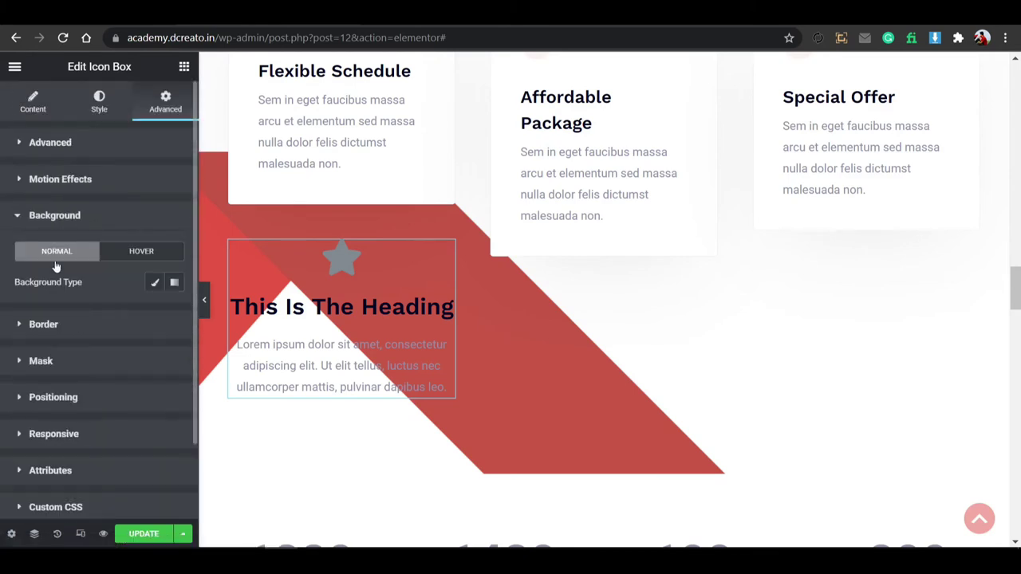
left_click(175, 316)
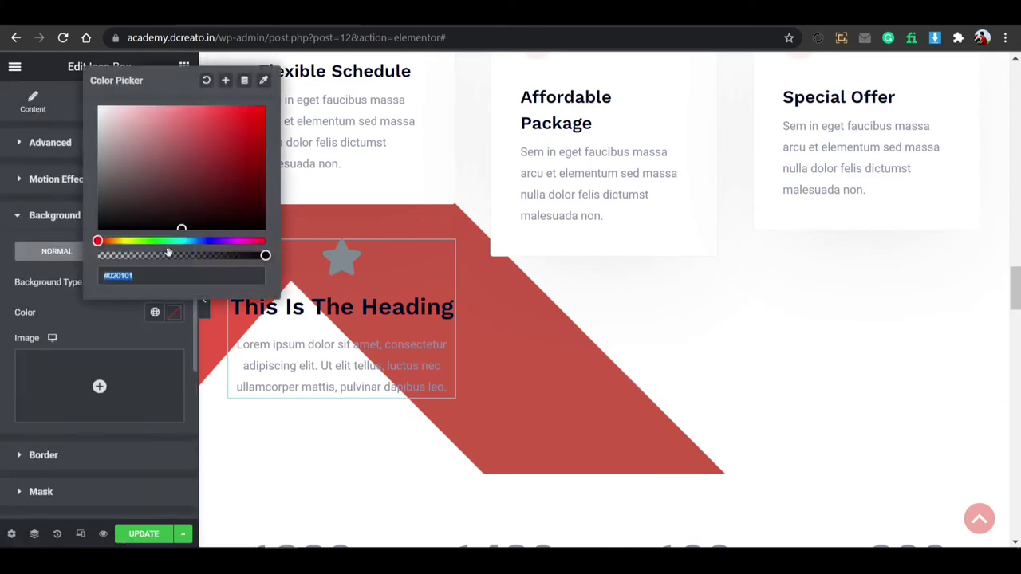
type("#FFFFFF")
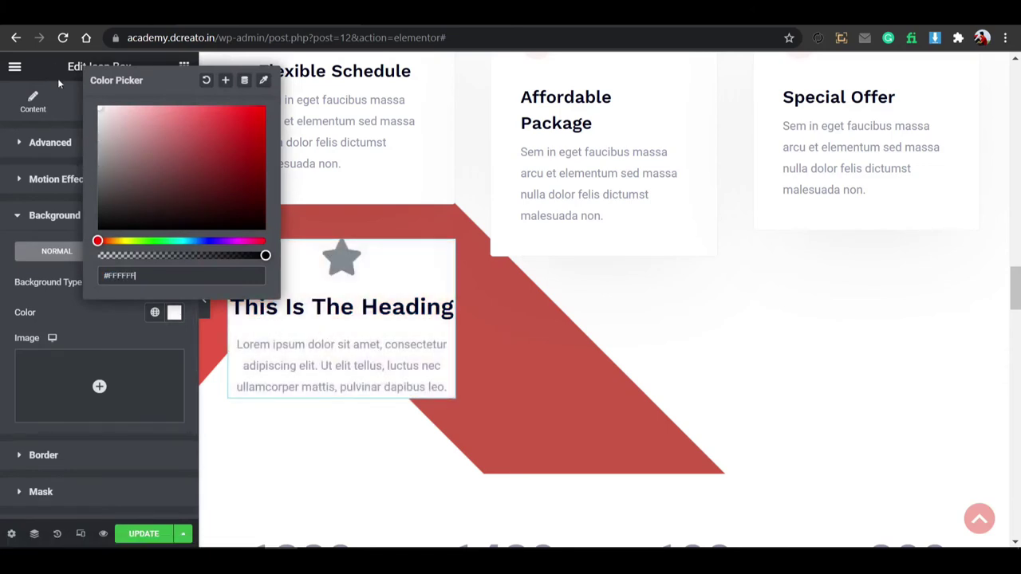
left_click(155, 311)
Set the new icon box's padding to 50 px on all sides.
left_click(133, 146)
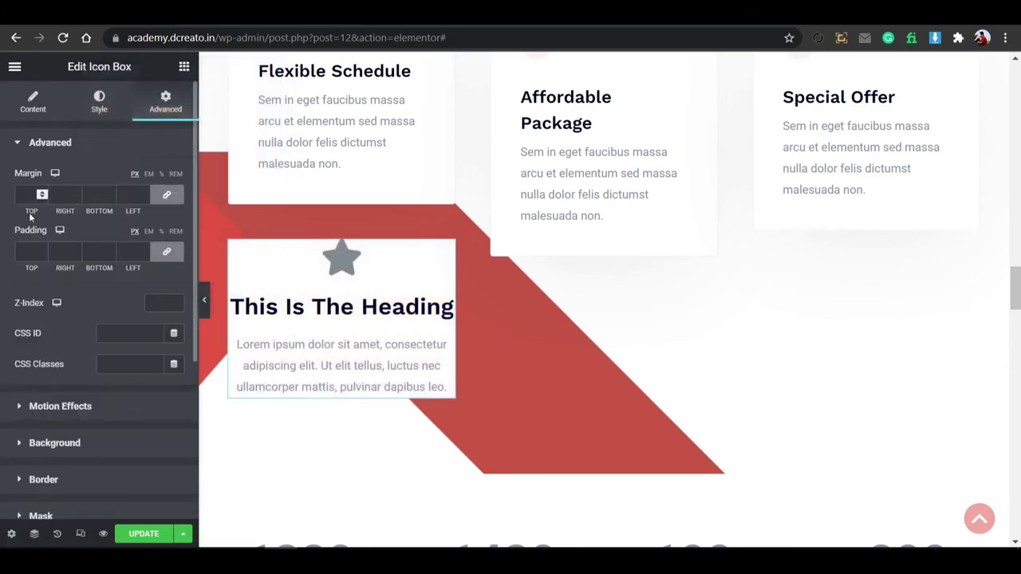
type("50")
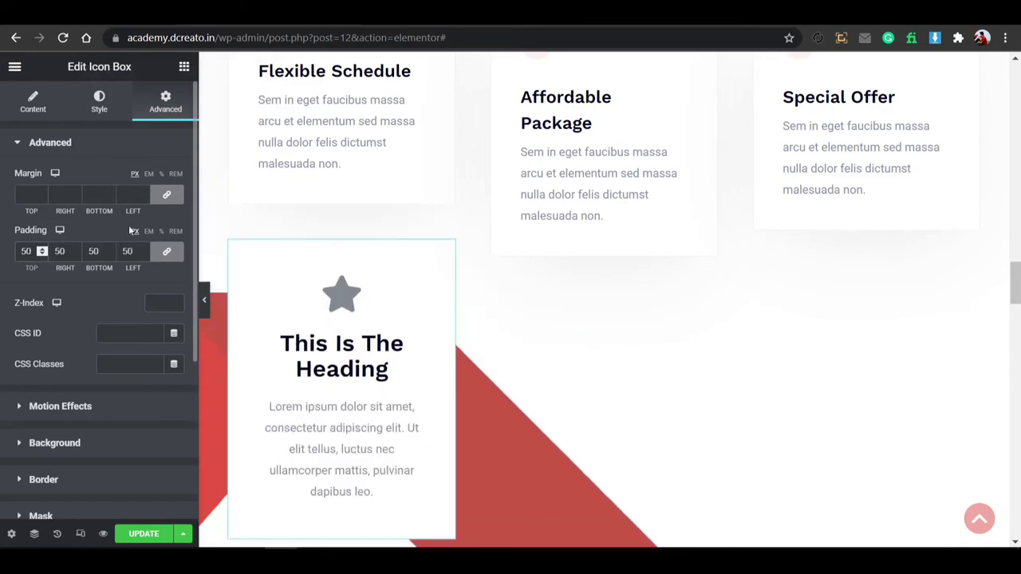
scroll(380, 295, "up", 3)
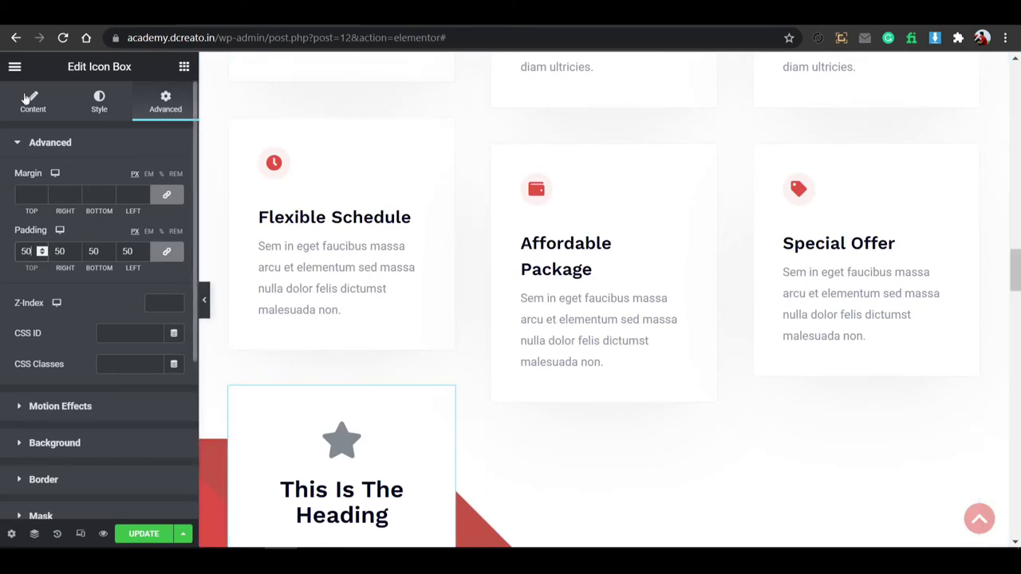
Search the icon library for "arrow" and replace the new icon box's star with a circled upward arrow.
left_click(30, 102)
left_click(57, 246)
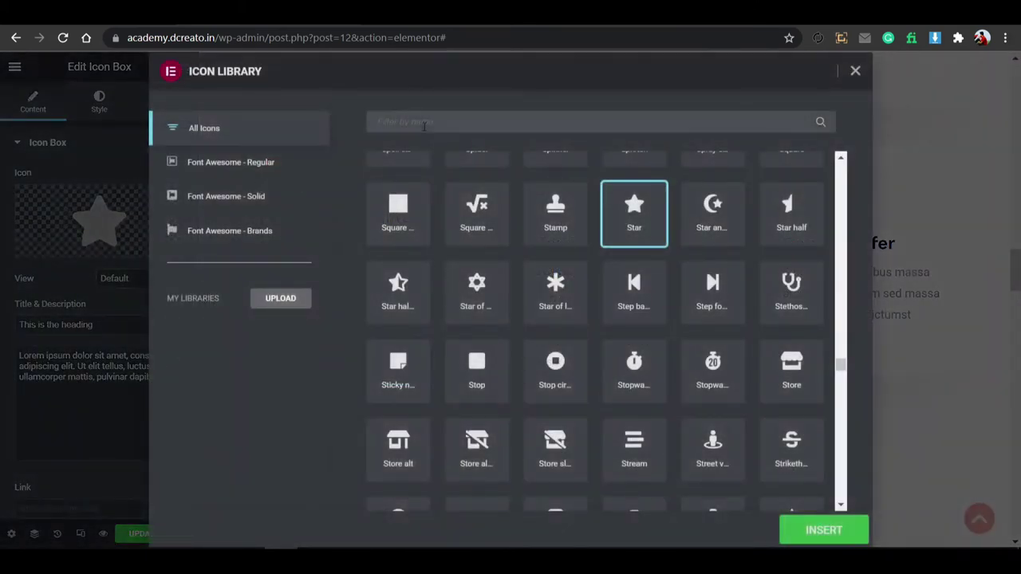
left_click(424, 122)
type("arrow")
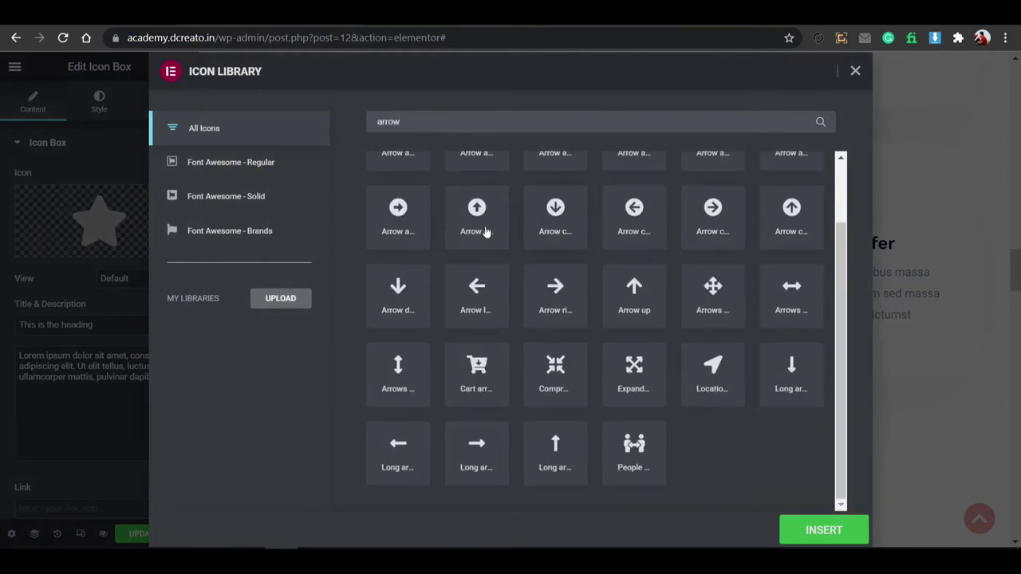
left_click(839, 539)
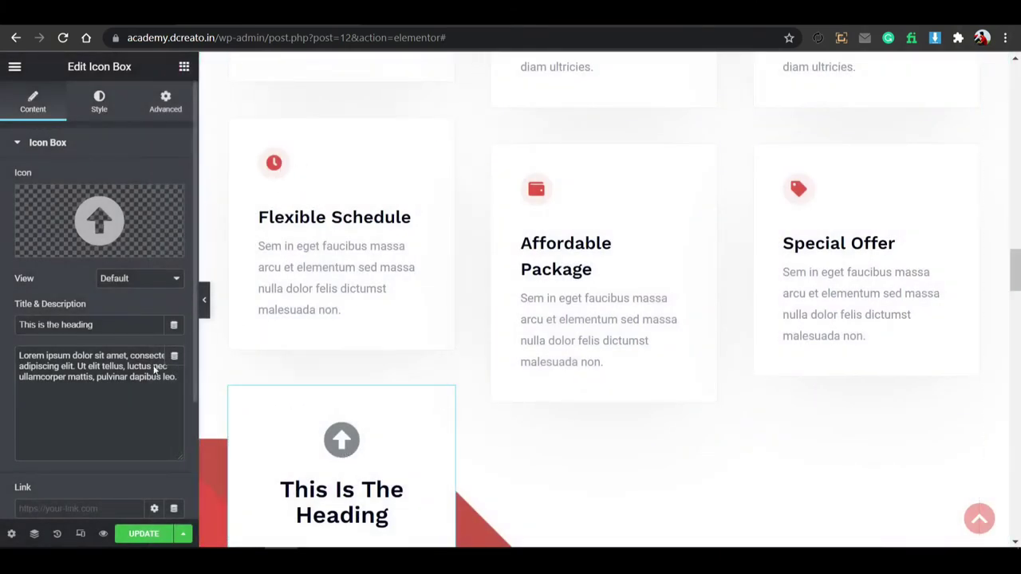
Try the left icon position on the new icon box, and set it back to top.
scroll(141, 364, "down", 3)
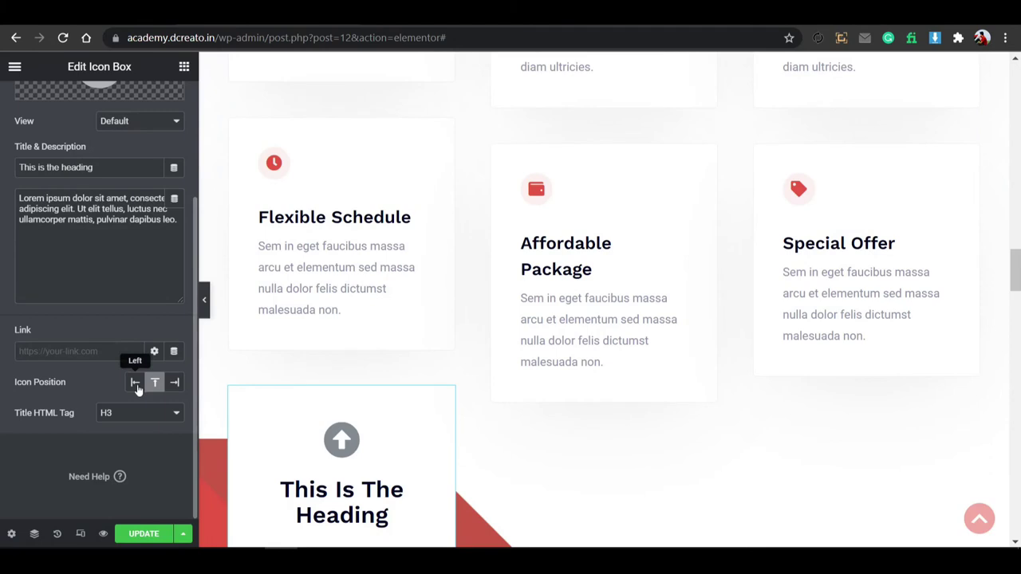
left_click(137, 386)
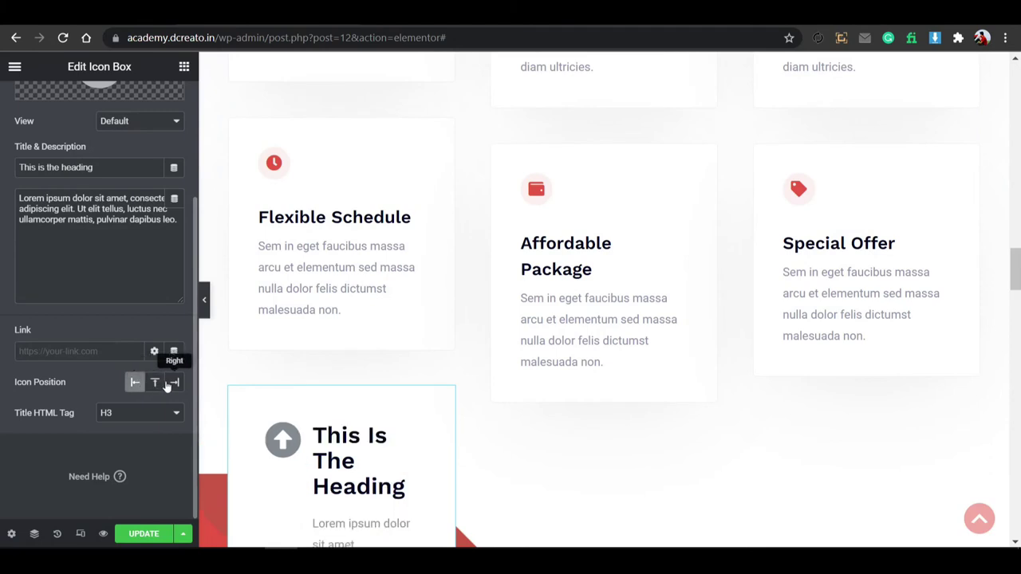
left_click(155, 385)
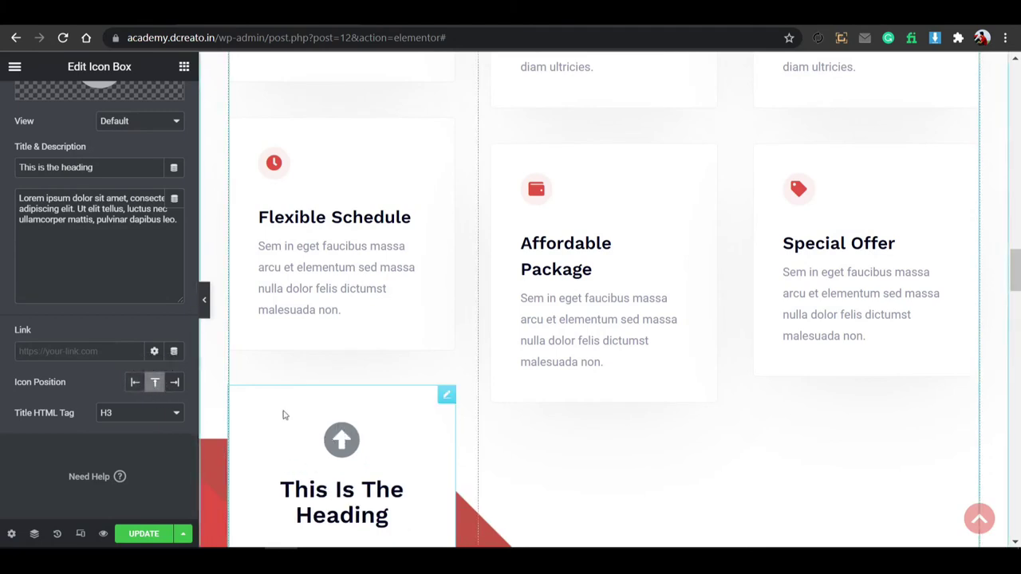
Try the content alignments on the new icon box and set it to left.
scroll(138, 311, "up", 3)
left_click(96, 112)
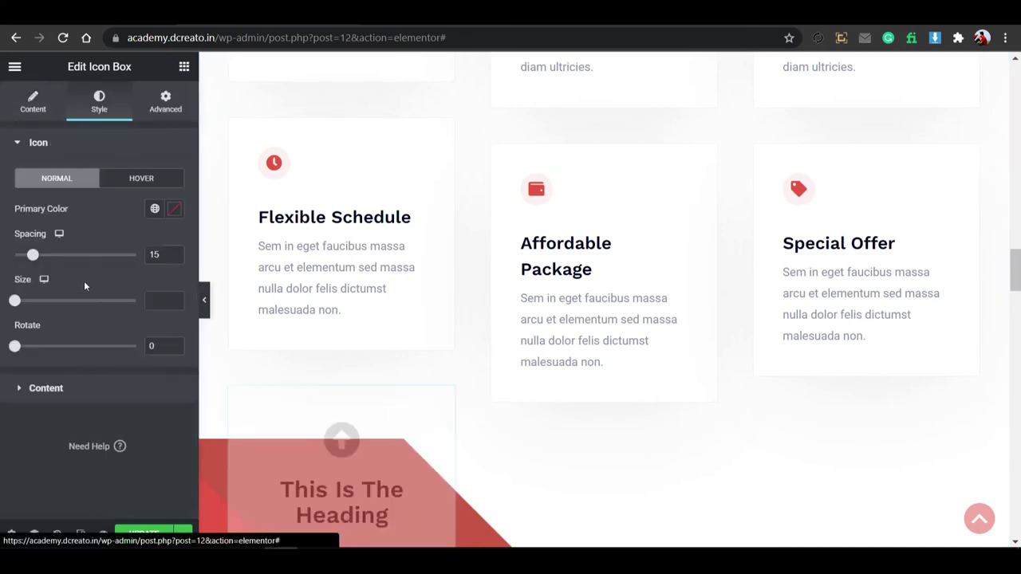
left_click(78, 368)
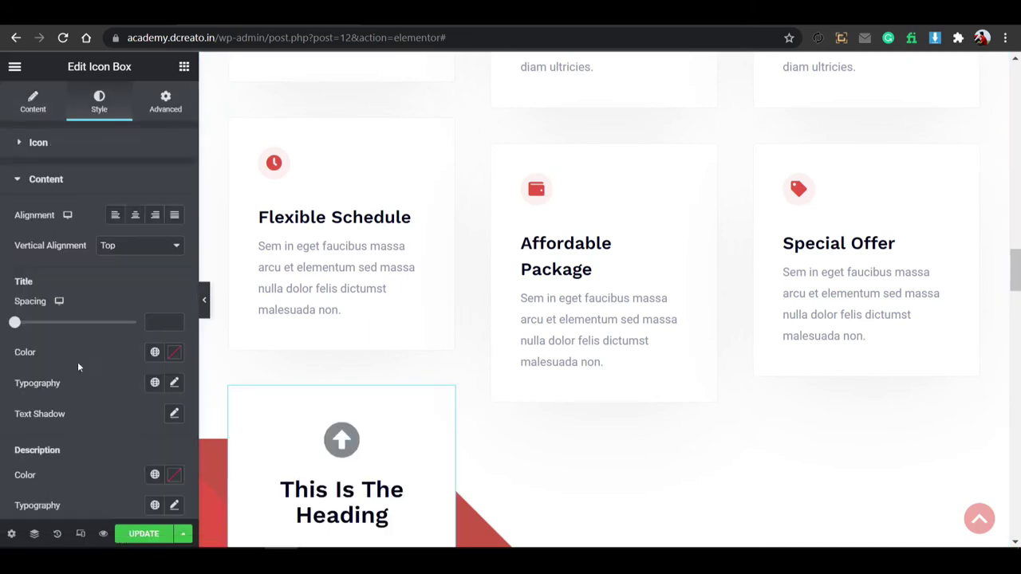
left_click(116, 219)
left_click(136, 219)
left_click(155, 217)
left_click(173, 217)
left_click(155, 217)
left_click(135, 217)
left_click(116, 217)
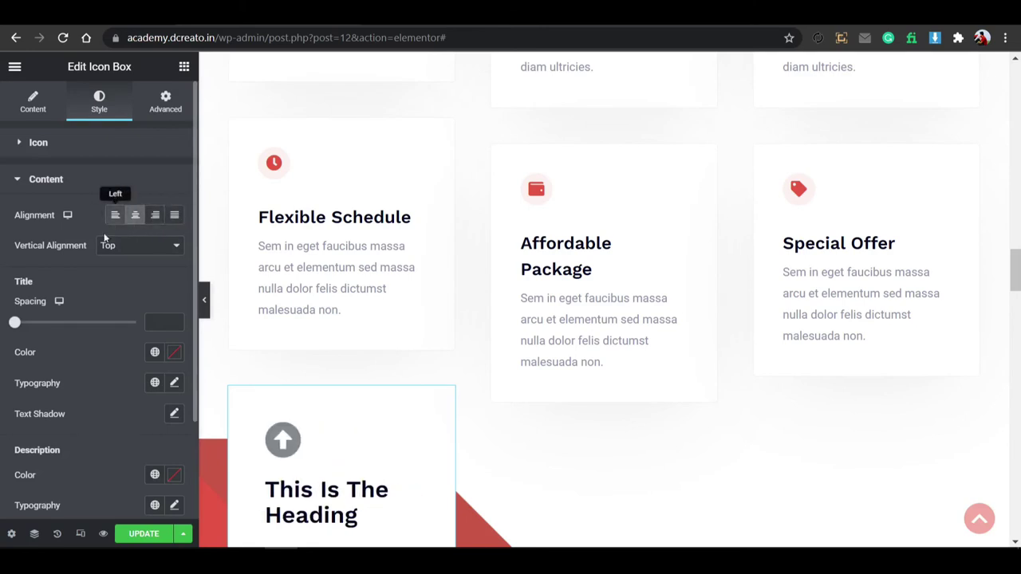
Delete the new icon box below the "Flexible Schedule" card.
scroll(342, 426, "down", 5)
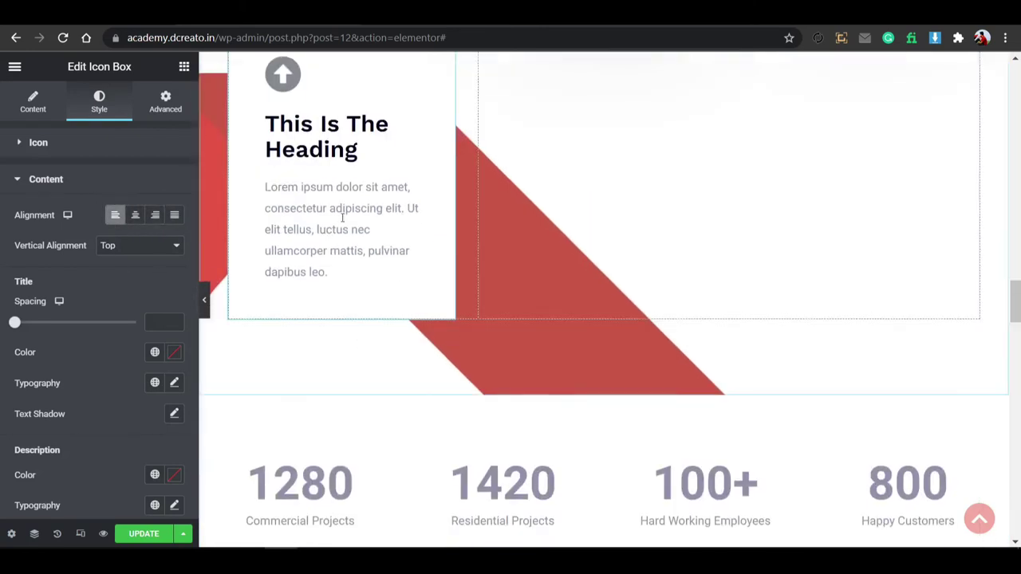
right_click(343, 202)
left_click(369, 408)
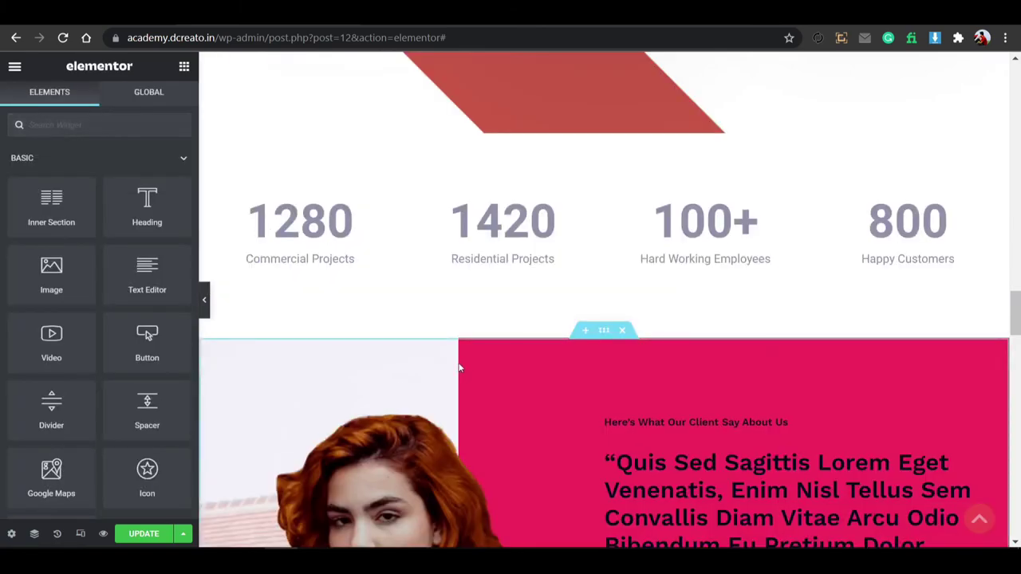
Look through the homepage's sections, selecting the "Awards & Achievements" heading and the hero's "Leading Roofing Service In New York Areas" heading.
scroll(452, 275, "up", 20)
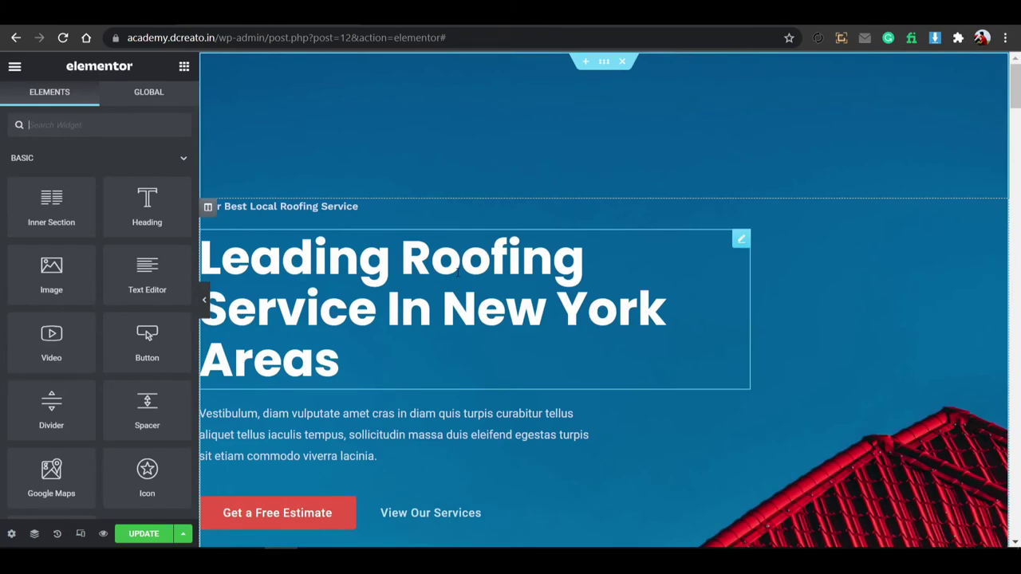
scroll(579, 259, "down", 5)
scroll(612, 252, "down", 20)
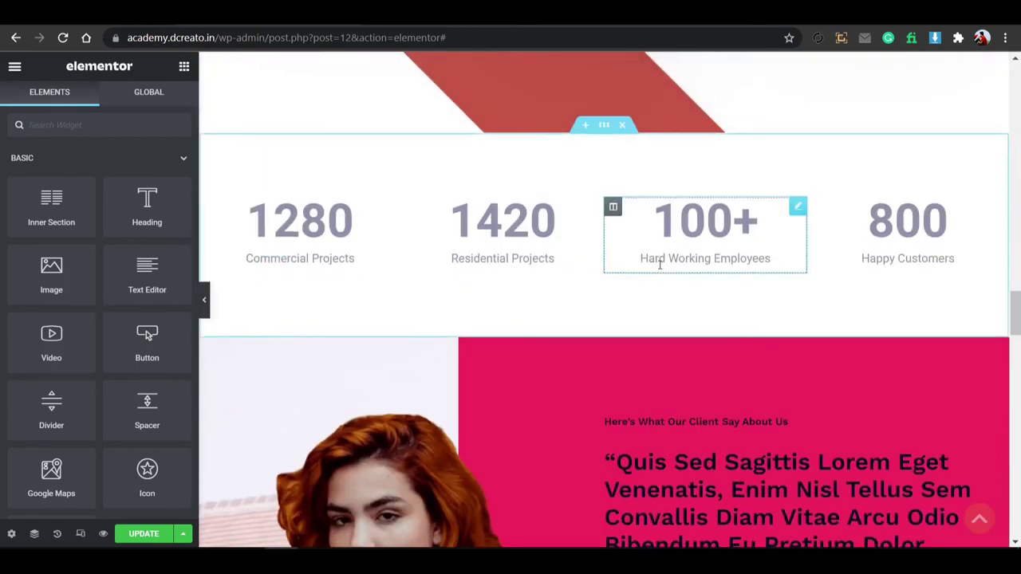
scroll(659, 271, "down", 15)
scroll(606, 295, "down", 3)
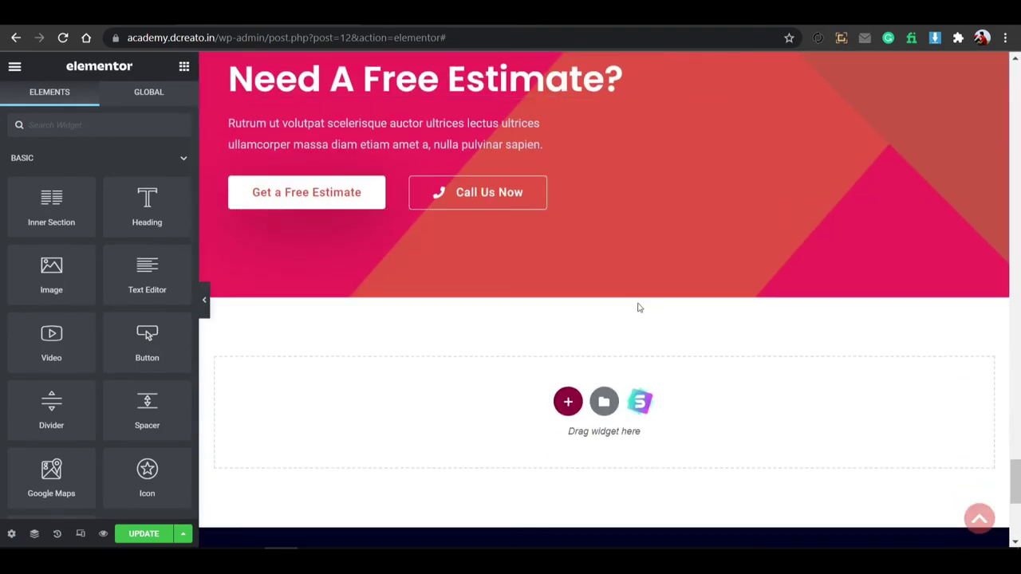
scroll(615, 200, "up", 2)
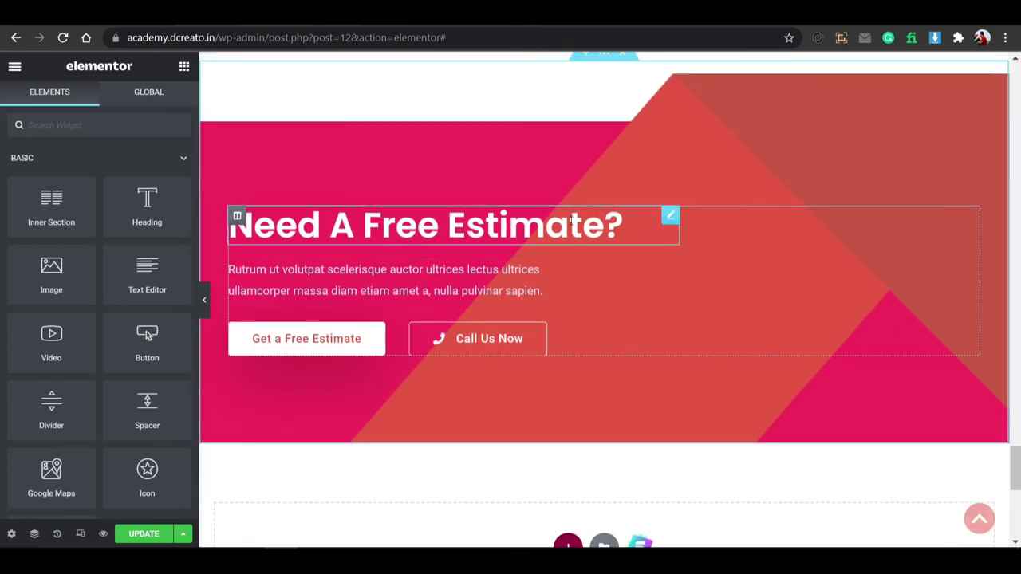
scroll(594, 236, "down", 3)
scroll(601, 244, "up", 11)
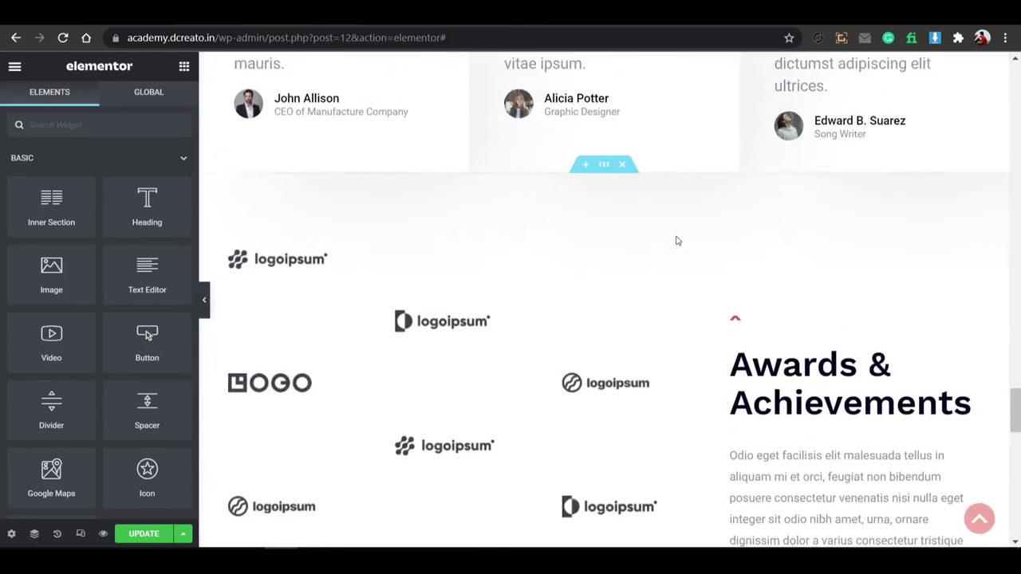
left_click(764, 372)
scroll(520, 321, "up", 15)
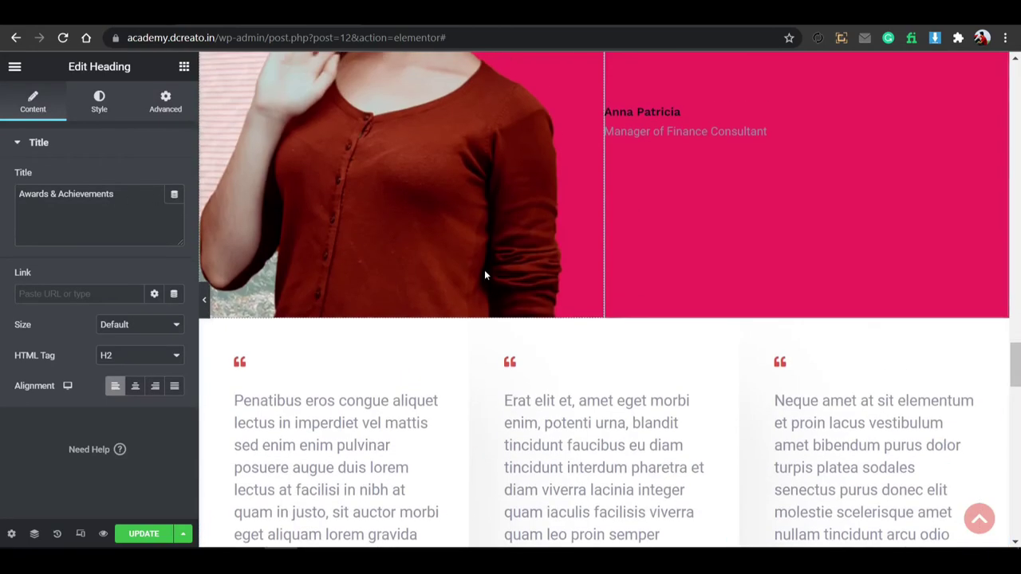
scroll(557, 251, "up", 15)
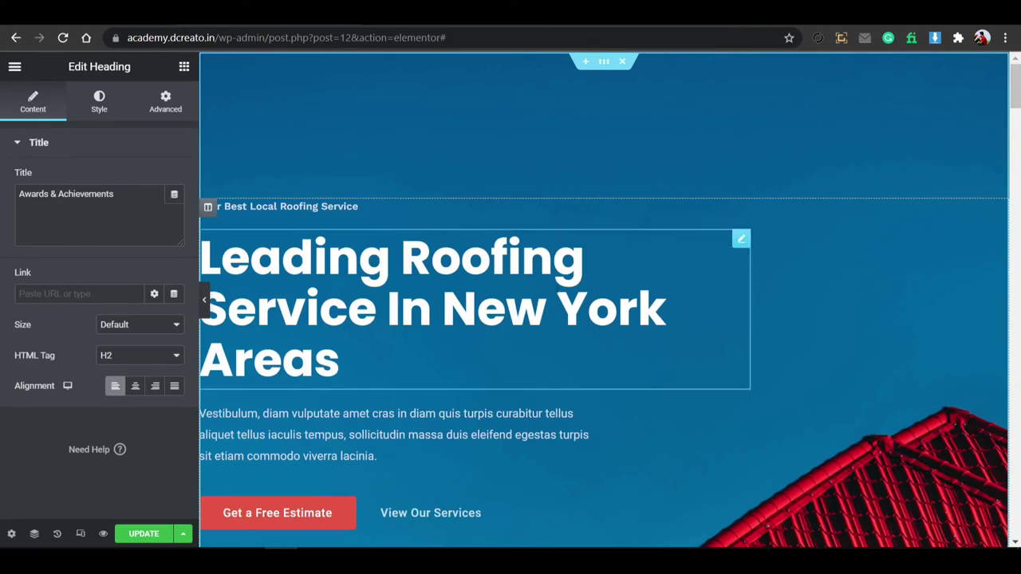
left_click(638, 290)
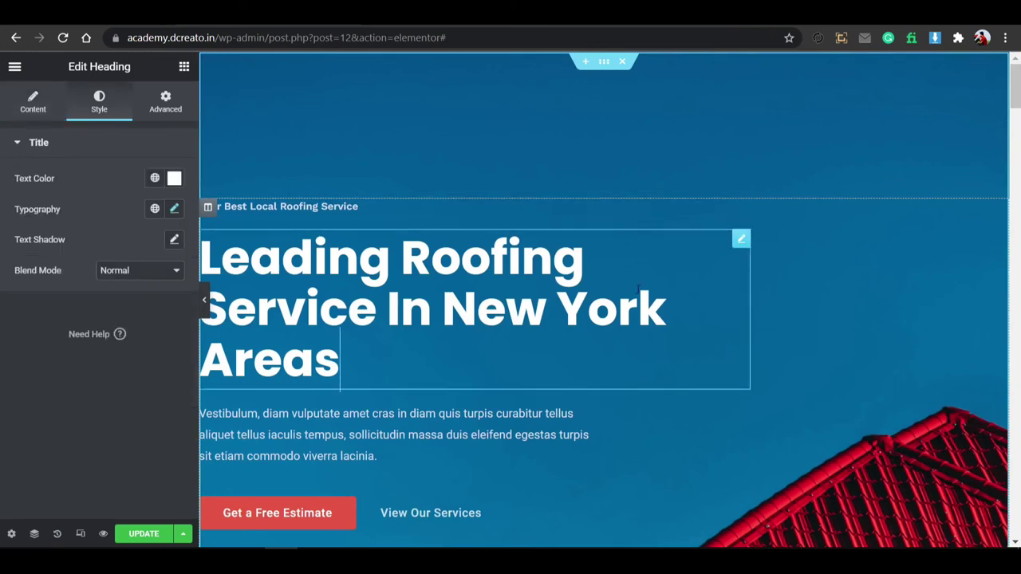
Set the entrance animation of the hero's "Leading Roofing Service In New York Areas" heading to Fade In Left.
left_click(169, 94)
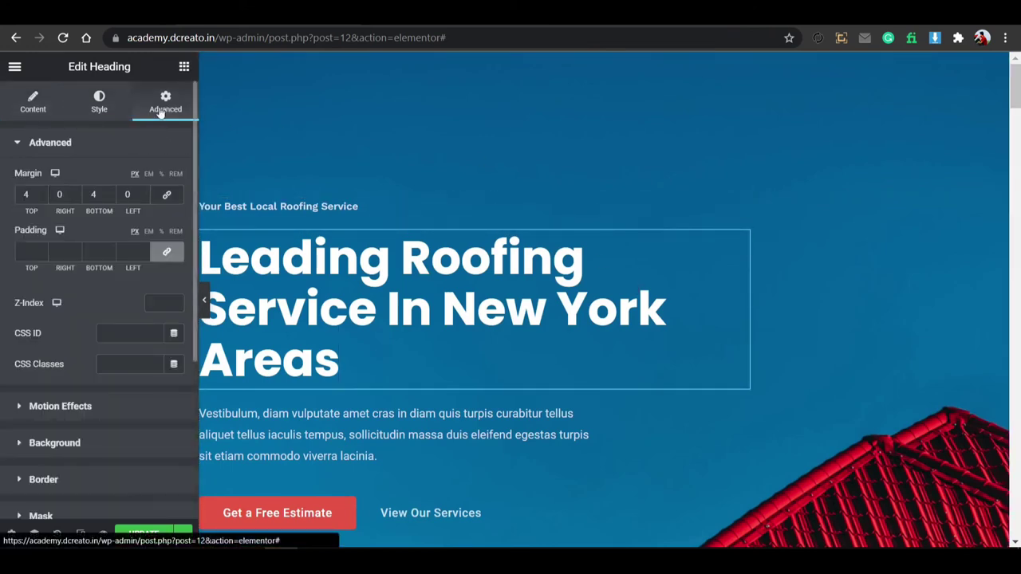
scroll(127, 358, "down", 3)
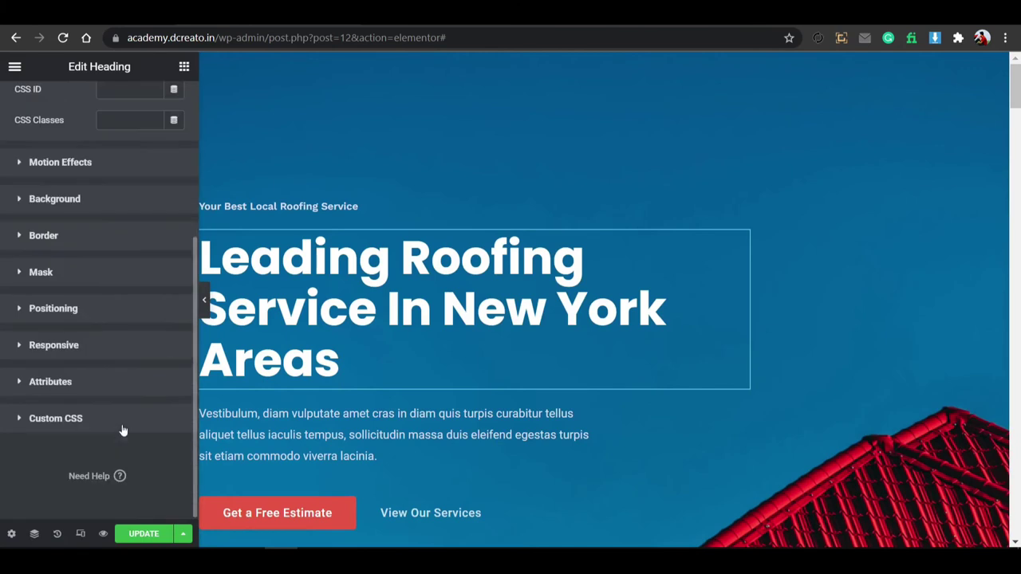
left_click(108, 168)
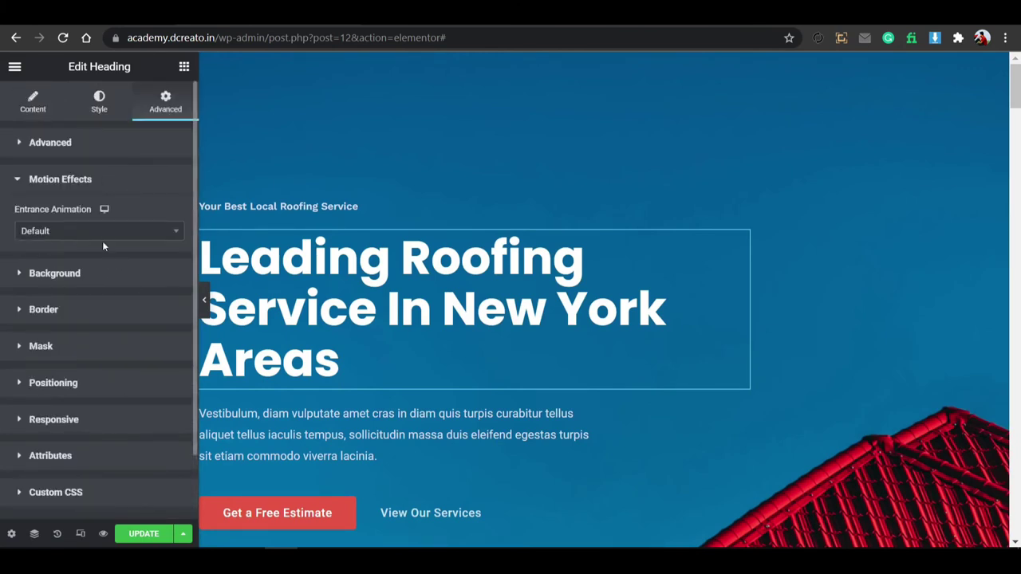
left_click(106, 232)
left_click(48, 341)
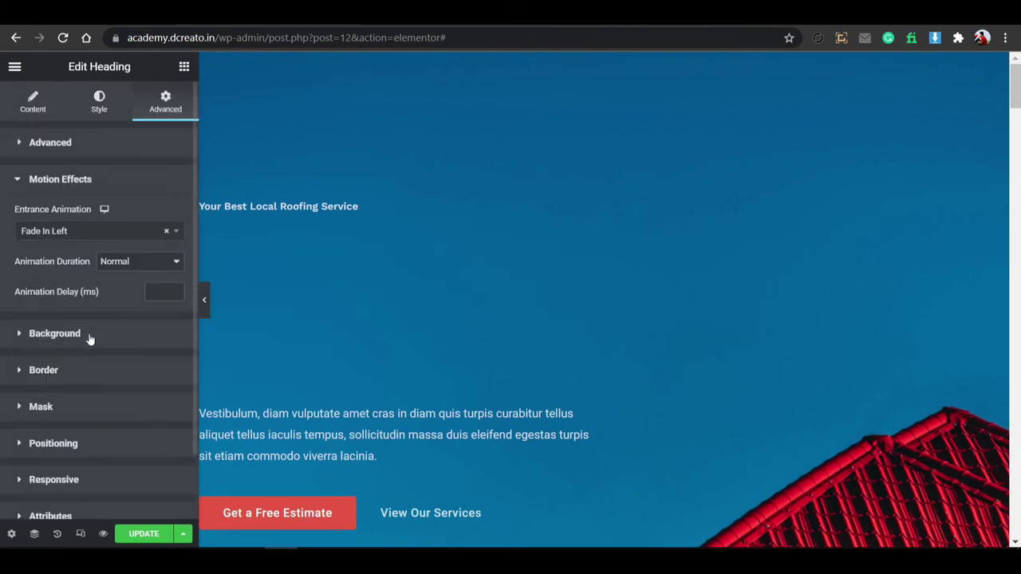
Give the hero column that holds the heading and text a Fade In Left entrance animation.
left_click(359, 435)
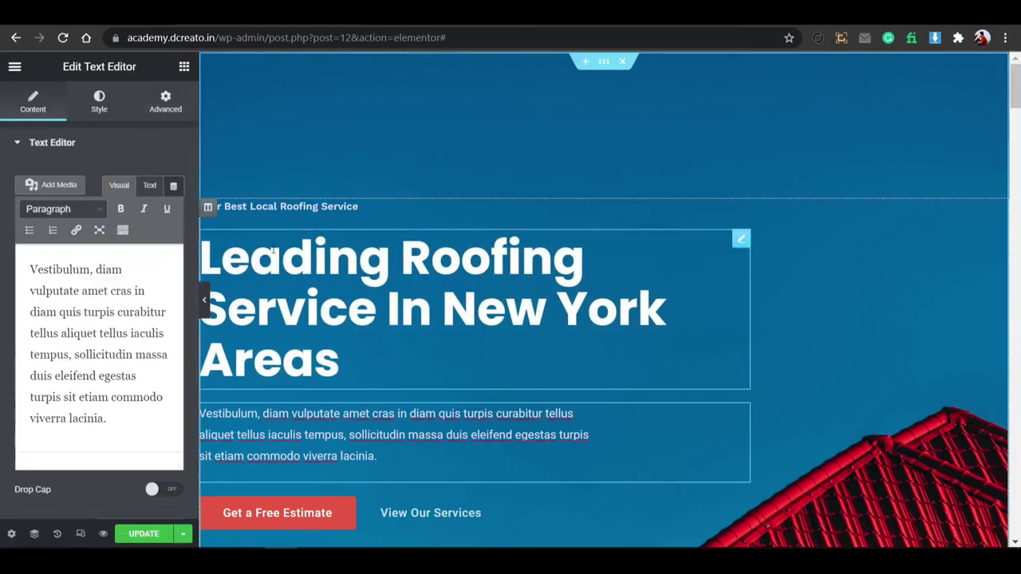
left_click(207, 206)
left_click(165, 103)
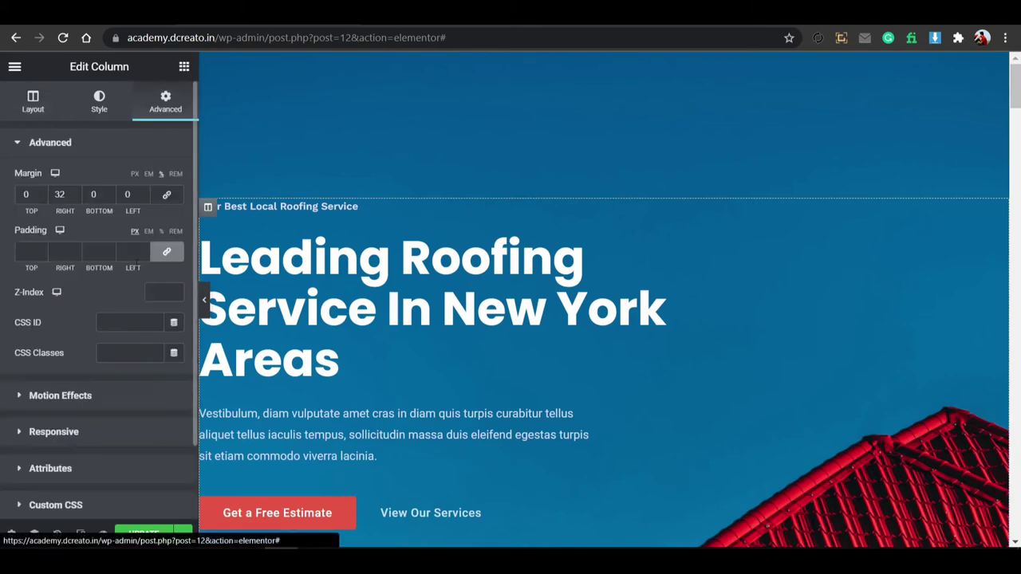
scroll(126, 343, "down", 1)
left_click(128, 319)
left_click(120, 230)
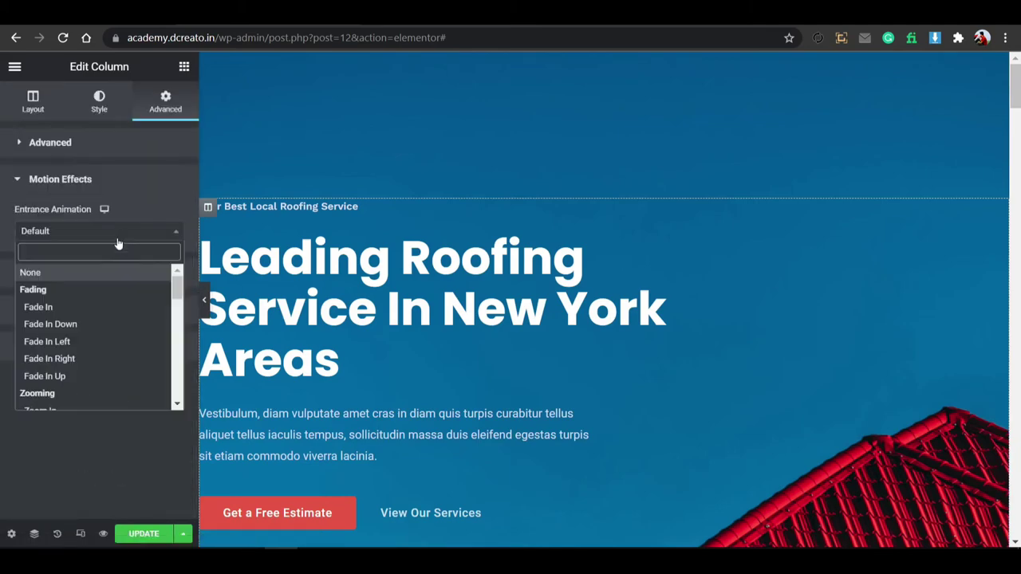
left_click(109, 347)
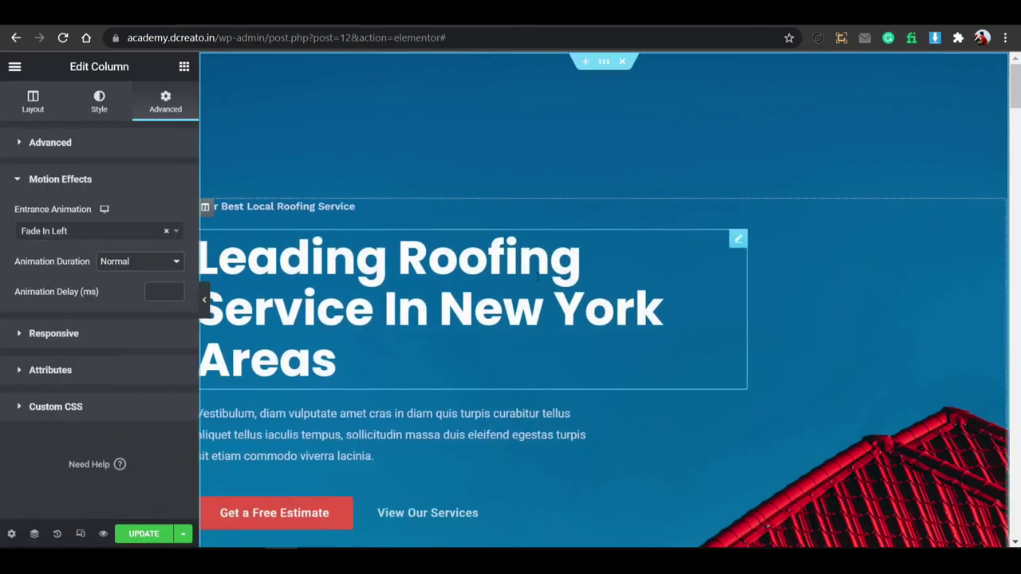
Apply a Fade In Right entrance animation to the WPForms form under "Request A Free Estimate".
scroll(460, 336, "down", 3)
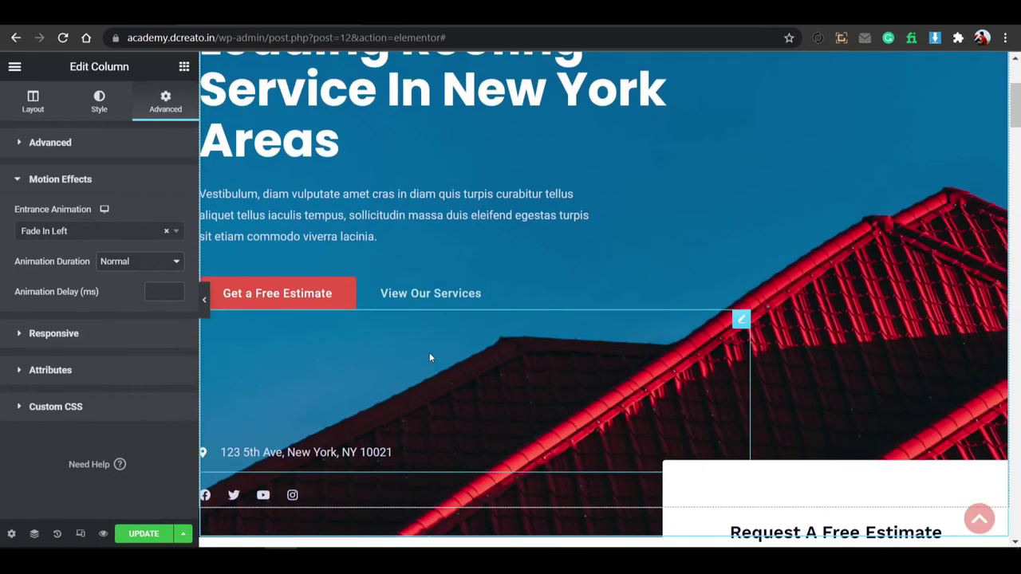
scroll(430, 356, "down", 5)
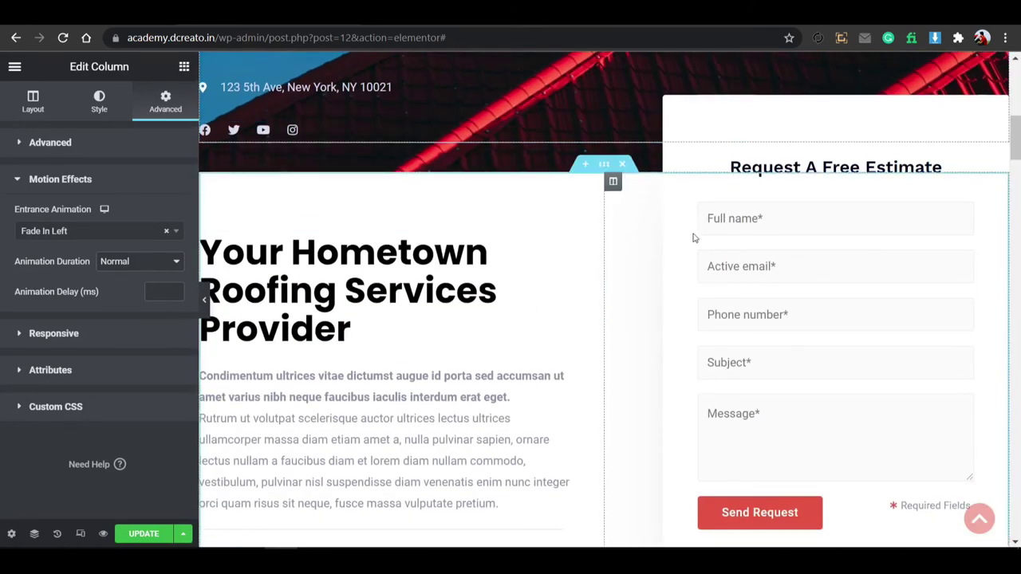
left_click(694, 237)
left_click(149, 101)
scroll(93, 353, "down", 3)
left_click(95, 257)
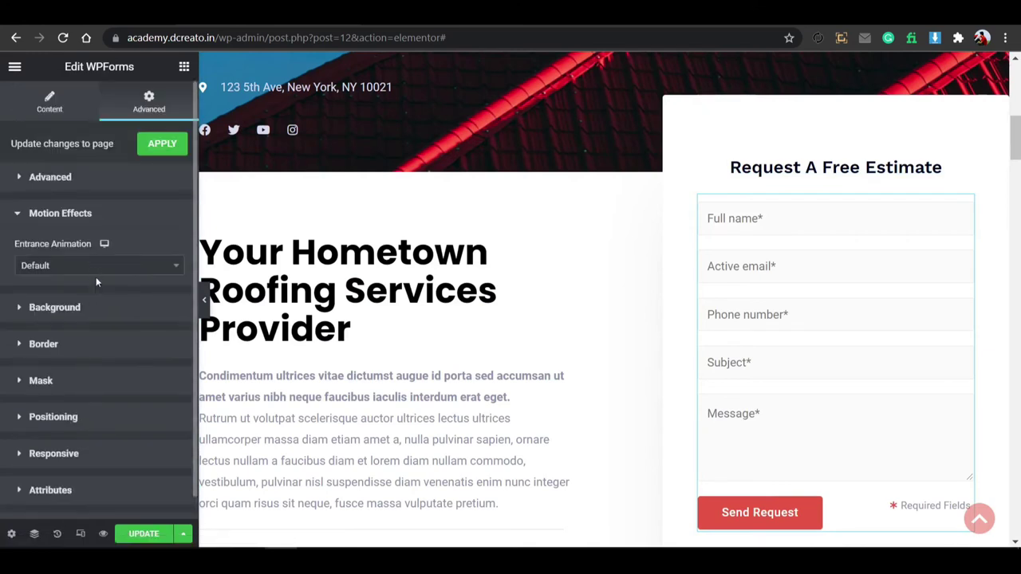
left_click(87, 266)
left_click(77, 391)
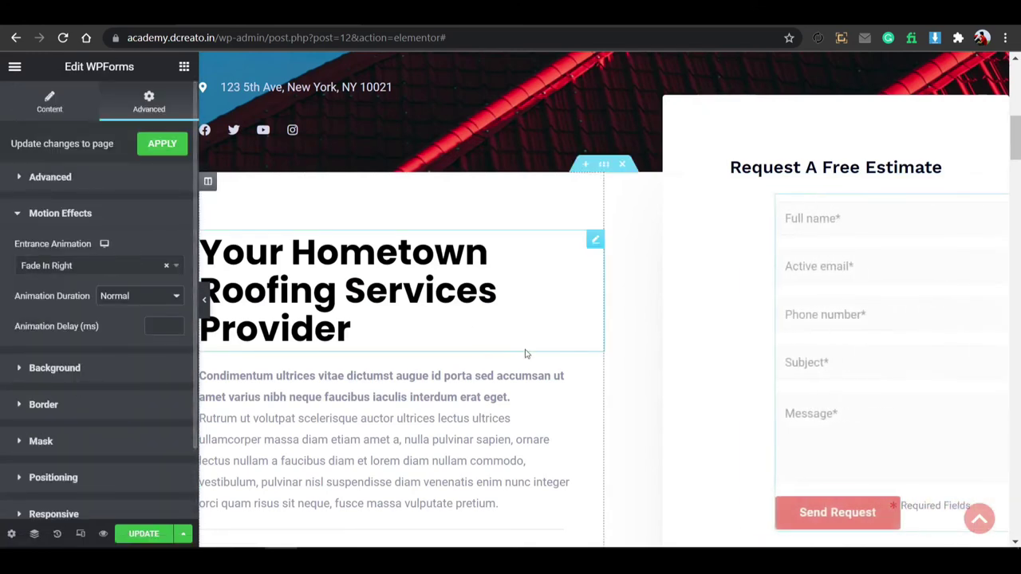
Set the entrance animation of the "Commercial Roofing" column to Fade In Left.
scroll(323, 200, "down", 2)
scroll(323, 200, "up", 2)
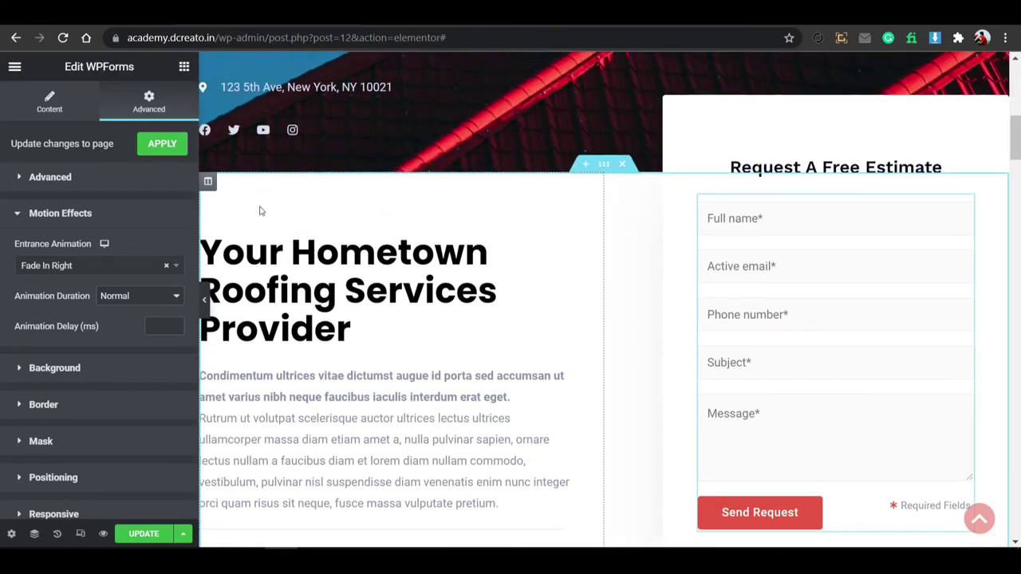
scroll(263, 201, "down", 7)
scroll(263, 199, "down", 3)
scroll(303, 165, "up", 5)
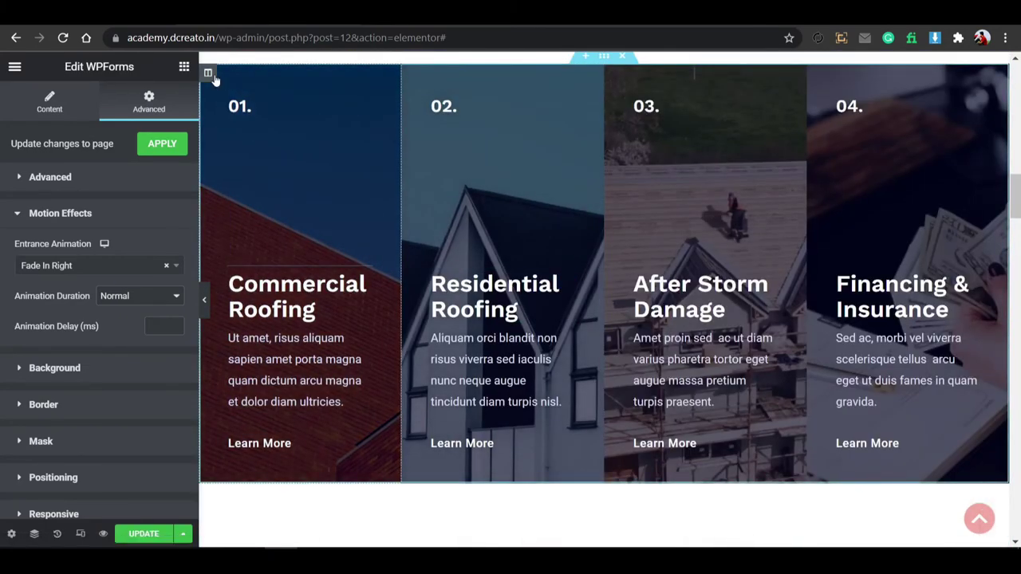
left_click(207, 72)
left_click(165, 102)
left_click(80, 392)
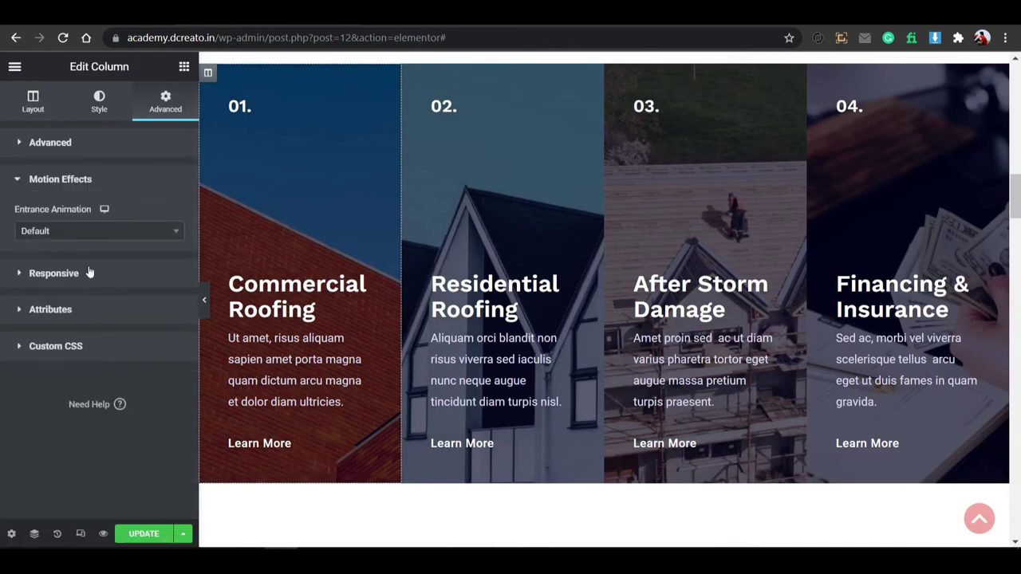
left_click(96, 230)
left_click(88, 341)
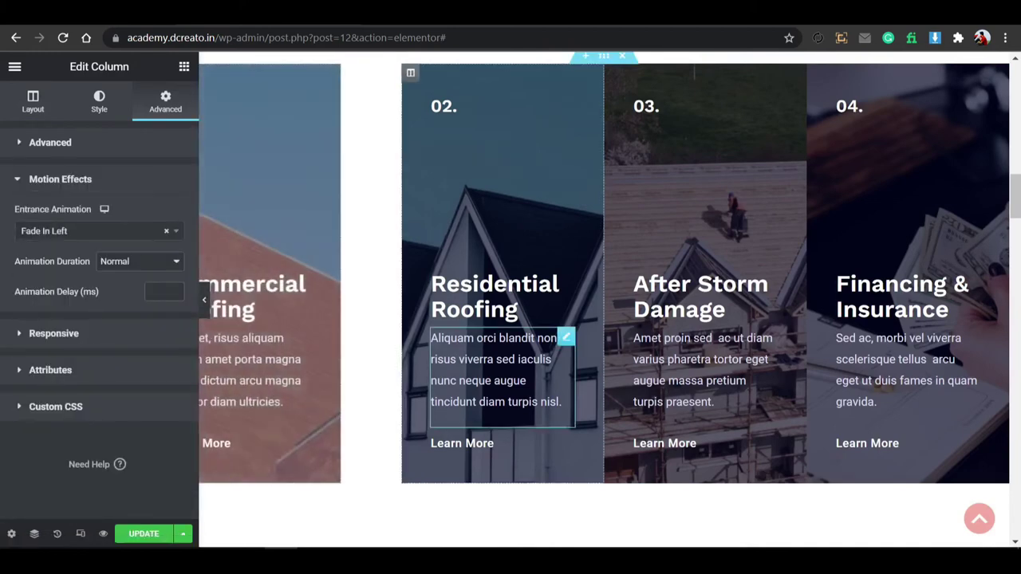
Set the entrance animation of the "Financing & Insurance" column to Fade In Right.
left_click(815, 73)
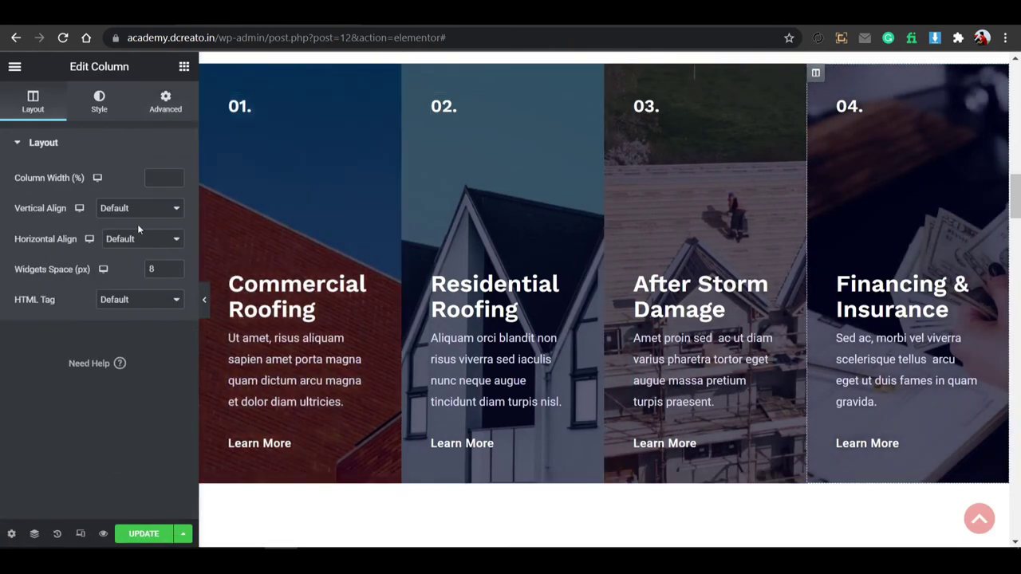
left_click(165, 99)
left_click(85, 394)
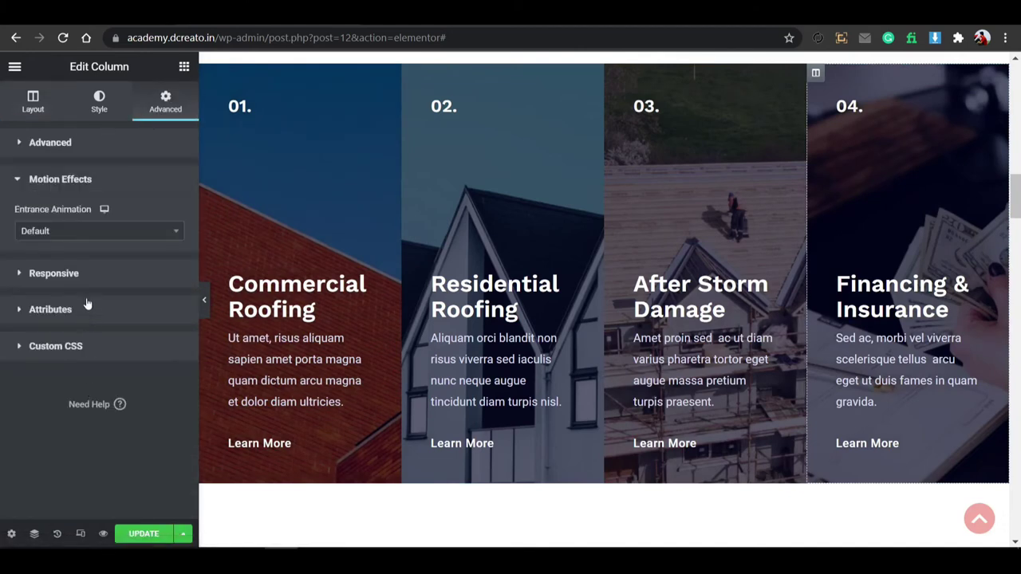
left_click(93, 231)
left_click(63, 358)
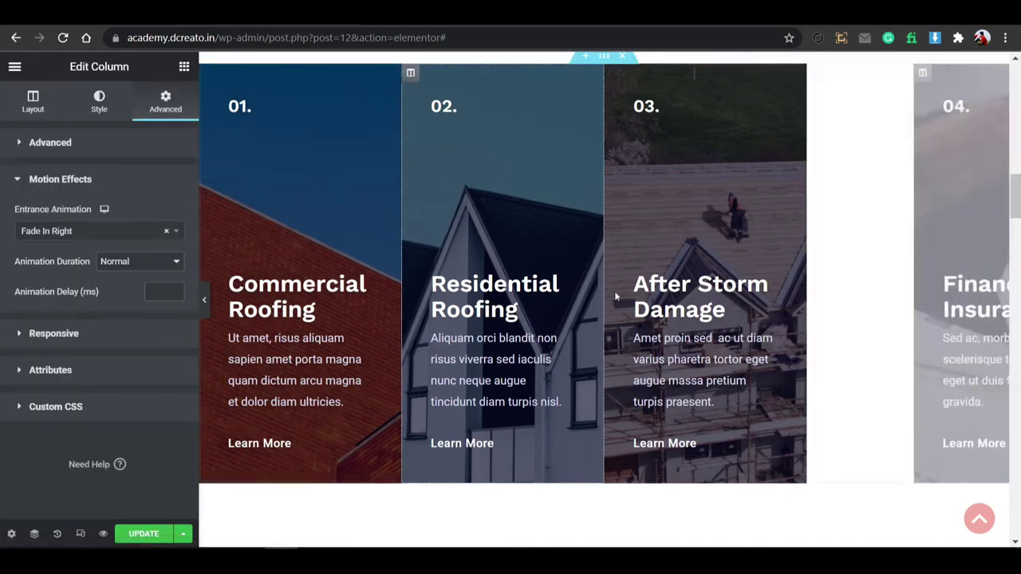
Set the entrance animation of the "Residential Roofing" column to Fade In Up.
left_click(410, 74)
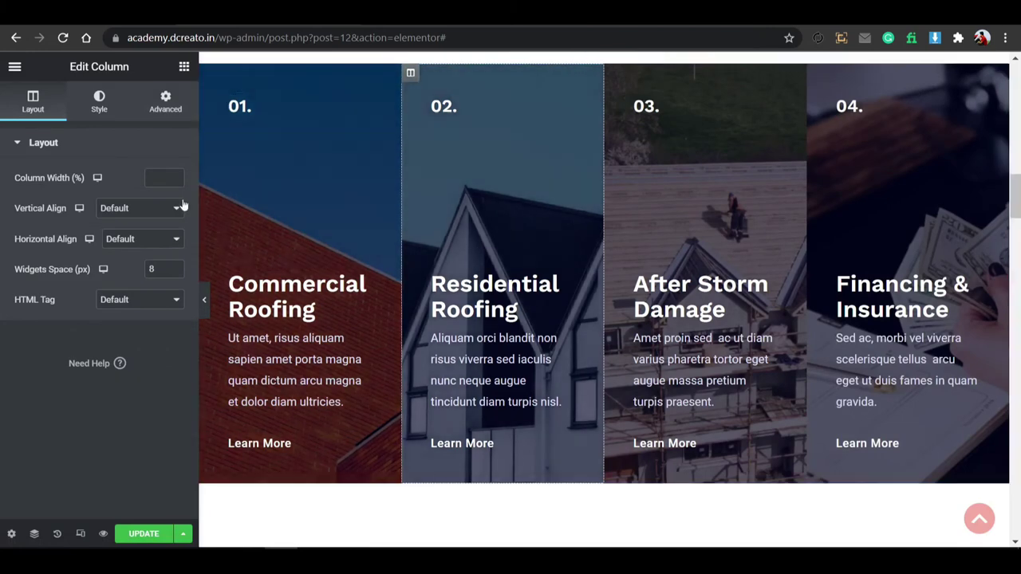
left_click(166, 109)
scroll(88, 343, "down", 2)
left_click(83, 309)
left_click(109, 233)
left_click(64, 376)
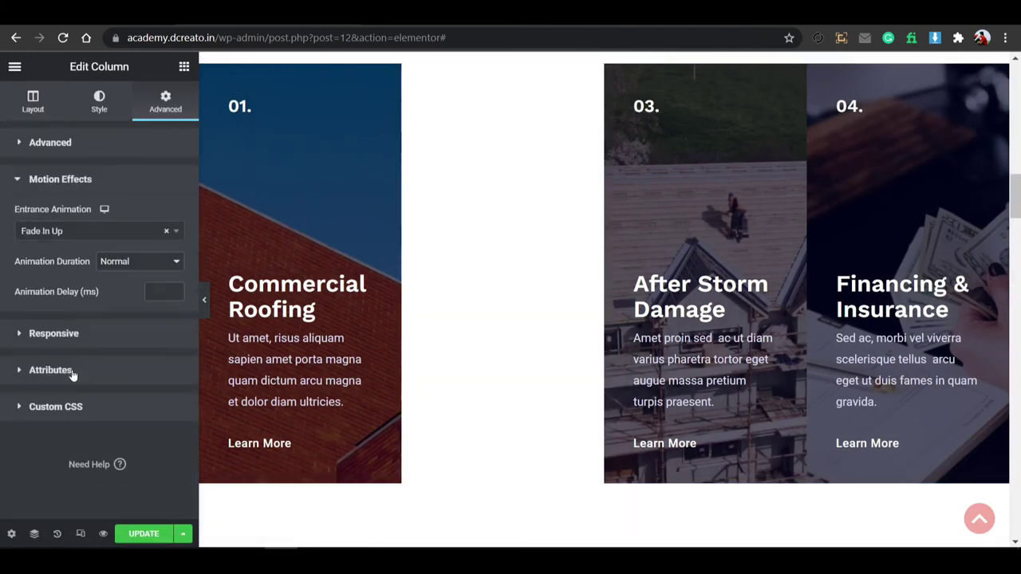
Set the entrance animation of the "After Storm Damage" column to Fade In Up.
left_click(614, 75)
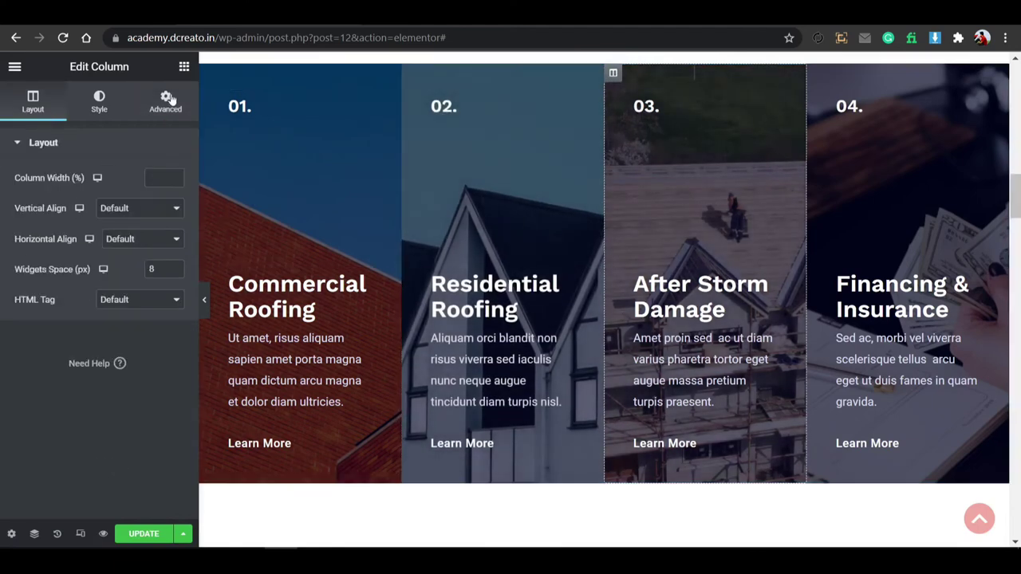
left_click(166, 100)
scroll(86, 316, "down", 1)
left_click(85, 314)
left_click(83, 233)
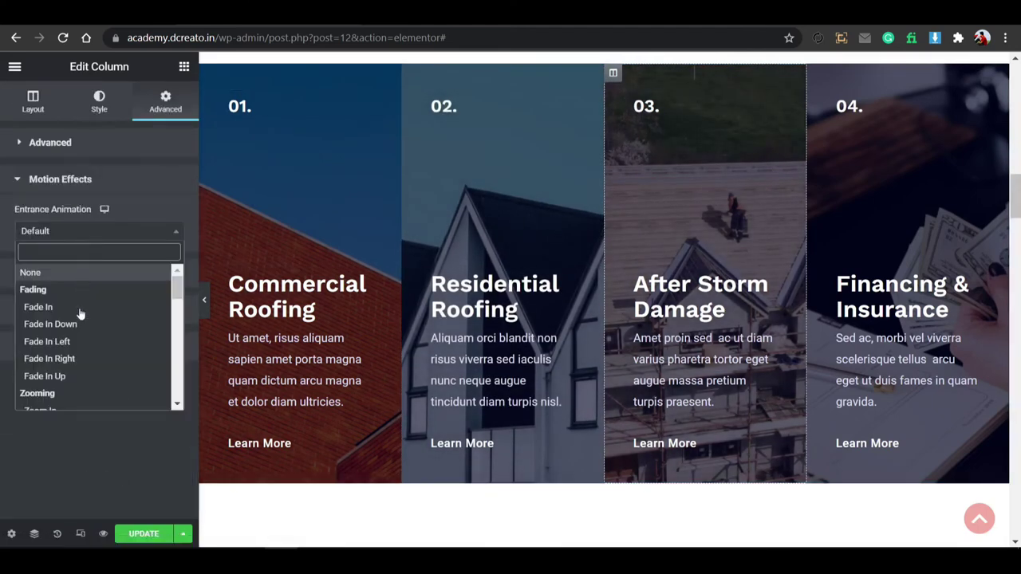
left_click(80, 375)
Give the "Why Choose Us" heading a Fade In Up entrance animation.
scroll(486, 335, "down", 5)
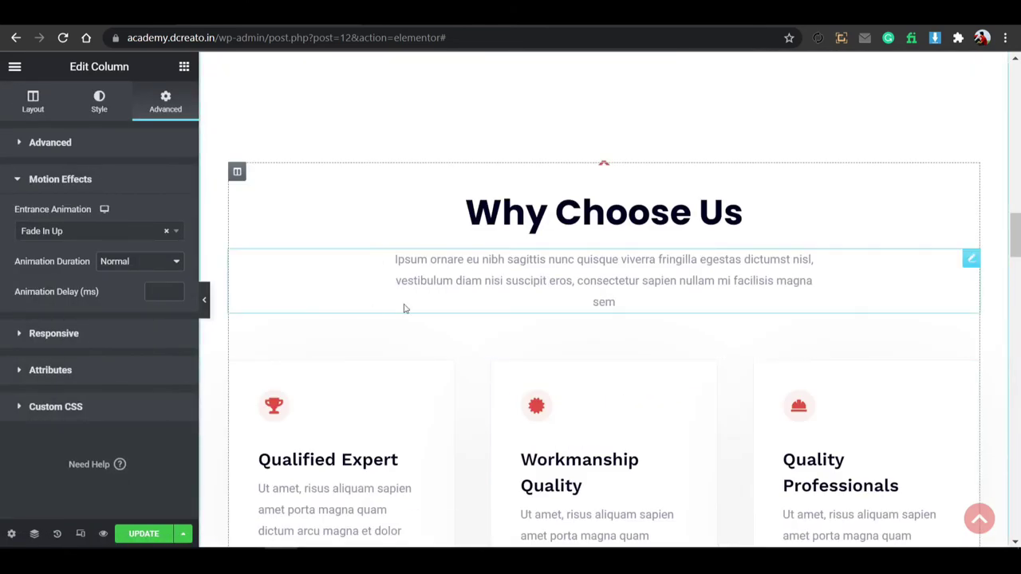
scroll(511, 239, "down", 3)
scroll(617, 341, "up", 2)
scroll(617, 341, "up", 1)
left_click(649, 195)
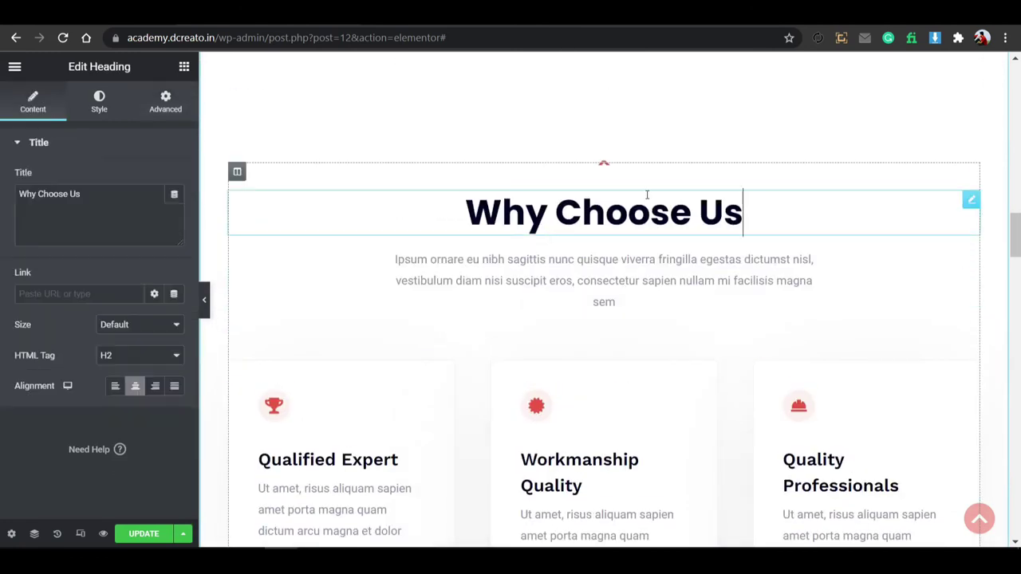
left_click(167, 99)
scroll(125, 300, "down", 5)
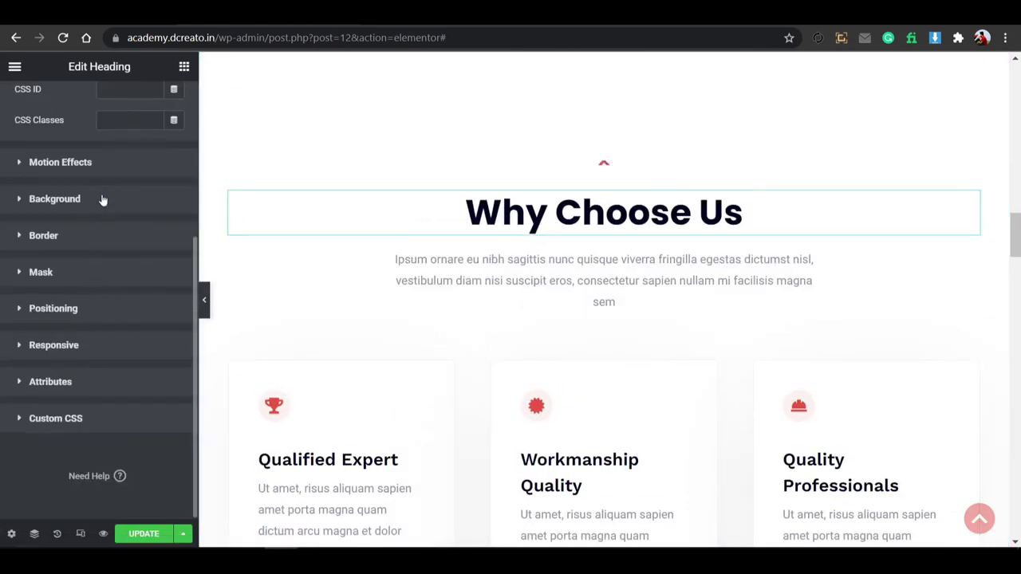
left_click(109, 164)
left_click(88, 231)
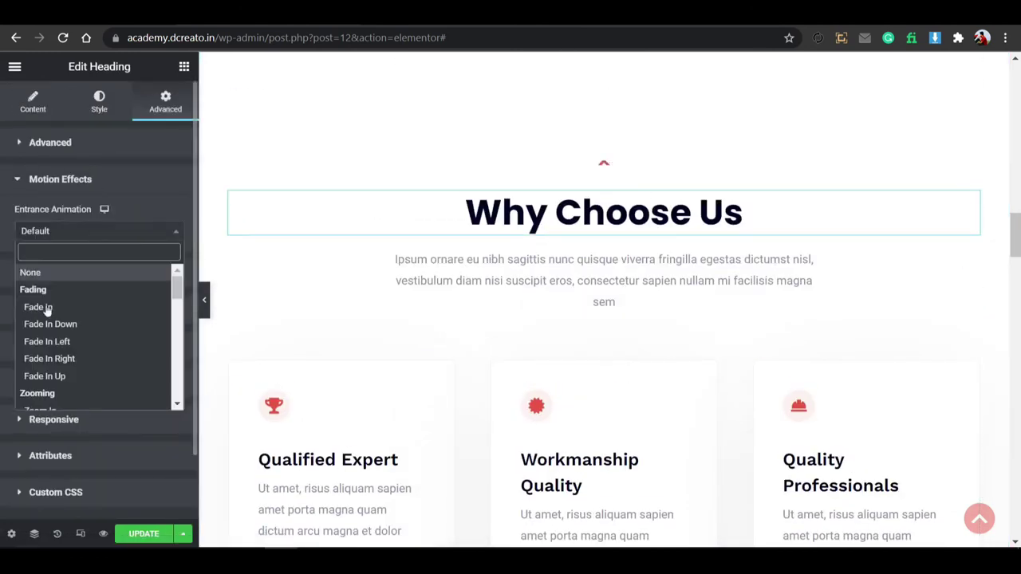
left_click(48, 374)
Try Fade In Up on the column with the woman's photo in the testimonial section, and set its entrance animation to Fade In Left.
scroll(534, 357, "down", 20)
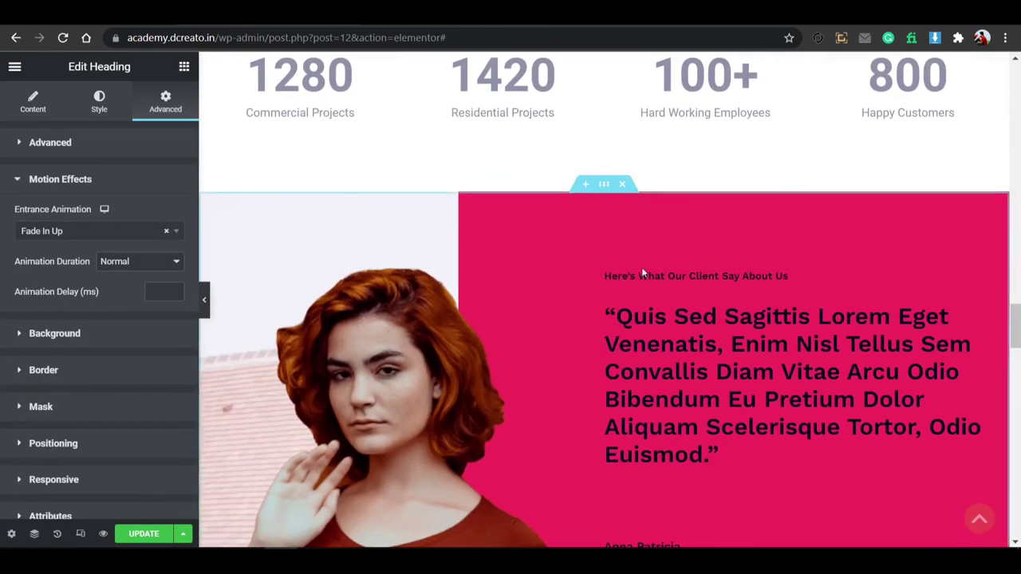
scroll(544, 325, "up", 3)
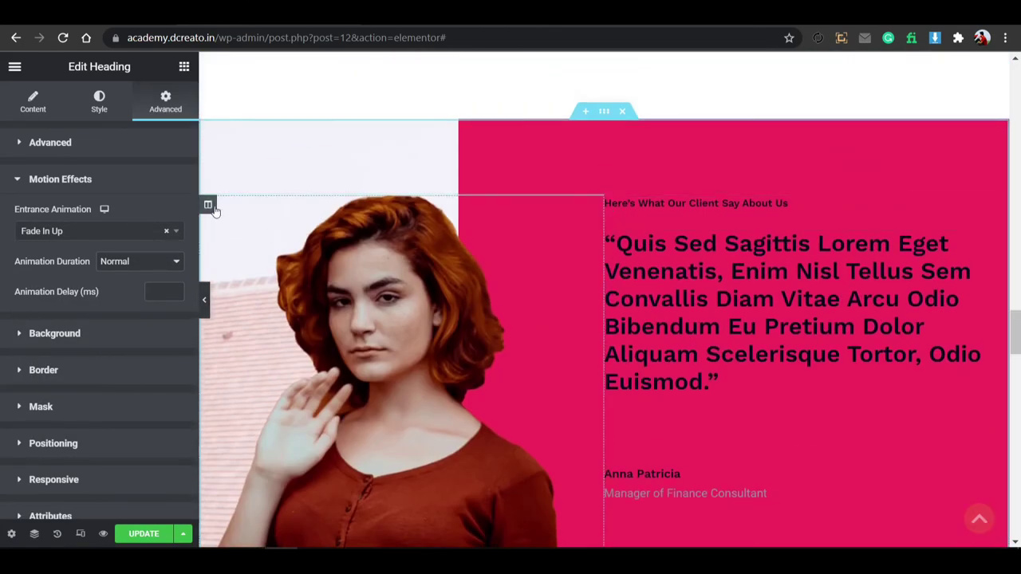
left_click(208, 204)
left_click(165, 101)
scroll(136, 235, "down", 2)
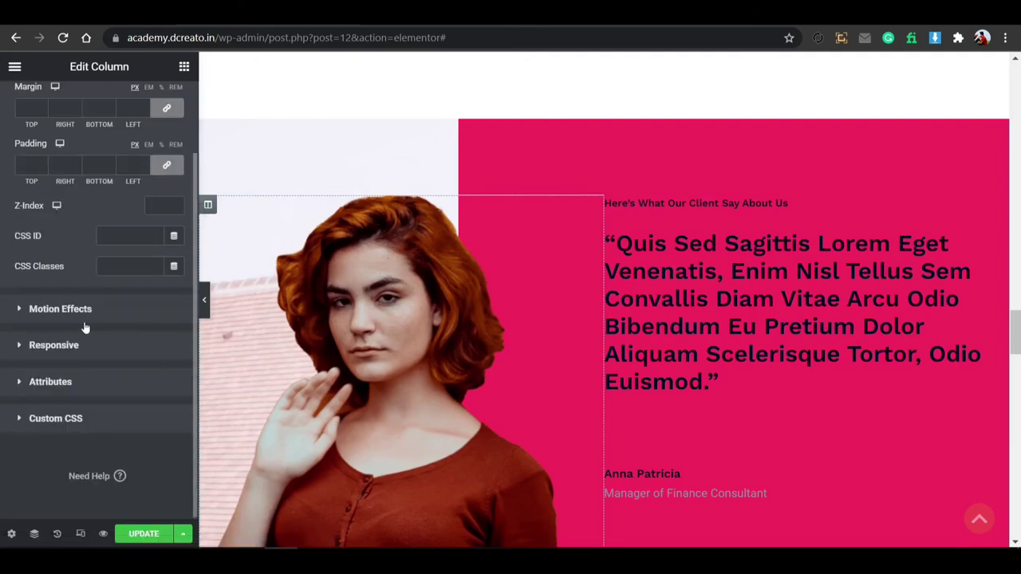
left_click(85, 317)
left_click(96, 231)
left_click(61, 374)
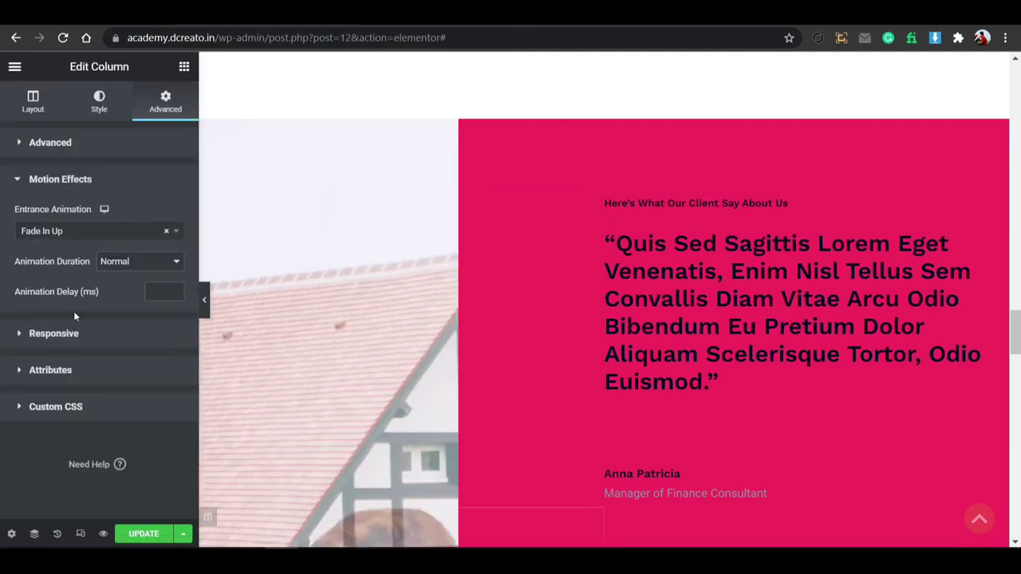
left_click(96, 232)
left_click(71, 338)
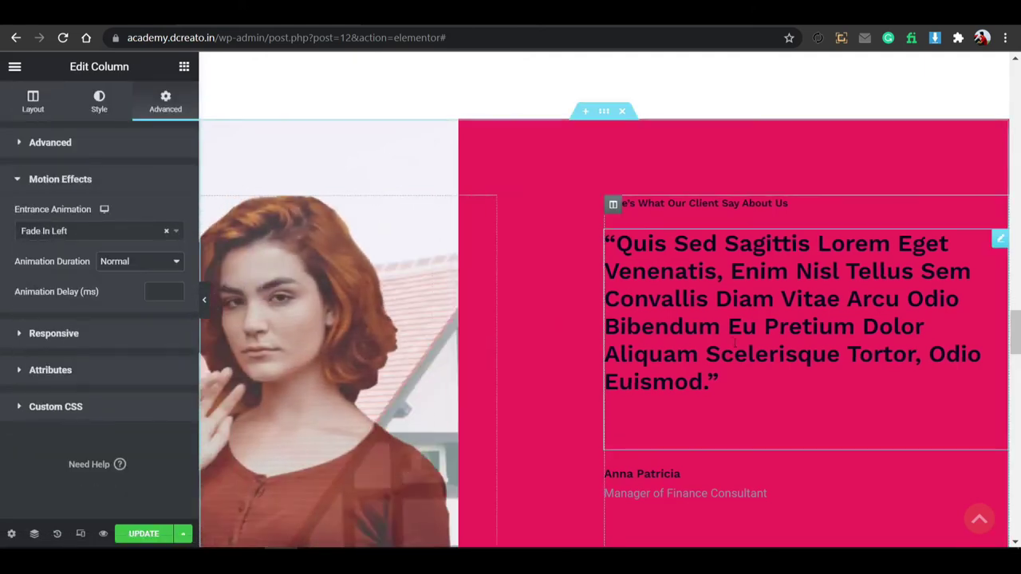
Examine the live homepage from the hero section down to the footer, checking the entrance animations, and return to the hero.
scroll(733, 341, "down", 20)
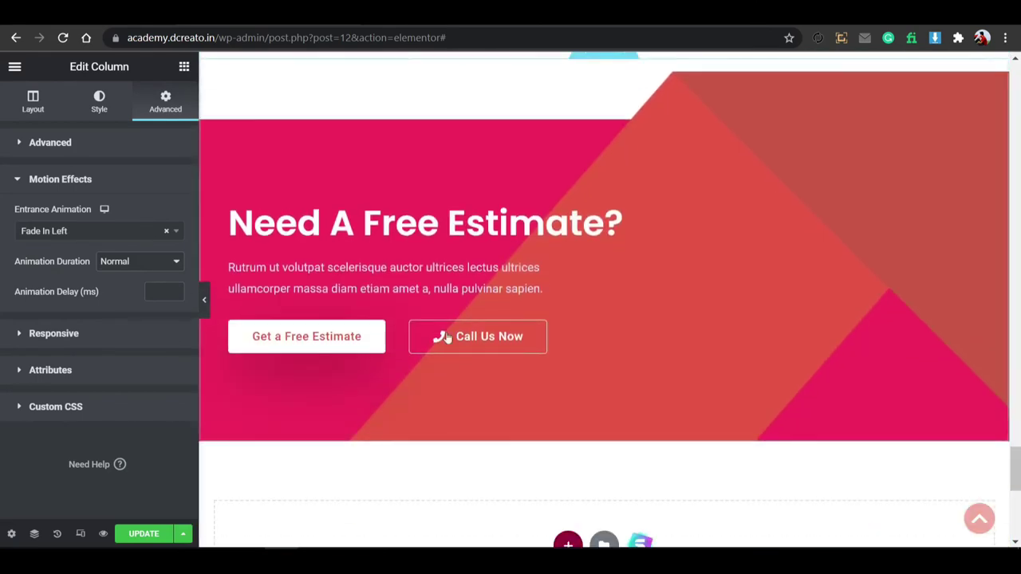
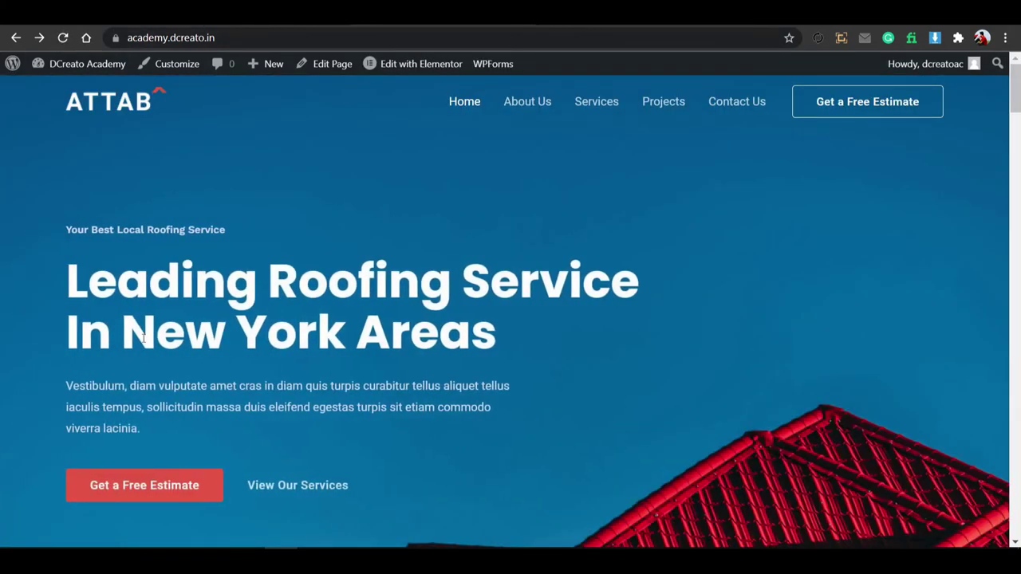
scroll(492, 241, "down", 12)
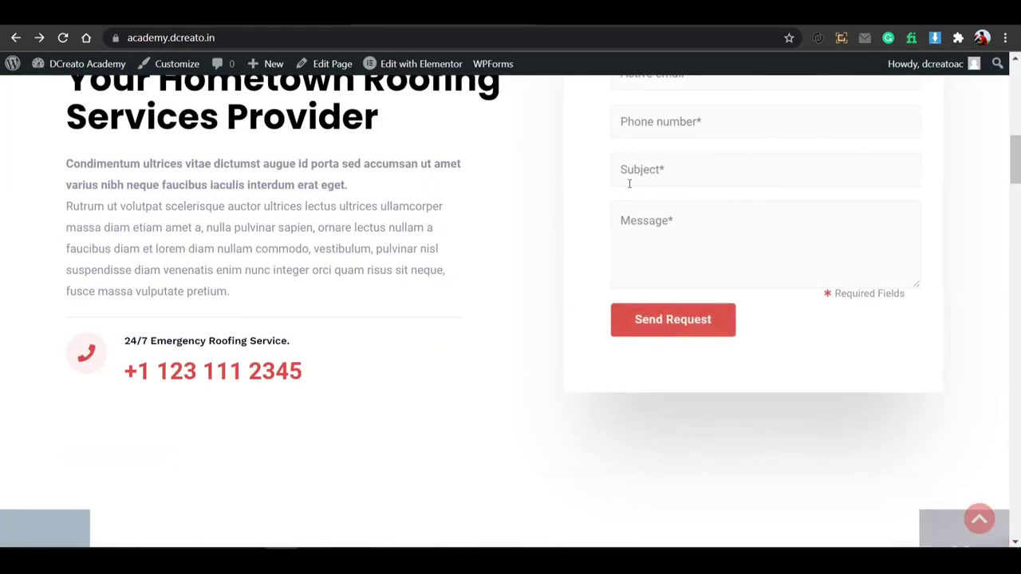
scroll(556, 274, "down", 10)
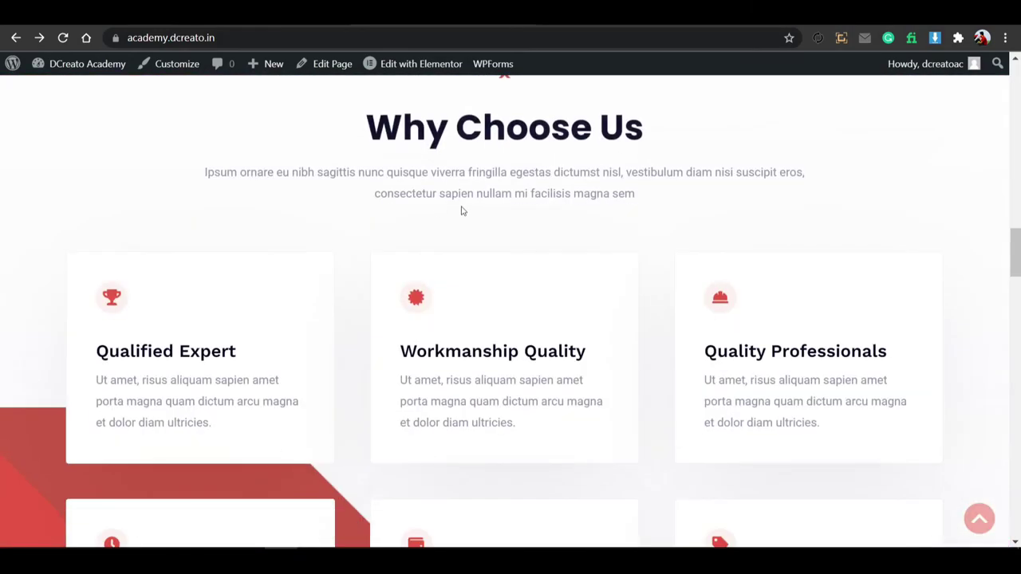
scroll(391, 217, "down", 12)
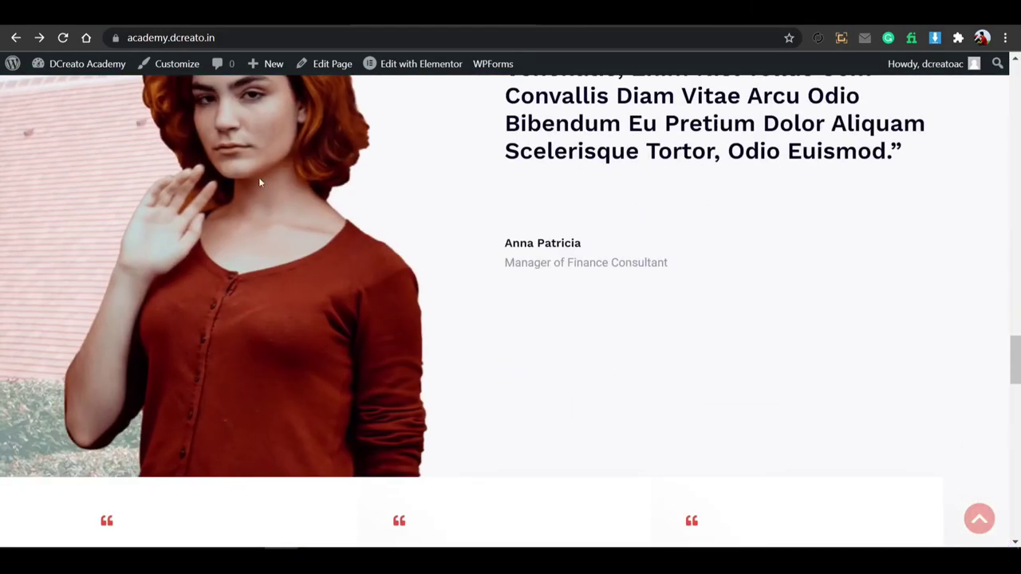
scroll(517, 288, "down", 10)
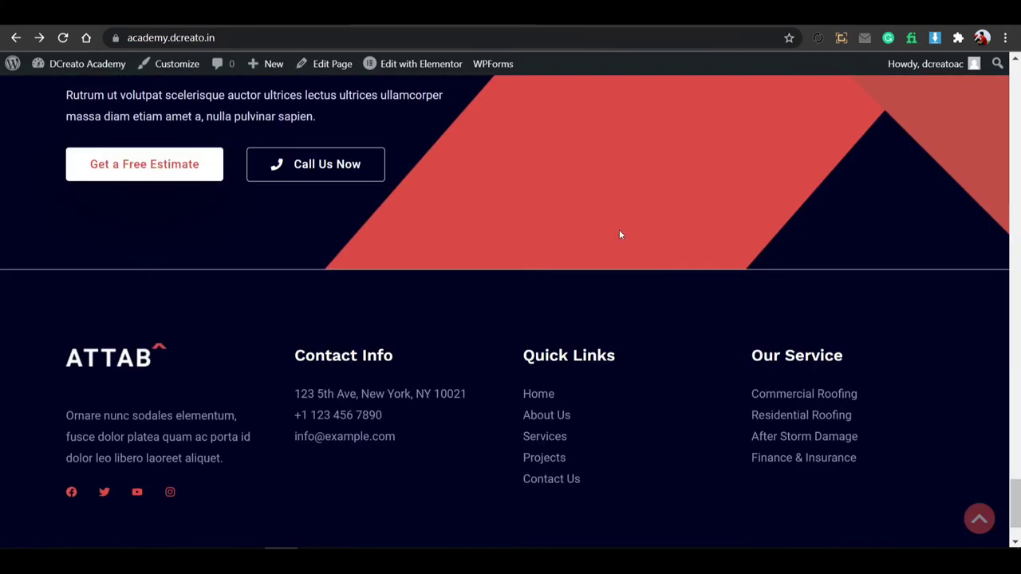
scroll(917, 451, "up", 4)
scroll(951, 440, "down", 5)
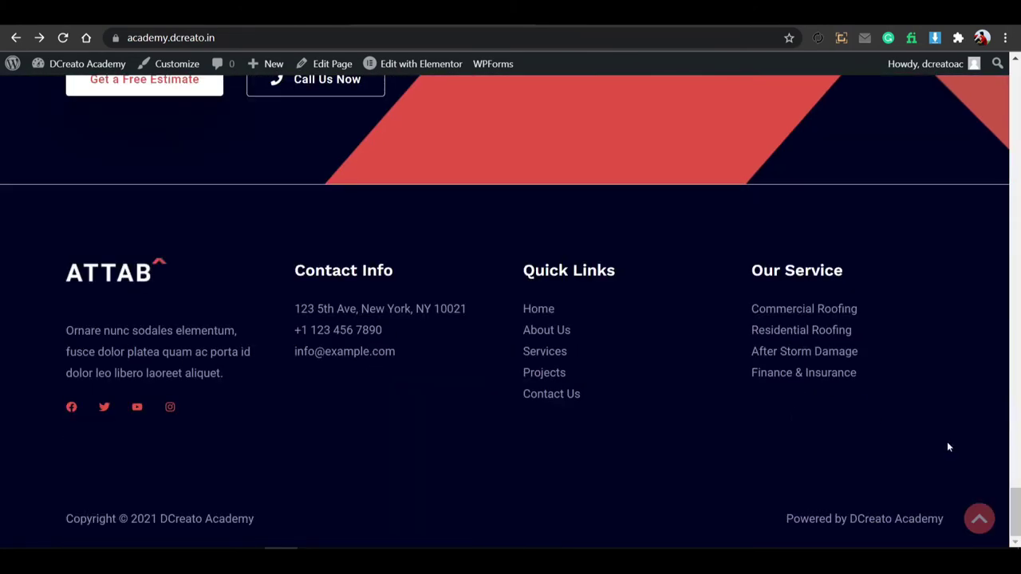
left_click(979, 520)
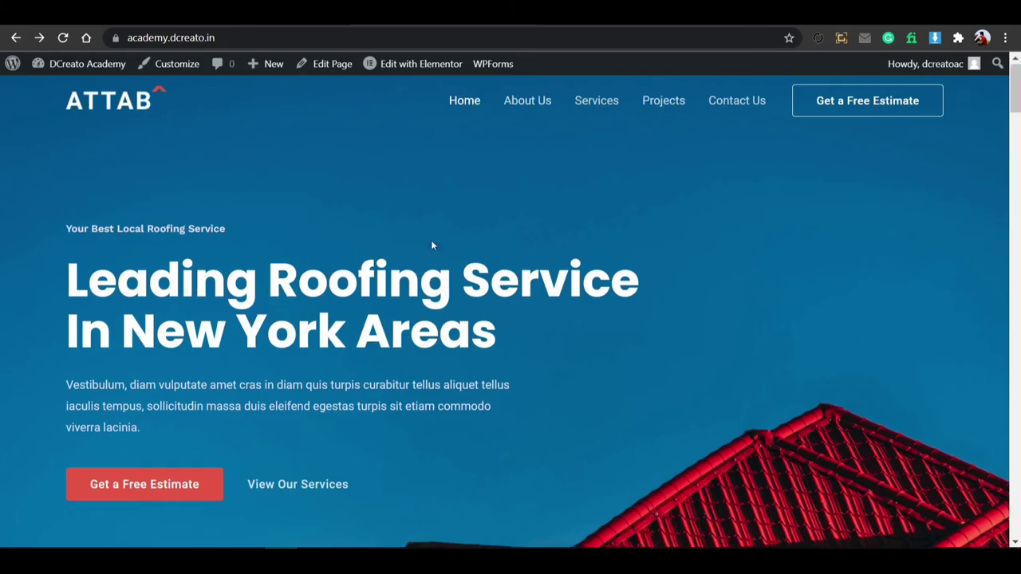
scroll(425, 209, "down", 20)
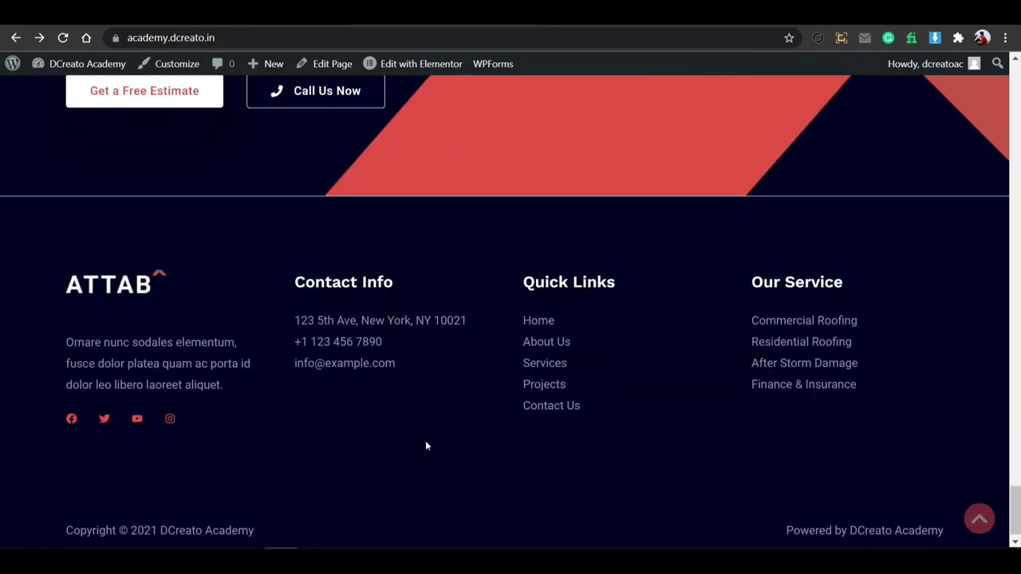
scroll(503, 421, "up", 20)
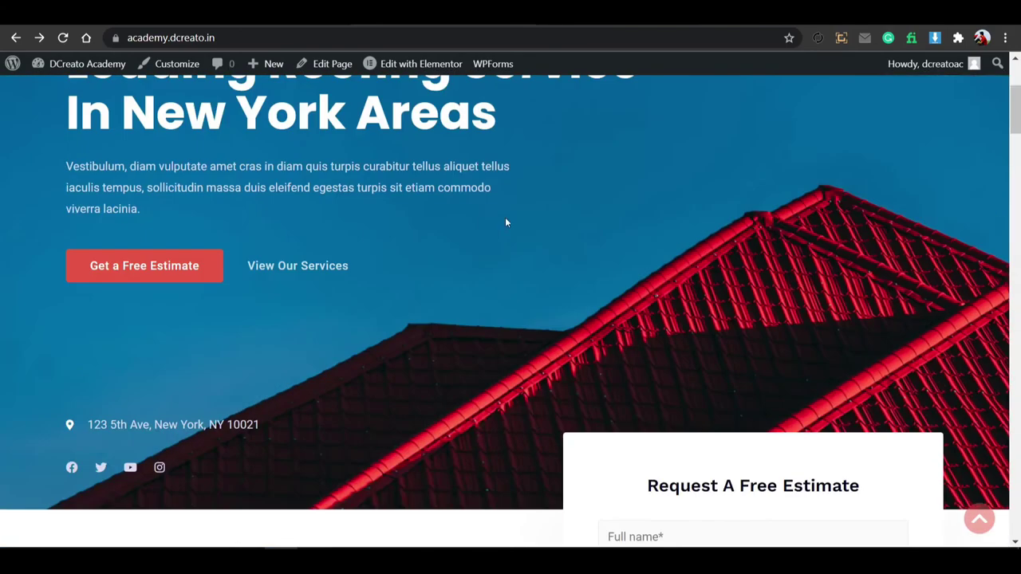
scroll(482, 226, "up", 3)
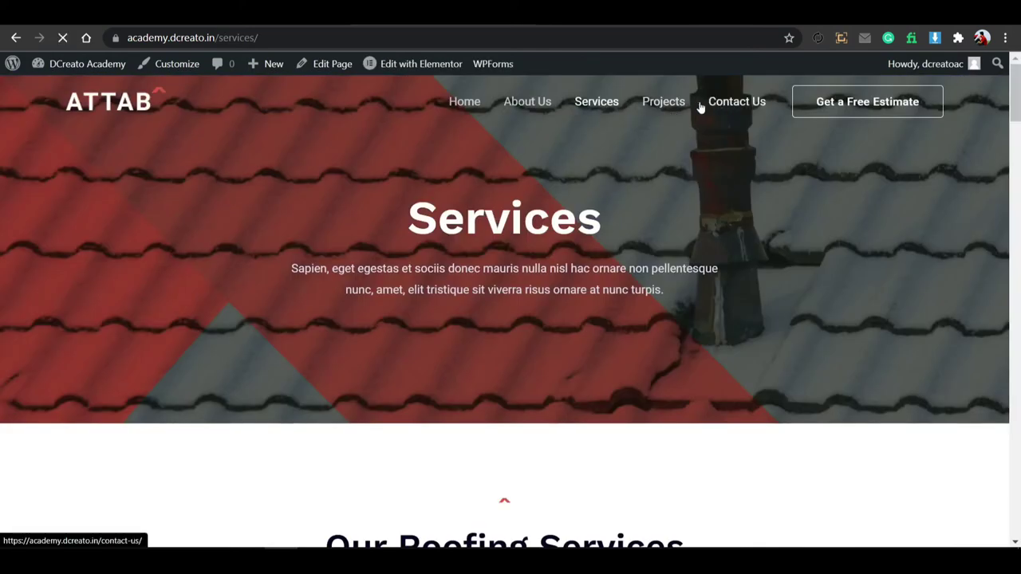
Open the live Contact Us page, look over its estimate request form, and return to the Home page.
left_click(700, 107)
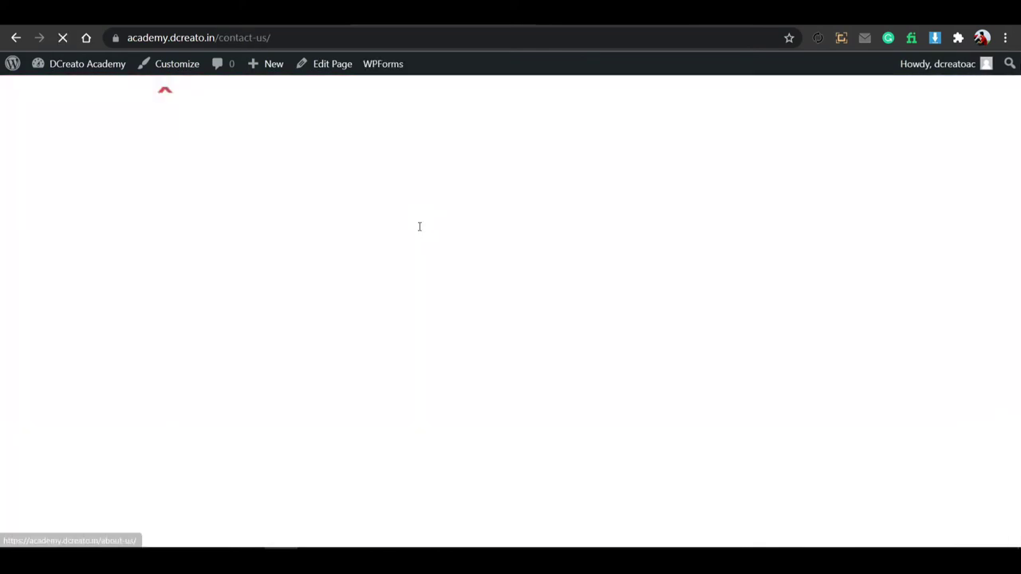
scroll(418, 229, "down", 5)
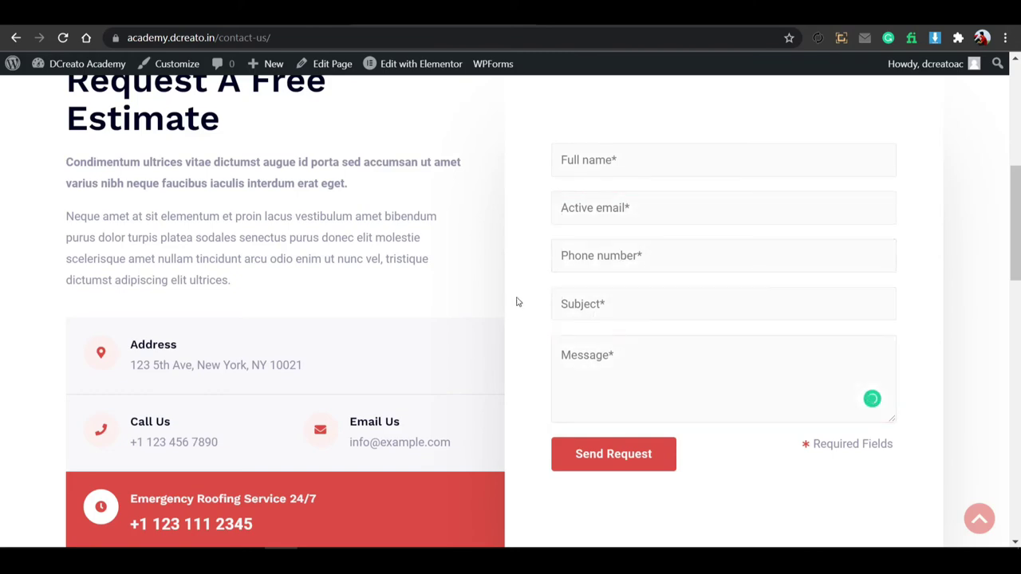
scroll(515, 302, "up", 5)
left_click(464, 103)
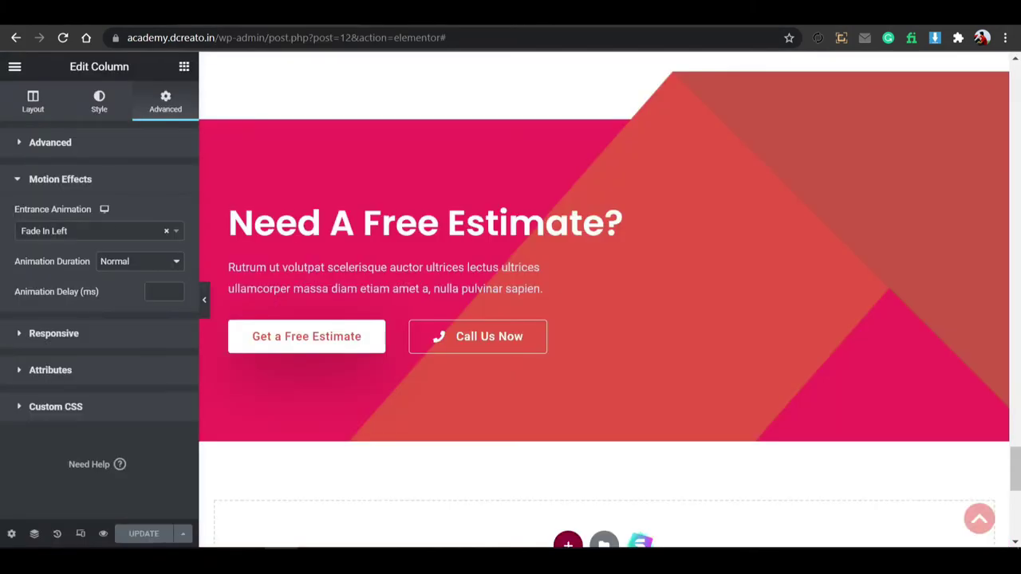
Open the hero section's background image selection in Elementor, browse the media library images, and close it without inserting one.
scroll(422, 255, "up", 20)
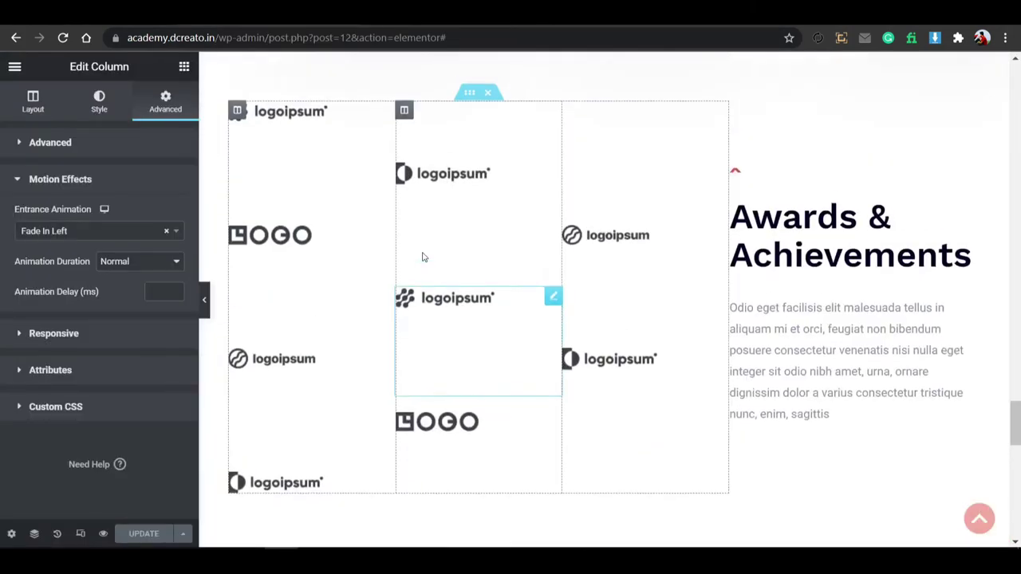
scroll(437, 244, "up", 20)
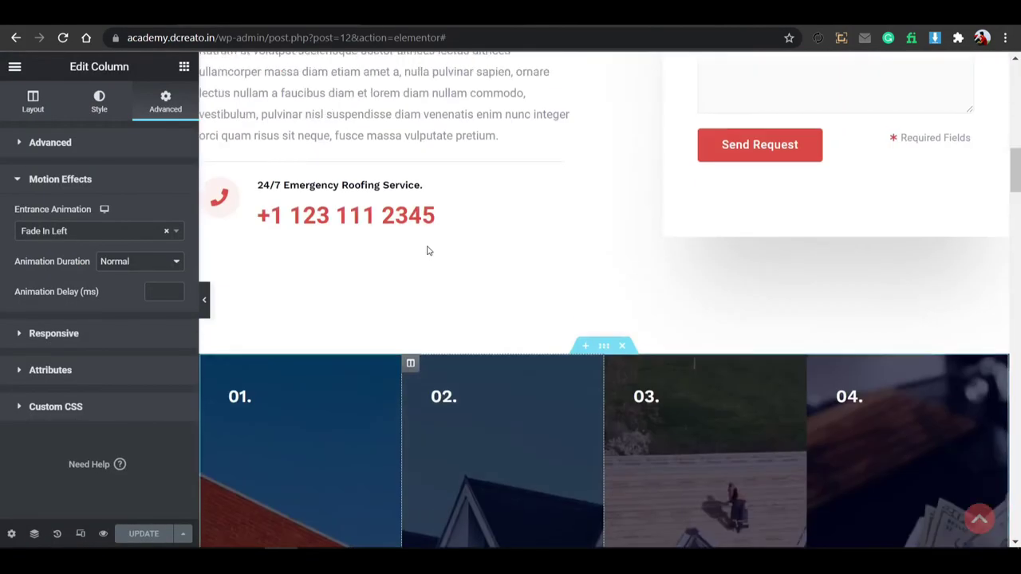
scroll(614, 148, "up", 2)
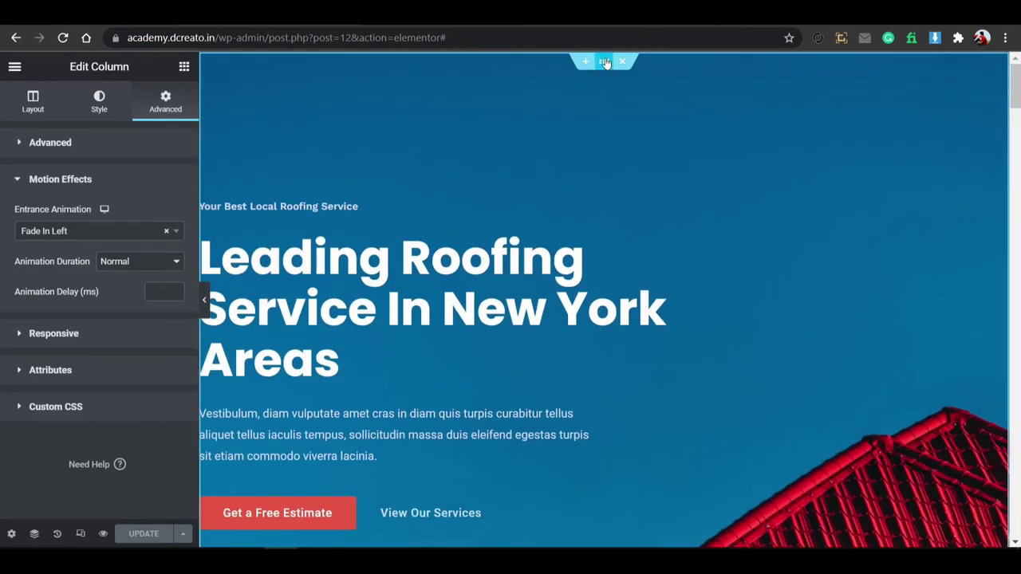
left_click(604, 60)
left_click(100, 108)
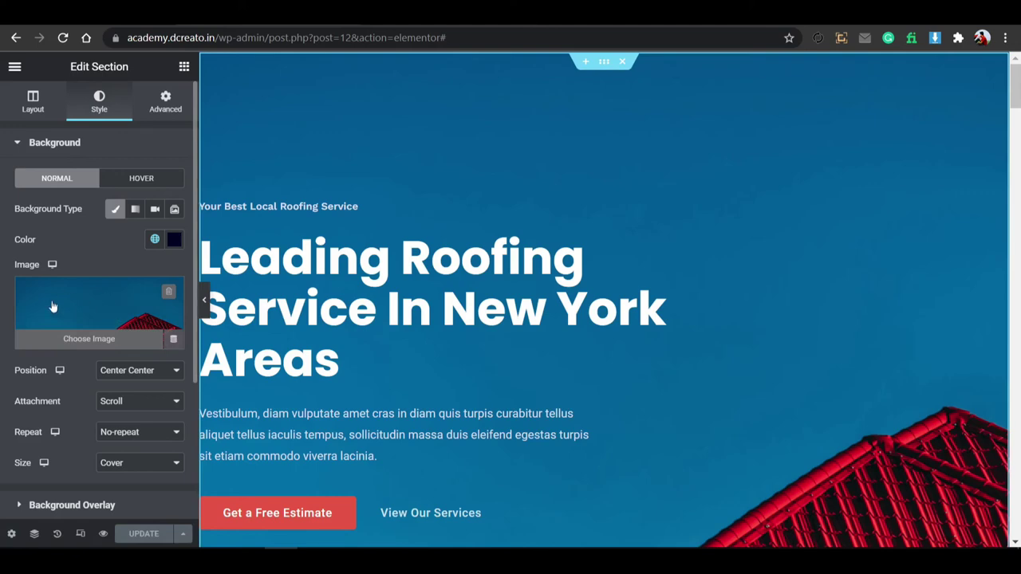
left_click(115, 340)
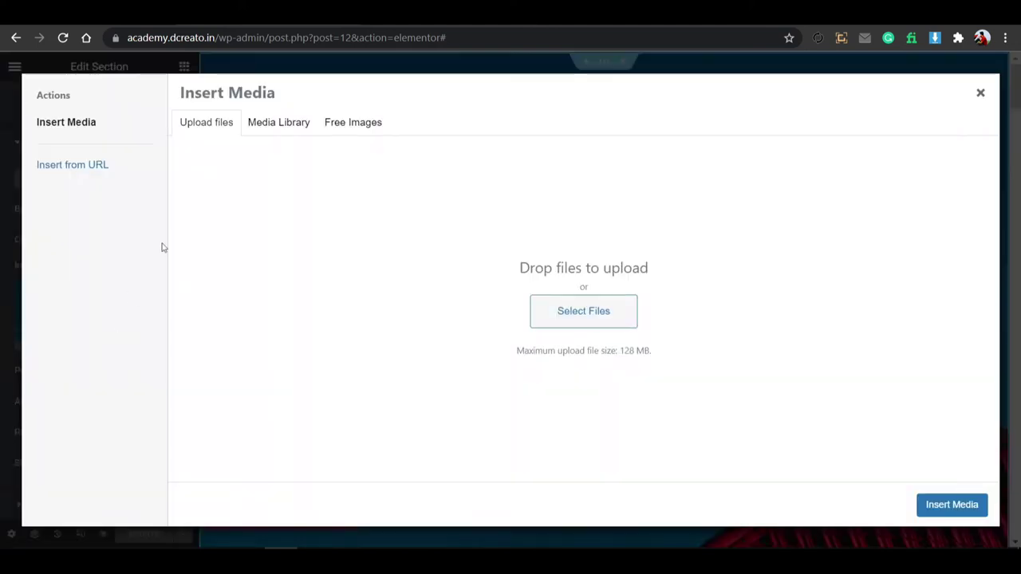
left_click(274, 122)
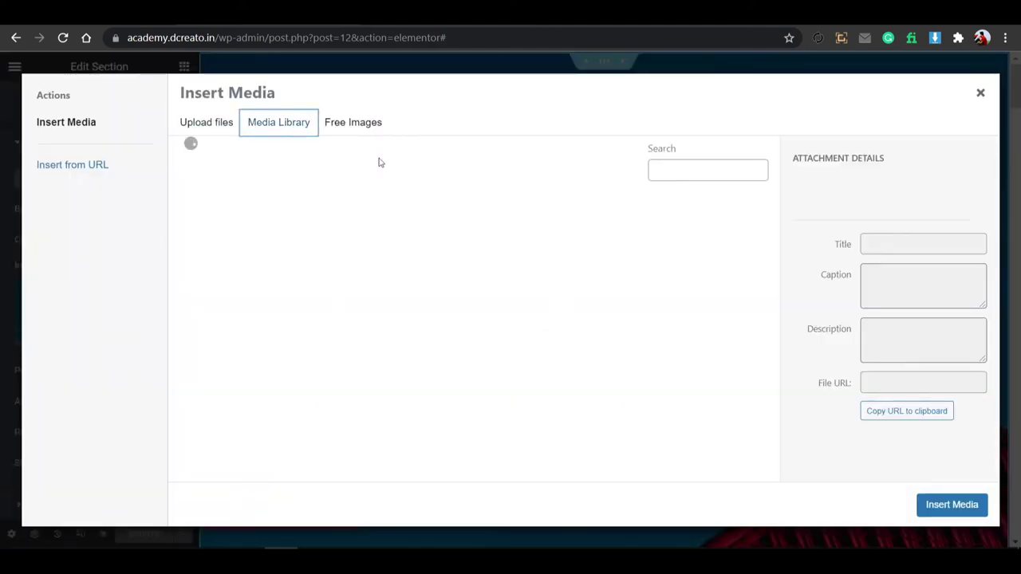
scroll(462, 391, "down", 7)
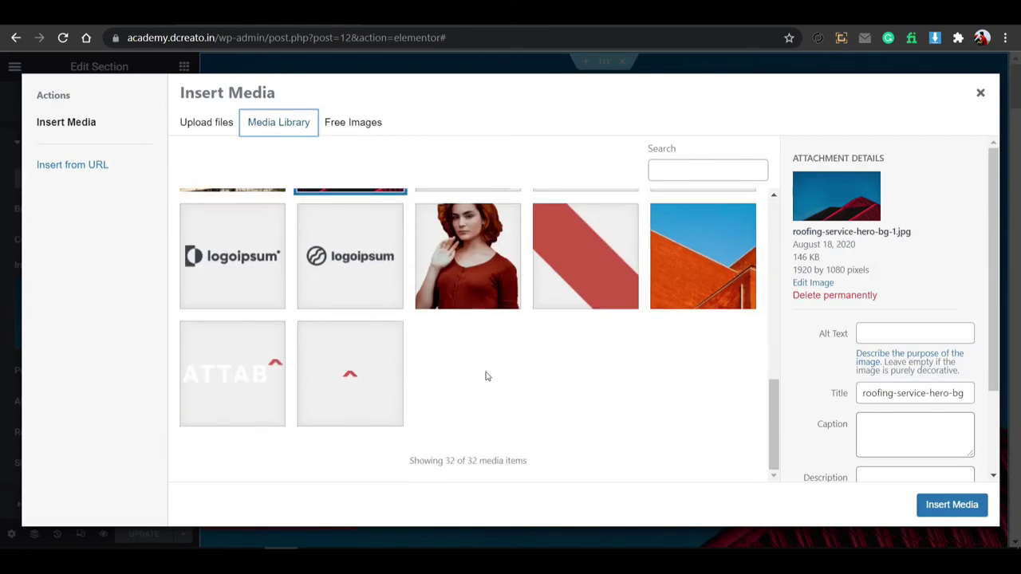
scroll(559, 375, "up", 6)
scroll(611, 363, "up", 2)
left_click(980, 95)
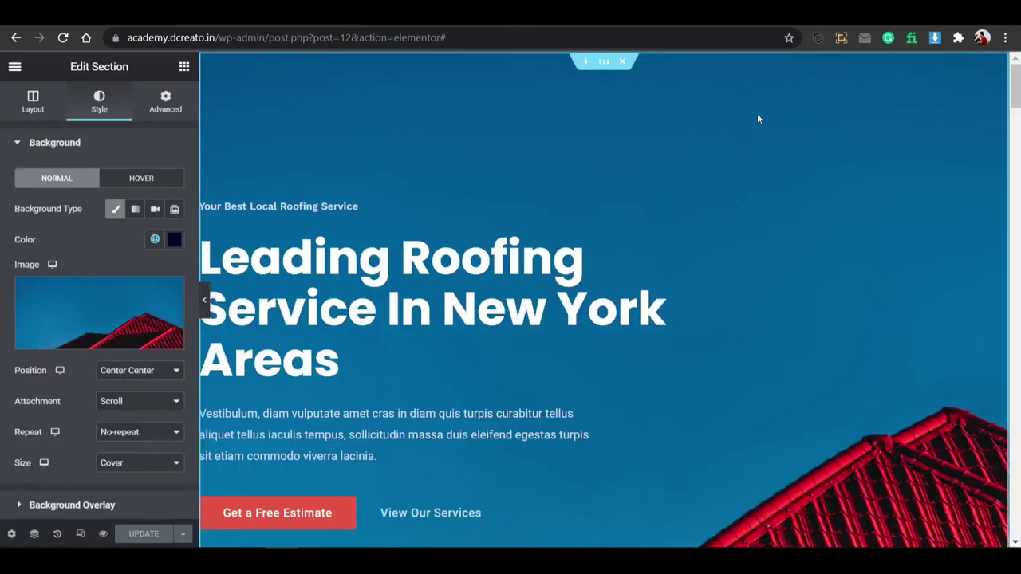
View the file upload option for the hero section's background image and close it without uploading anything.
left_click(93, 322)
left_click(239, 124)
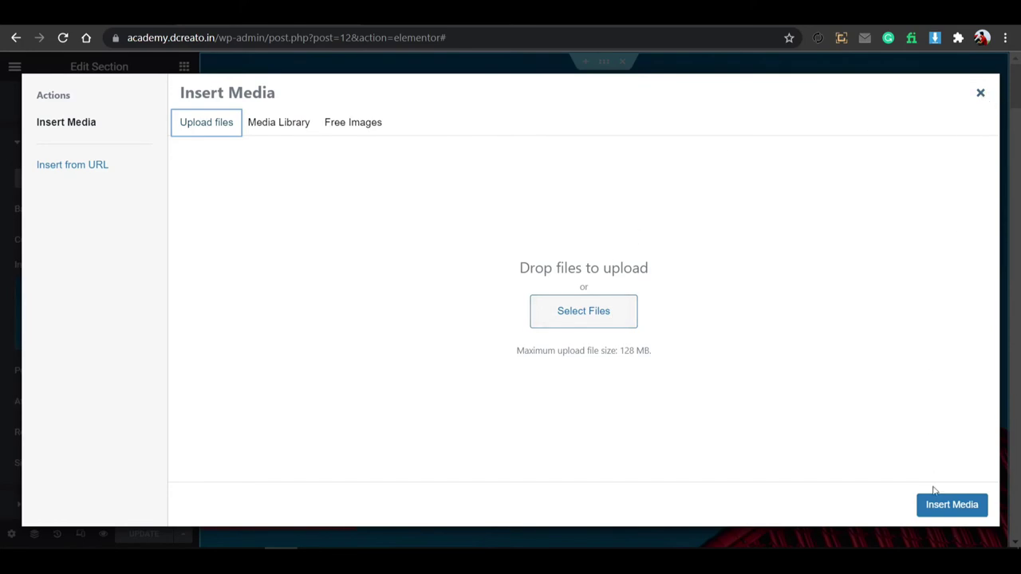
left_click(981, 94)
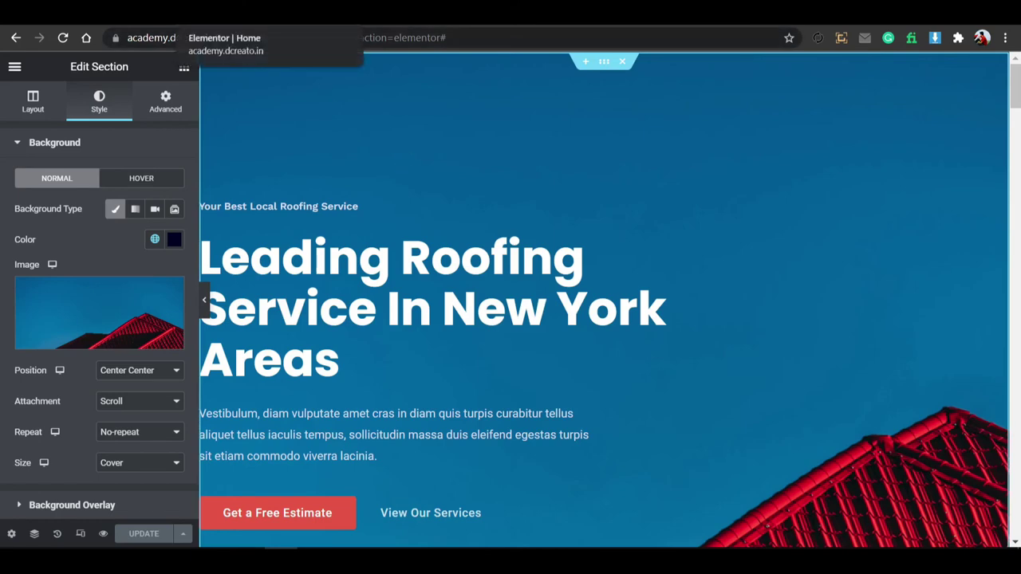
Open the live homepage's theme customizer, view the logo replacement and primary menu settings, and close the customizer.
key("ctrl+Tab")
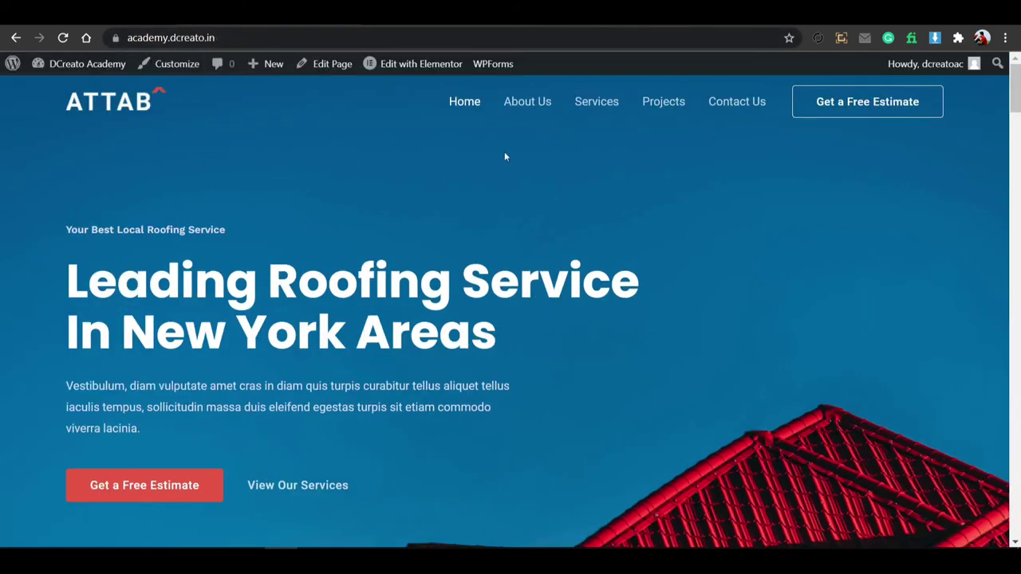
left_click(174, 65)
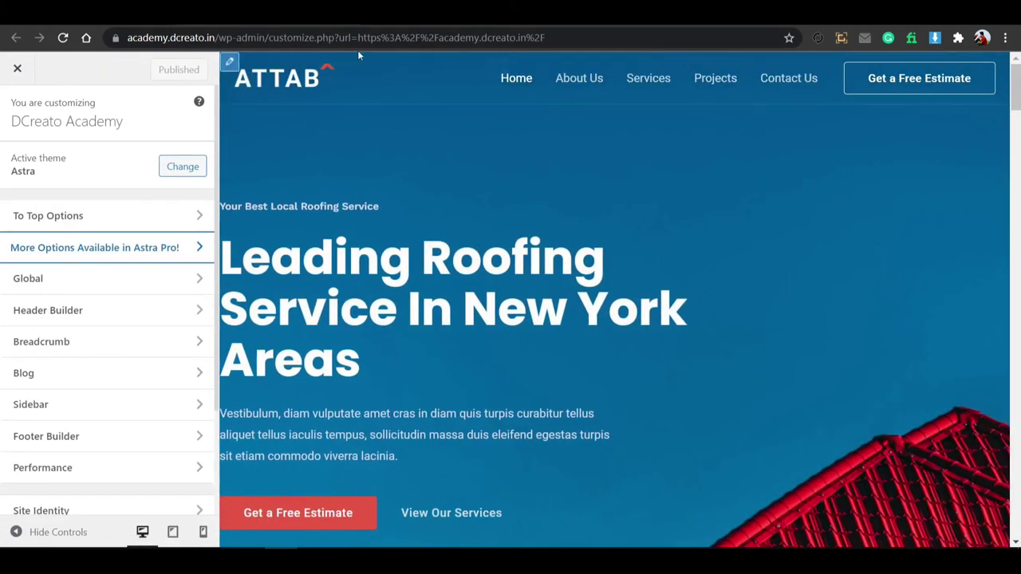
left_click(243, 82)
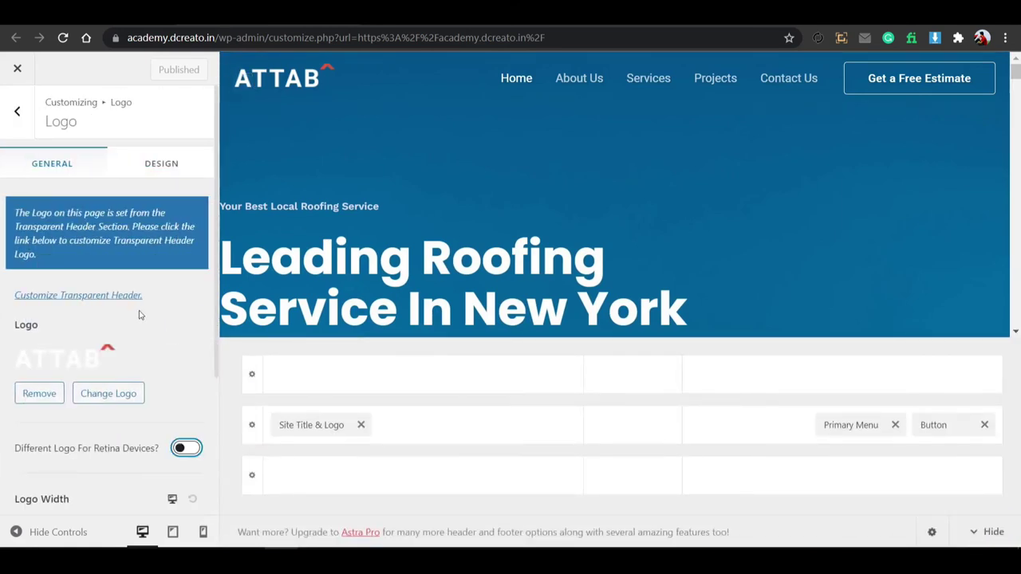
left_click(109, 393)
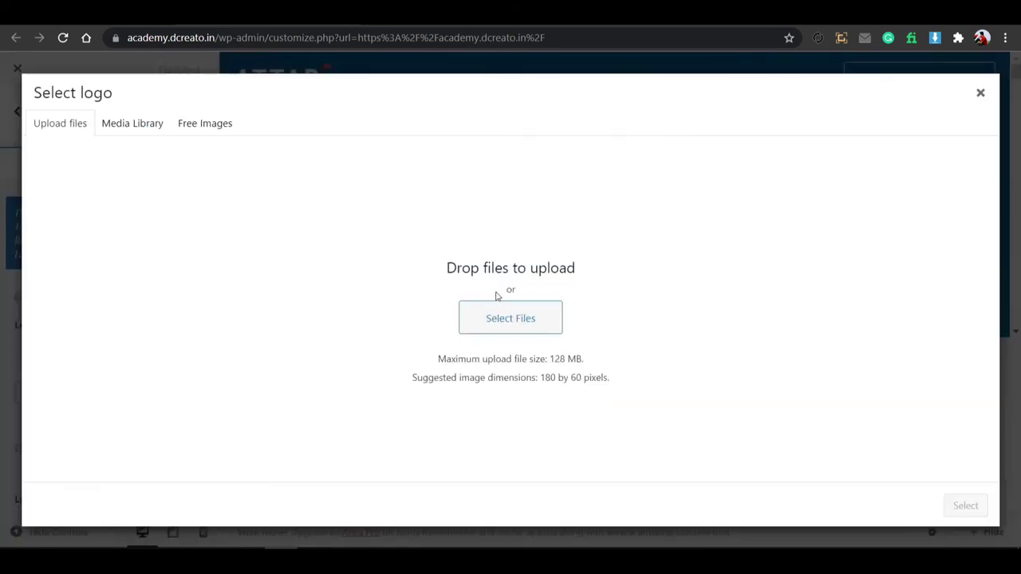
left_click(981, 93)
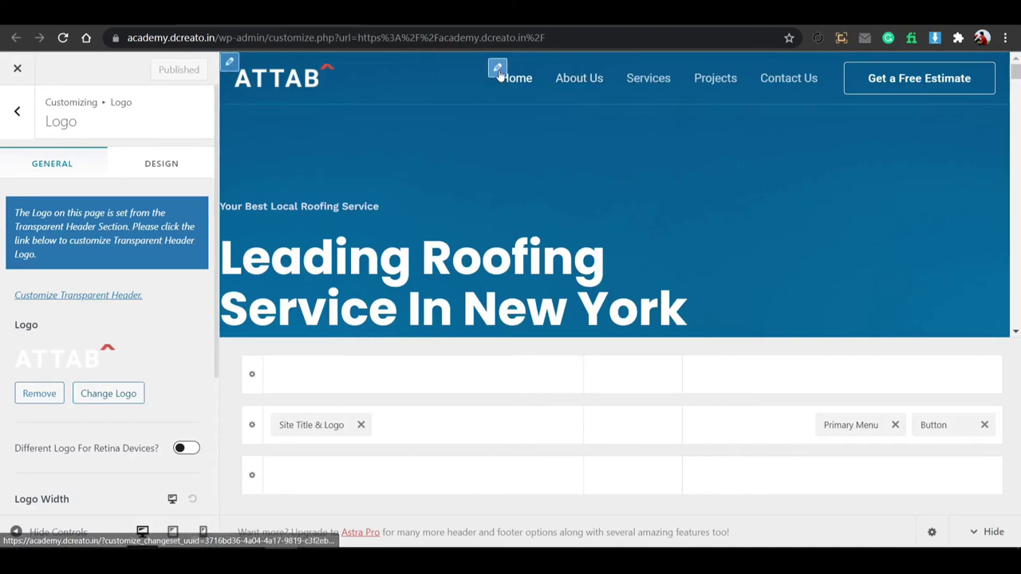
left_click(496, 68)
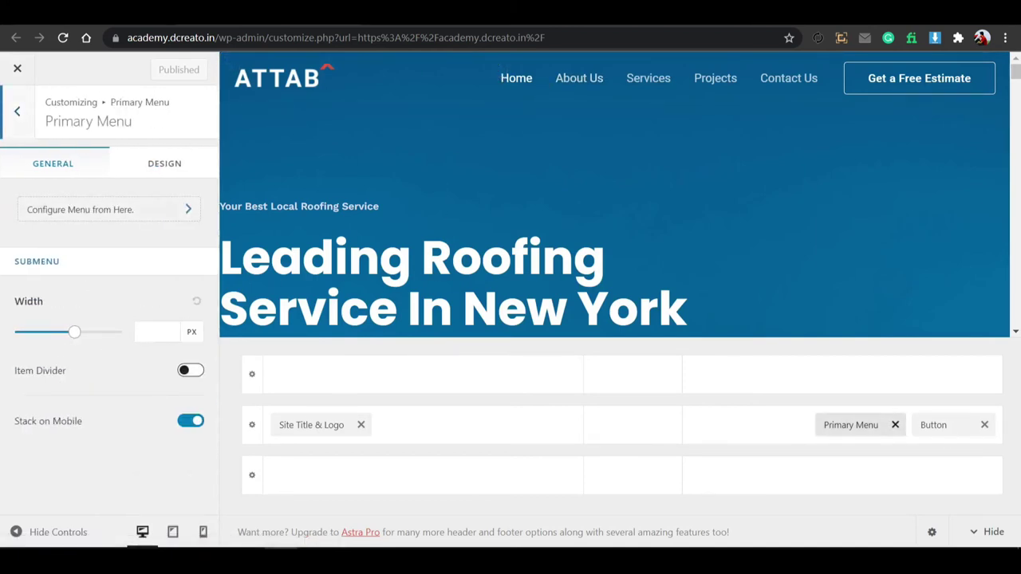
left_click(17, 68)
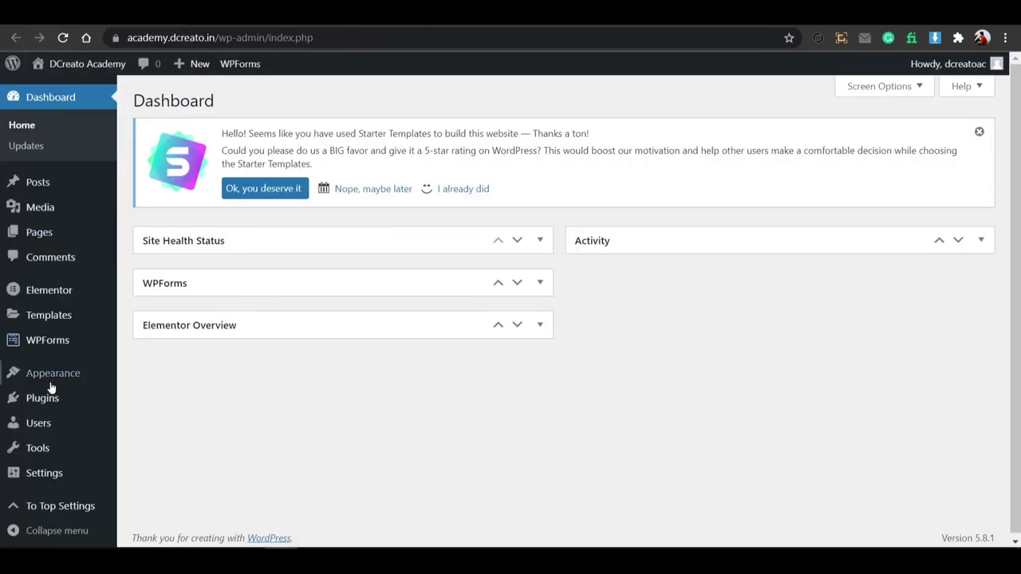
Open the WordPress dashboard's menu management page and review the Contact Info menu's items.
mouse_move(51, 384)
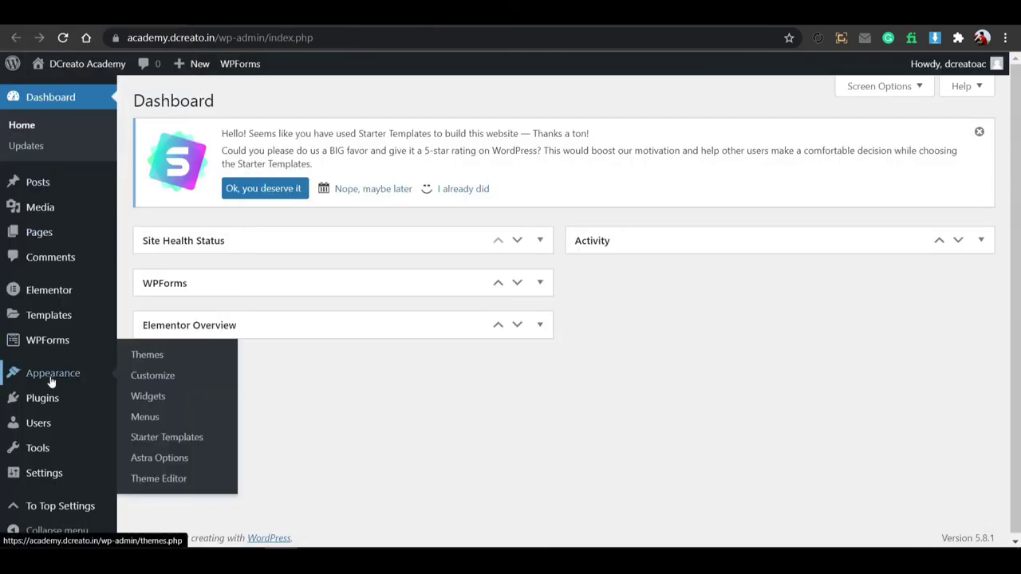
left_click(145, 416)
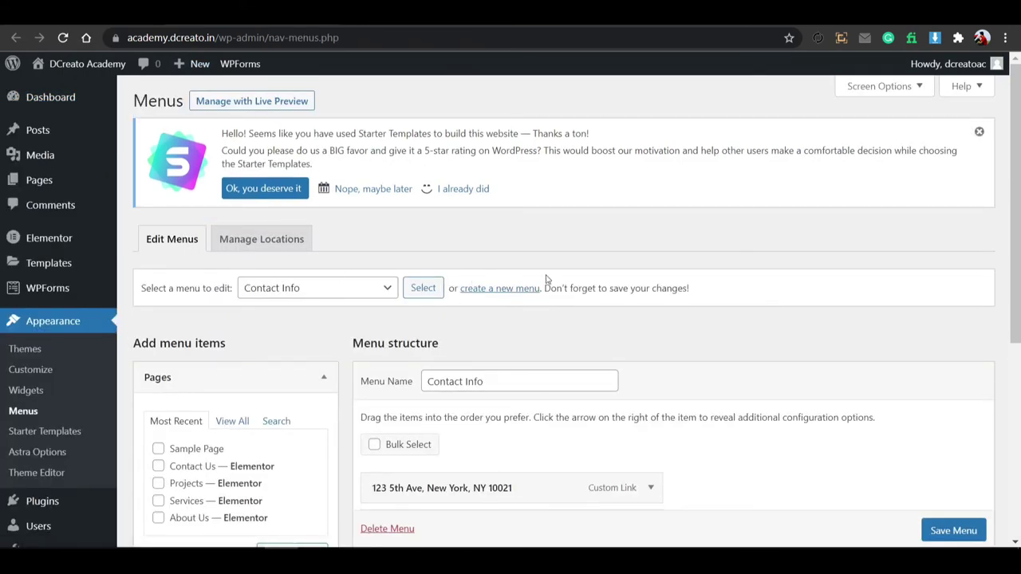
scroll(510, 320, "down", 2)
scroll(495, 329, "down", 1)
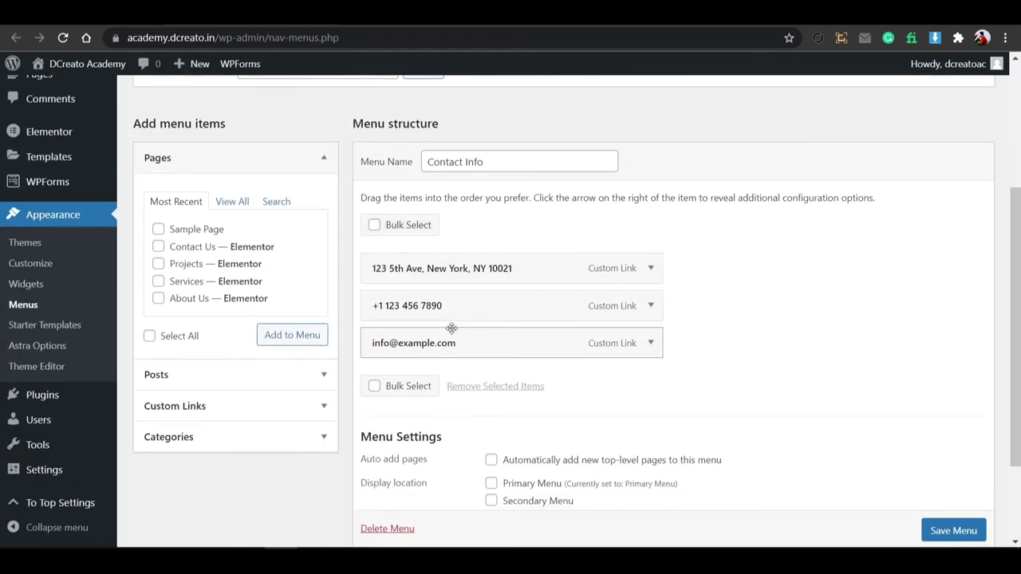
scroll(451, 328, "up", 1)
Load the Our Service menu for editing and look over its items and menu settings.
left_click(343, 144)
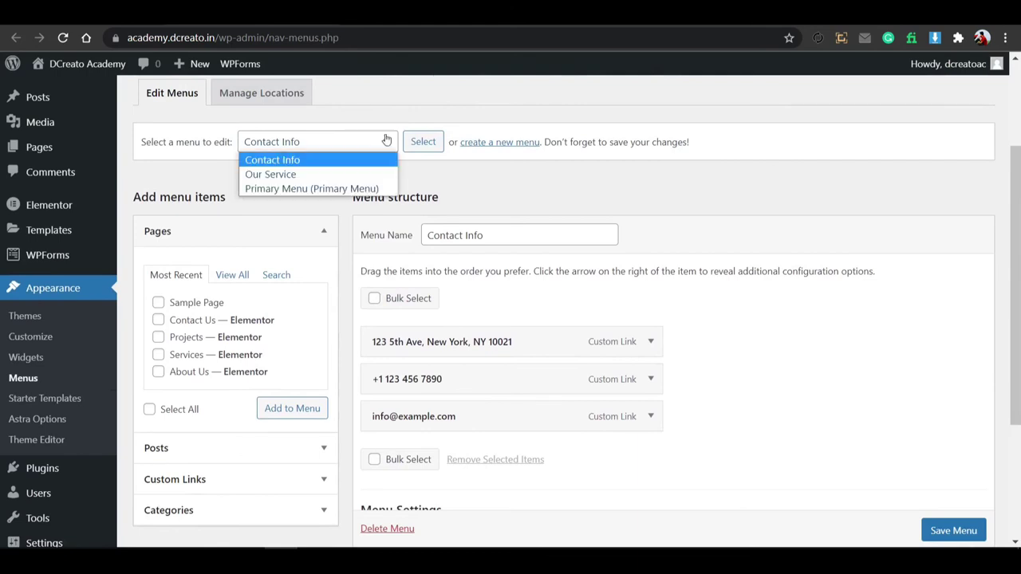
left_click(333, 175)
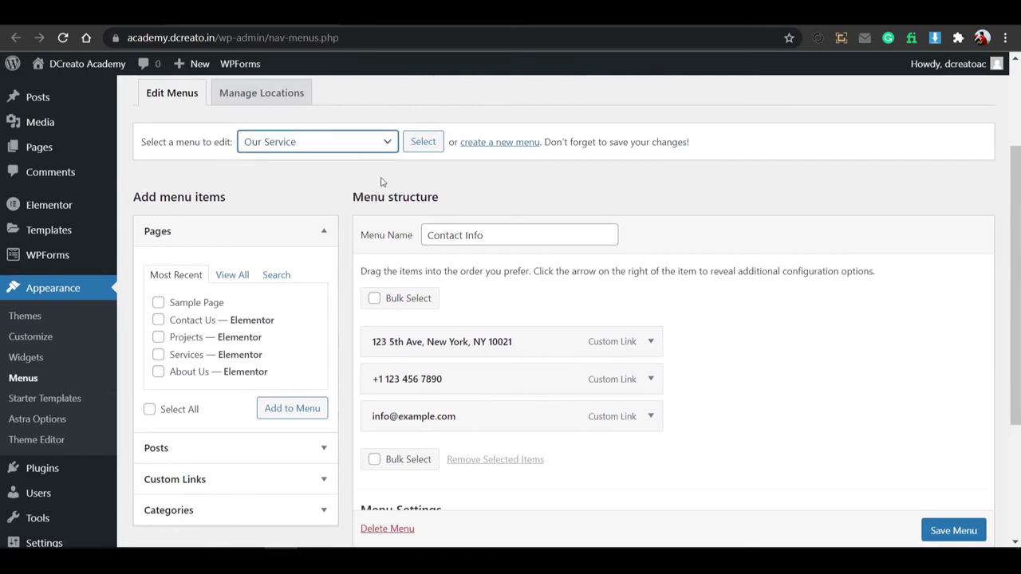
left_click(423, 142)
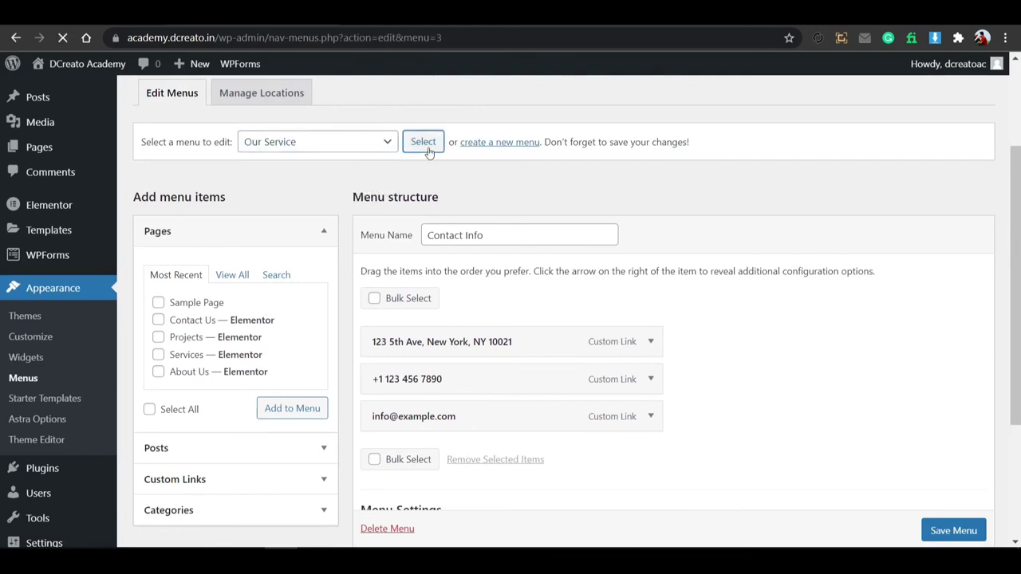
scroll(460, 295, "down", 2)
scroll(469, 327, "down", 2)
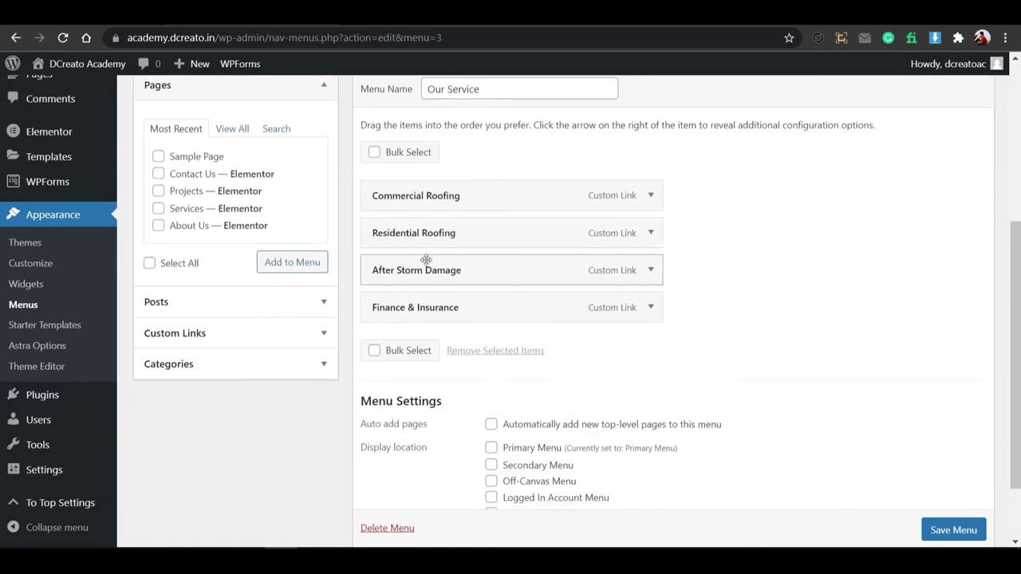
scroll(460, 324, "up", 2)
Load the Primary Menu for editing and bring its page items into view.
left_click(370, 150)
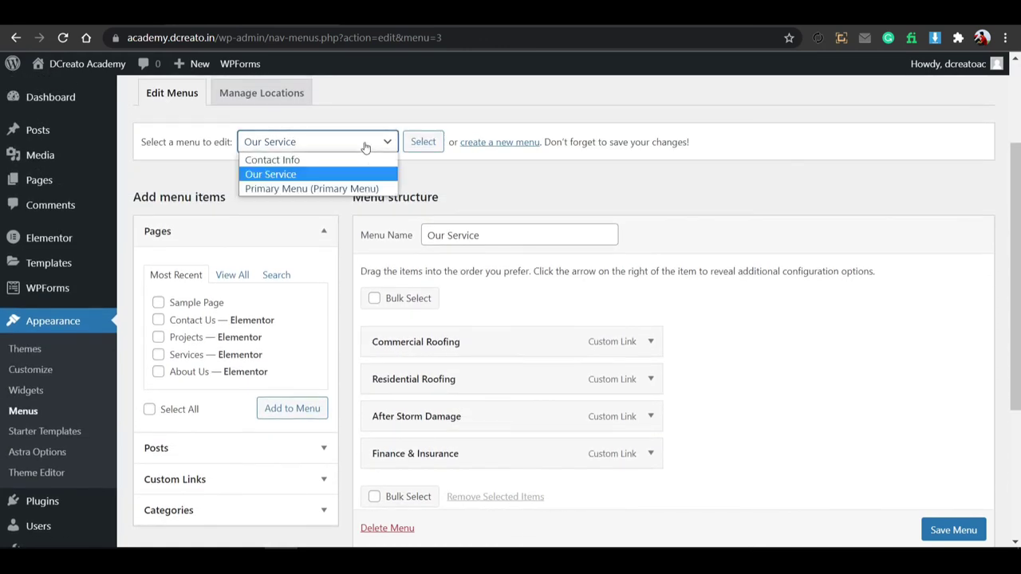
left_click(330, 189)
left_click(425, 147)
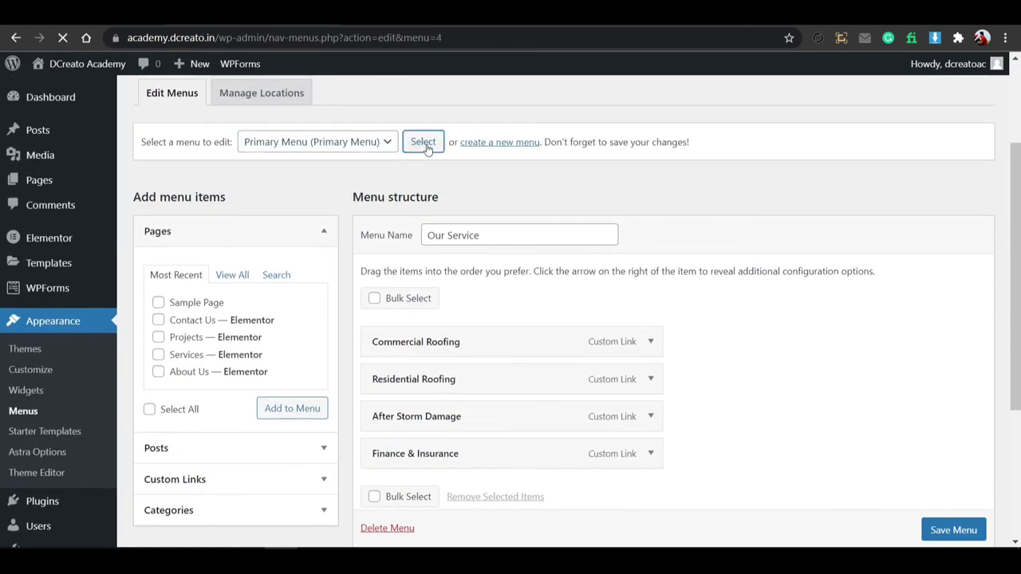
scroll(489, 215, "down", 4)
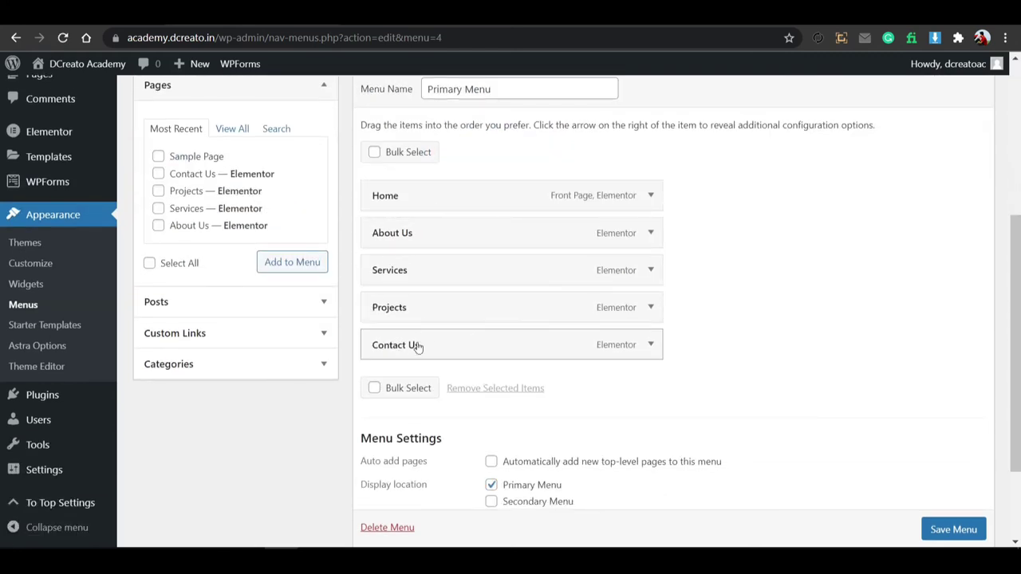
Add a custom link named Blog with URL # as the last Primary Menu item and save the menu.
left_click(309, 334)
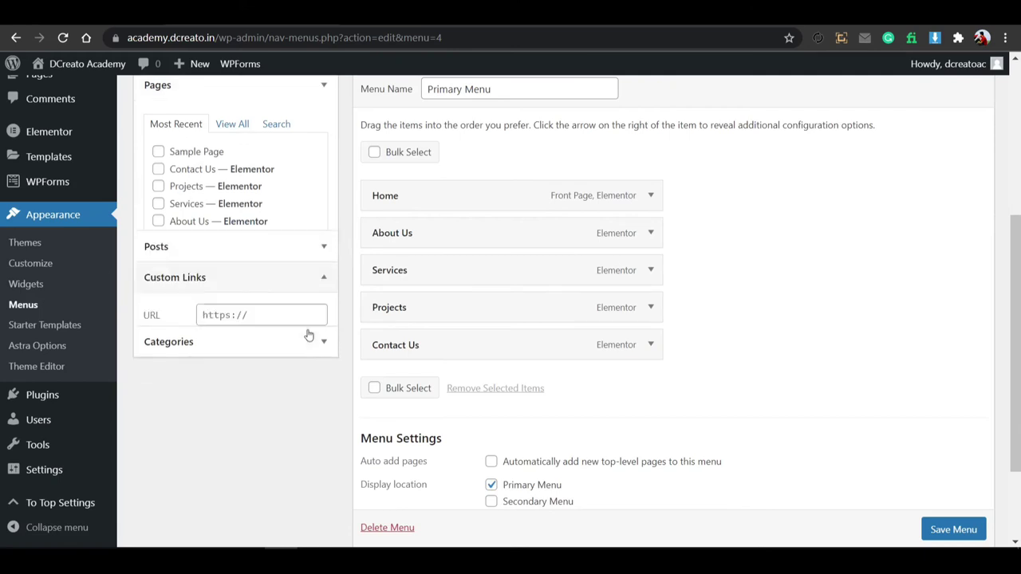
left_click(271, 194)
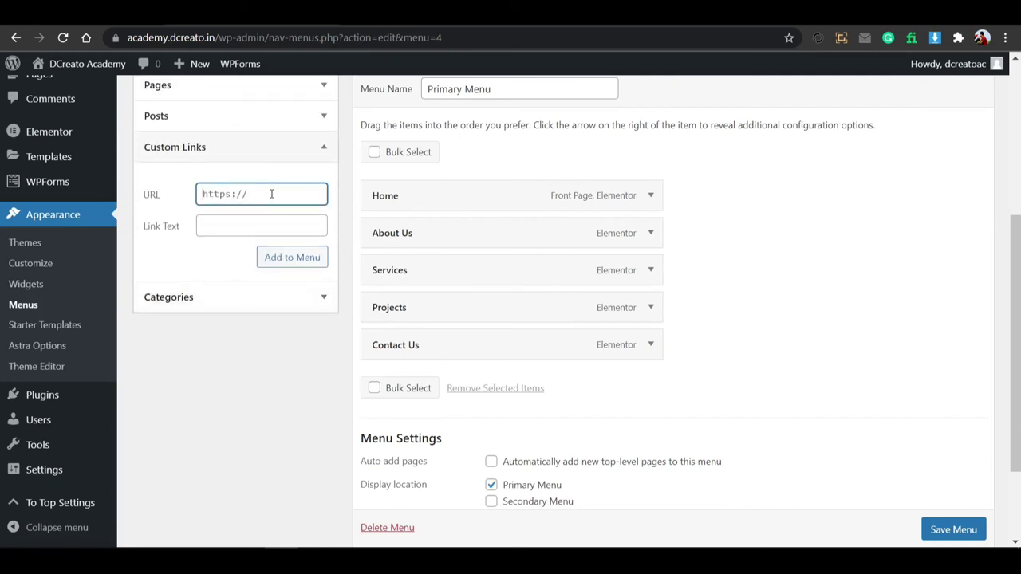
type("#")
left_click(250, 227)
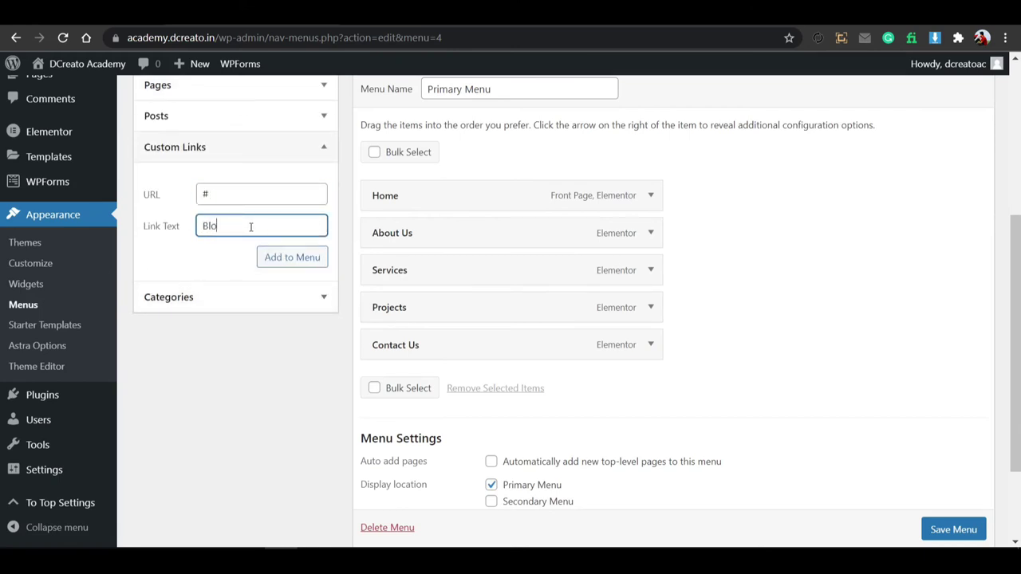
type("Blog")
left_click(290, 268)
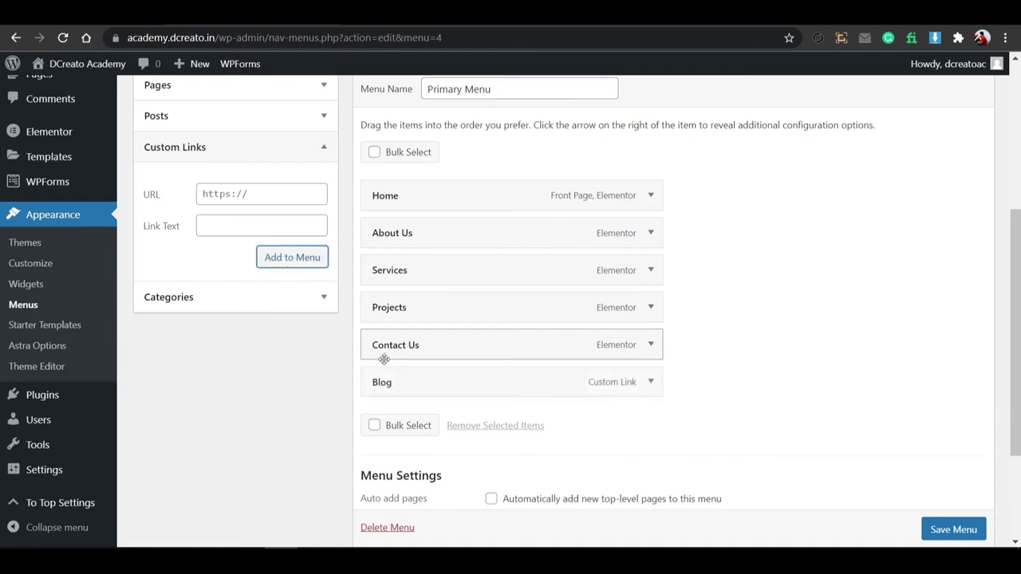
left_click_drag(405, 386, 384, 381)
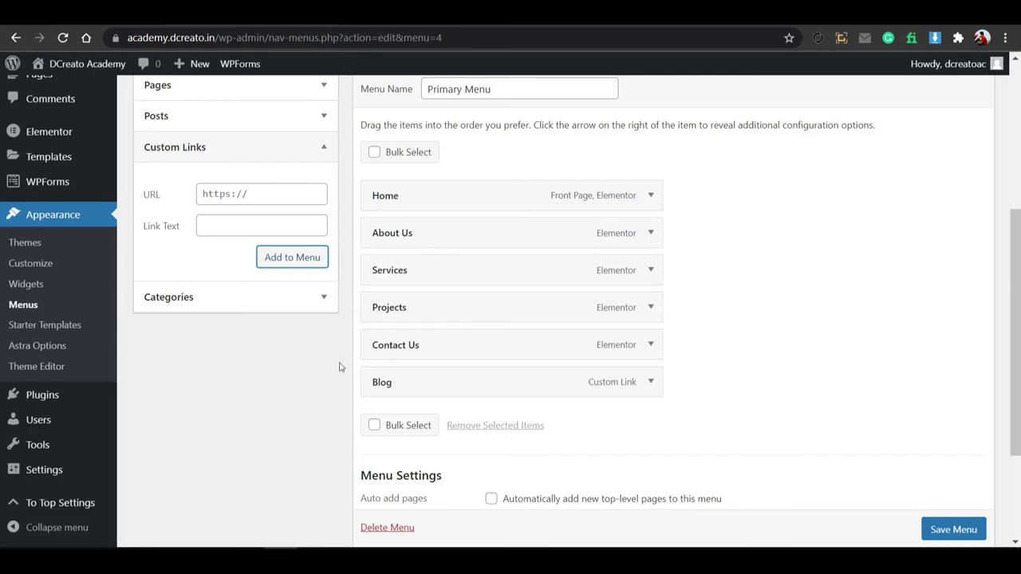
left_click(941, 532)
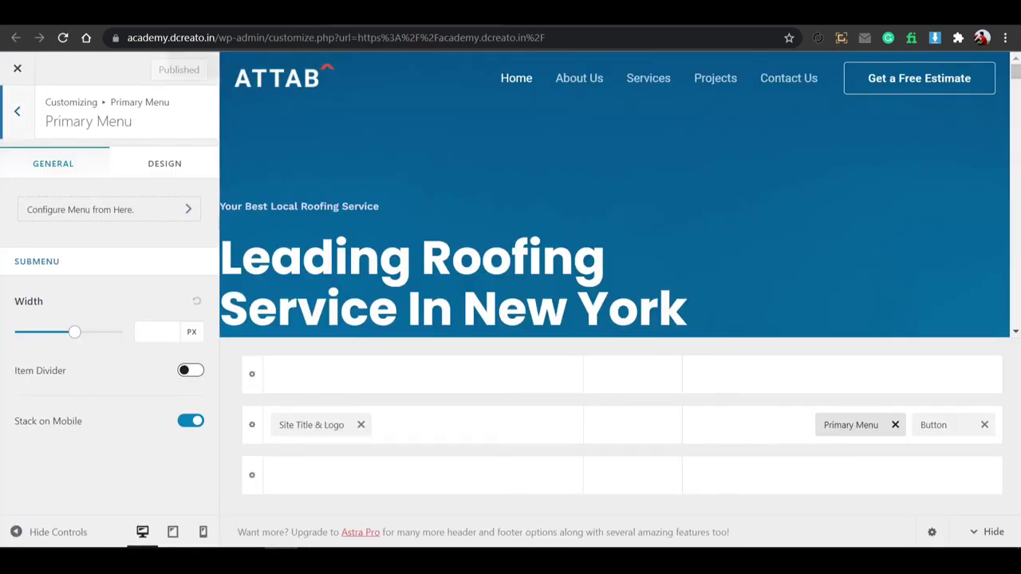
Reload the theme customizer to check the navigation, close it, and refresh the live homepage.
left_click(63, 37)
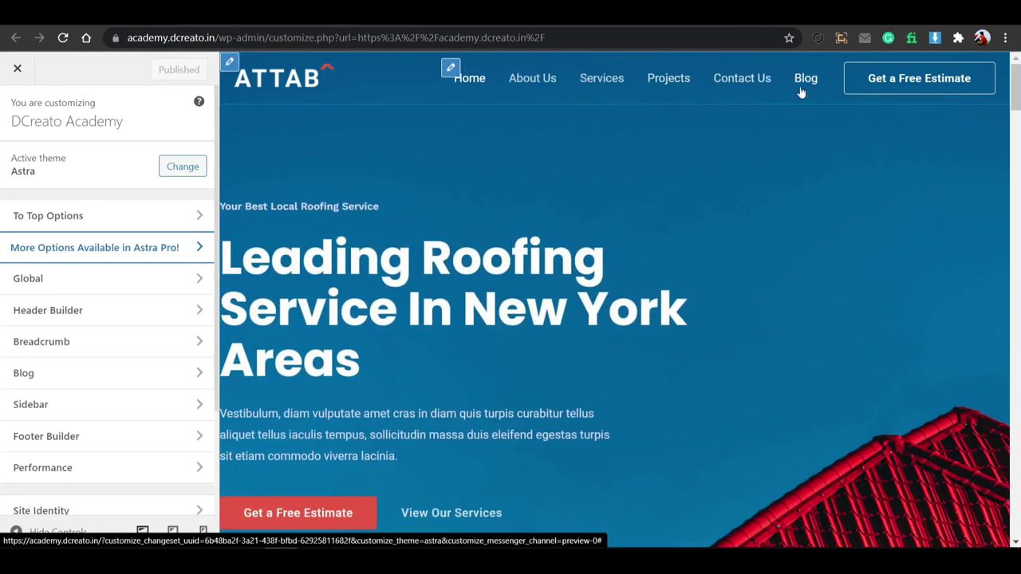
left_click(17, 68)
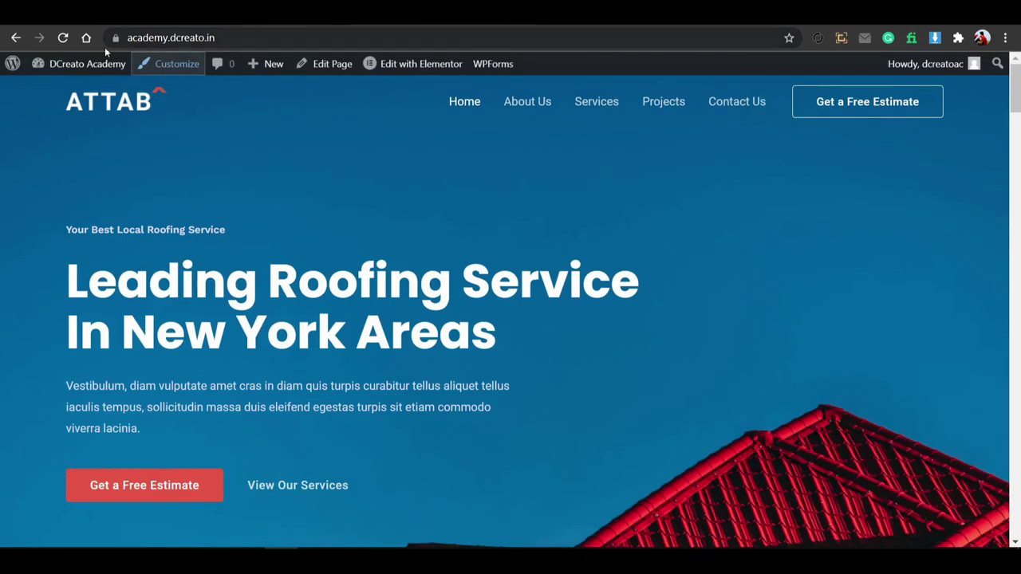
left_click(63, 39)
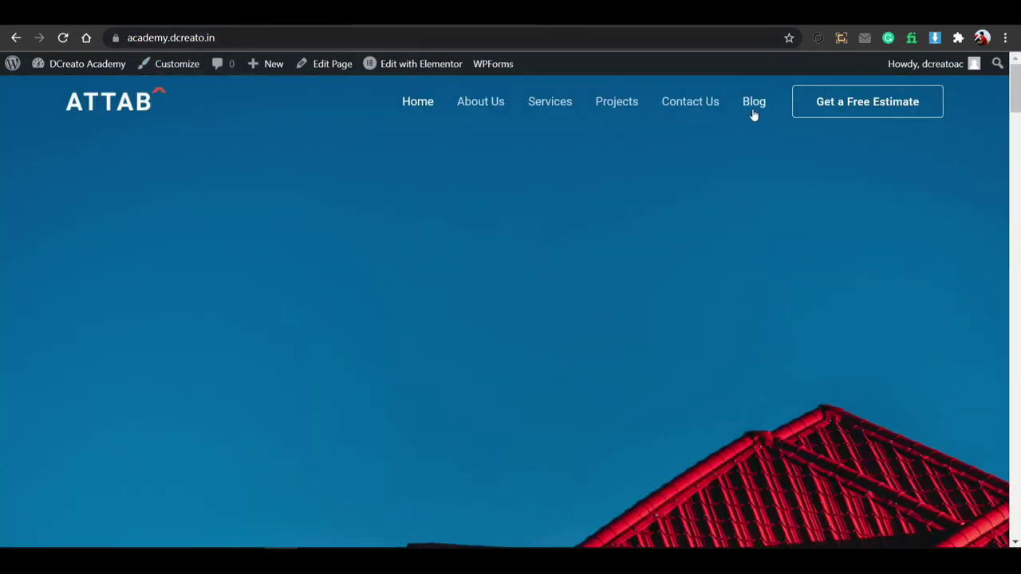
Test the Blog link in the live homepage navigation, check the resulting address, and return to the homepage.
left_click(752, 109)
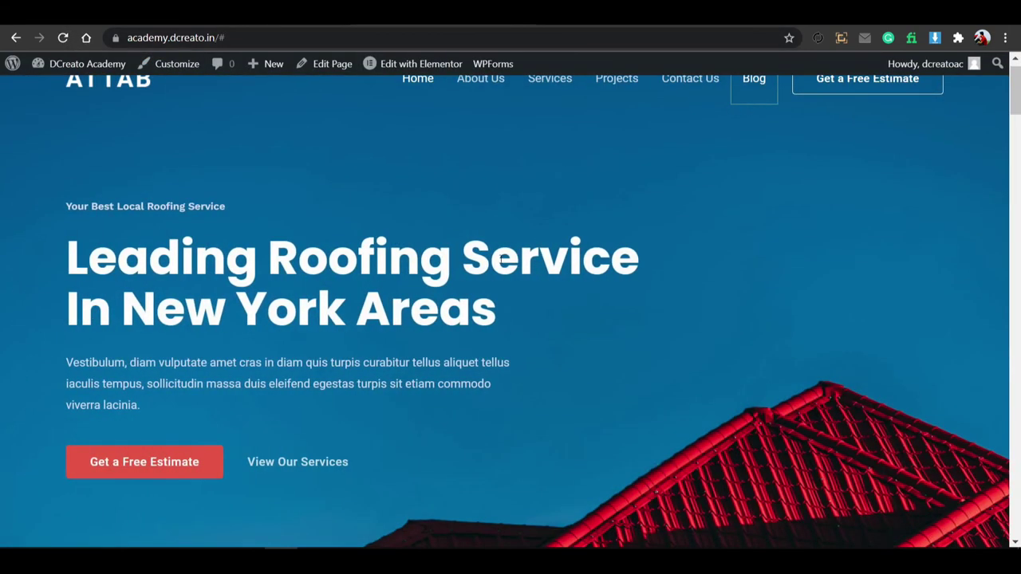
left_click_drag(241, 38, 258, 38)
left_click(276, 126)
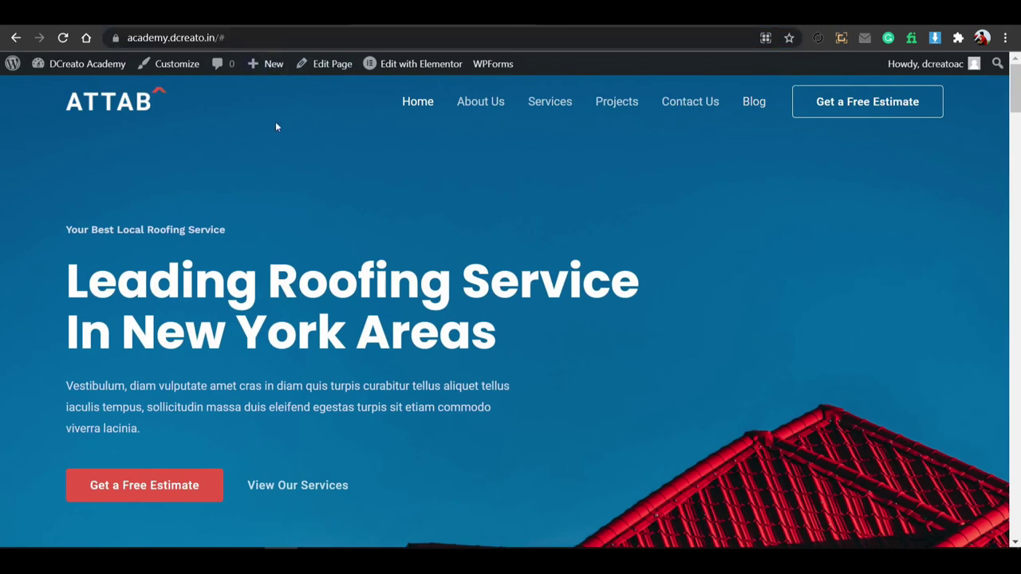
left_click(10, 46)
scroll(293, 334, "down", 2)
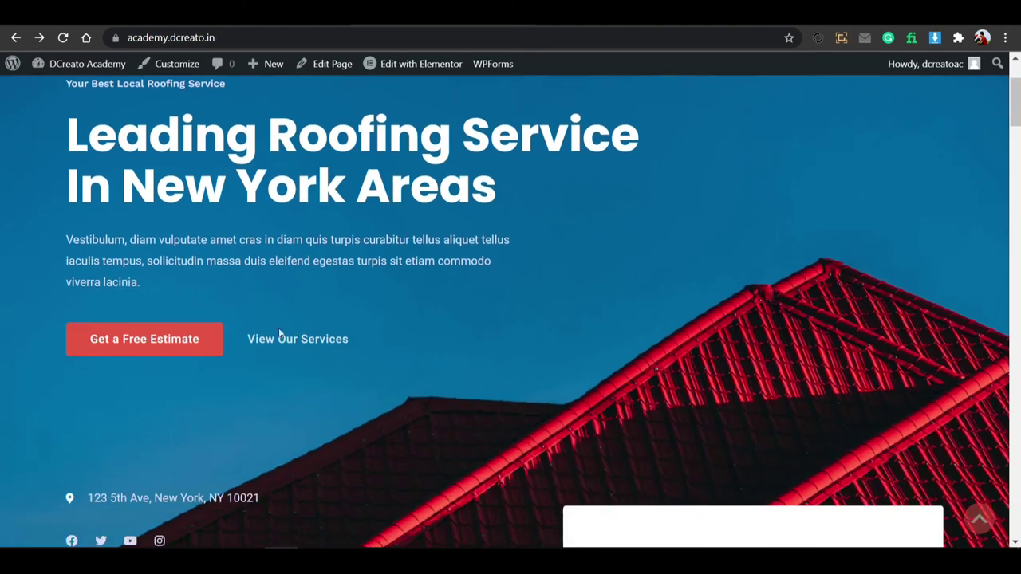
scroll(219, 330, "up", 2)
Open the homepage's theme customizer and view the header's logo and primary menu settings.
left_click(177, 64)
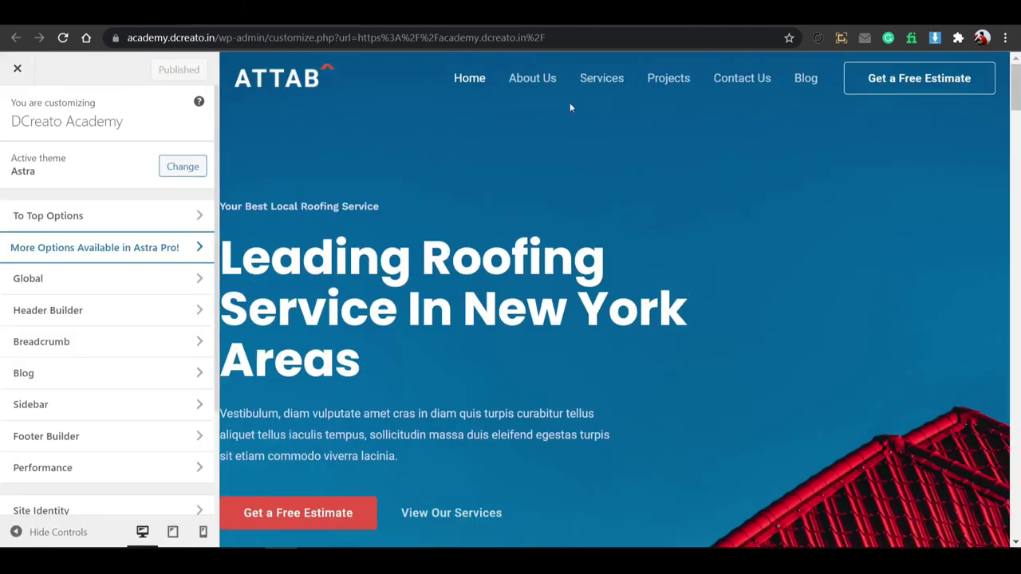
left_click(449, 73)
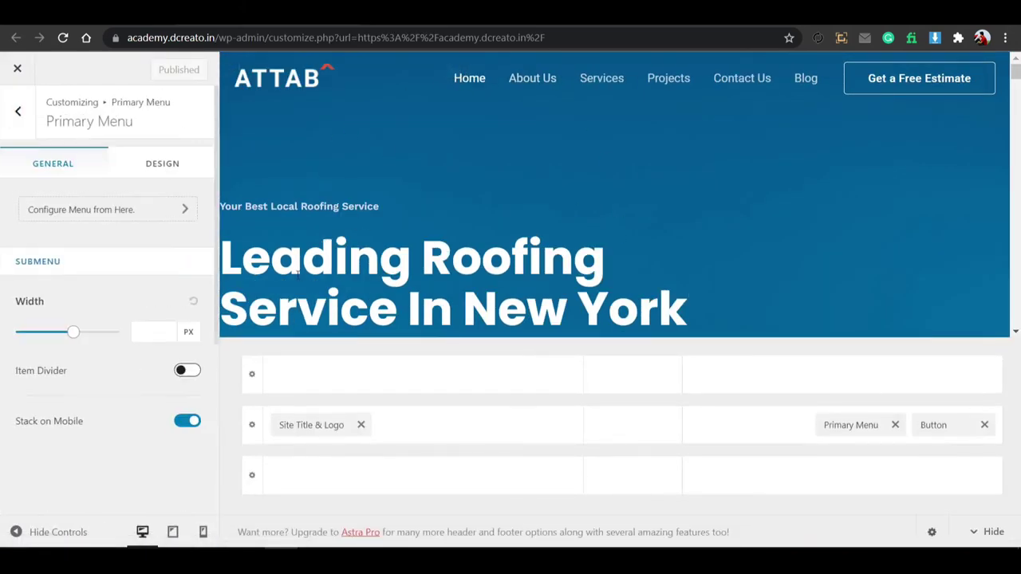
left_click(299, 426)
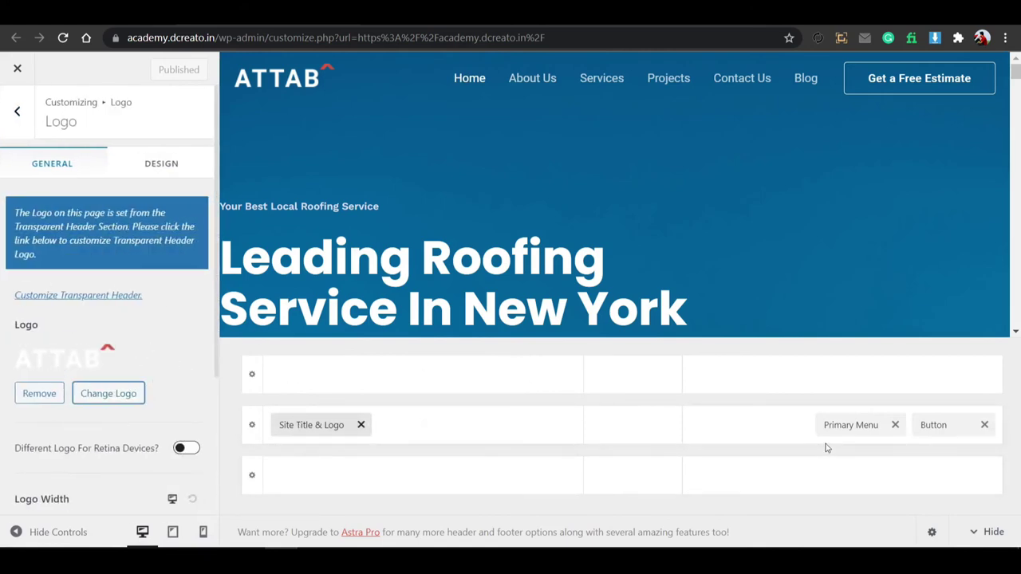
left_click(876, 424)
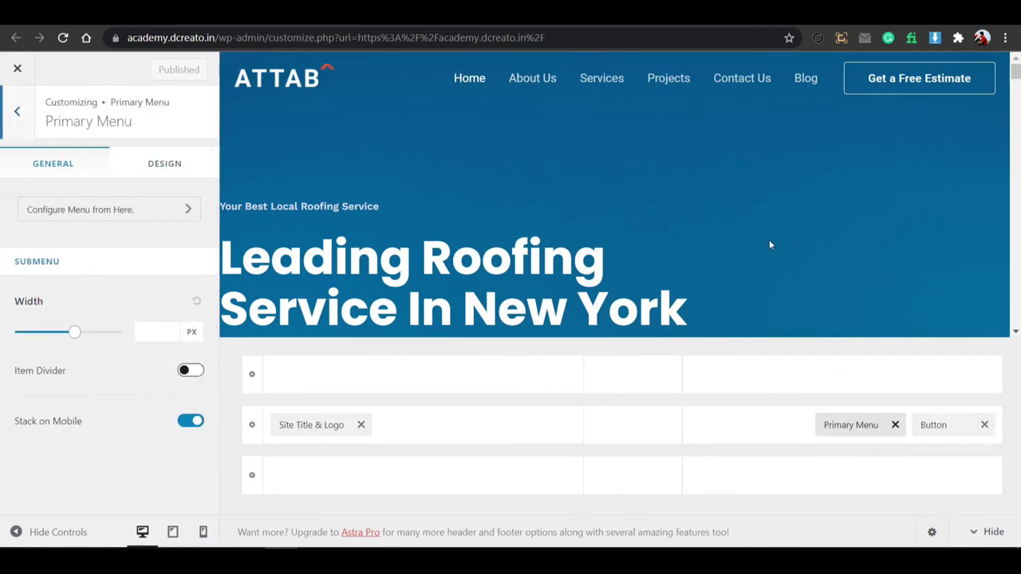
Look through the primary menu's design options, including the text/link and background color pickers, without changing any colors.
left_click(157, 166)
scroll(83, 390, "down", 5)
scroll(154, 312, "down", 3)
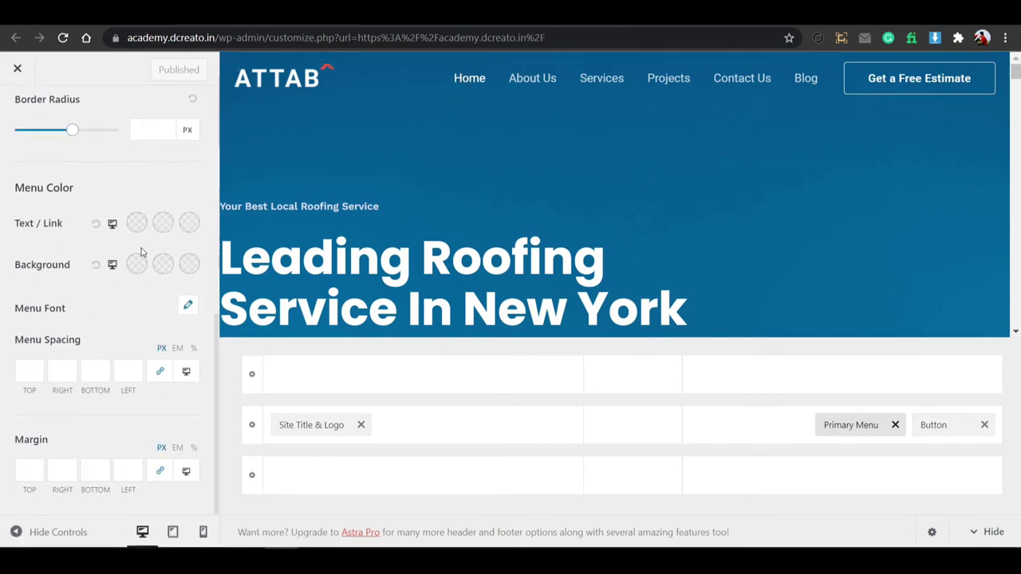
left_click(139, 224)
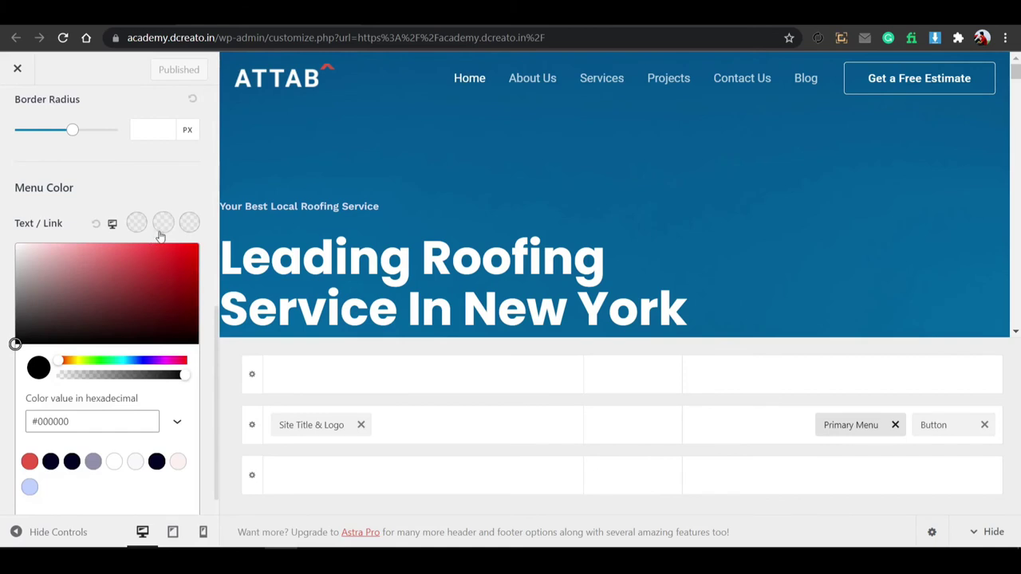
left_click(147, 191)
left_click(137, 265)
left_click(178, 167)
Set the primary menu's font family to Poppins.
left_click(185, 306)
left_click(126, 368)
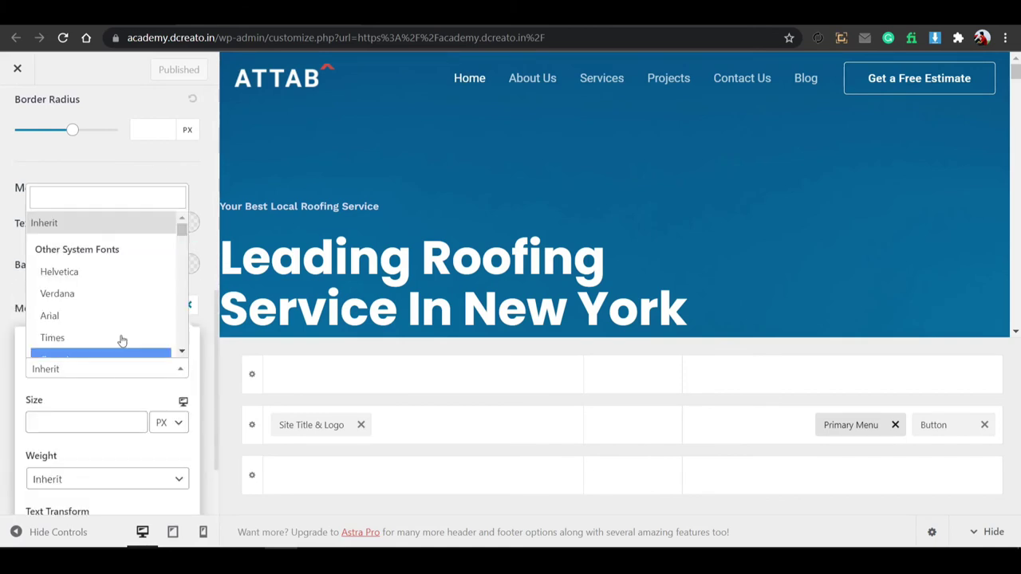
left_click(107, 201)
type("pop")
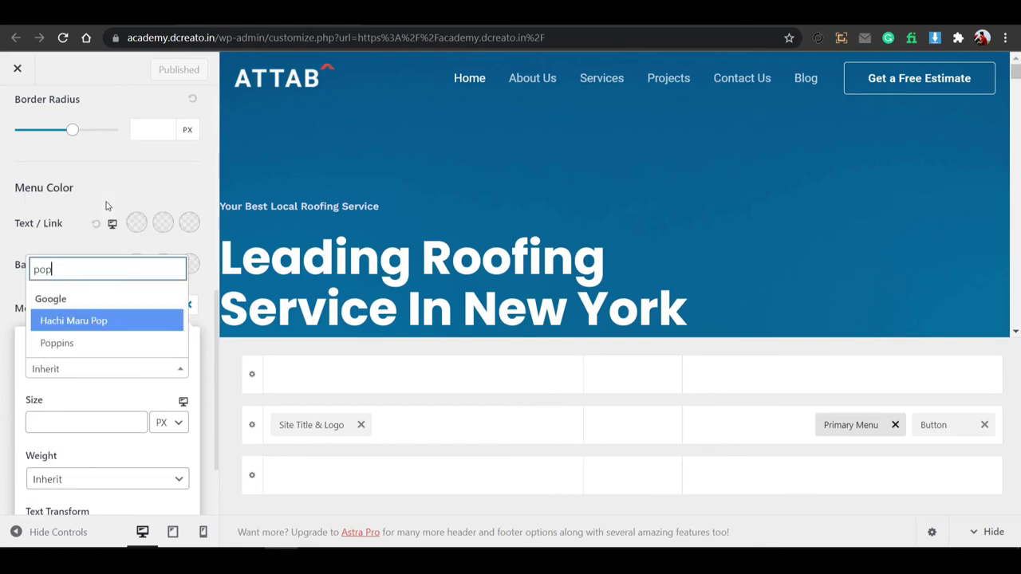
left_click(78, 343)
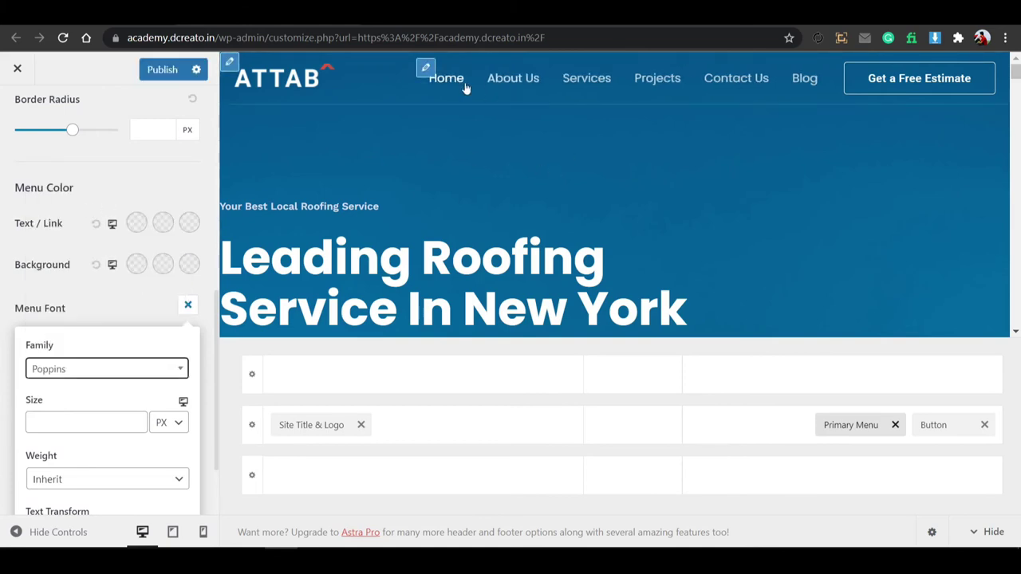
left_click(852, 75)
left_click_drag(67, 293, 8, 303)
key("BackSpace")
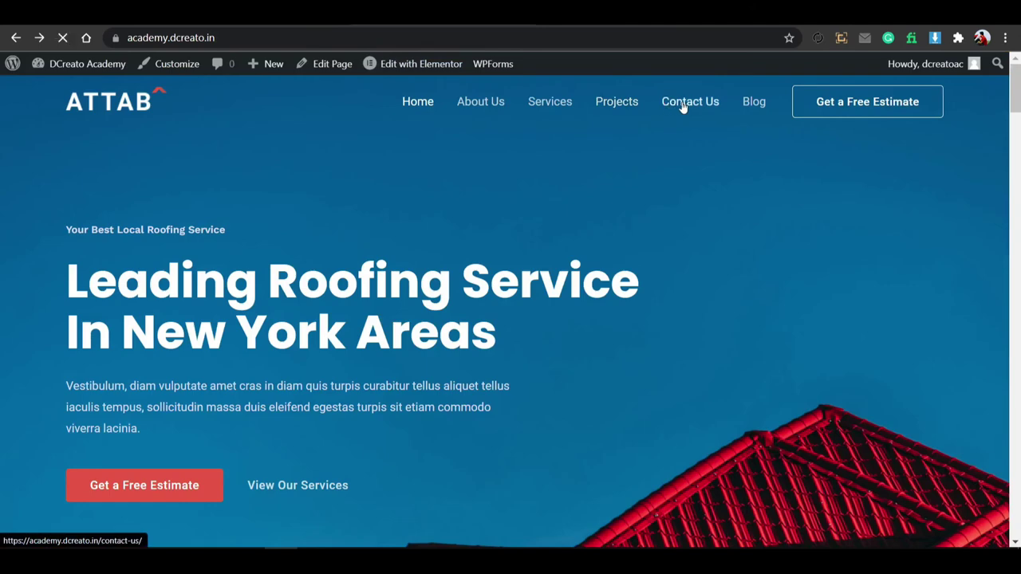
left_click(686, 102)
left_click(351, 38)
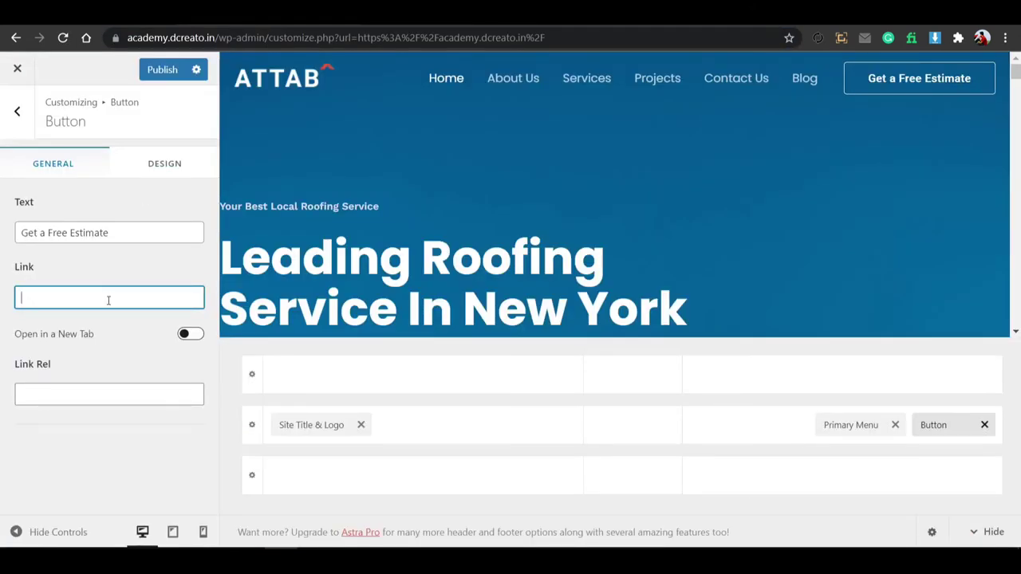
type("https://academy.dcreato.in/contact-us/")
left_click(176, 77)
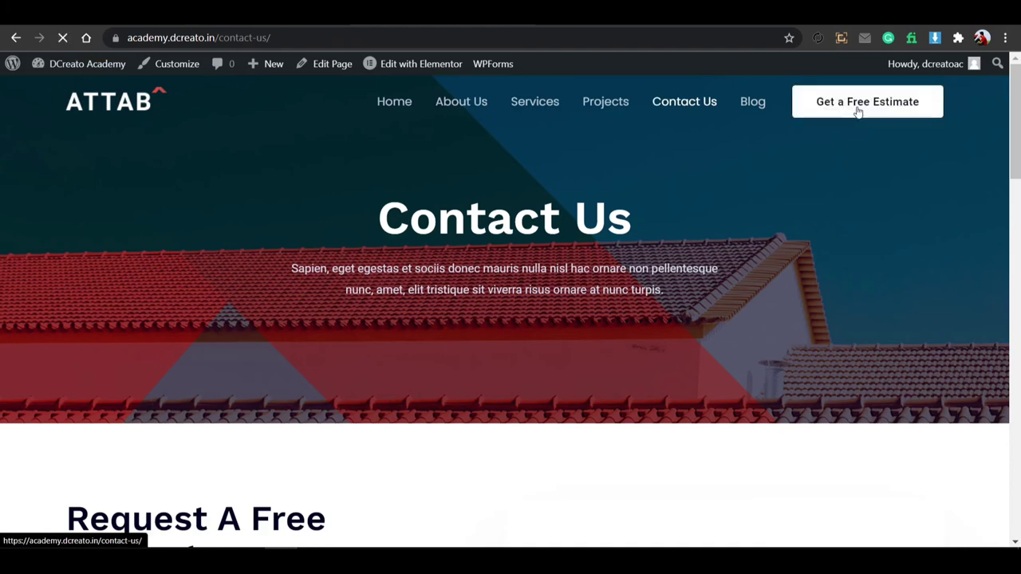
Open the live Home page and test that the Get a Free Estimate button leads to the Contact Us page.
left_click(392, 107)
left_click(893, 107)
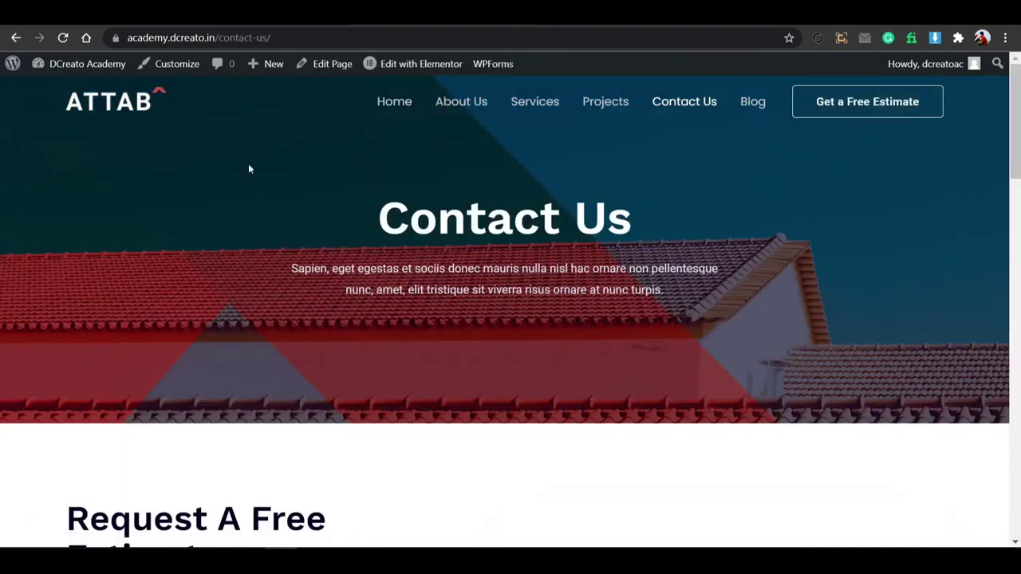
Look through the header's primary menu design options, the button settings and the site title and logo settings in the customizer.
left_click(16, 39)
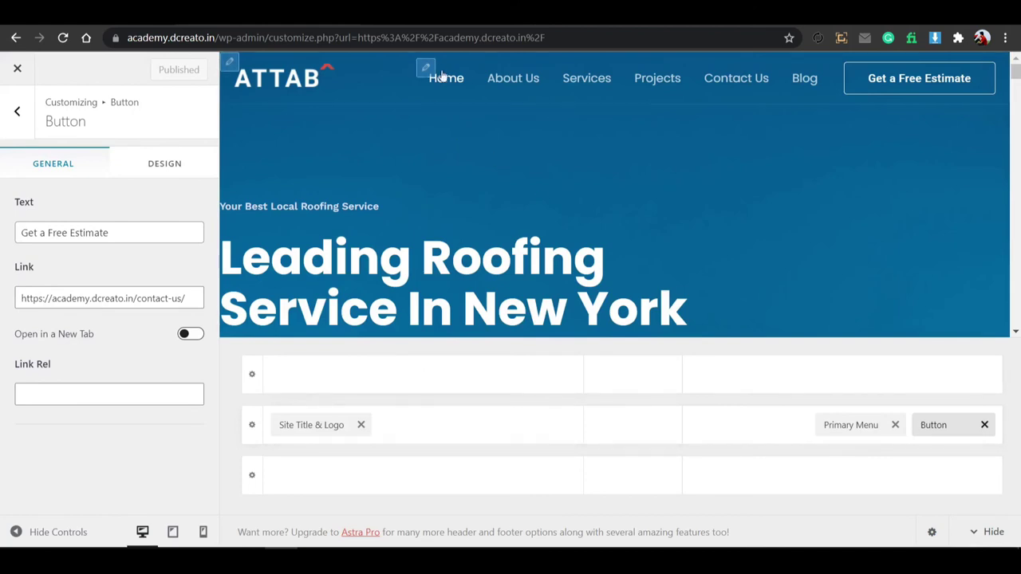
left_click(425, 68)
left_click(140, 175)
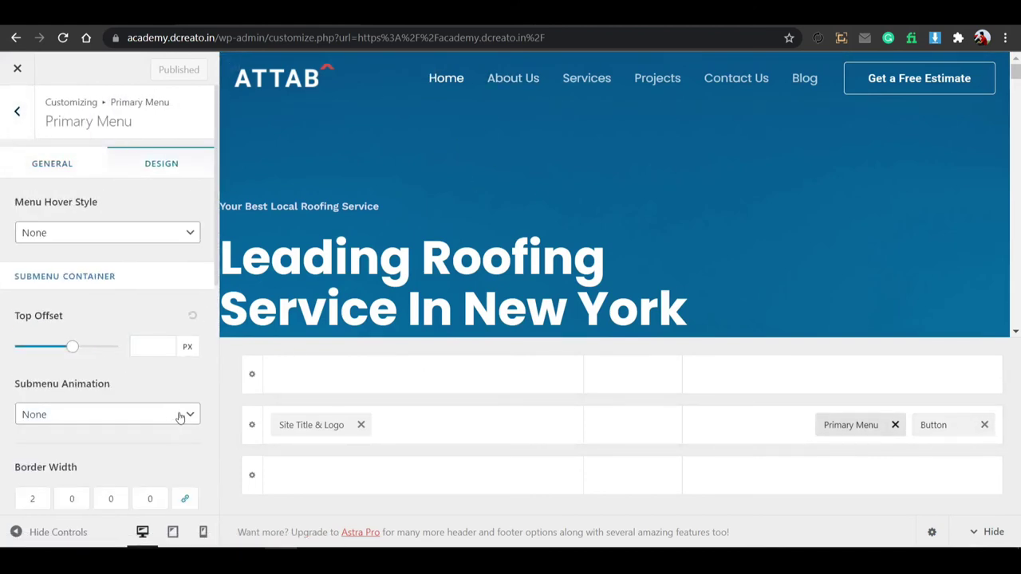
scroll(180, 418, "down", 5)
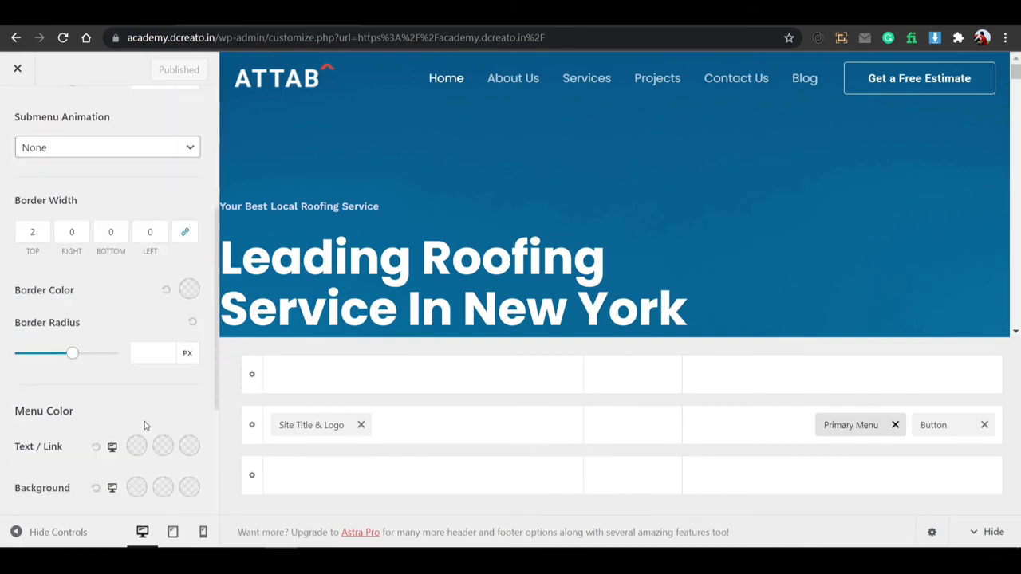
left_click(946, 88)
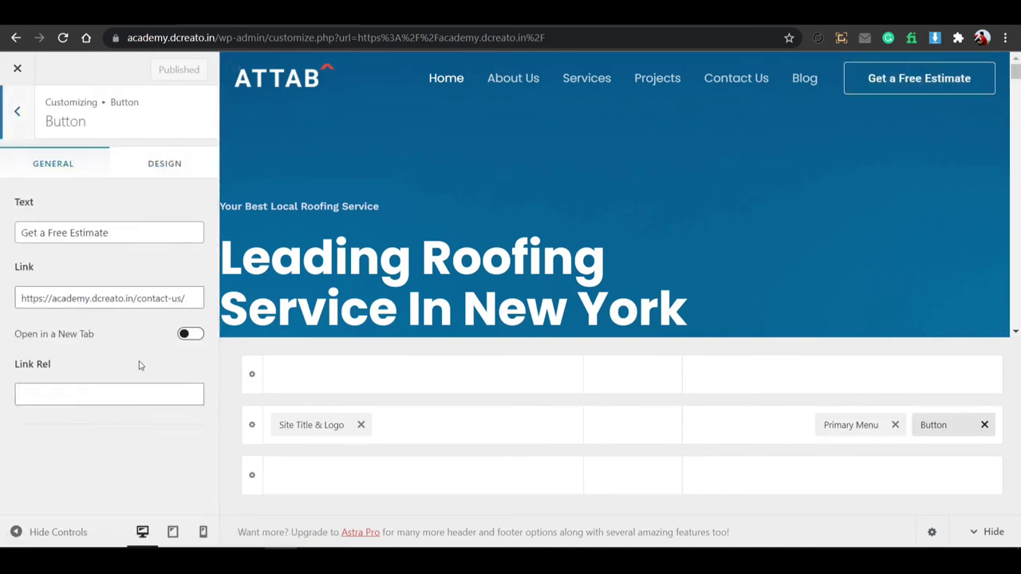
left_click(303, 426)
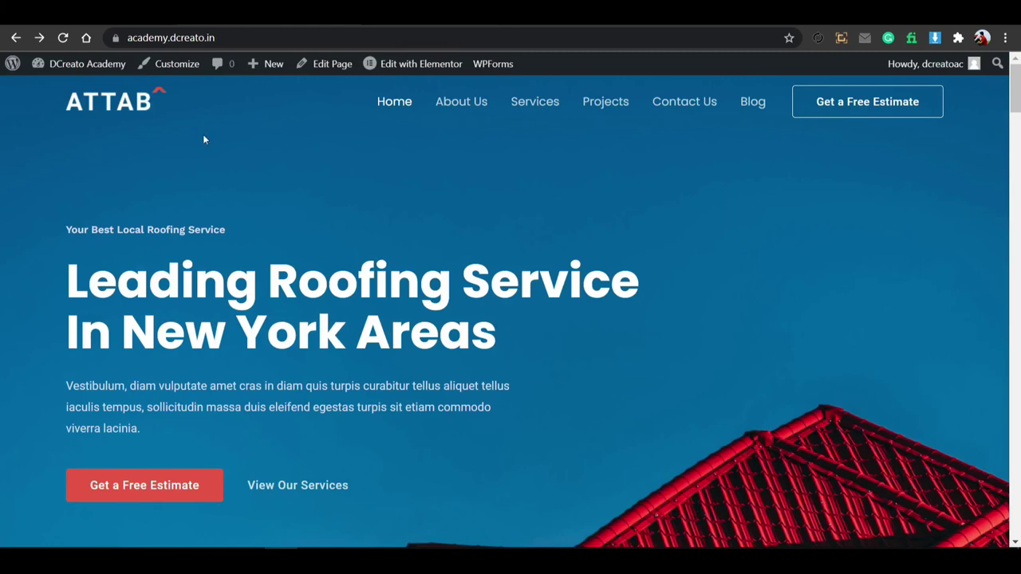
Reopen the customizer from the live Home page and open the Primary Footer settings.
left_click(170, 66)
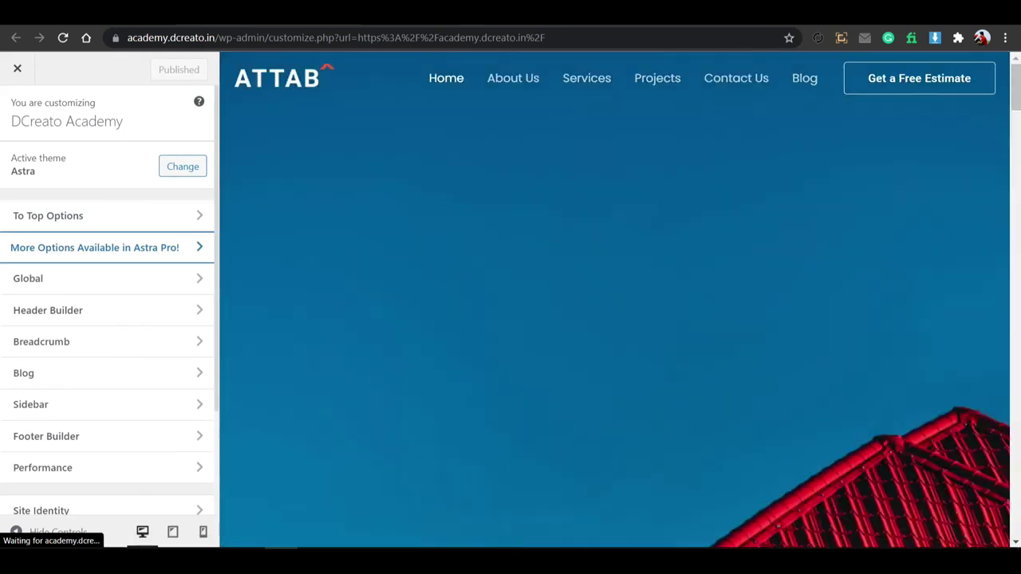
scroll(565, 301, "down", 15)
scroll(604, 300, "down", 10)
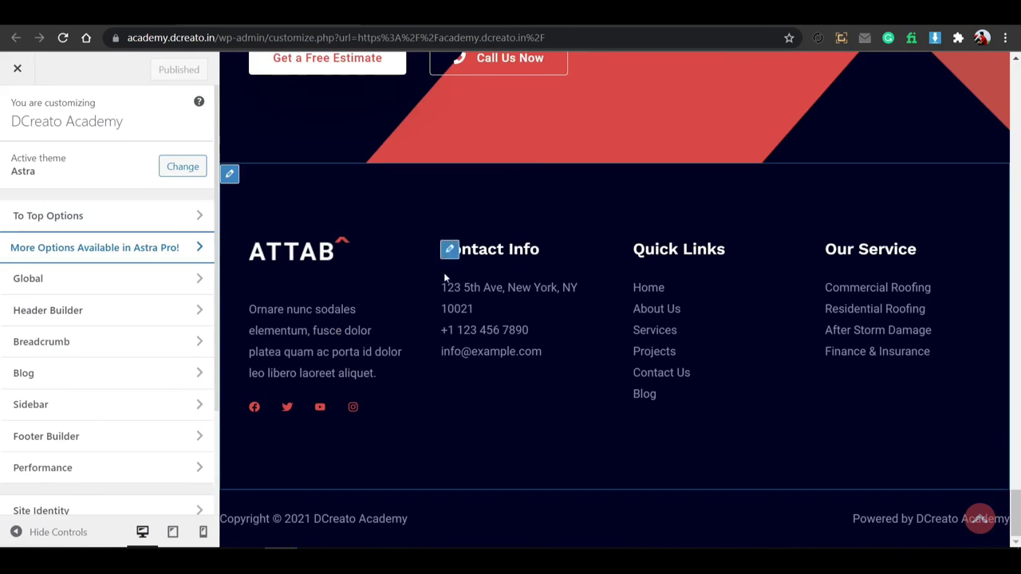
left_click(230, 175)
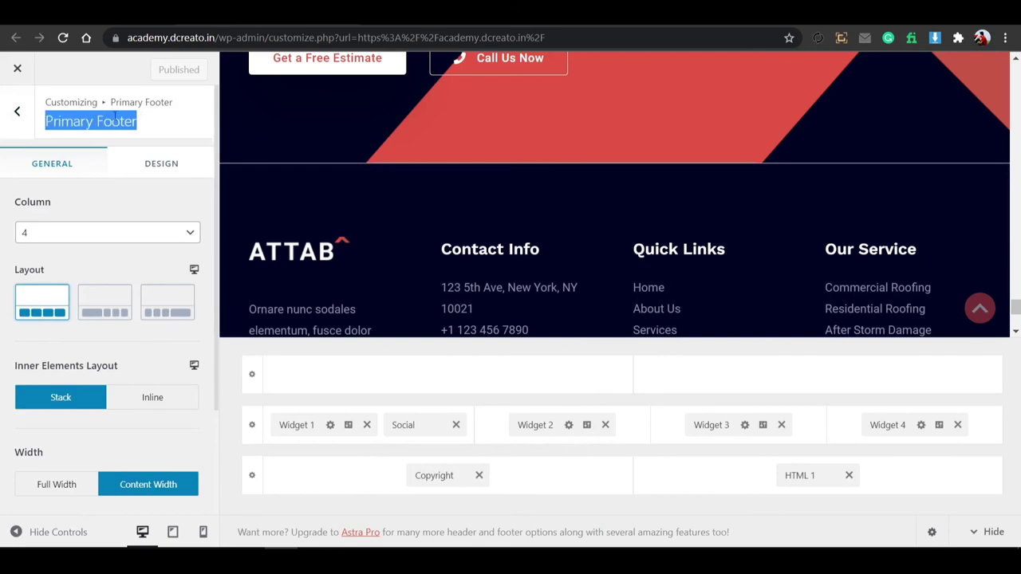
Look through the footer's Widget 1, Social, Copyright, Widget 2 and Widget 3 settings.
left_click(311, 425)
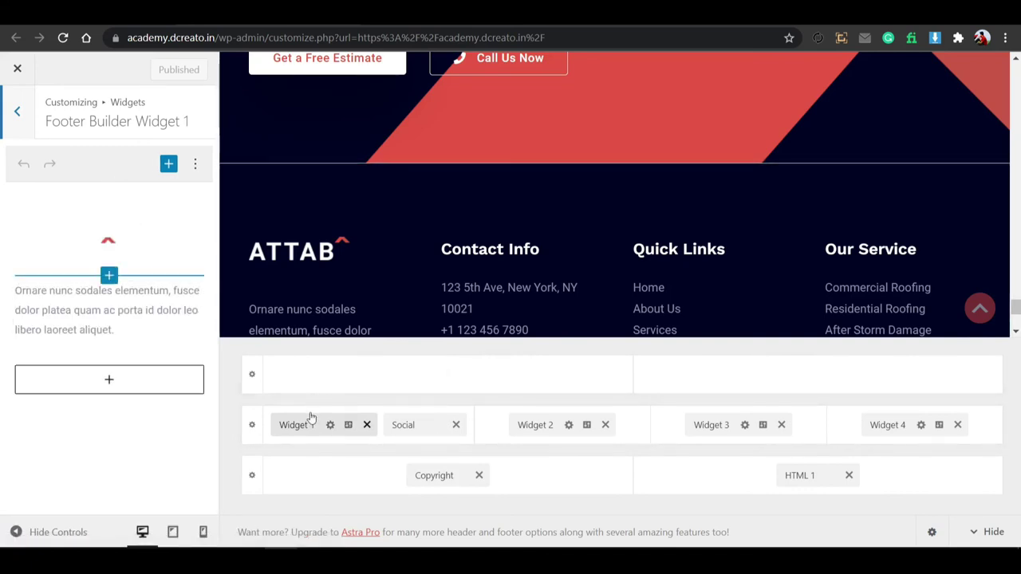
left_click(416, 432)
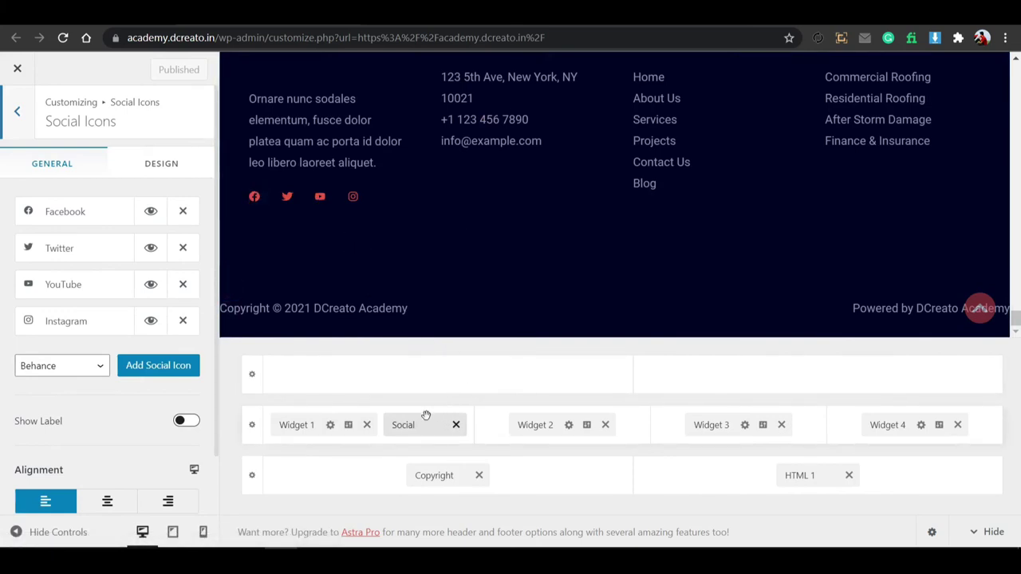
left_click(437, 475)
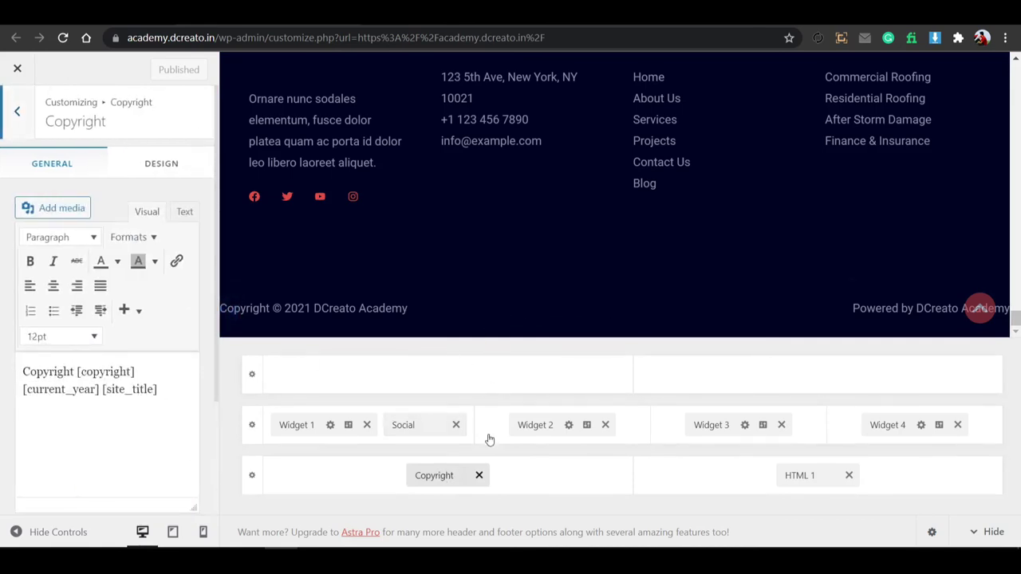
left_click(532, 424)
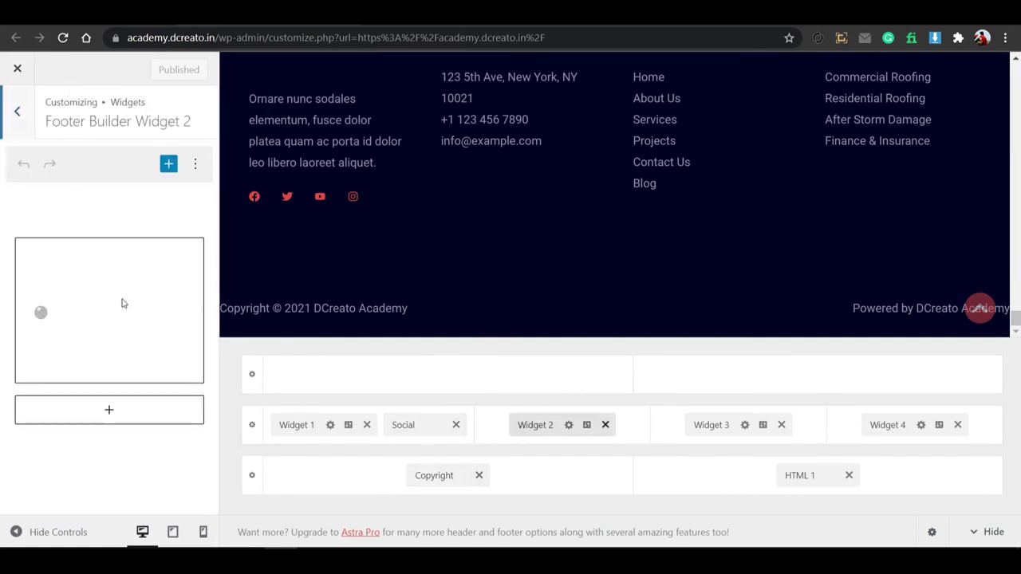
left_click(702, 424)
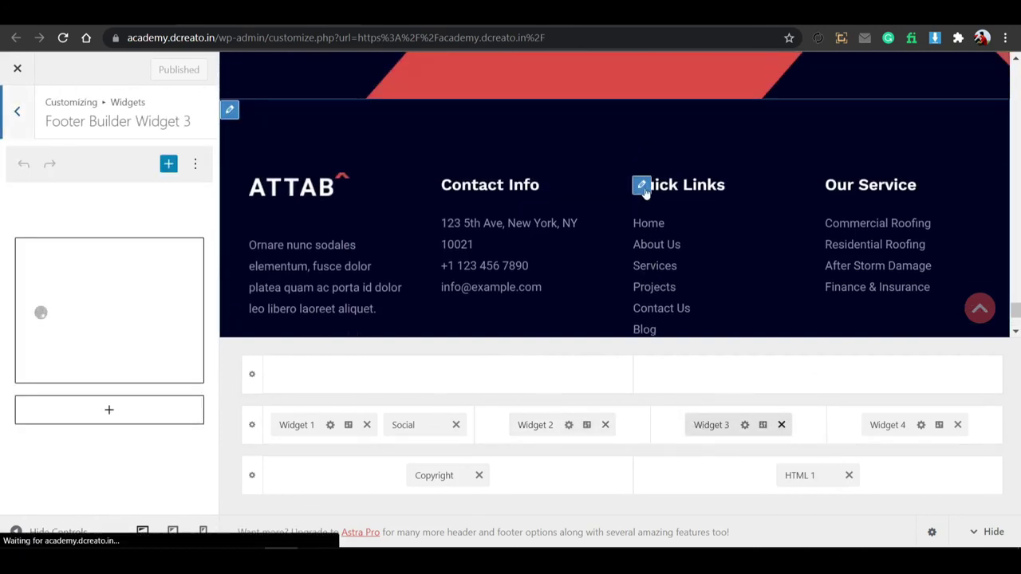
Open the Quick Links and Our Service footer menus and examine the link settings of the Blog and Commercial Roofing items.
left_click(643, 188)
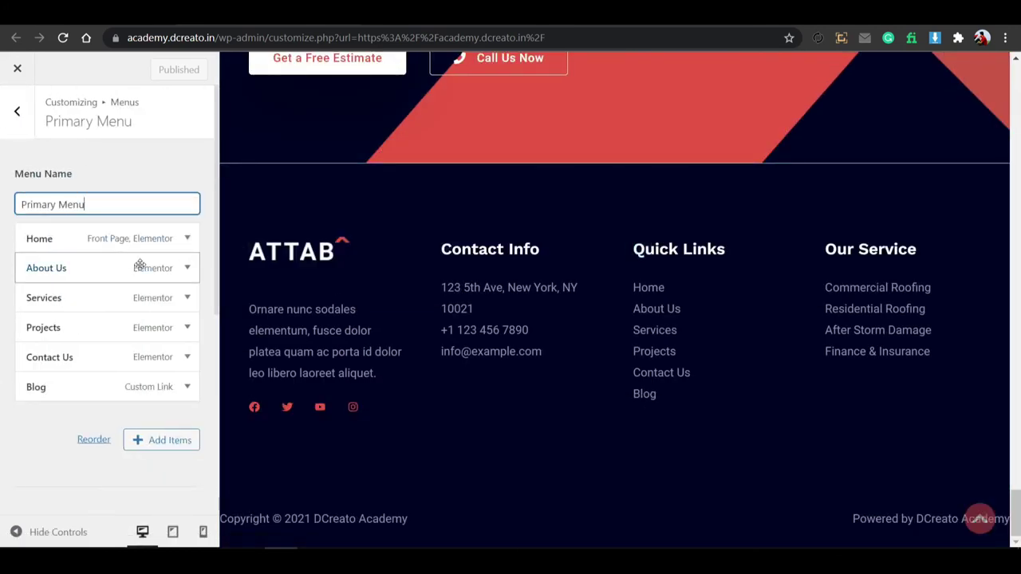
left_click(183, 393)
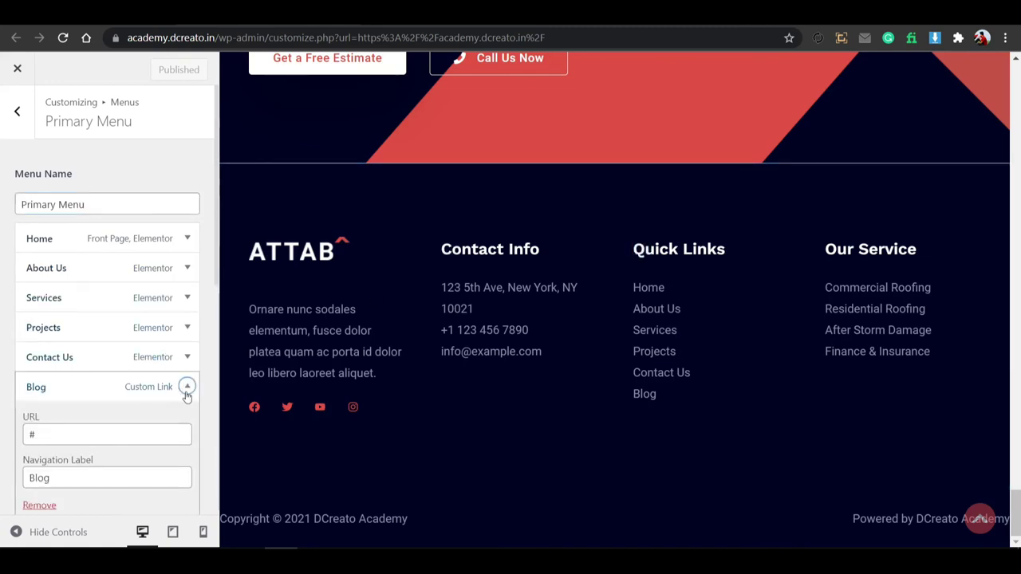
left_click(185, 391)
left_click(834, 250)
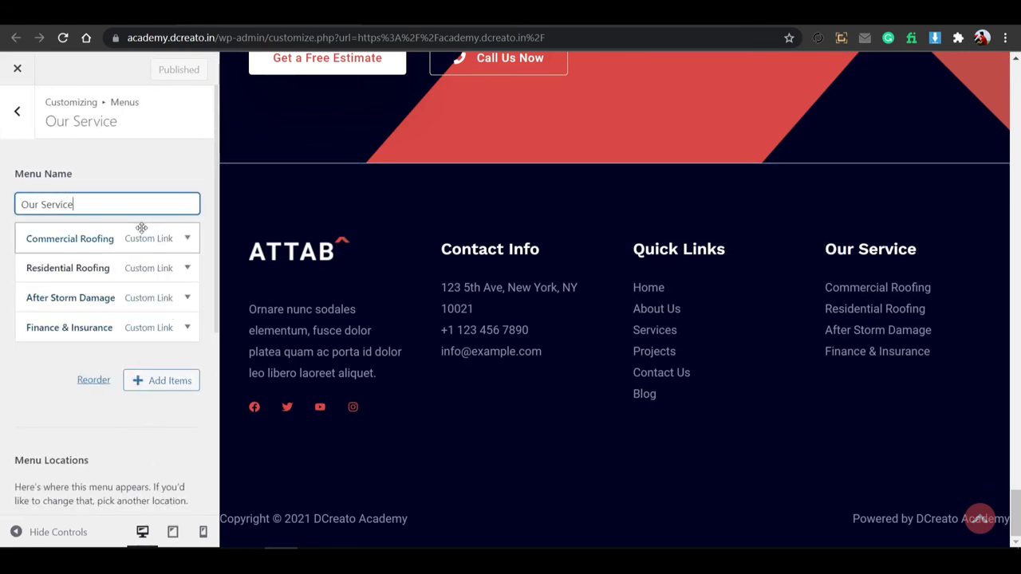
left_click(184, 241)
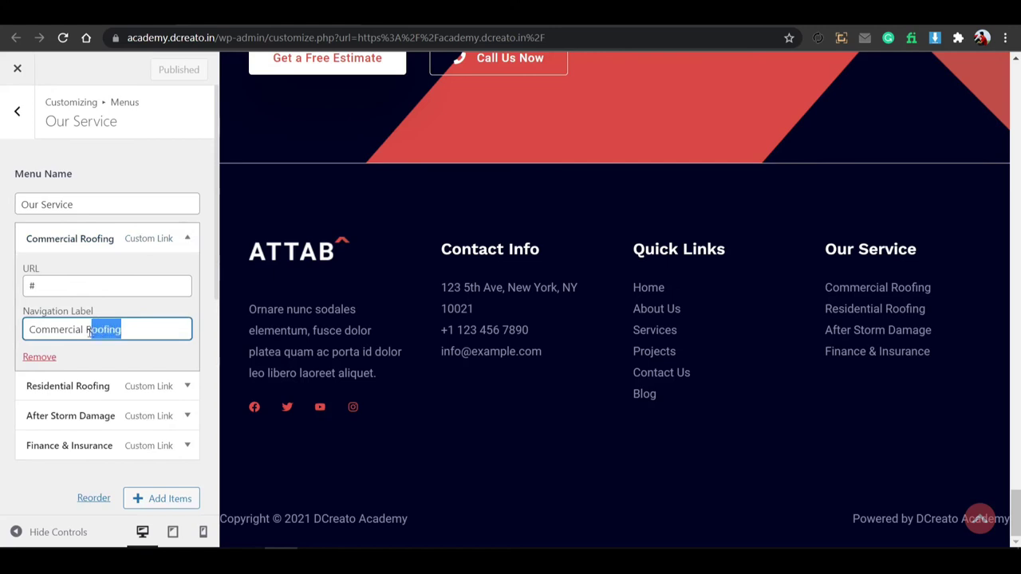
key("BackSpace")
left_click(157, 72)
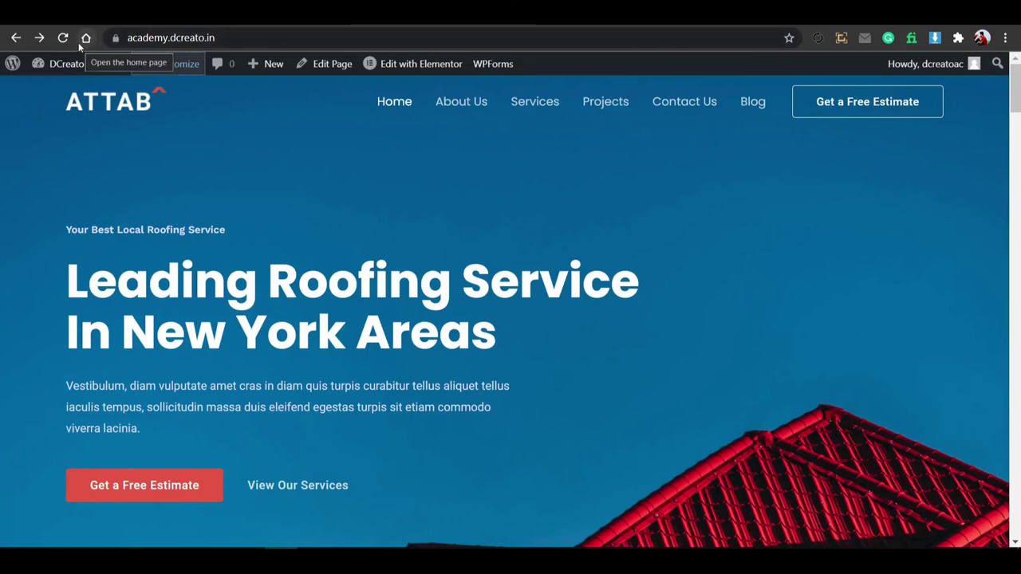
Reload the live Home page and review it from the hero down to the Need A Free Estimate section.
left_click(59, 39)
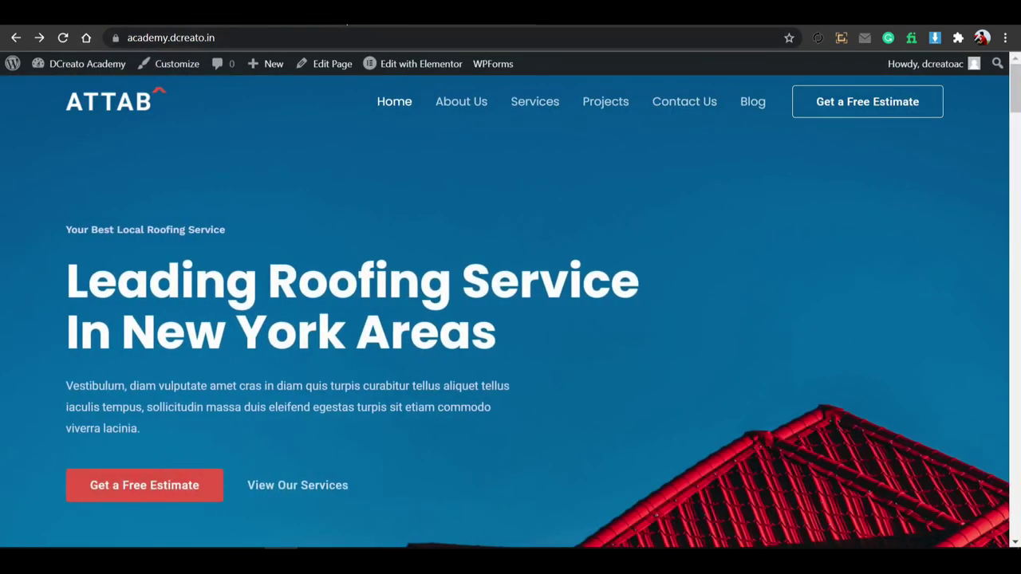
key("F5")
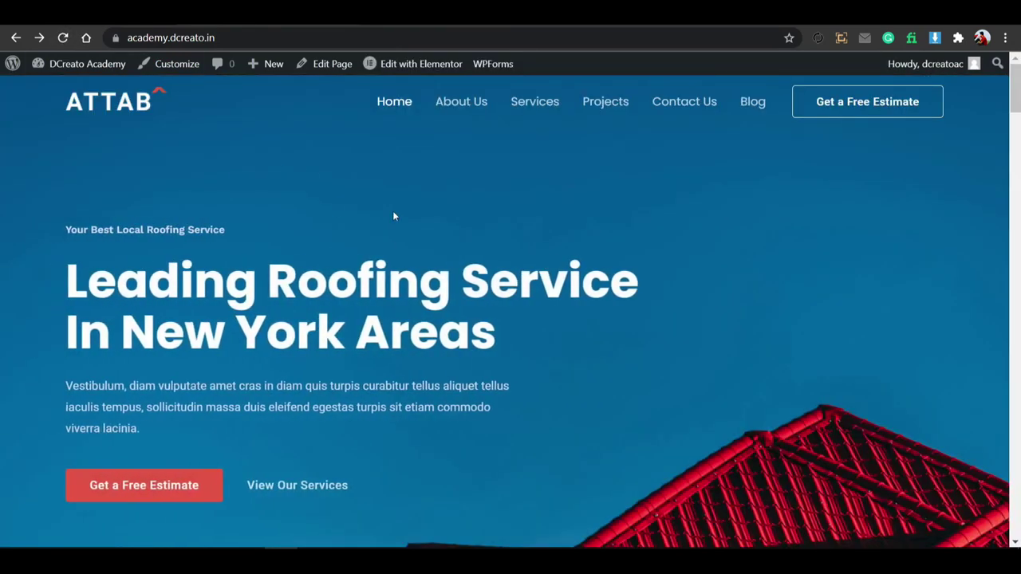
scroll(419, 438, "down", 15)
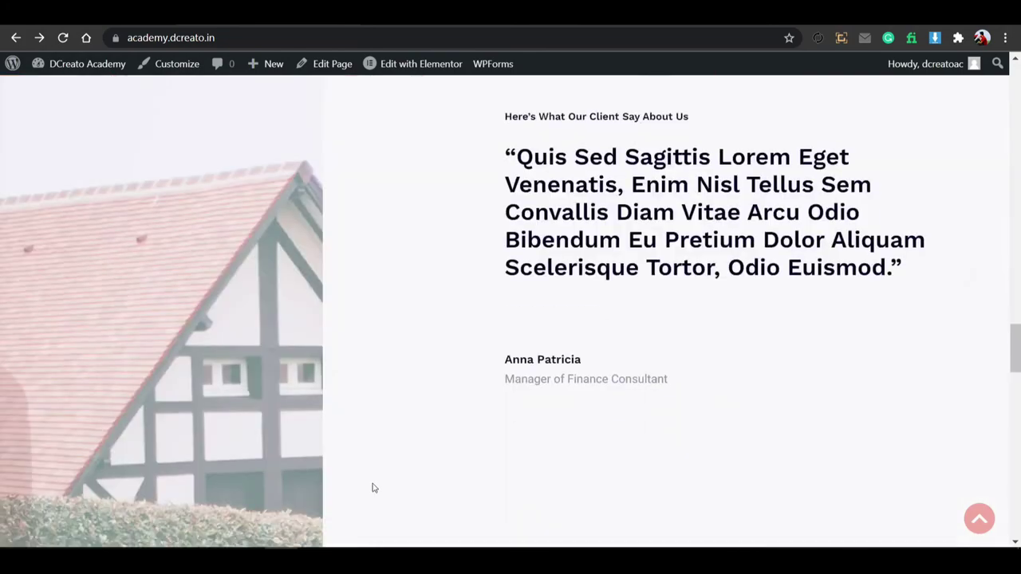
scroll(372, 487, "down", 15)
mouse_move(346, 558)
scroll(376, 508, "up", 5)
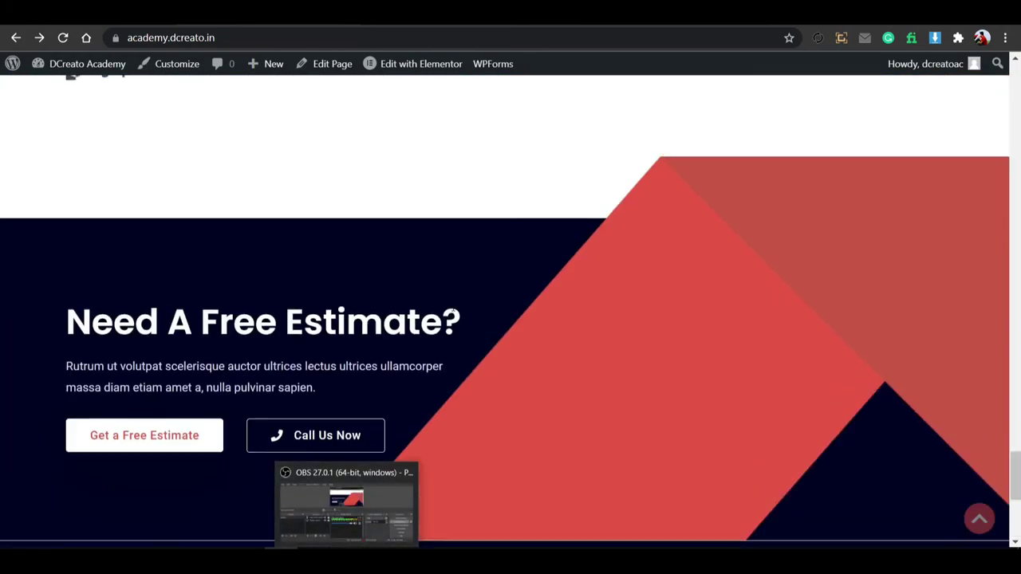
scroll(452, 313, "up", 20)
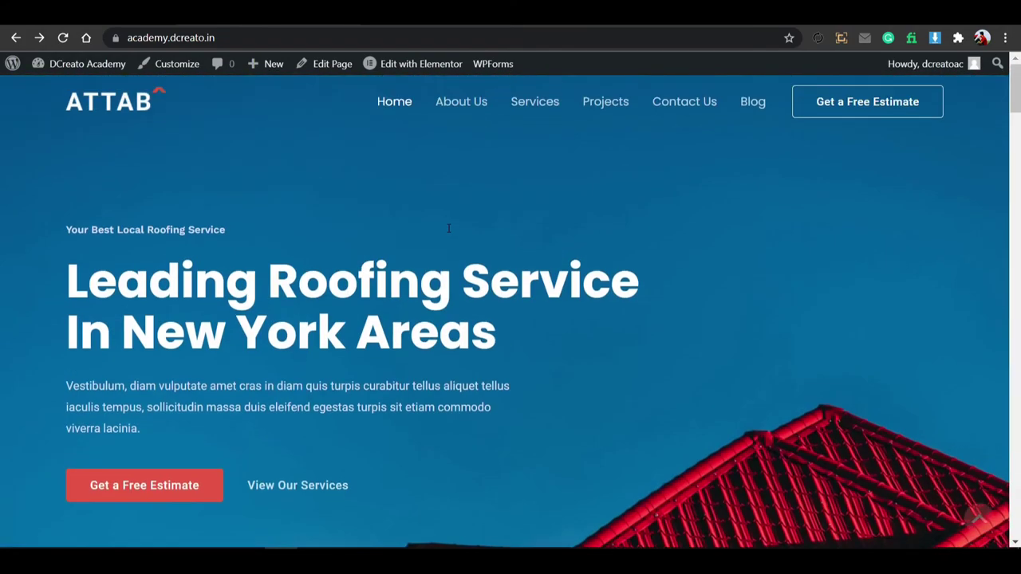
Open the Home page in Elementor and turn on responsive mode with the tablet preview.
left_click(405, 64)
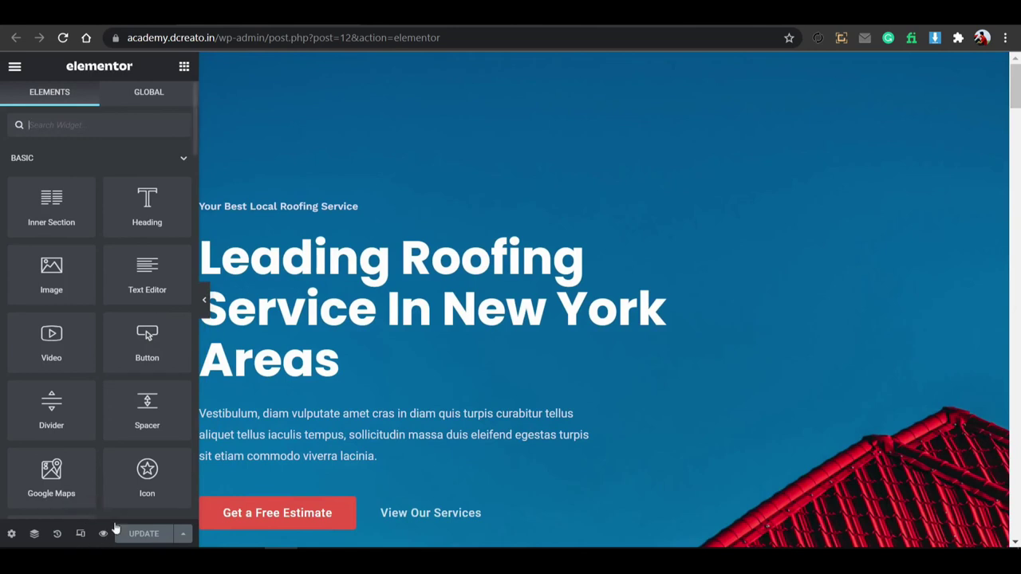
left_click(80, 535)
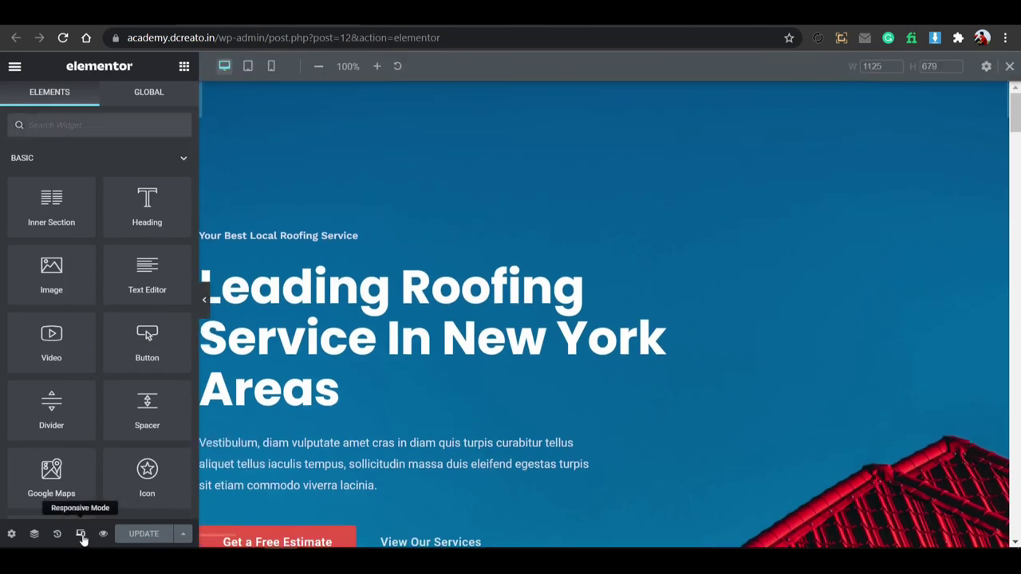
left_click(248, 66)
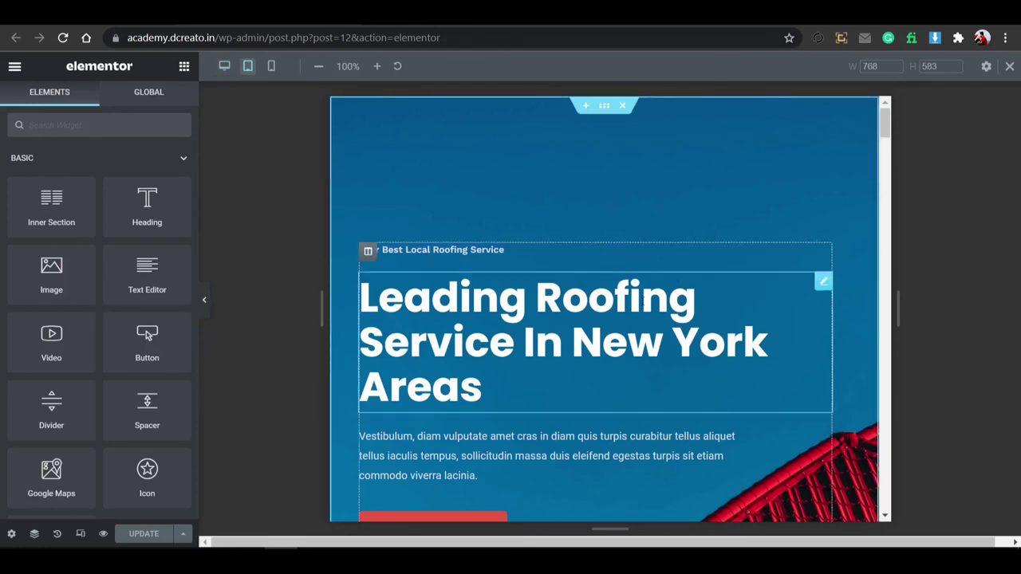
Examine the Home page's tablet layout, including the service boxes, feature cards, counters and testimonial section.
scroll(644, 297, "down", 10)
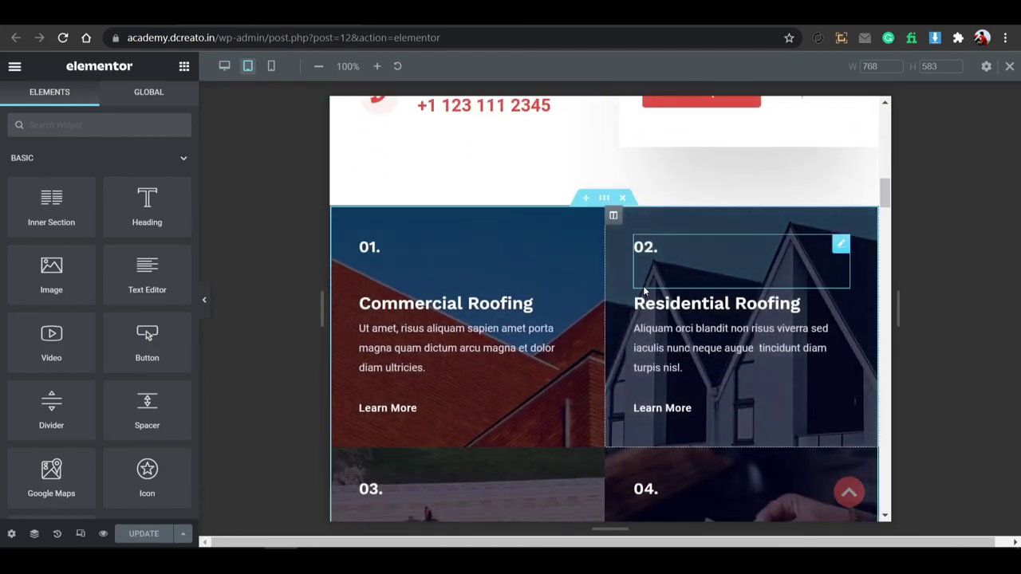
scroll(643, 292, "down", 3)
scroll(643, 343, "down", 5)
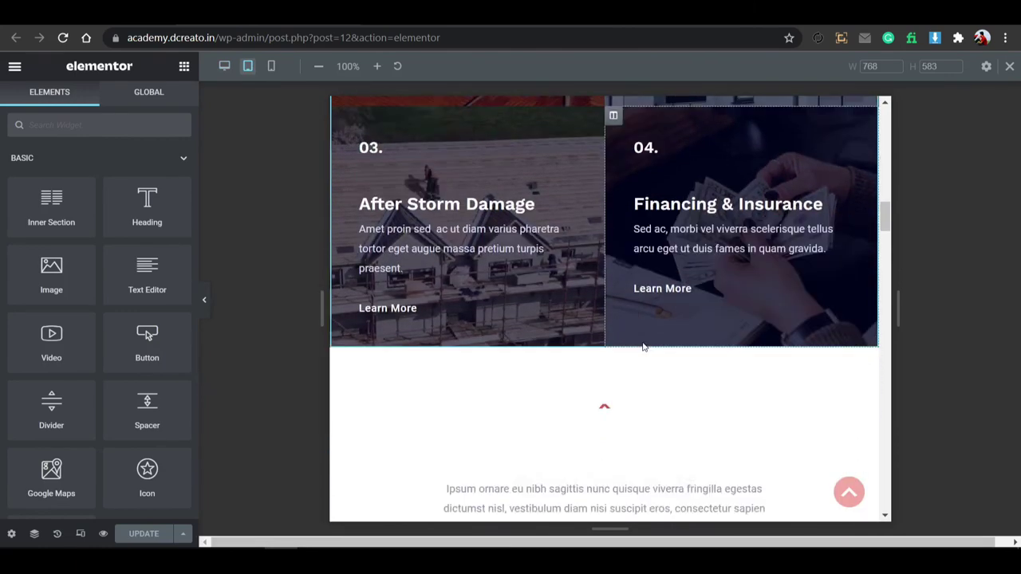
scroll(642, 342, "down", 9)
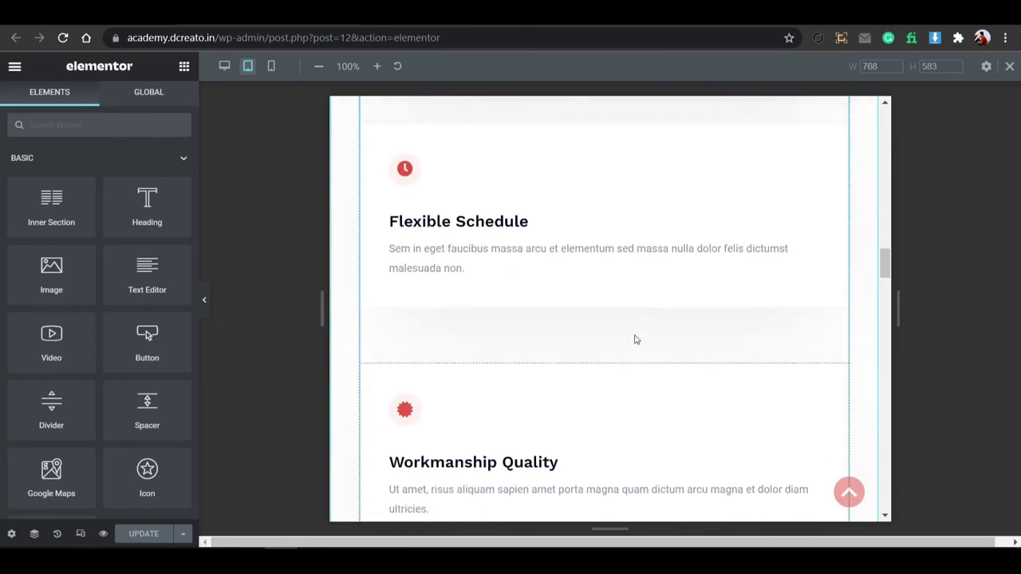
scroll(633, 339, "down", 7)
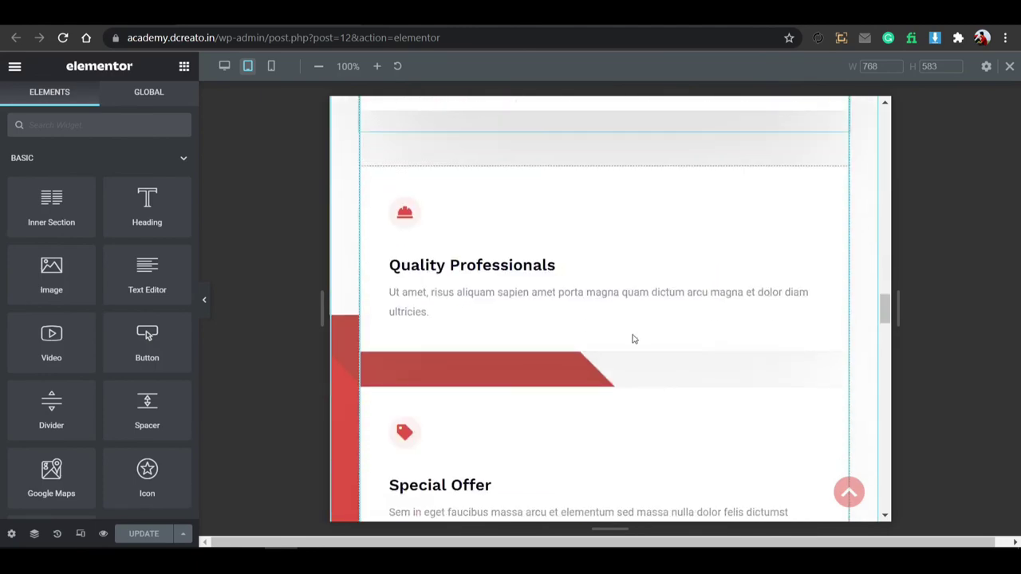
scroll(630, 339, "down", 4)
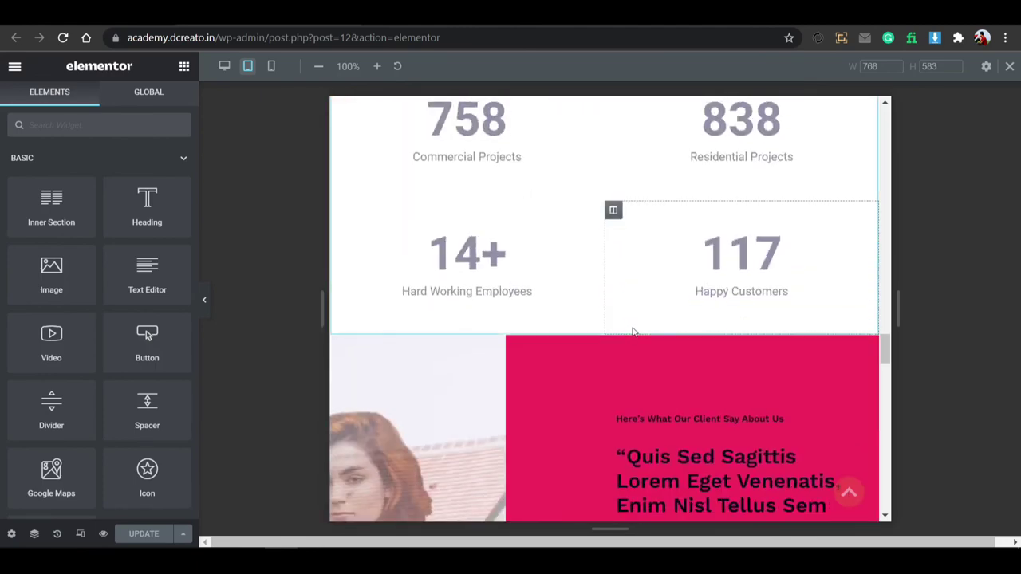
scroll(634, 332, "down", 5)
scroll(634, 332, "down", 5)
scroll(634, 331, "up", 9)
scroll(634, 332, "up", 15)
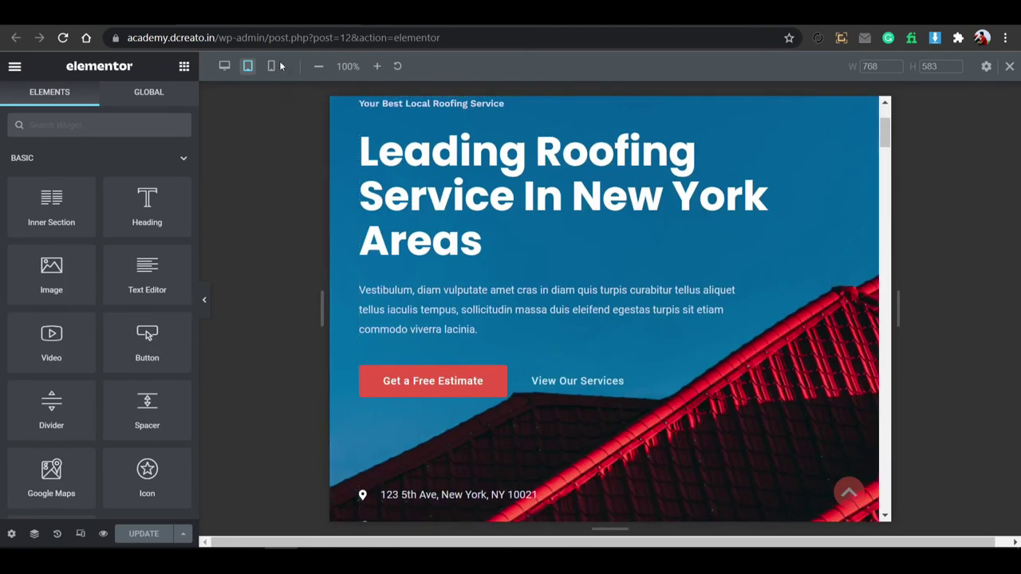
Switch the Home page to the mobile preview and center-align the hero's small heading, main heading and paragraph.
left_click(271, 67)
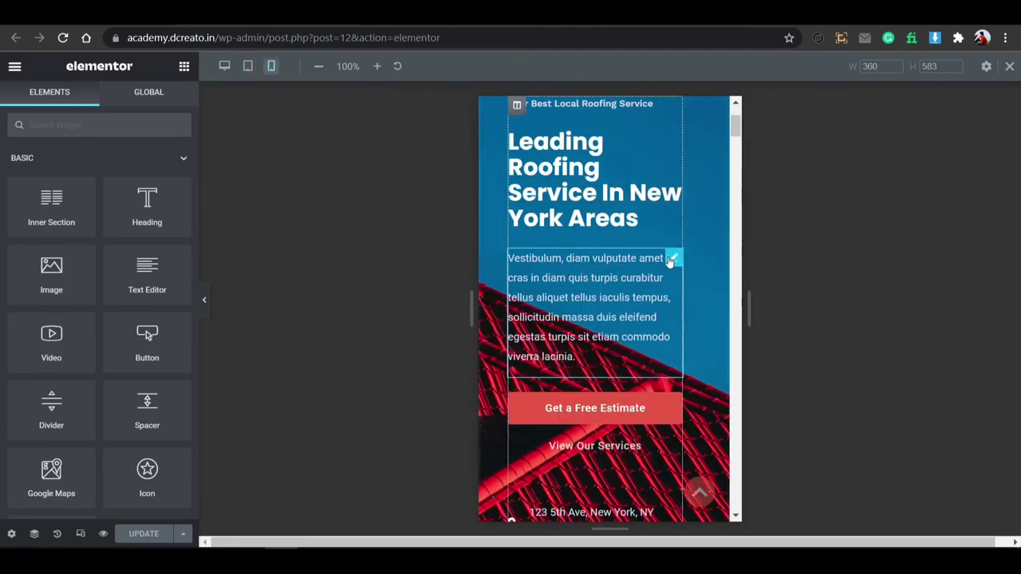
scroll(604, 212, "up", 2)
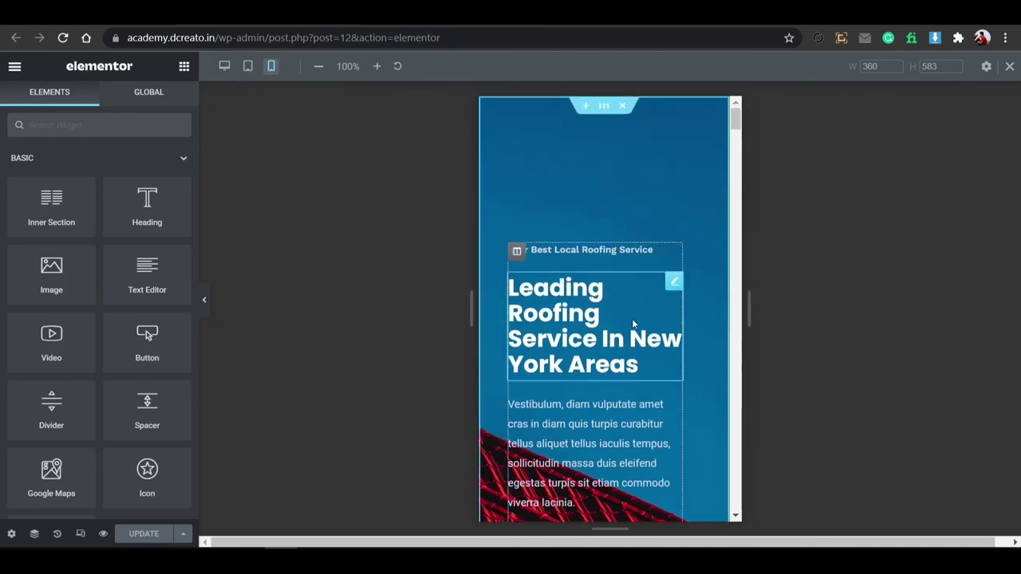
left_click(570, 314)
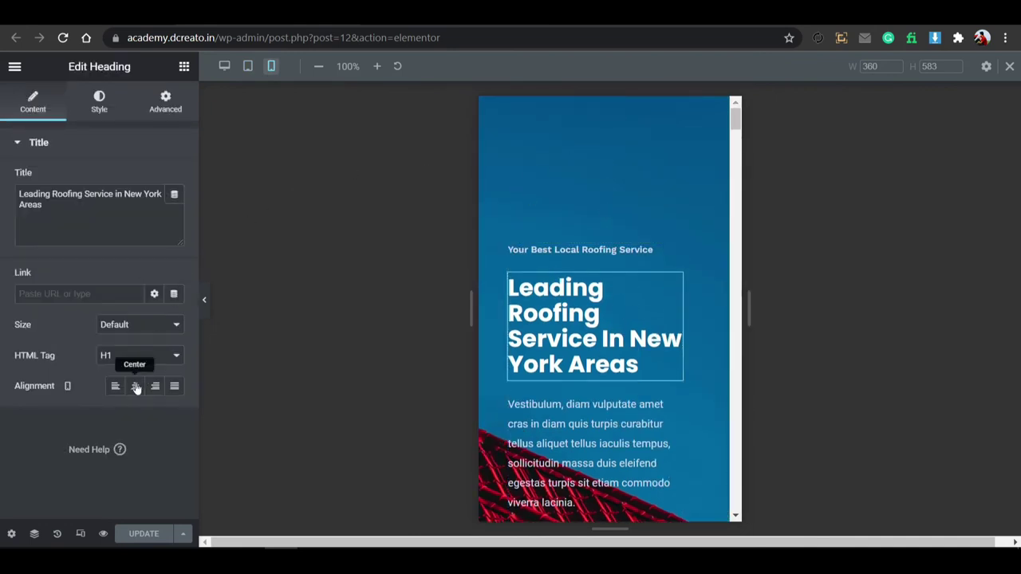
left_click(136, 387)
left_click(558, 250)
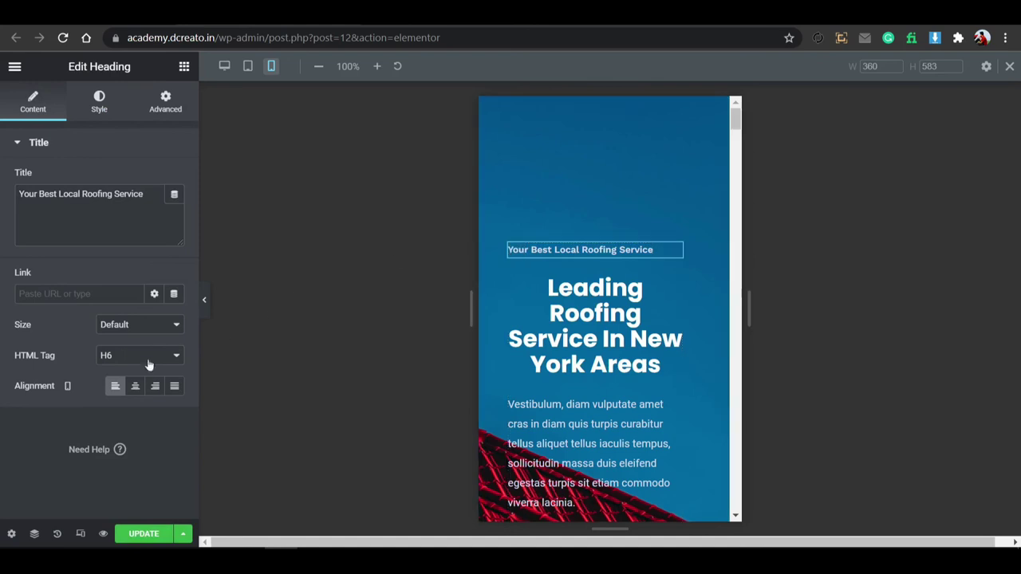
left_click(136, 387)
left_click(539, 391)
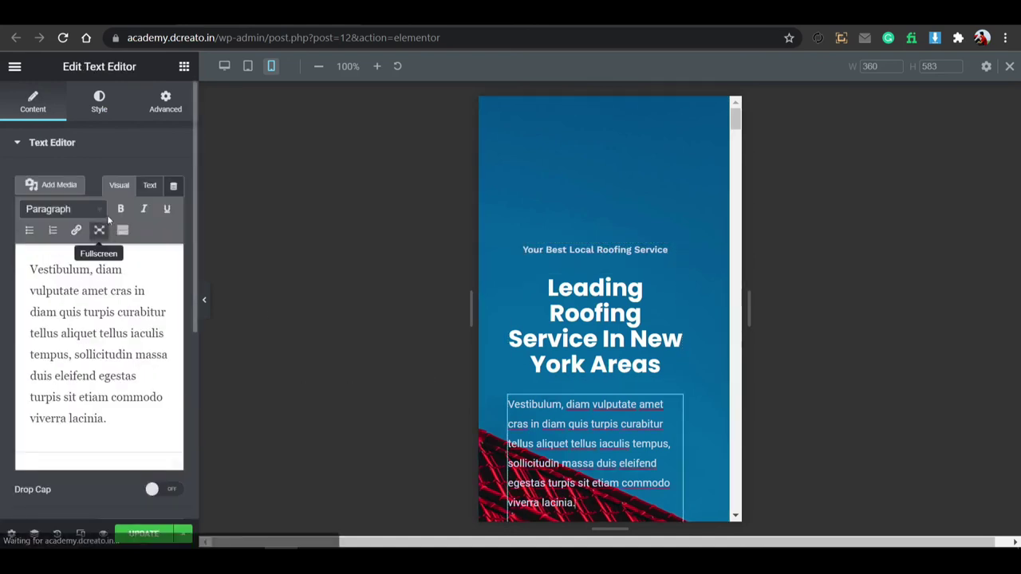
left_click(98, 104)
left_click(135, 178)
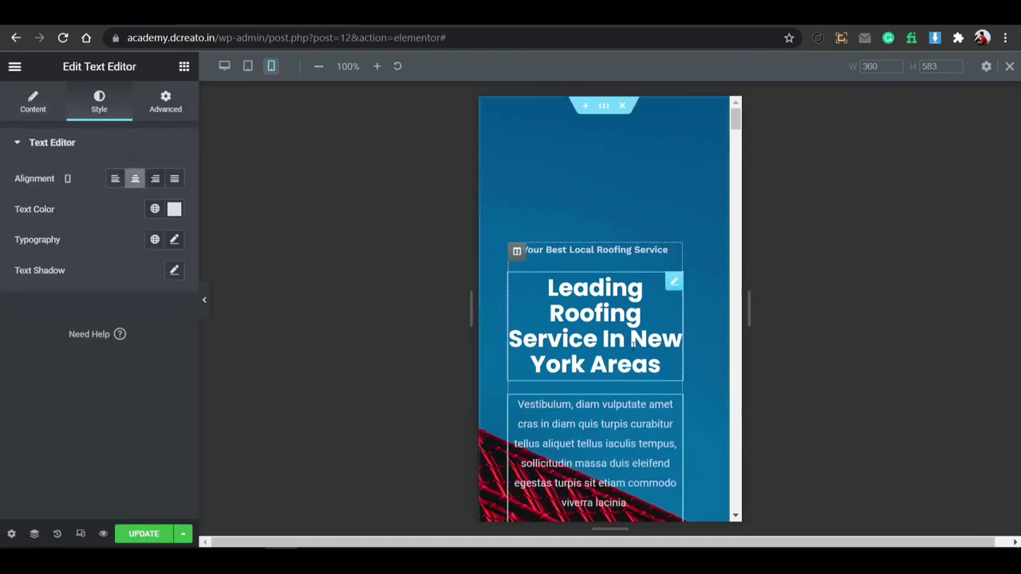
Examine the Home page's mobile layout from the hero through the estimate form, service boxes, feature cards, counters and testimonials to the client logos.
scroll(636, 353, "down", 3)
scroll(636, 353, "down", 2)
scroll(609, 231, "down", 5)
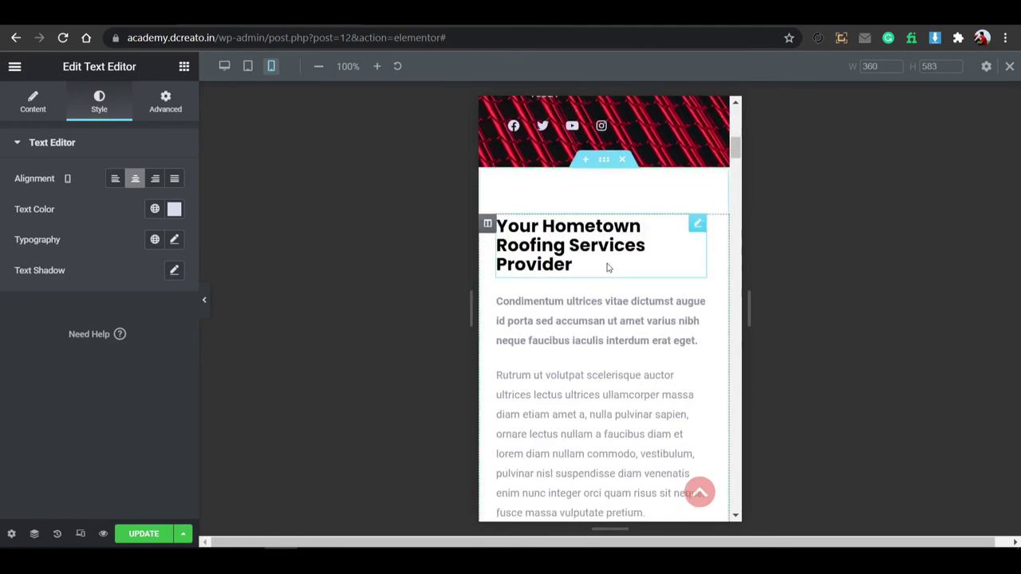
scroll(607, 268, "down", 4)
scroll(606, 266, "up", 2)
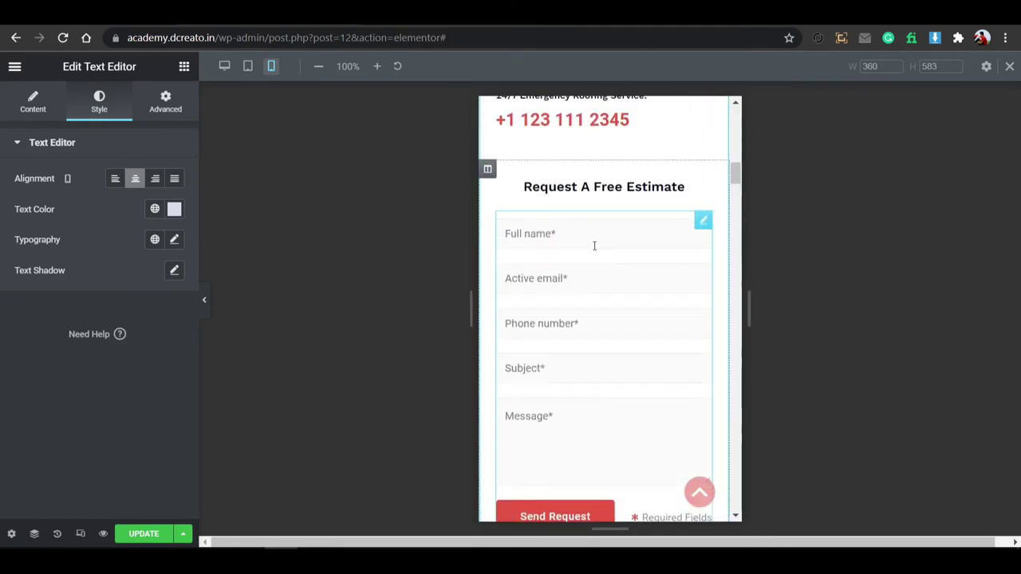
left_click(595, 245)
scroll(593, 303, "down", 9)
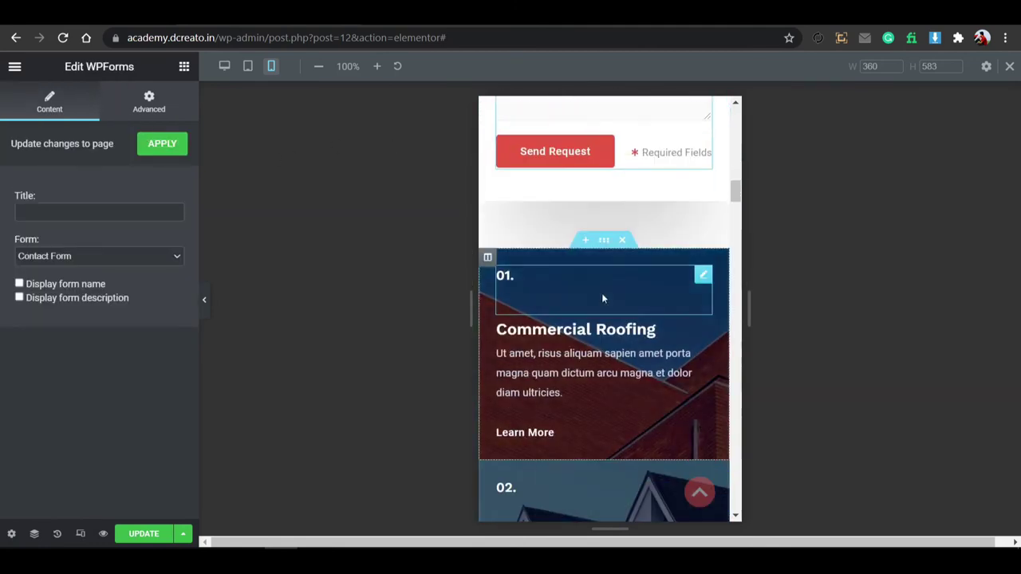
scroll(635, 287, "down", 10)
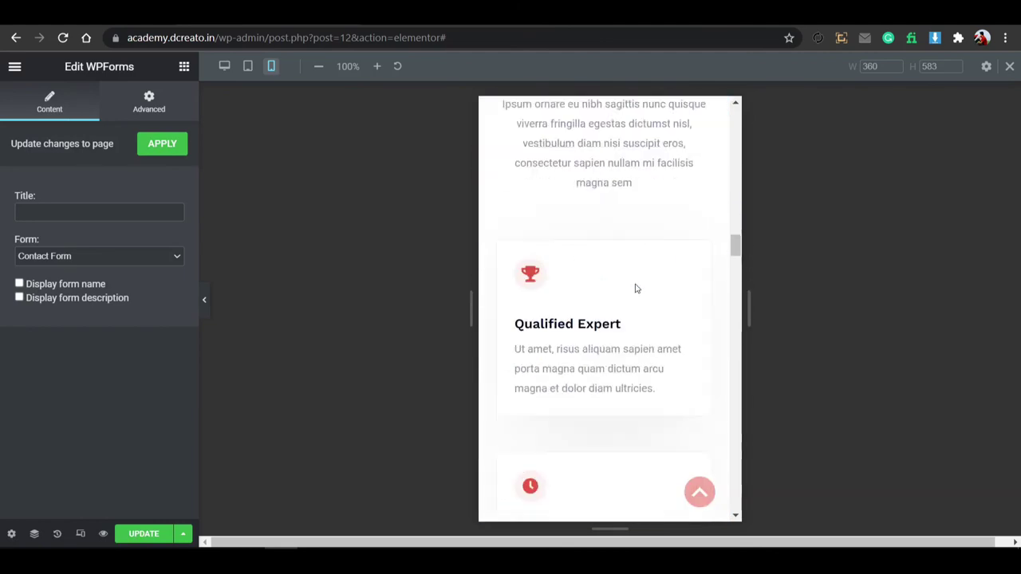
scroll(635, 284, "down", 12)
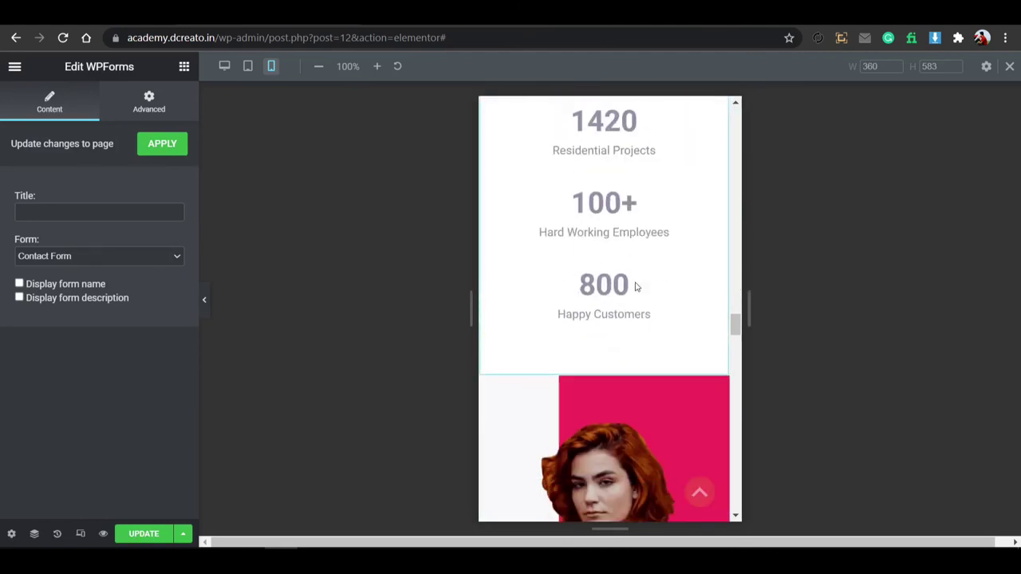
scroll(635, 286, "down", 12)
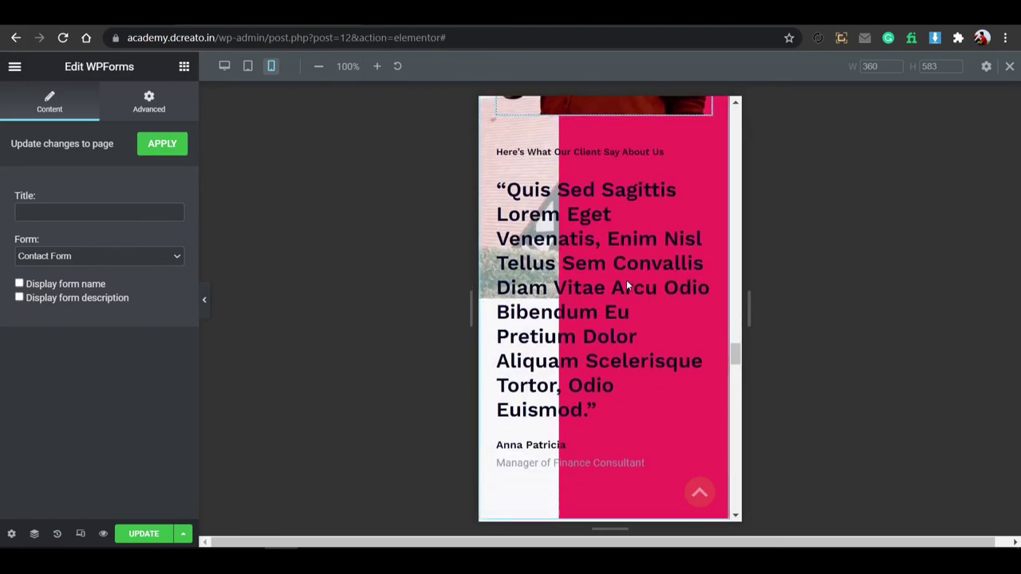
scroll(626, 280, "down", 10)
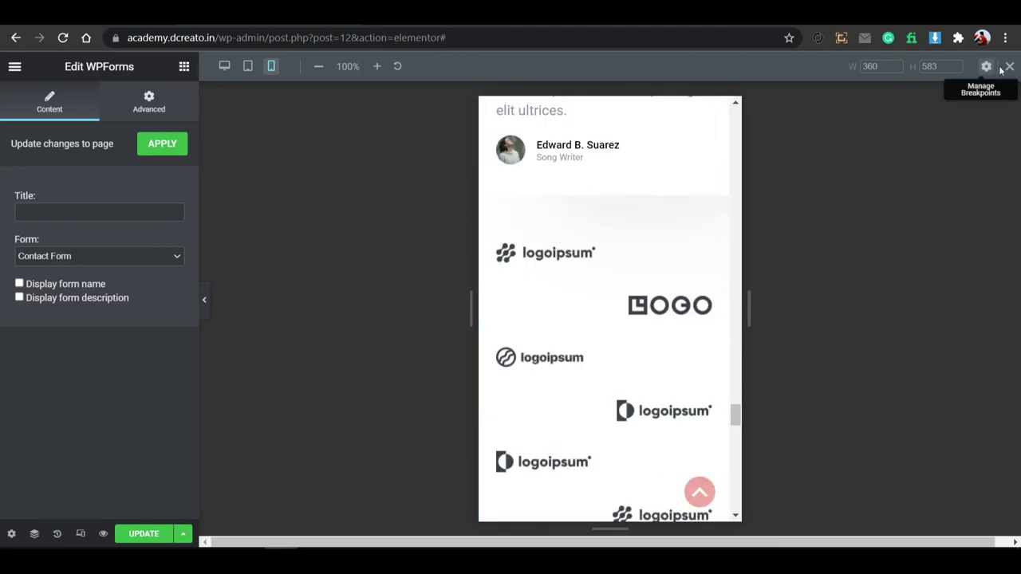
Exit responsive mode and open the settings of the Commercial Projects counter on the desktop layout.
left_click(1008, 66)
scroll(479, 287, "up", 15)
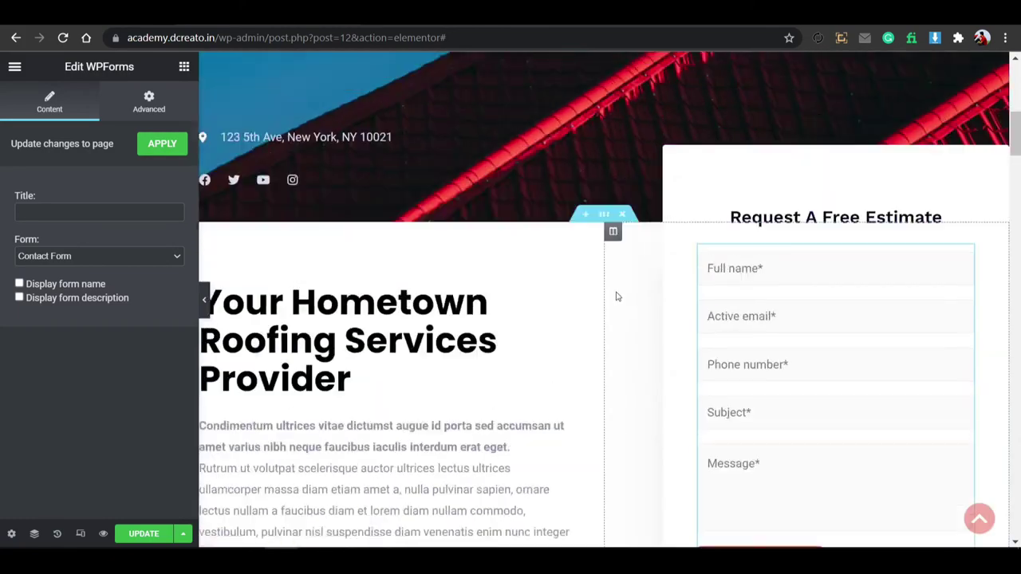
scroll(615, 295, "down", 20)
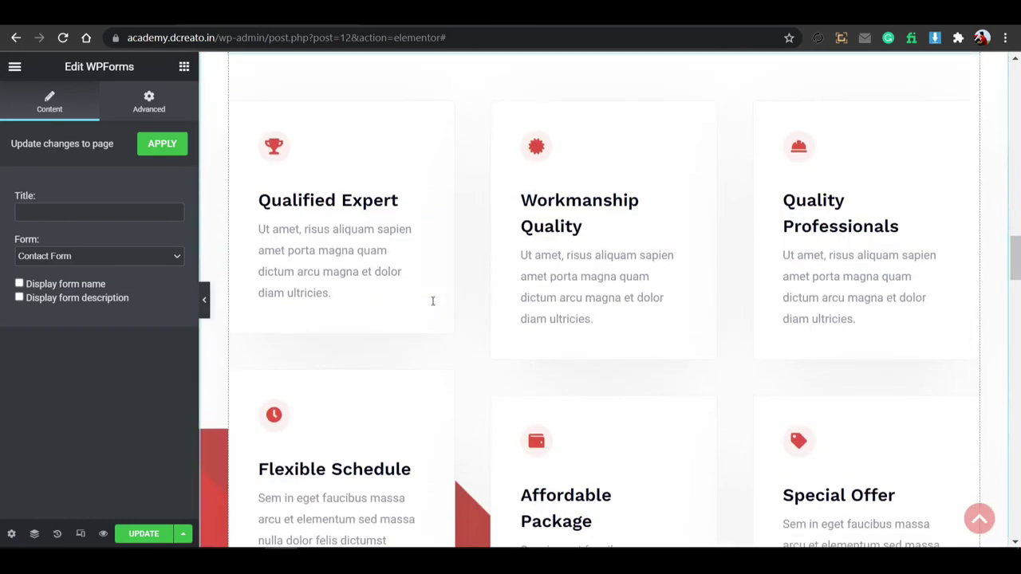
scroll(444, 302, "down", 3)
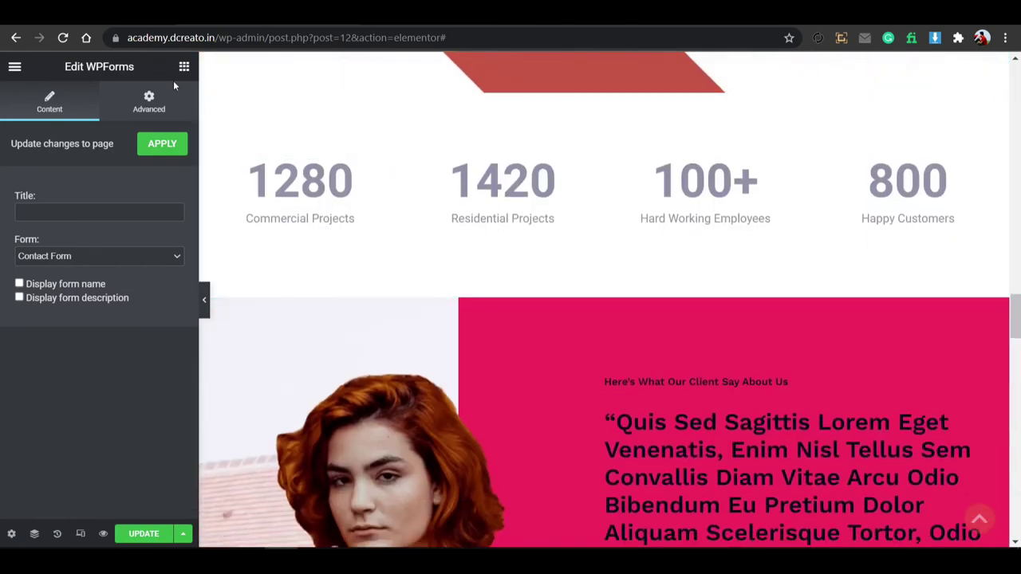
left_click(286, 180)
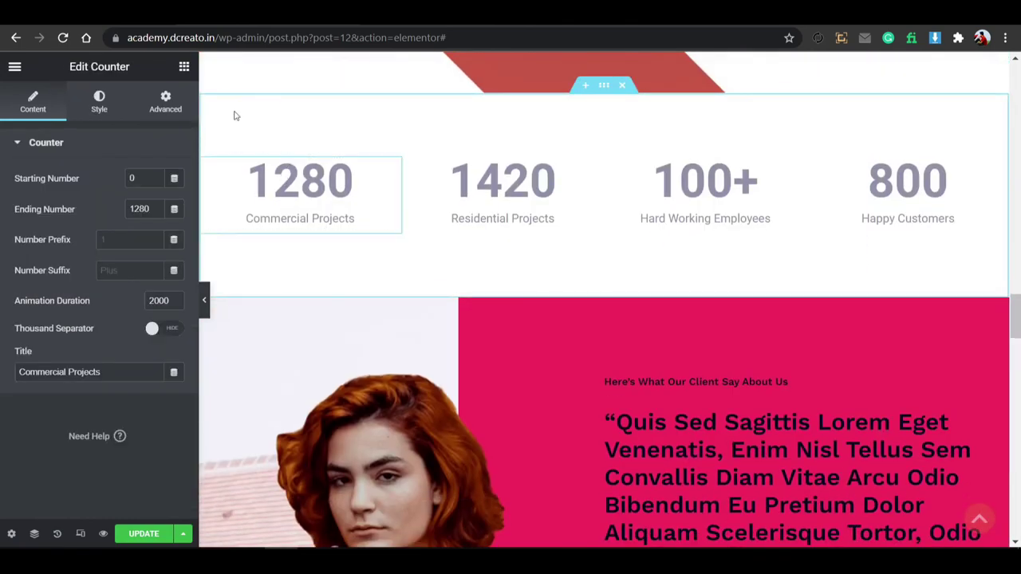
Add a Counter widget below the Commercial Projects counter and title it "commercial".
left_click(183, 68)
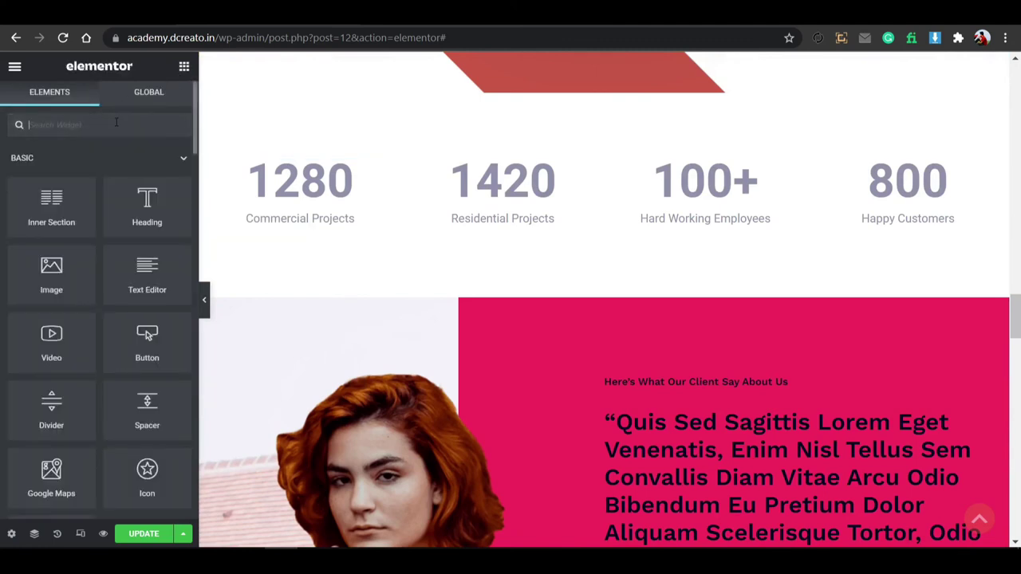
type("cont")
key("BackSpace")
key("BackSpace")
key("BackSpace")
key("BackSpace")
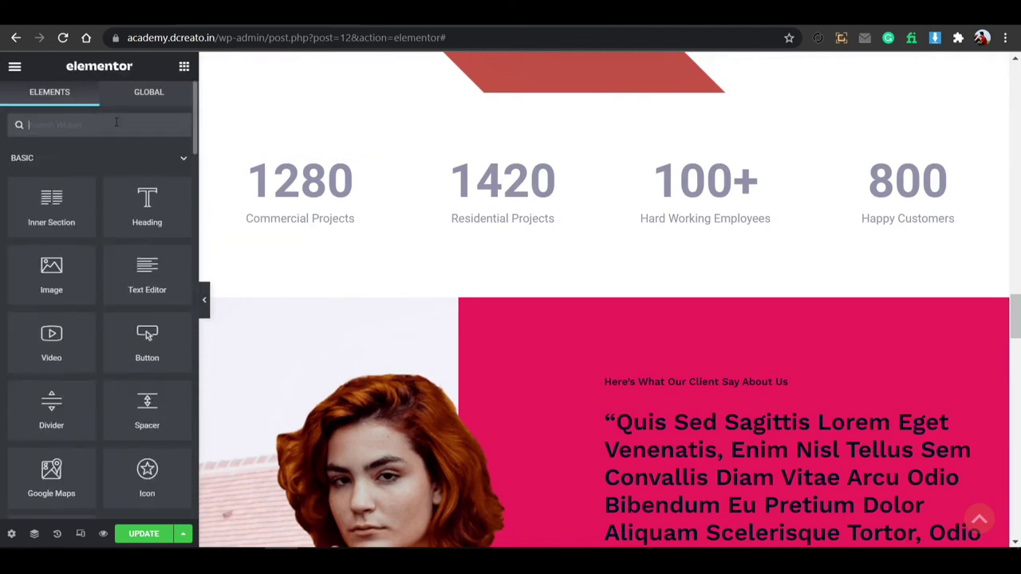
type("counte")
key("BackSpace")
key("BackSpace")
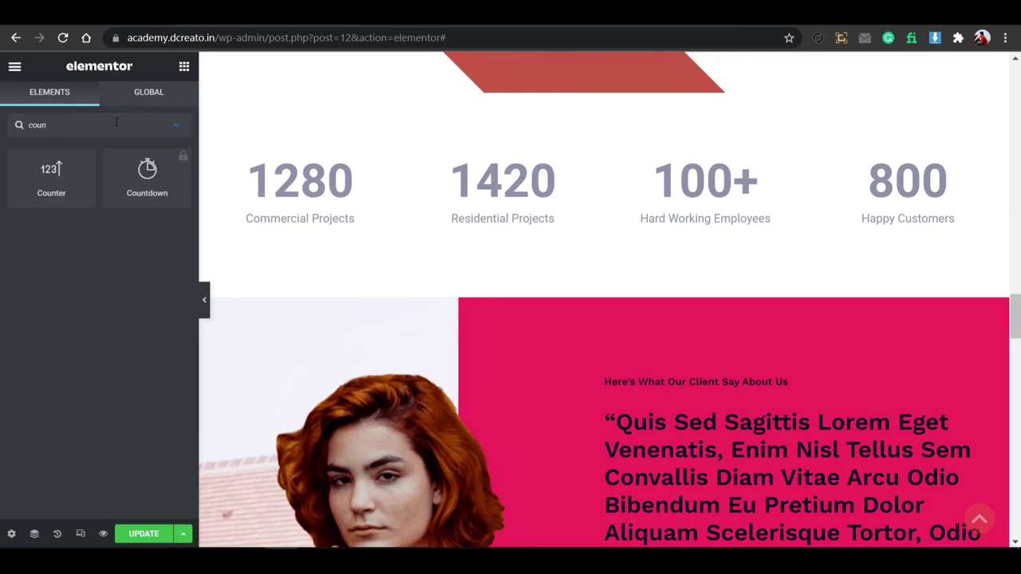
left_click_drag(70, 198, 322, 241)
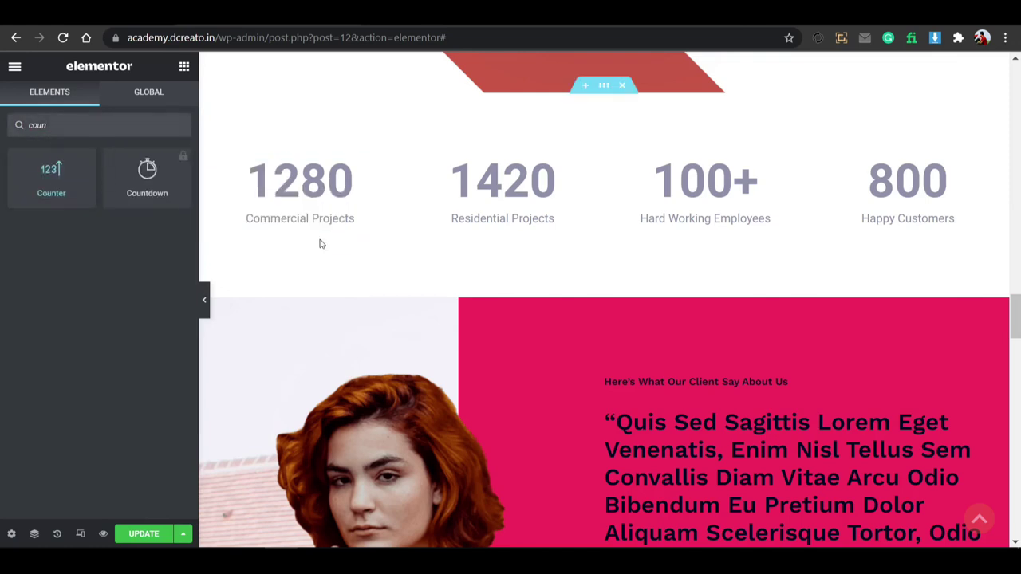
left_click_drag(51, 177, 269, 225)
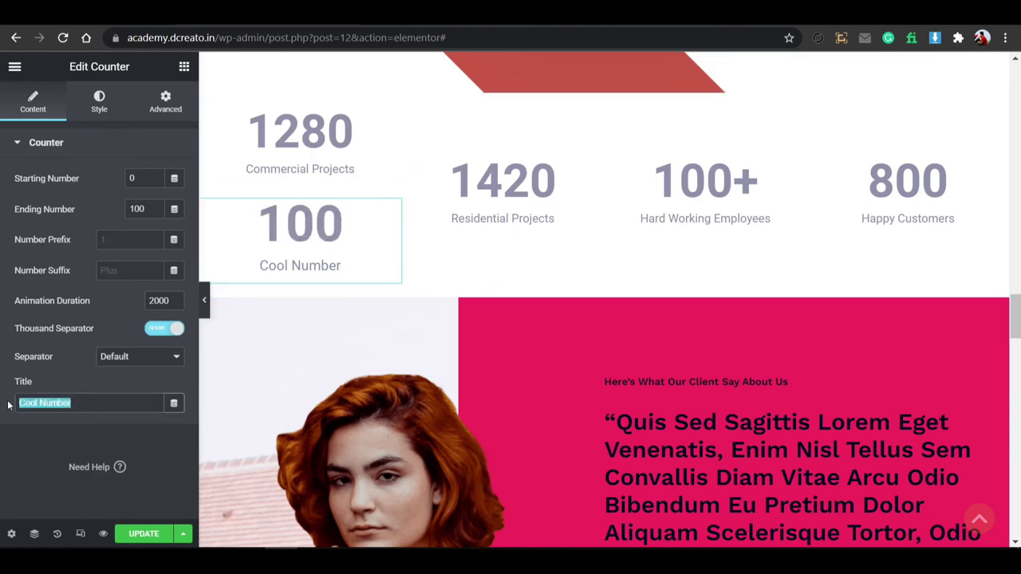
type("commercial")
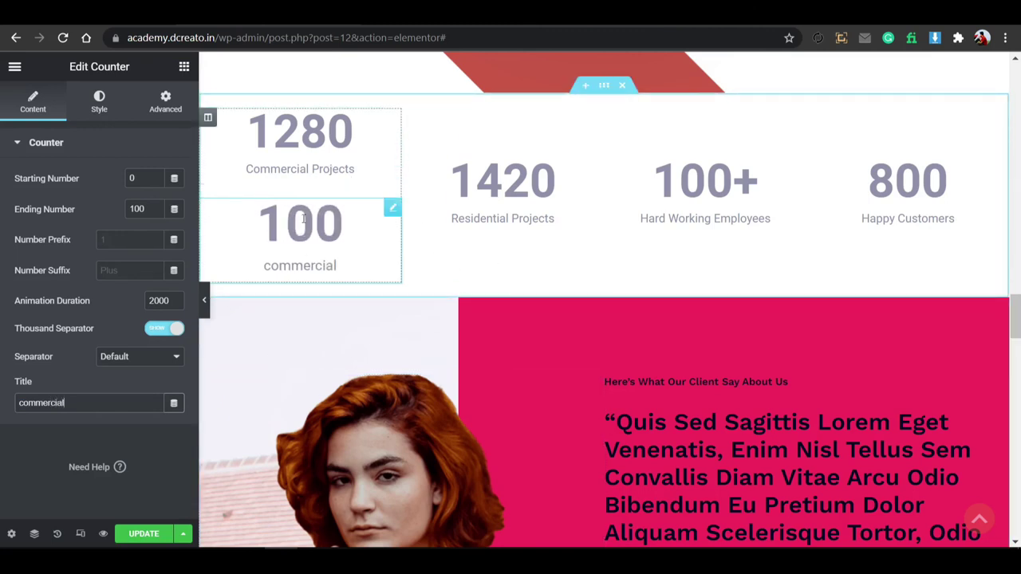
Delete the extra counter below the Commercial Projects counter.
right_click(338, 257)
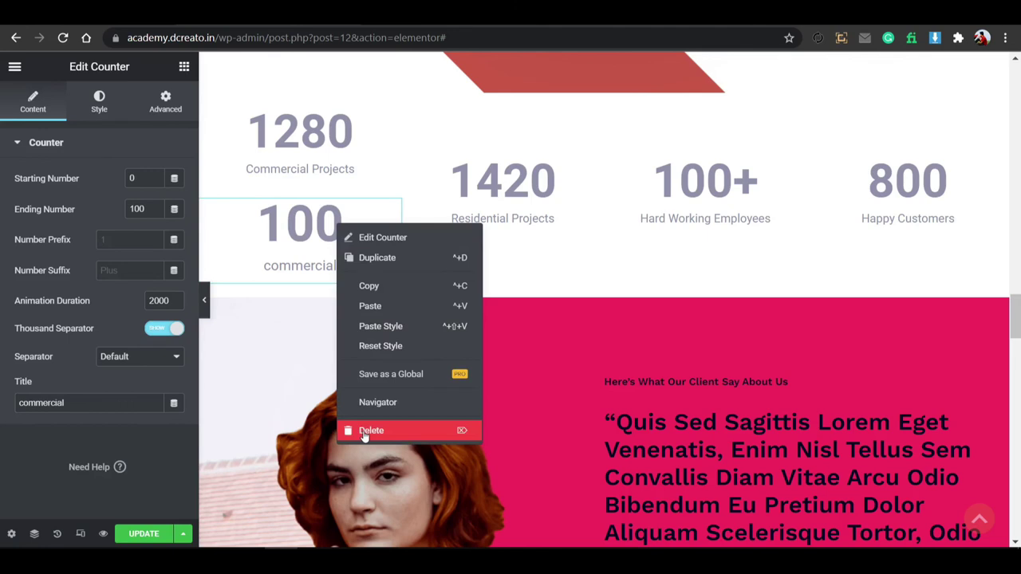
key("Escape")
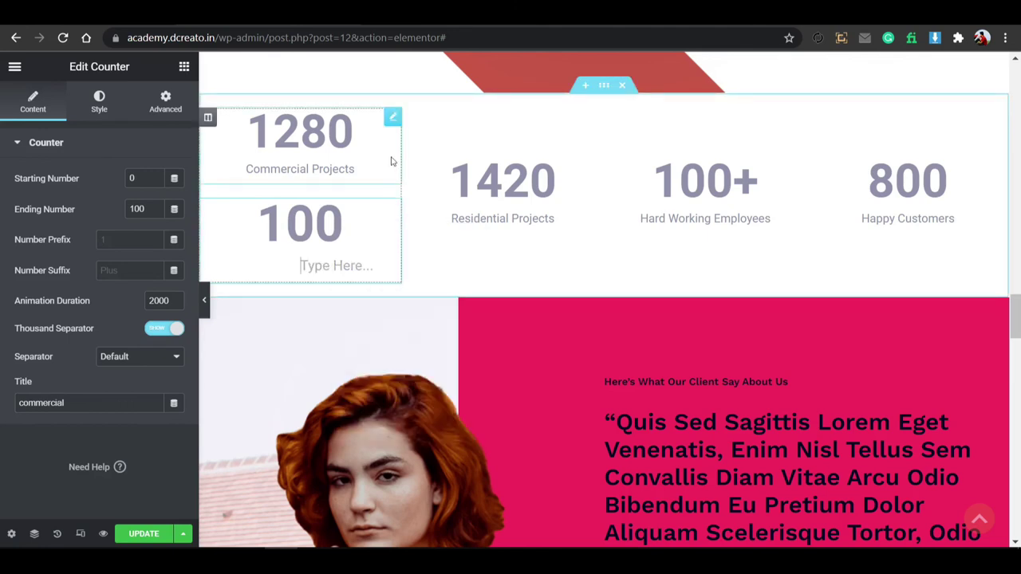
right_click(338, 233)
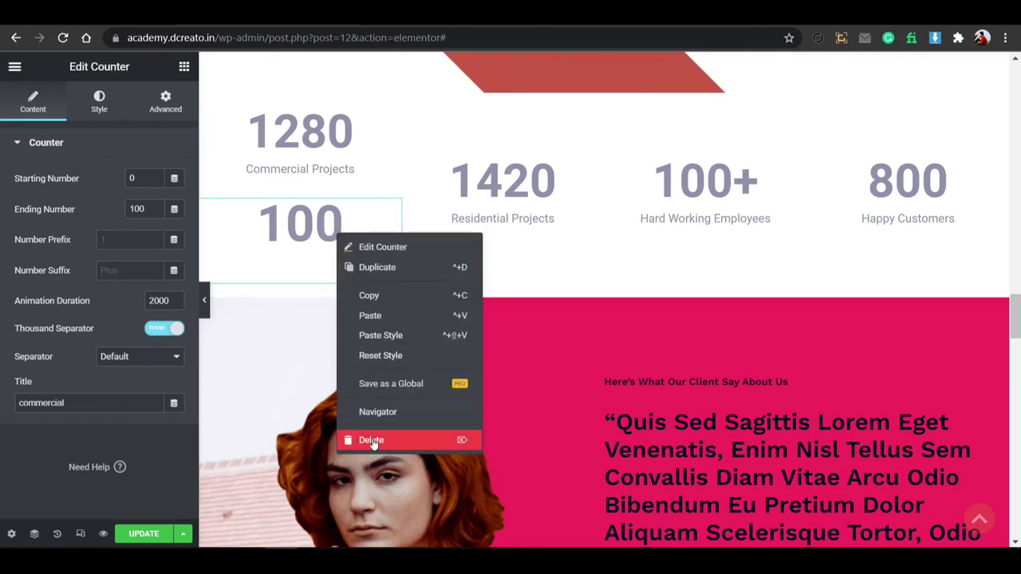
left_click(365, 438)
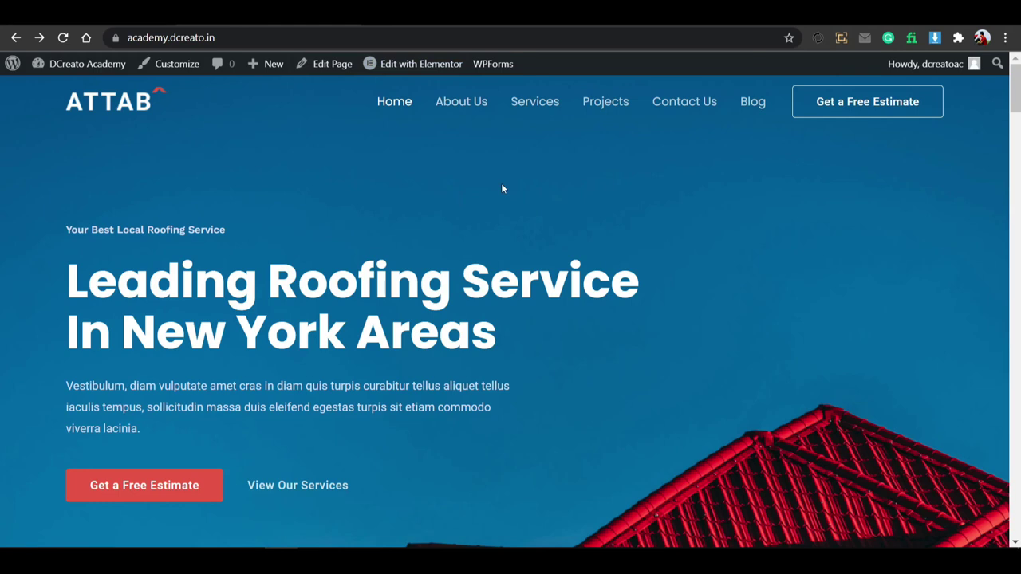
Test the header's Get a Free Estimate link on the live site and return to the Home page.
left_click(850, 107)
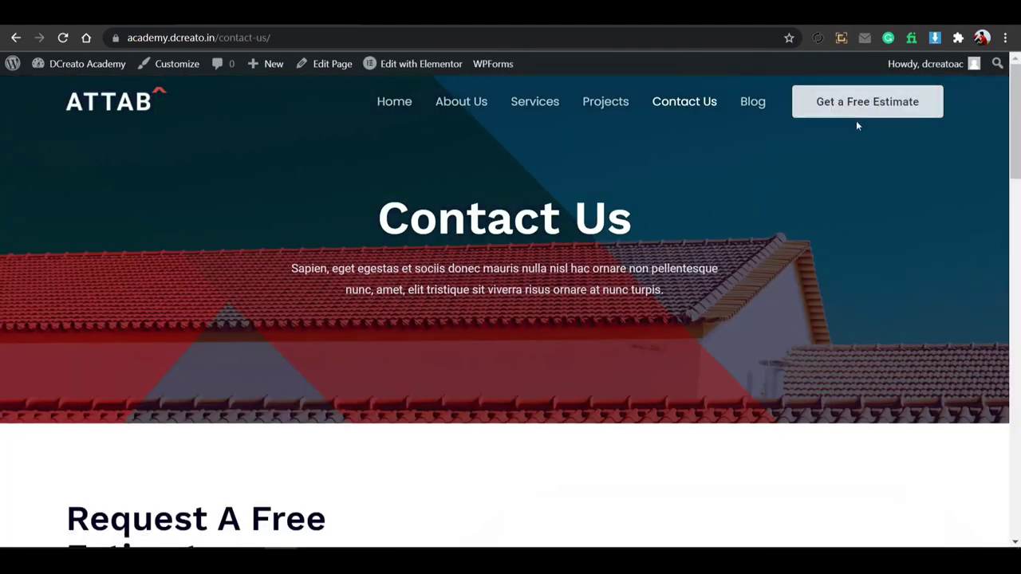
left_click(15, 37)
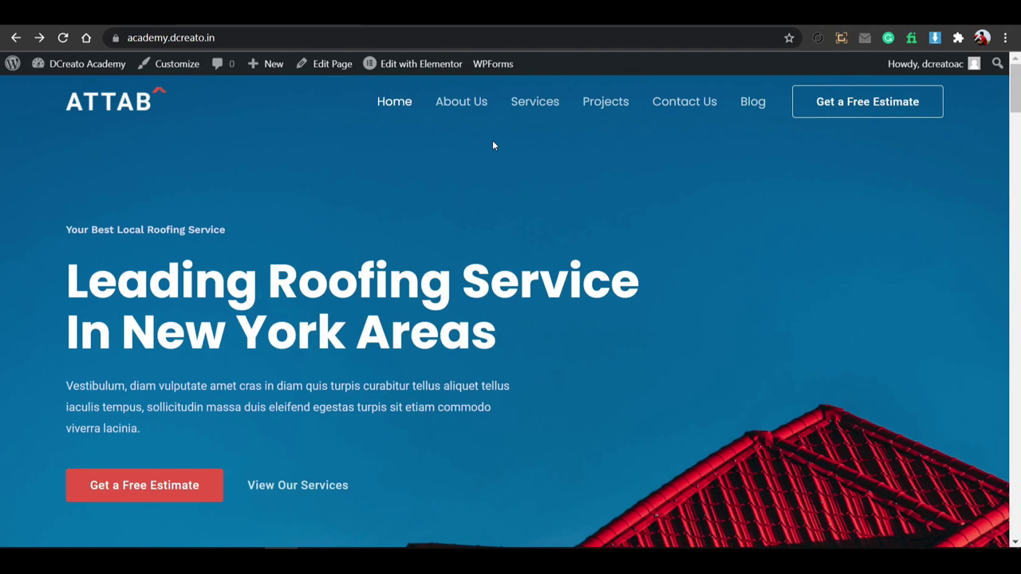
middle_click(513, 163)
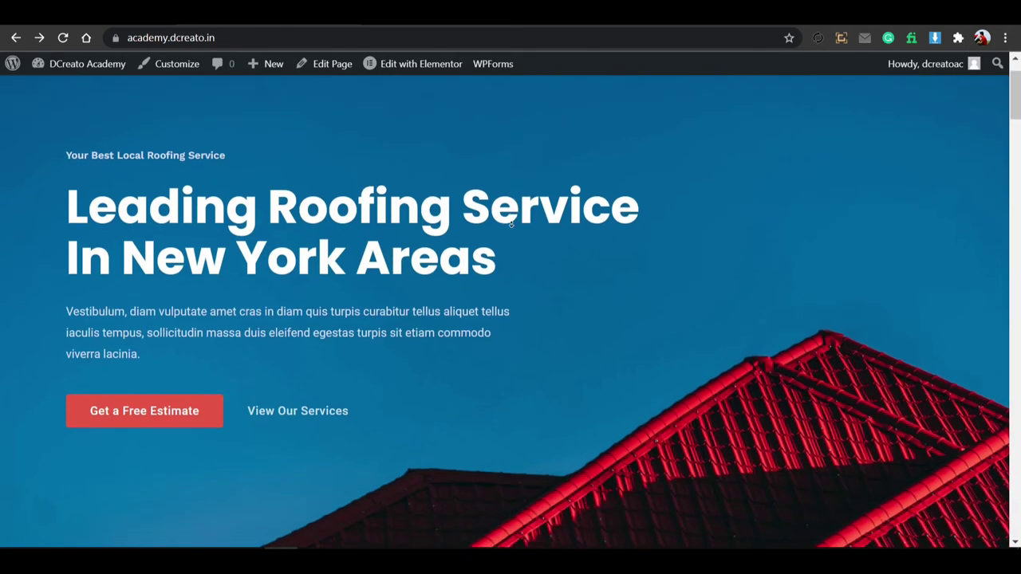